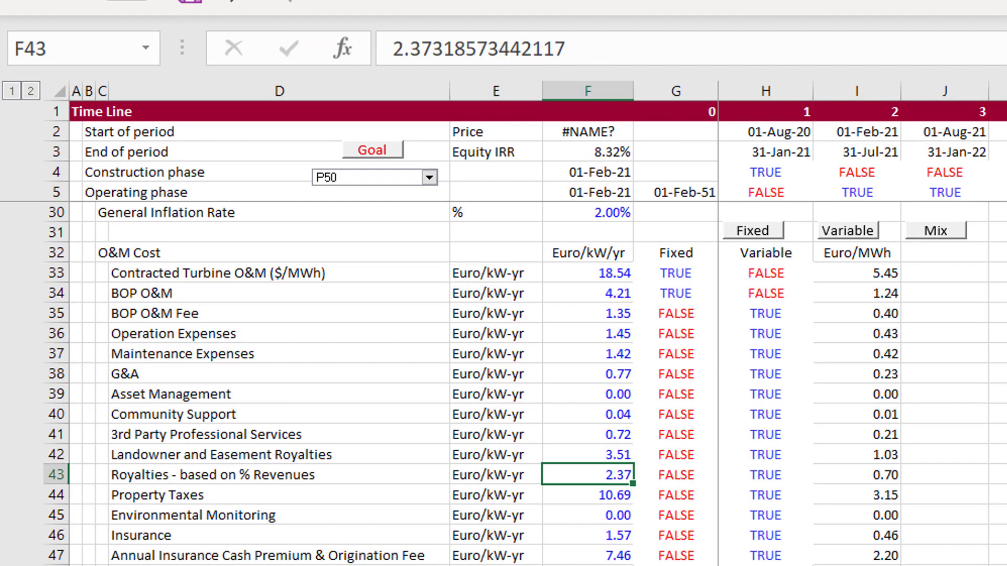
Examine the O&M Cost inputs and their fixed and variable settings, from Contracted Turbine O&M to Total Operating Expenses
{"action": "key", "text": "Down"}
{"action": "key", "text": "Down"}
{"action": "key", "text": "Down"}
{"action": "key", "text": "Down"}
{"action": "key", "text": "Down"}
{"action": "key", "text": "Down"}
{"action": "key", "text": "Down"}
{"action": "key", "text": "Down"}
{"action": "key", "text": "Down"}
{"action": "key", "text": "Down"}
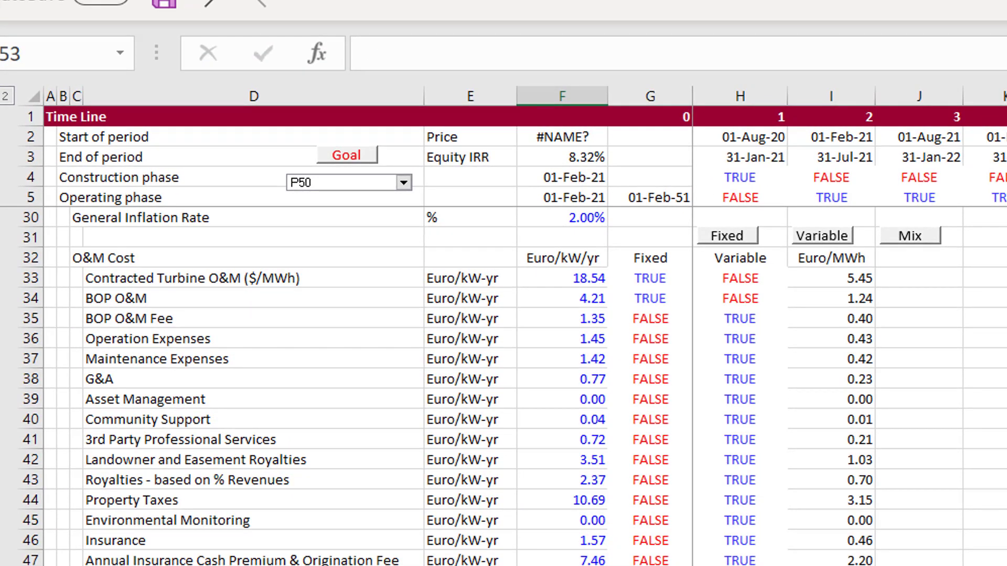
{"action": "key", "text": "Up"}
{"action": "key", "text": "Up"}
{"action": "key", "text": "Up"}
{"action": "key", "text": "Up"}
{"action": "key", "text": "Up"}
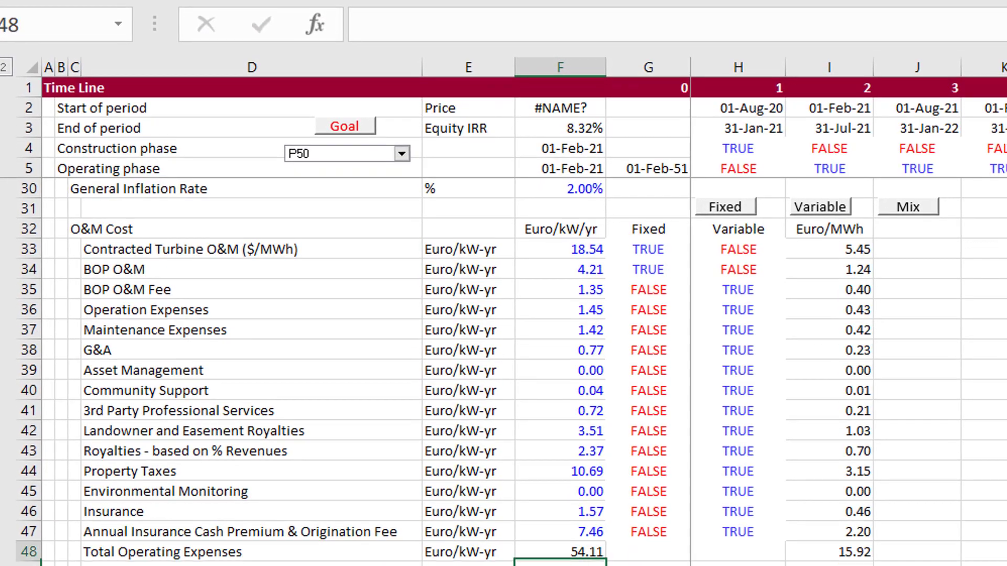
{"action": "key", "text": "Up"}
{"action": "key", "text": "Up"}
{"action": "key", "text": "Up"}
{"action": "key", "text": "Up"}
{"action": "key", "text": "Up"}
{"action": "key", "text": "Up"}
{"action": "key", "text": "Up"}
{"action": "key", "text": "Up"}
{"action": "key", "text": "Up"}
{"action": "key", "text": "Up"}
{"action": "key", "text": "Up"}
{"action": "key", "text": "Up"}
{"action": "key", "text": "Right"}
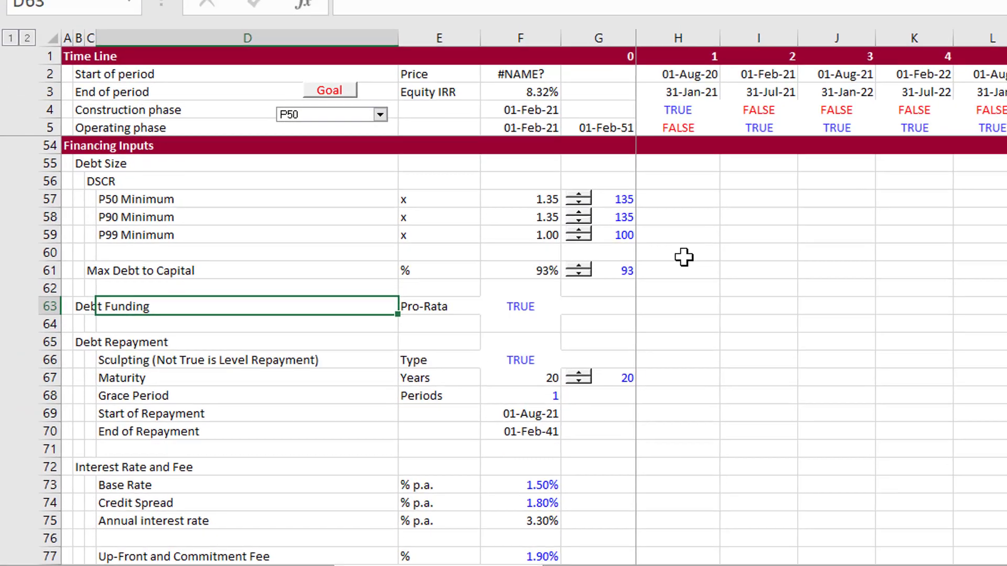
Examine the Financing Inputs section, from the debt size and repayment terms through interest and fees to the capacity and generation rows
{"action": "key", "text": "Page_Down"}
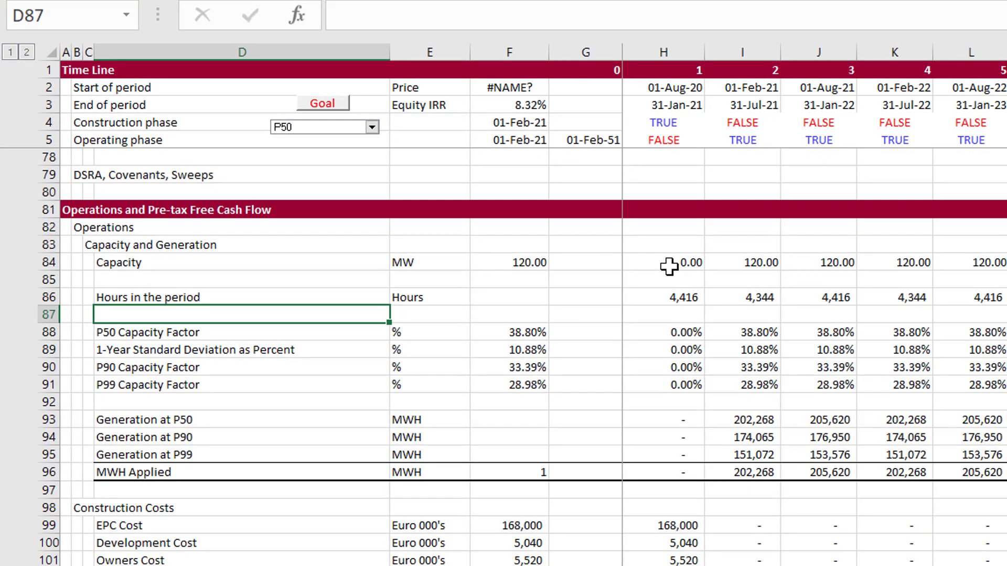
{"action": "key", "text": "Page_Up"}
{"action": "key", "text": "Down"}
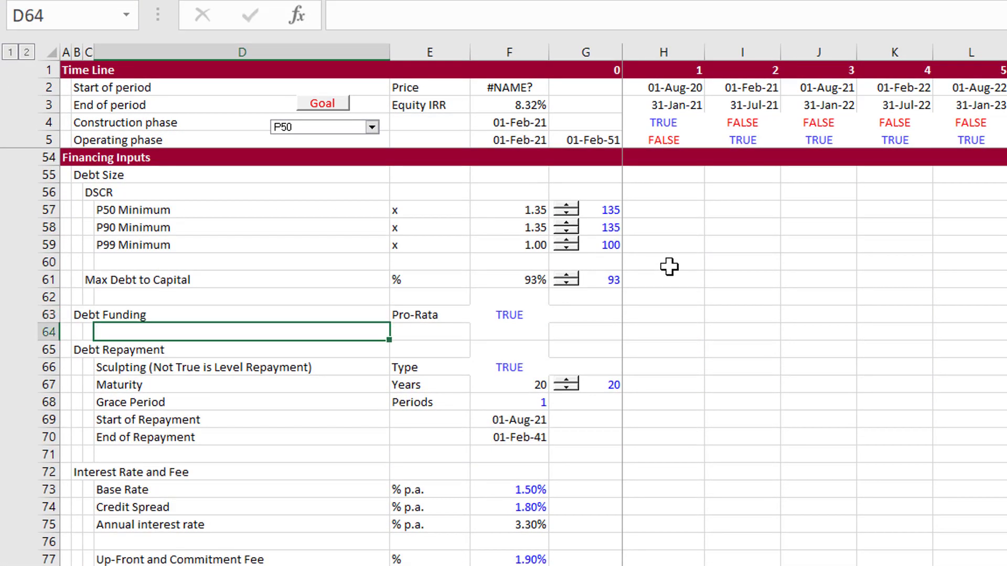
{"action": "key", "text": "Down"}
{"action": "key", "text": "Down"}
{"action": "key", "text": "Down"}
{"action": "key", "text": "Down"}
{"action": "key", "text": "Down"}
{"action": "key", "text": "Down"}
{"action": "key", "text": "Down"}
{"action": "key", "text": "Down"}
{"action": "key", "text": "Down"}
{"action": "key", "text": "Down"}
{"action": "key", "text": "Down"}
{"action": "key", "text": "Down"}
{"action": "key", "text": "Down"}
{"action": "key", "text": "Down"}
{"action": "key", "text": "Down"}
{"action": "key", "text": "Down"}
{"action": "key", "text": "Down"}
{"action": "key", "text": "Down"}
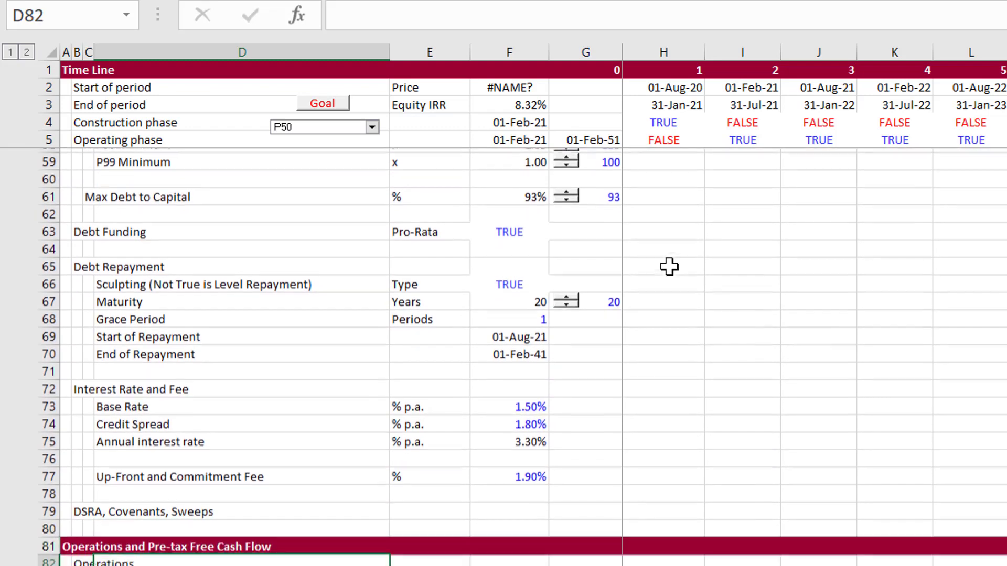
{"action": "key", "text": "Down"}
{"action": "key", "text": "Down"}
{"action": "key", "text": "Down"}
{"action": "key", "text": "Down"}
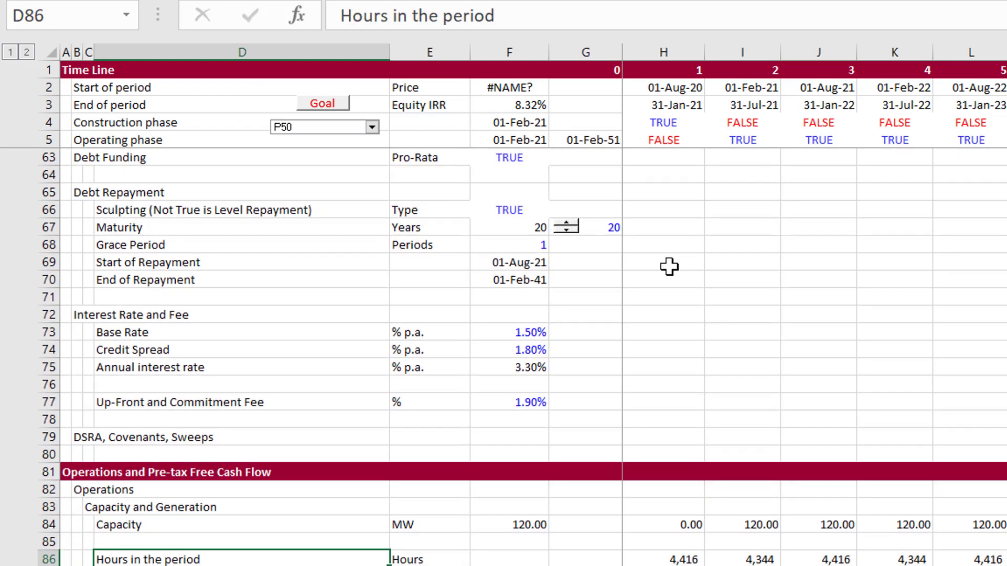
{"action": "key", "text": "Down"}
{"action": "key", "text": "Down"}
{"action": "key", "text": "Down"}
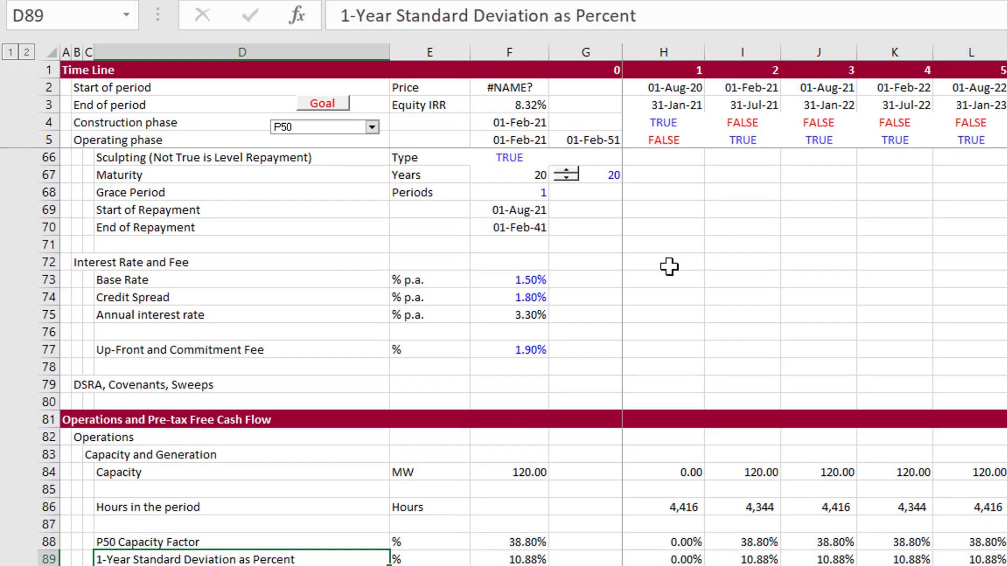
Switch to the other open workbook and examine the Sources and Uses and the Re-financing Sources and Uses sections of the Financial Model sheet
{"action": "key", "text": "ctrl+Tab"}
{"action": "key", "text": "Left"}
{"action": "key", "text": "Left"}
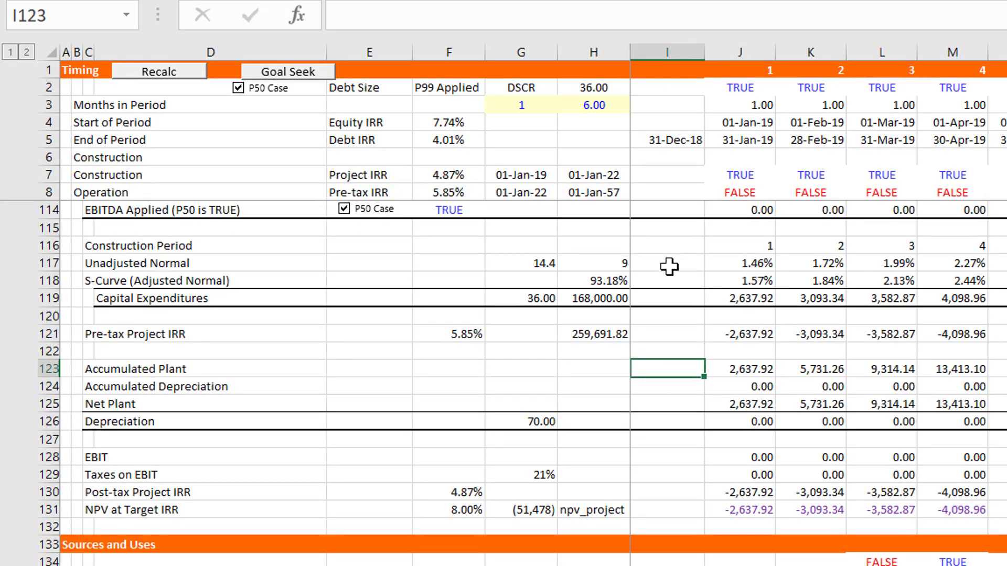
{"action": "key", "text": "Home"}
{"action": "key", "text": "Page_Down"}
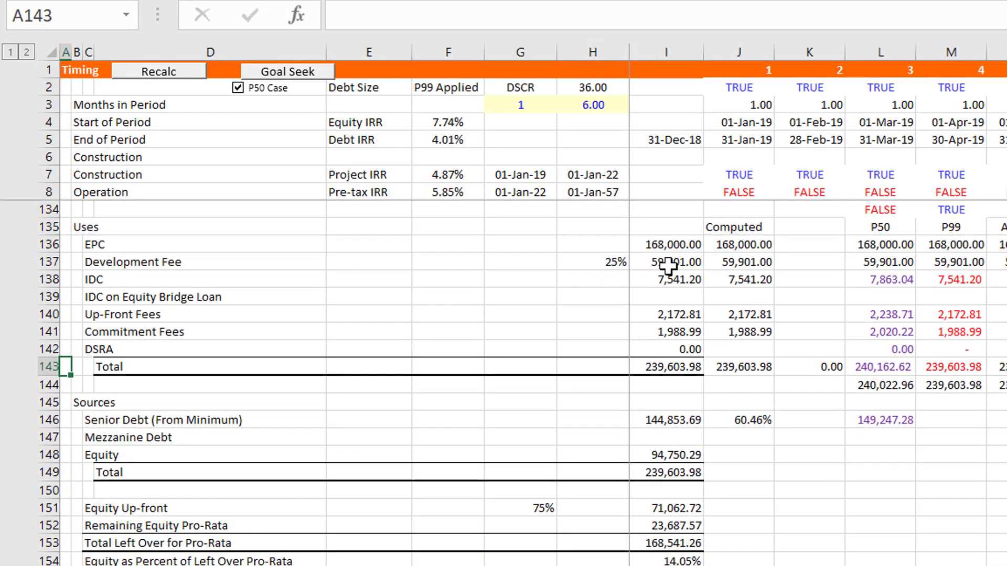
{"action": "key", "text": "Page_Down"}
{"action": "key", "text": "Page_Up"}
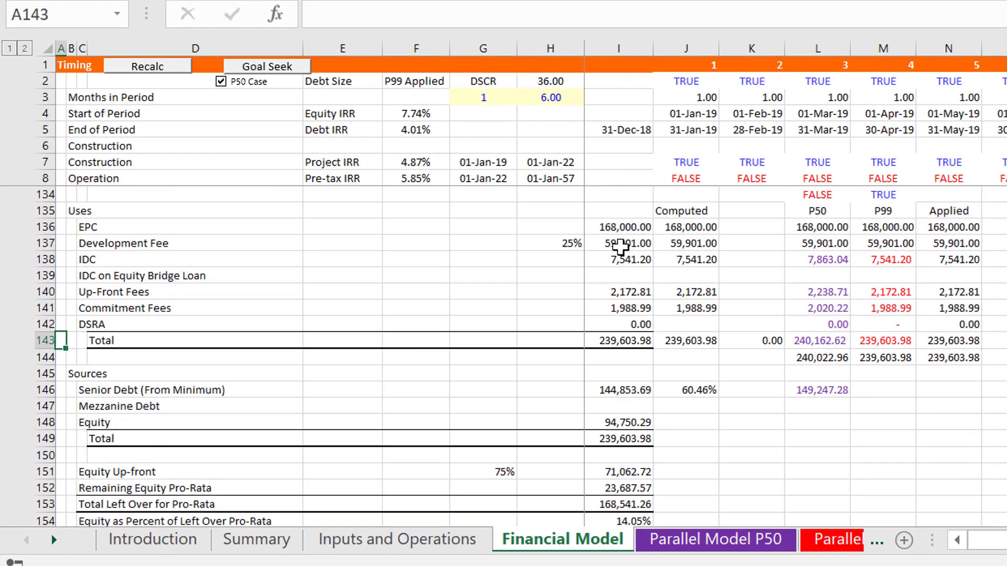
{"action": "key", "text": "Page_Down"}
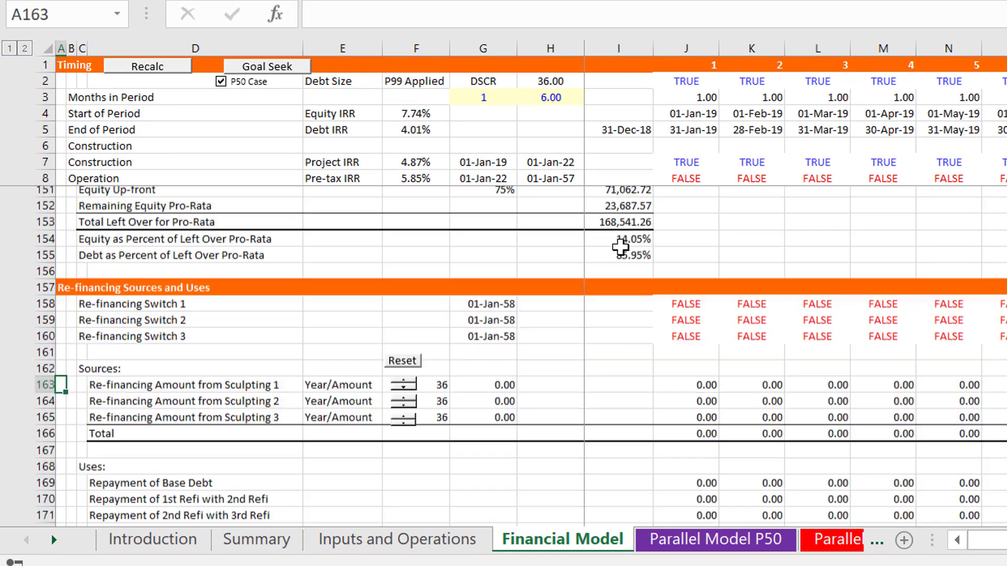
{"action": "key", "text": "Page_Up"}
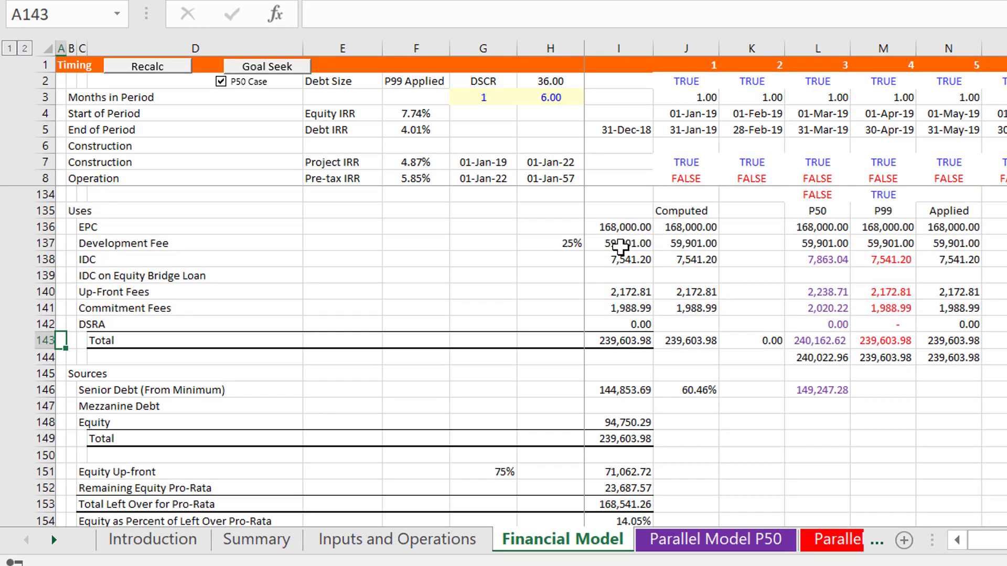
Go back up the Financial Model sheet and examine the Re-financing Assumptions section
{"action": "key", "text": "Page_Up"}
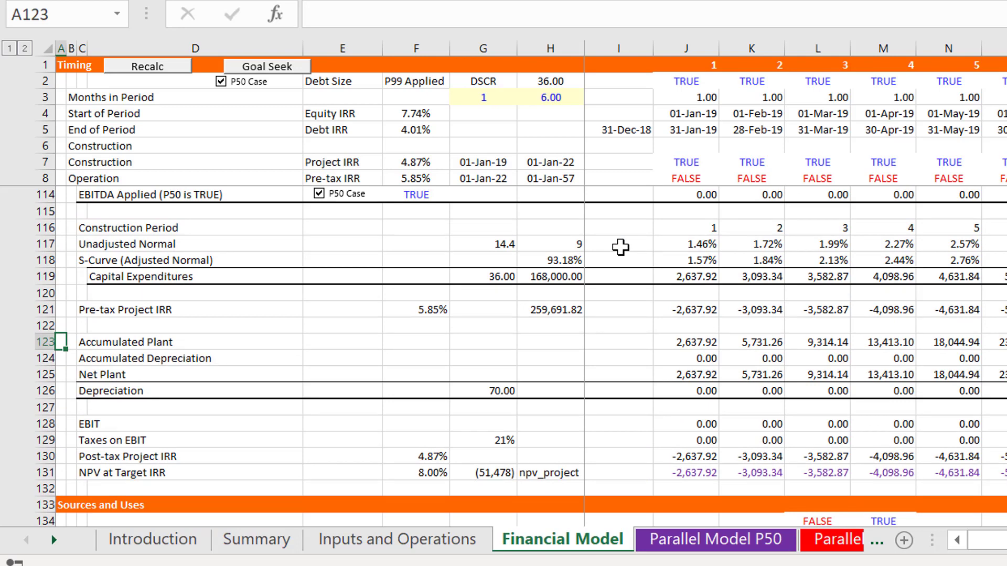
{"action": "key", "text": "Page_Up"}
{"action": "key", "text": "Page_Up"}
{"action": "key", "text": "Page_Down"}
{"action": "key", "text": "Down"}
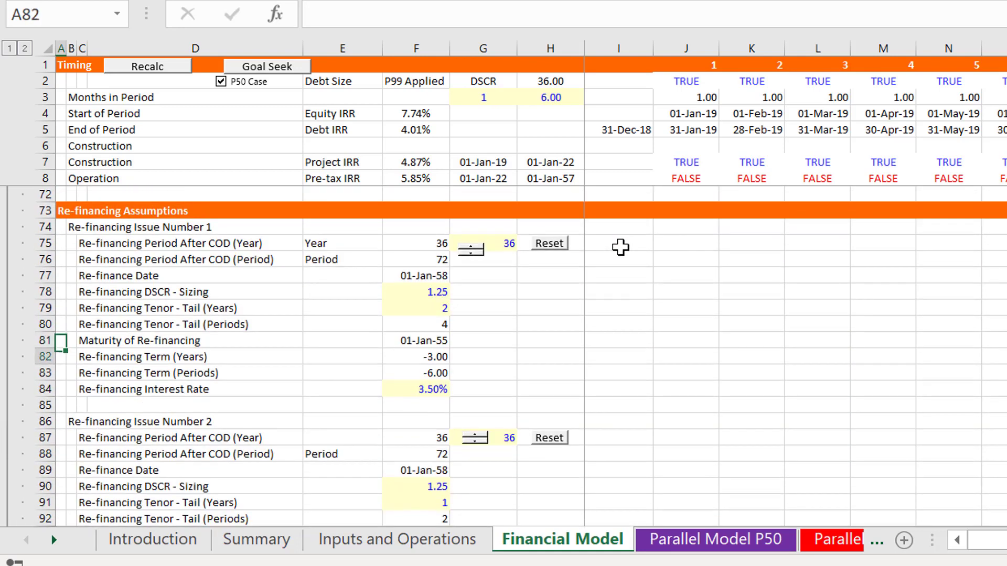
{"action": "key", "text": "Up"}
{"action": "key", "text": "Up"}
{"action": "key", "text": "Up"}
{"action": "key", "text": "Up"}
{"action": "key", "text": "Up"}
{"action": "key", "text": "Up"}
{"action": "key", "text": "Up"}
{"action": "key", "text": "Up"}
{"action": "key", "text": "Up"}
{"action": "key", "text": "Up"}
{"action": "key", "text": "Up"}
{"action": "key", "text": "Up"}
{"action": "key", "text": "Up"}
{"action": "key", "text": "Up"}
{"action": "key", "text": "Up"}
{"action": "key", "text": "Up"}
{"action": "key", "text": "Up"}
{"action": "key", "text": "Up"}
{"action": "key", "text": "Up"}
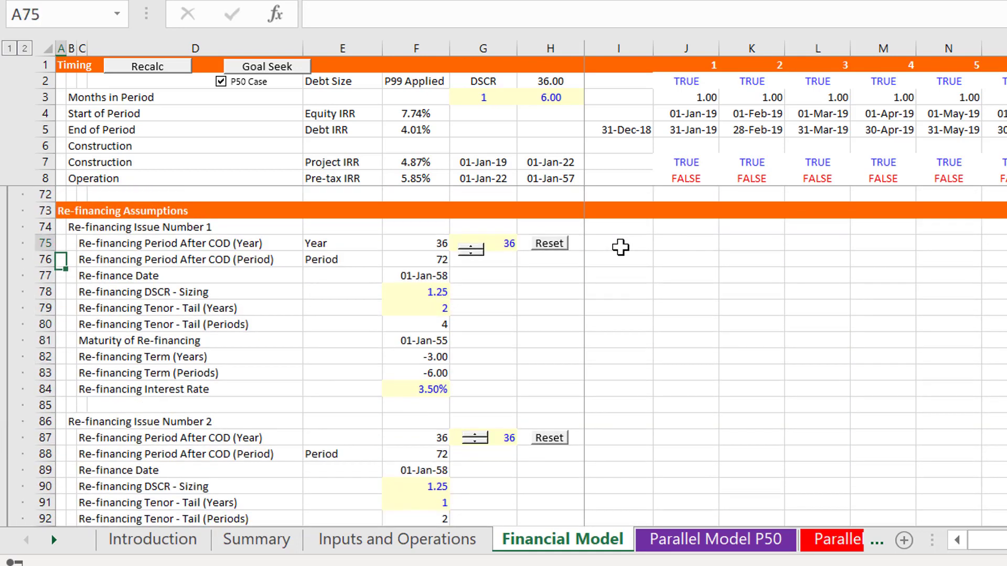
Examine the EBL Loan and Mezzanine Financing inputs and the fee, DSRA and cash sweep inputs above them
{"action": "key", "text": "Up"}
{"action": "key", "text": "Up"}
{"action": "key", "text": "Up"}
{"action": "key", "text": "Up"}
{"action": "key", "text": "Up"}
{"action": "key", "text": "Up"}
{"action": "key", "text": "Up"}
{"action": "key", "text": "Up"}
{"action": "key", "text": "Up"}
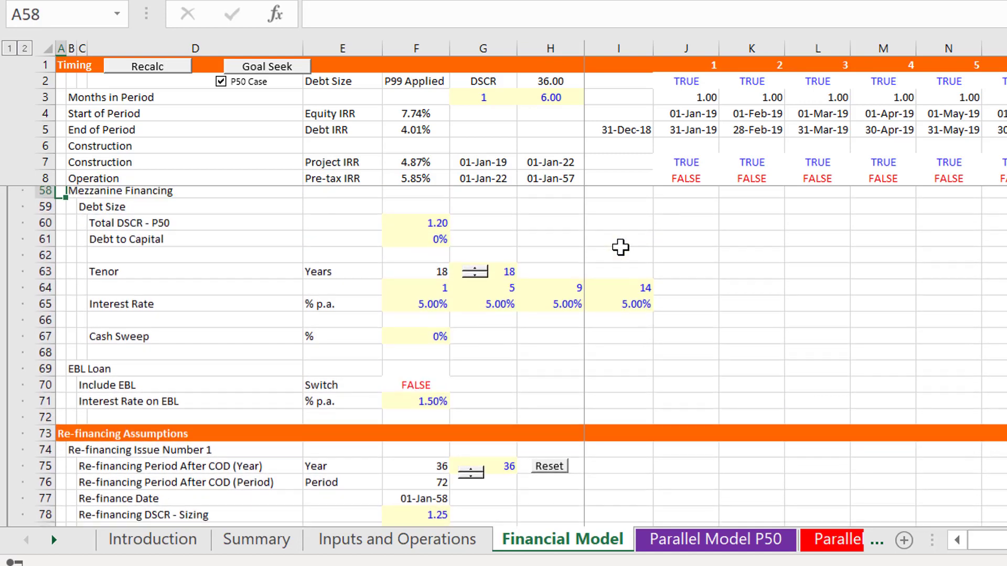
{"action": "key", "text": "Up"}
{"action": "key", "text": "Up"}
{"action": "key", "text": "Up"}
{"action": "key", "text": "Up"}
{"action": "key", "text": "Up"}
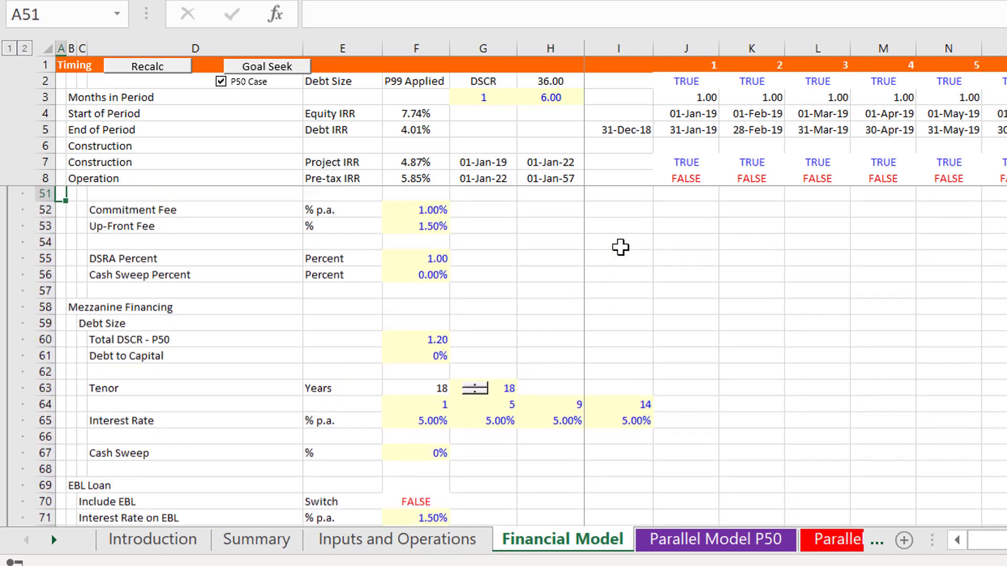
Return to Re-financing Issue Number 1 and examine its inputs, from the re-financing period to the interest rate
{"action": "key", "text": "Page_Down"}
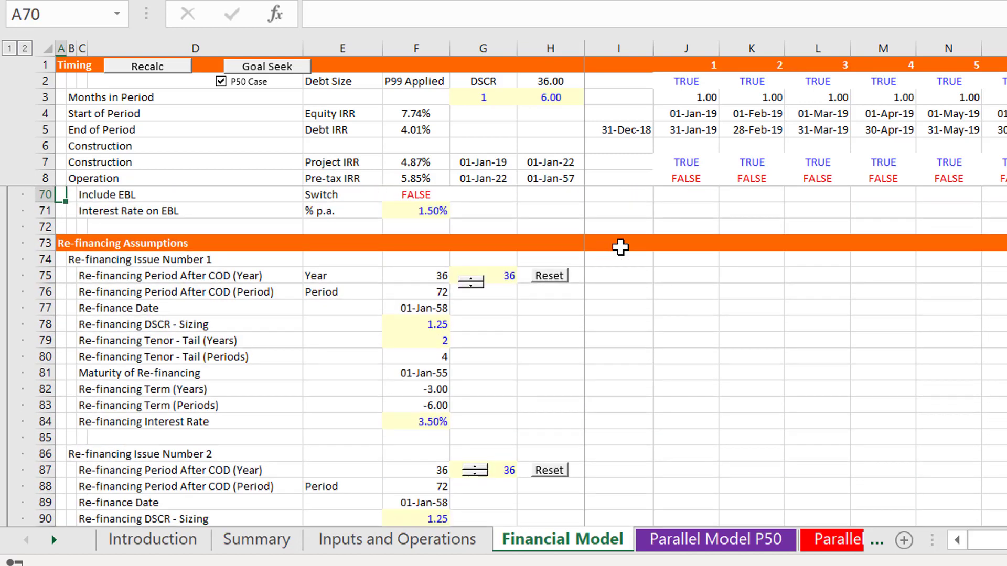
{"action": "key", "text": "Down"}
{"action": "key", "text": "Down"}
{"action": "key", "text": "Down"}
{"action": "key", "text": "Down"}
{"action": "key", "text": "Down"}
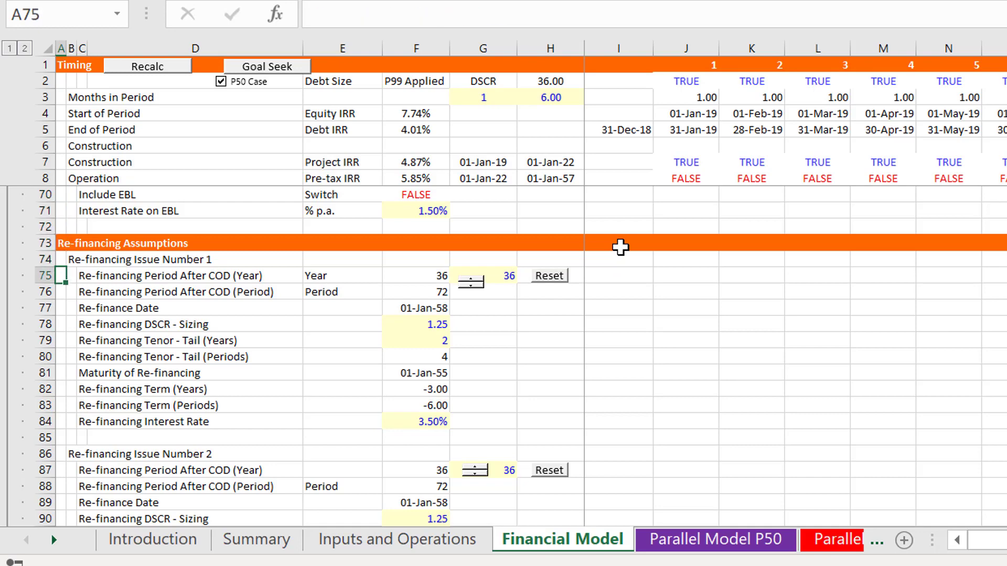
{"action": "key", "text": "Page_Down"}
{"action": "key", "text": "Page_Up"}
{"action": "key", "text": "Down"}
{"action": "key", "text": "Down"}
{"action": "key", "text": "Right"}
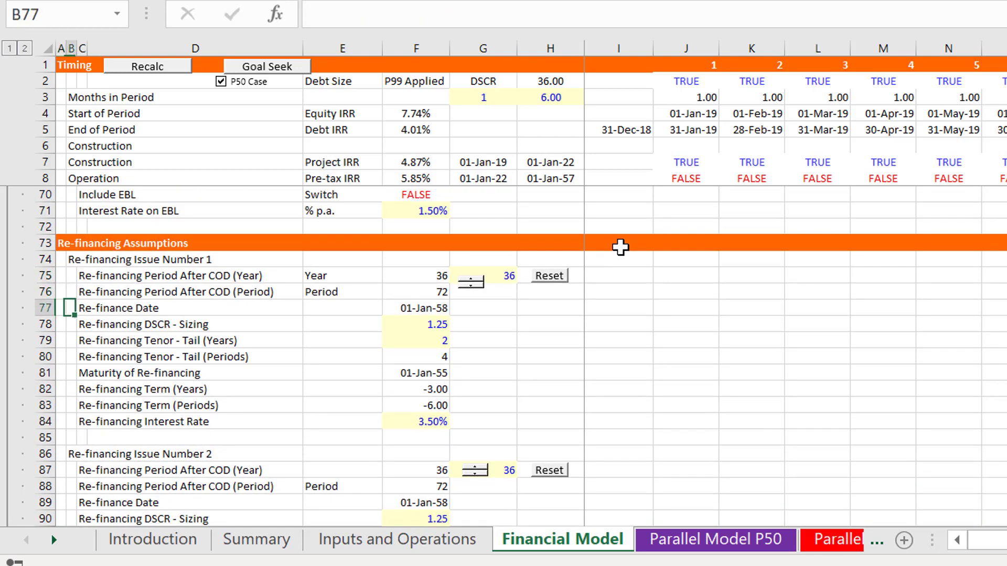
{"action": "key", "text": "Right"}
{"action": "key", "text": "Right"}
{"action": "key", "text": "Right"}
{"action": "key", "text": "Right"}
{"action": "key", "text": "Down"}
{"action": "key", "text": "Down"}
{"action": "key", "text": "Down"}
{"action": "key", "text": "Down"}
{"action": "key", "text": "Down"}
{"action": "key", "text": "Down"}
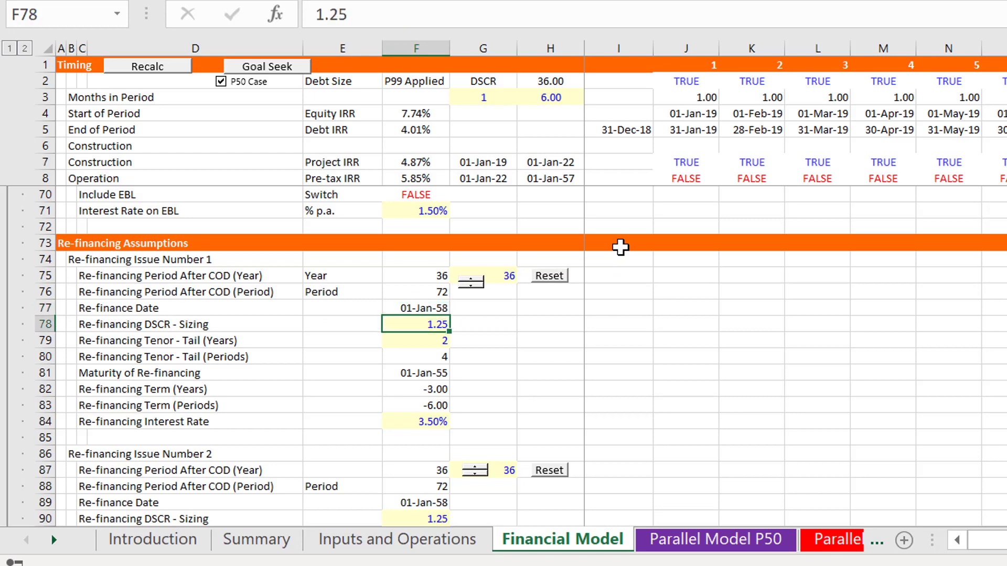
{"action": "key", "text": "Down"}
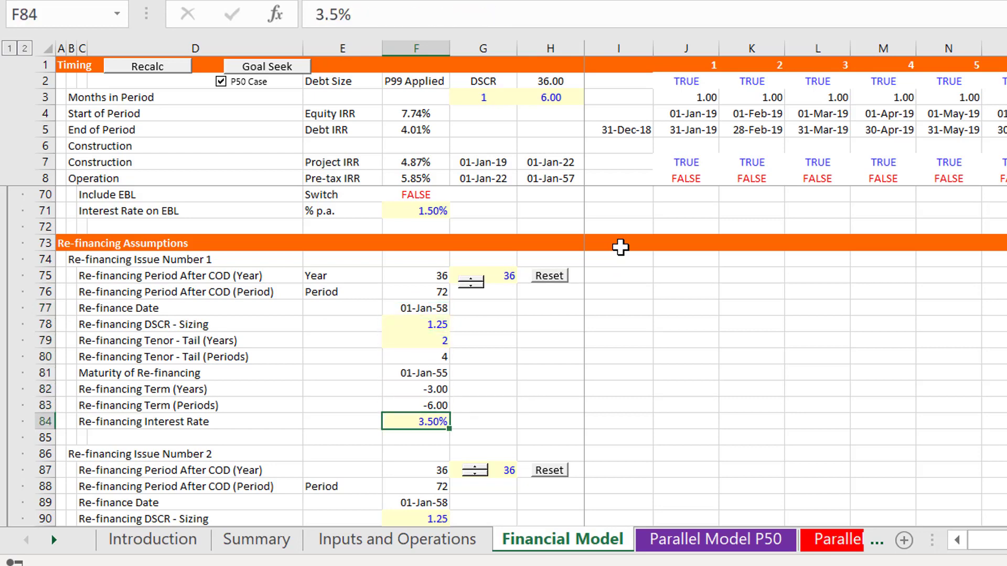
Go back up to the Mezzanine Financing section and examine its Debt to Capital and DSCR inputs
{"action": "key", "text": "Up"}
{"action": "key", "text": "Up"}
{"action": "key", "text": "Up"}
{"action": "key", "text": "Up"}
{"action": "key", "text": "Up"}
{"action": "key", "text": "Up"}
{"action": "key", "text": "Up"}
{"action": "key", "text": "Up"}
{"action": "key", "text": "Up"}
{"action": "key", "text": "Up"}
{"action": "key", "text": "Up"}
{"action": "key", "text": "Up"}
{"action": "key", "text": "Up"}
{"action": "key", "text": "Up"}
{"action": "key", "text": "Up"}
{"action": "key", "text": "Up"}
{"action": "key", "text": "Up"}
{"action": "key", "text": "Up"}
{"action": "key", "text": "Up"}
{"action": "key", "text": "Up"}
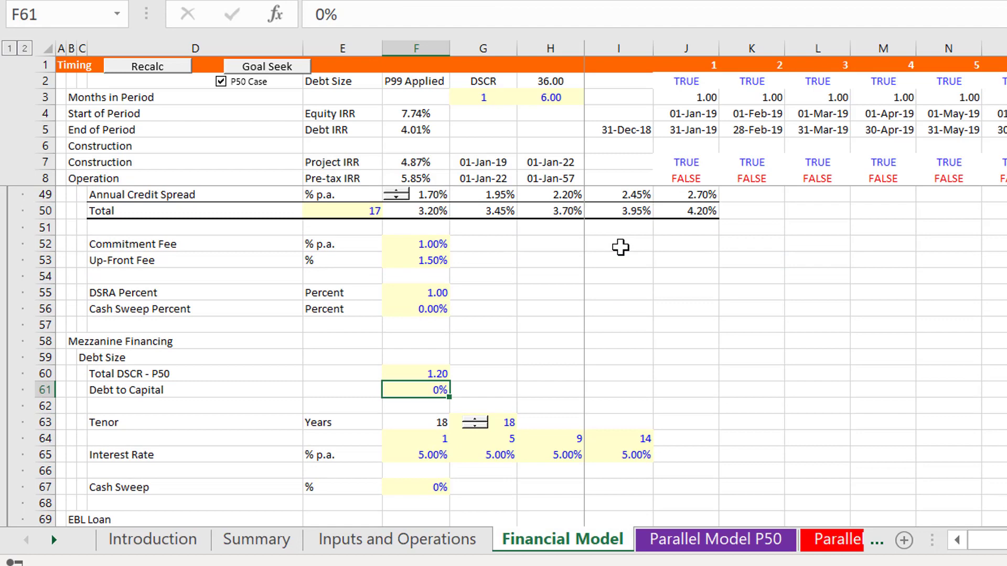
Go back up to the Senior Financing section and examine its DSCR, Maximum Debt to Capital, Up-Front Equity and Tenure inputs
{"action": "key", "text": "Up"}
{"action": "key", "text": "Up"}
{"action": "key", "text": "Up"}
{"action": "key", "text": "Up"}
{"action": "key", "text": "Up"}
{"action": "key", "text": "Up"}
{"action": "key", "text": "Up"}
{"action": "key", "text": "Up"}
{"action": "key", "text": "Up"}
{"action": "key", "text": "Up"}
{"action": "key", "text": "Up"}
{"action": "key", "text": "Up"}
{"action": "key", "text": "Up"}
{"action": "key", "text": "Up"}
{"action": "key", "text": "Up"}
{"action": "key", "text": "Up"}
{"action": "key", "text": "Up"}
{"action": "key", "text": "Up"}
{"action": "key", "text": "Up"}
{"action": "key", "text": "Up"}
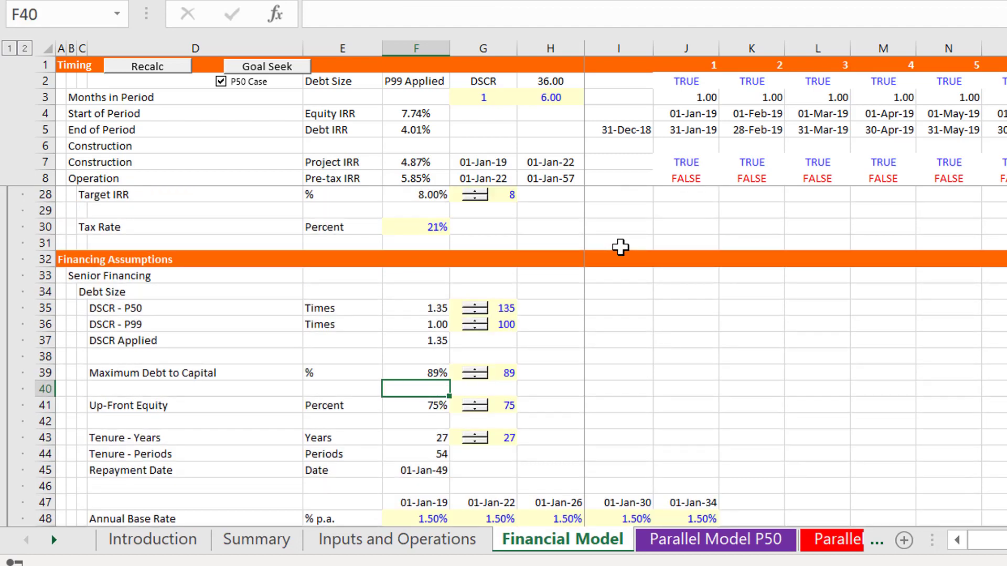
Go up past the Financing Assumptions and examine the EPC Cost, Capital Expenditure and S-Curve inputs
{"action": "key", "text": "Up"}
{"action": "key", "text": "Up"}
{"action": "key", "text": "Up"}
{"action": "key", "text": "Up"}
{"action": "key", "text": "Up"}
{"action": "key", "text": "Up"}
{"action": "key", "text": "Up"}
{"action": "key", "text": "Up"}
{"action": "key", "text": "Up"}
{"action": "key", "text": "Up"}
{"action": "key", "text": "Up"}
{"action": "key", "text": "Up"}
{"action": "key", "text": "Up"}
{"action": "key", "text": "Up"}
{"action": "key", "text": "Up"}
{"action": "key", "text": "Up"}
{"action": "key", "text": "Up"}
{"action": "key", "text": "Up"}
{"action": "key", "text": "Up"}
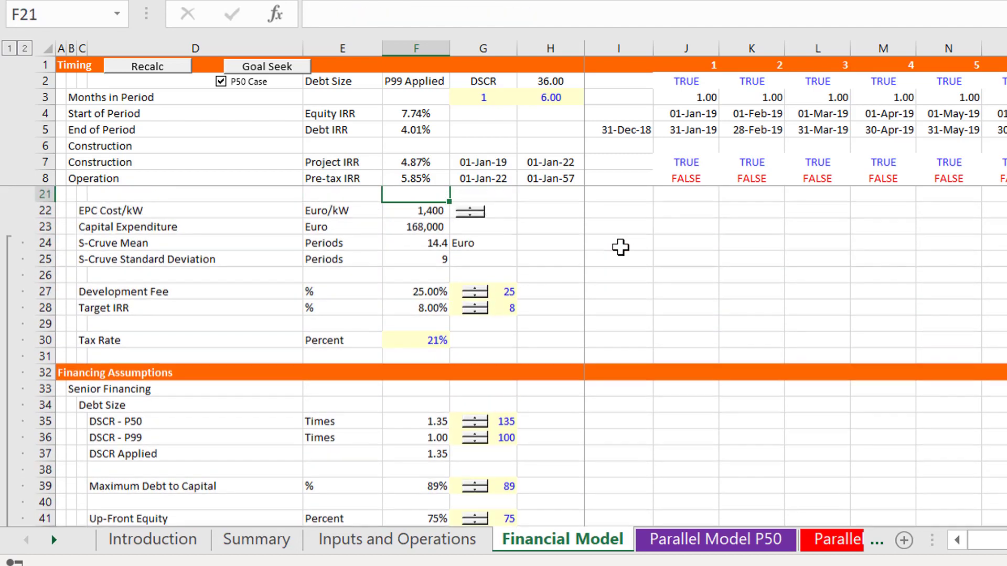
{"action": "key", "text": "Up"}
Examine the Development Fee, Target IRR and Tax Rate inputs above the Financing Assumptions
{"action": "key", "text": "Down"}
{"action": "key", "text": "Down"}
{"action": "key", "text": "Down"}
{"action": "key", "text": "Down"}
{"action": "key", "text": "Down"}
{"action": "key", "text": "Down"}
{"action": "key", "text": "Down"}
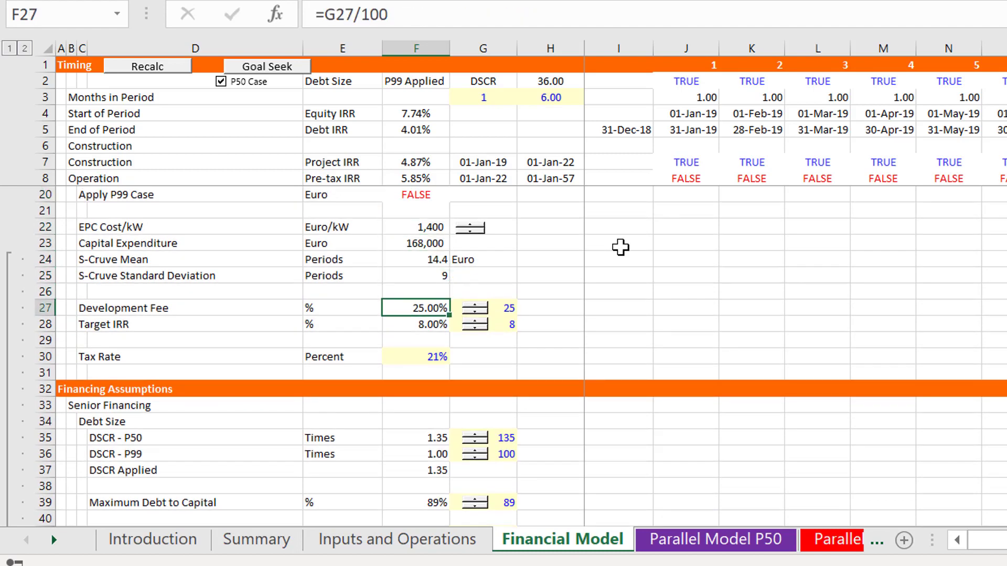
{"action": "key", "text": "Down"}
{"action": "key", "text": "Down"}
{"action": "key", "text": "Down"}
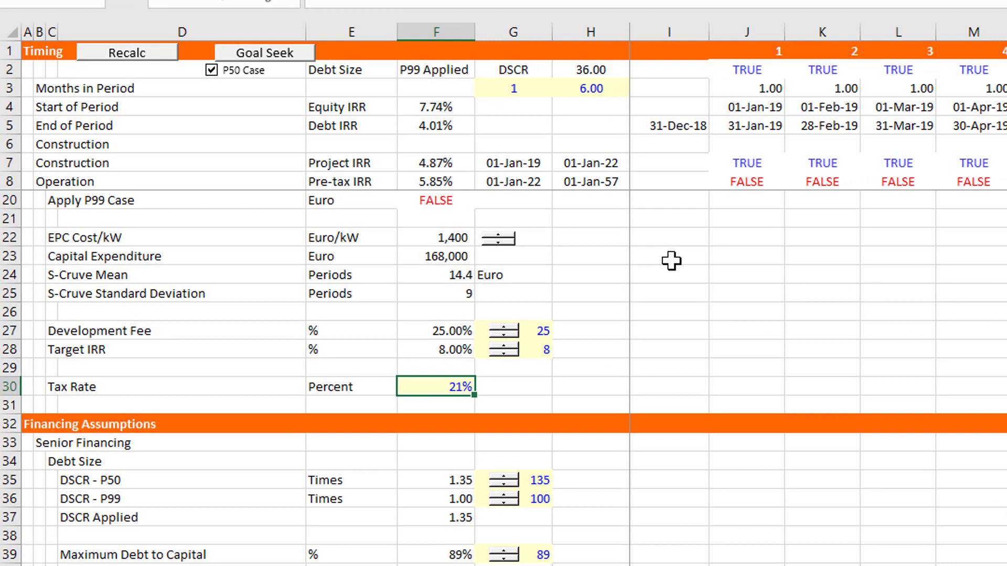
{"action": "key", "text": "Right"}
{"action": "key", "text": "Right"}
{"action": "key", "text": "Right"}
{"action": "key", "text": "Right"}
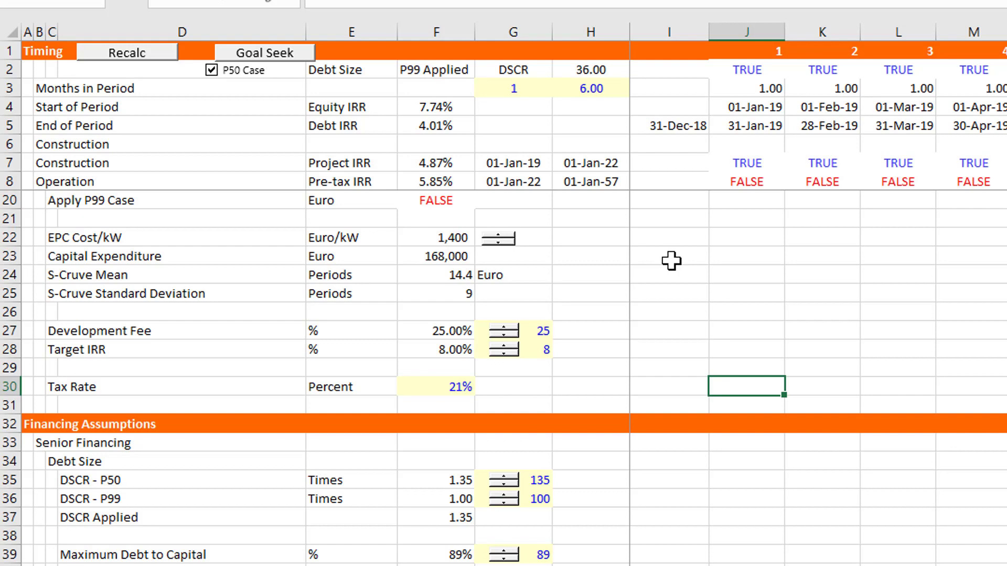
Switch to the other project finance workbook and examine its Non-Financing Inputs, from timing to EPC and development costs
{"action": "key", "text": "ctrl+Tab"}
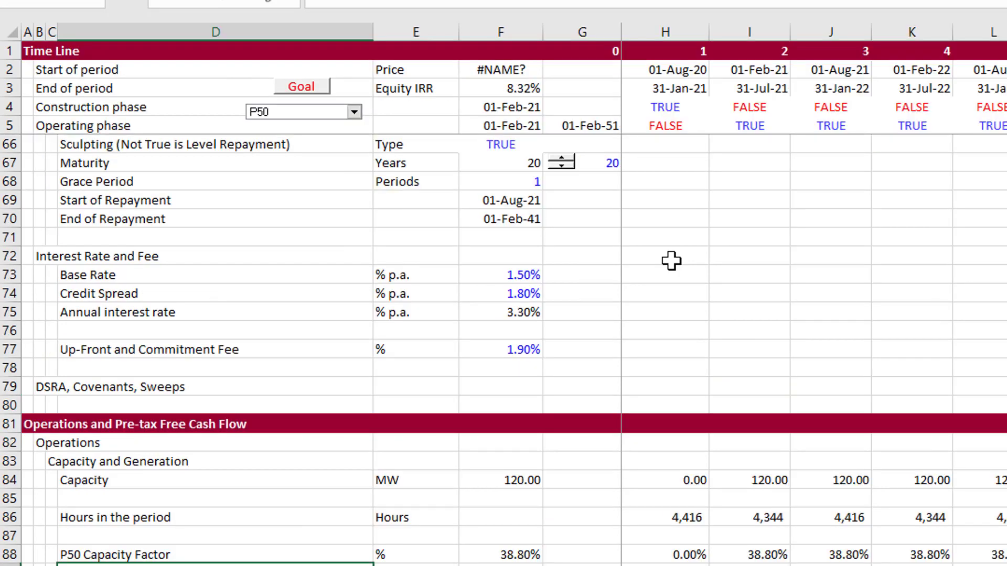
{"action": "key", "text": "Page_Up"}
{"action": "key", "text": "Left"}
{"action": "key", "text": "Left"}
{"action": "key", "text": "Page_Up"}
{"action": "key", "text": "Page_Up"}
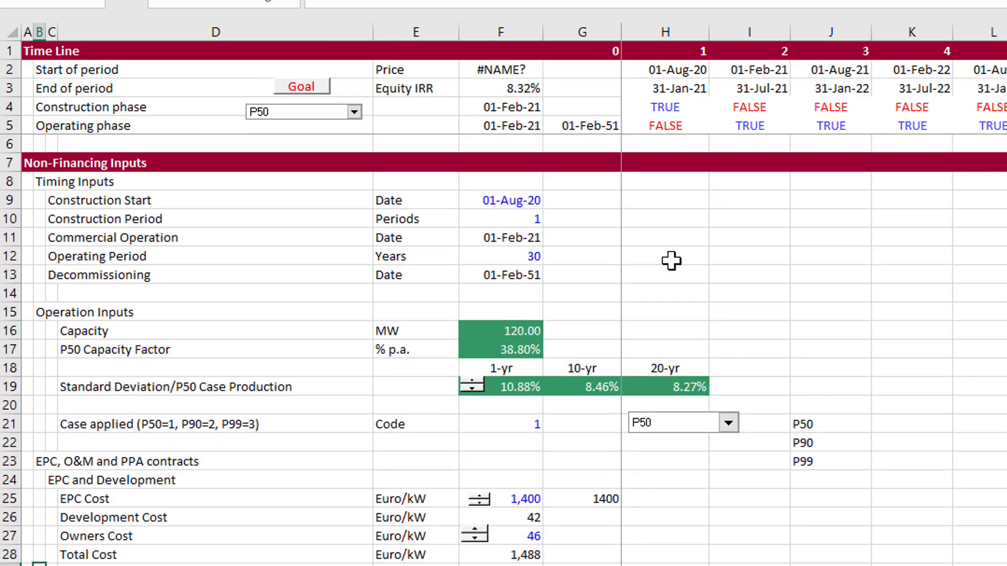
On the first model's Summary sheet, raise the Target IRR to 10.00% and goal seek the tariff on Equity IRR
{"action": "key", "text": "ctrl+Page_Down"}
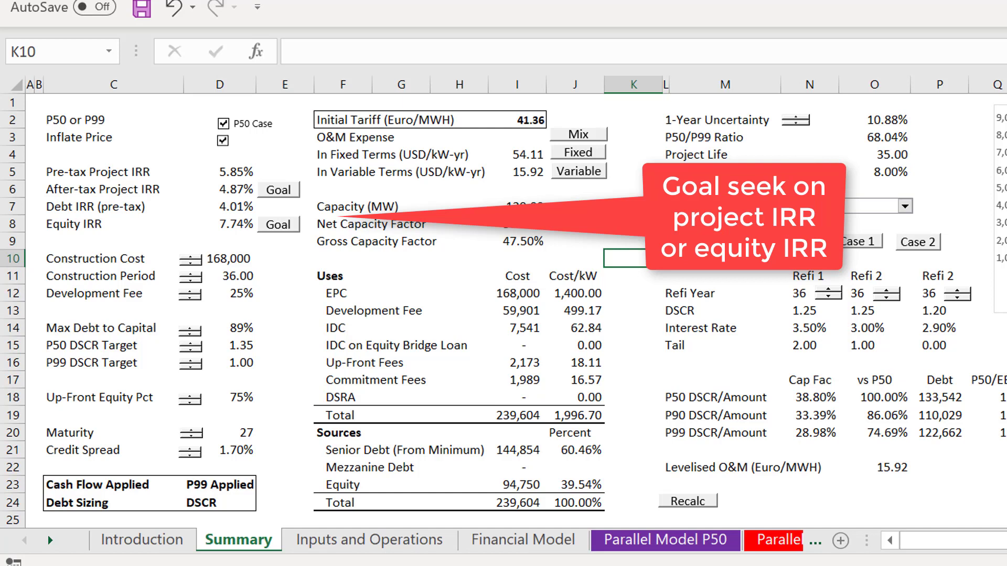
{"action": "left_click", "coordinate": [795, 170]}
{"action": "left_click", "coordinate": [795, 170]}
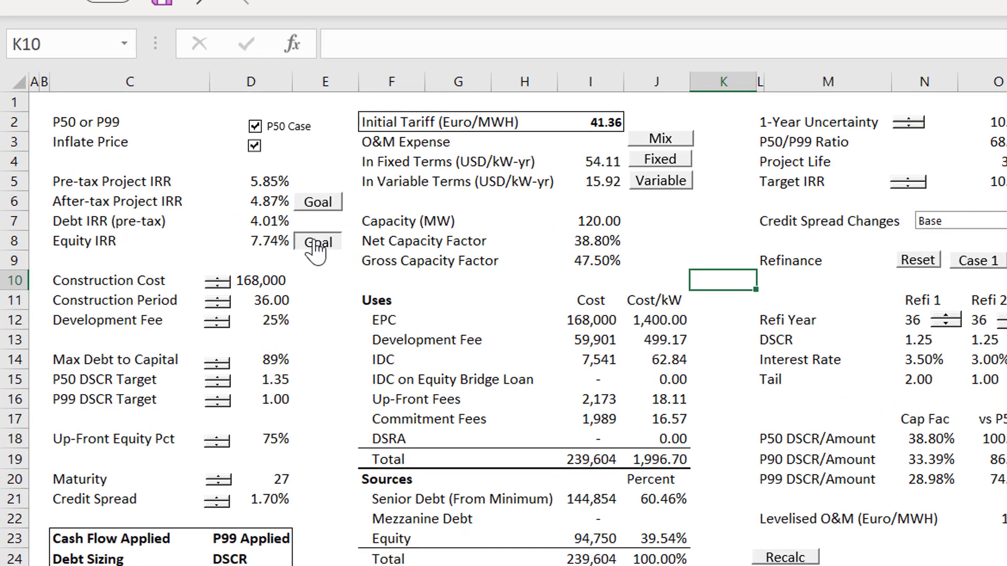
{"action": "left_click", "coordinate": [316, 244]}
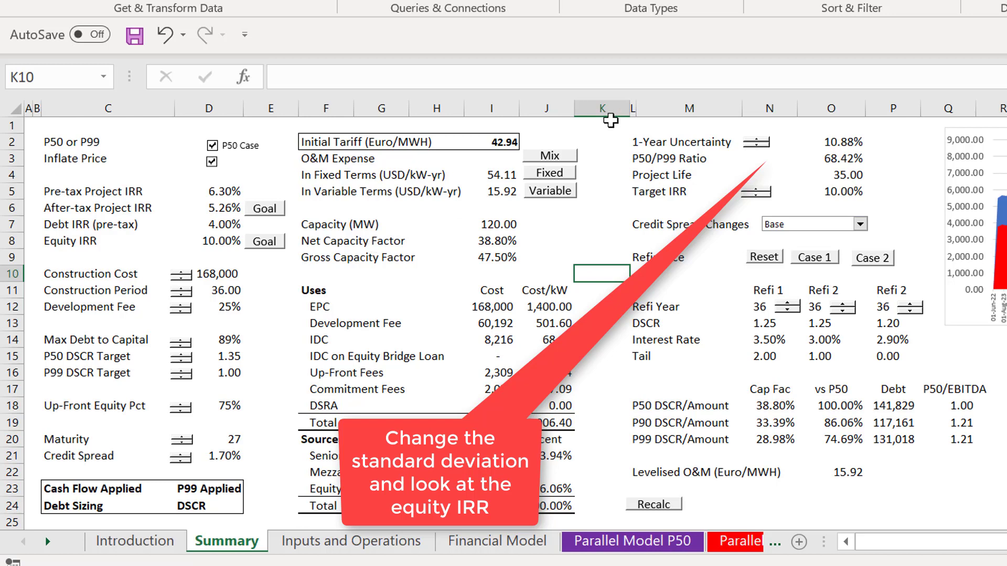
Rename the "1-Year Uncertainty" label in L2 as "1-Year Std Dev %"
{"action": "left_click", "coordinate": [667, 142]}
{"action": "key", "text": "Left"}
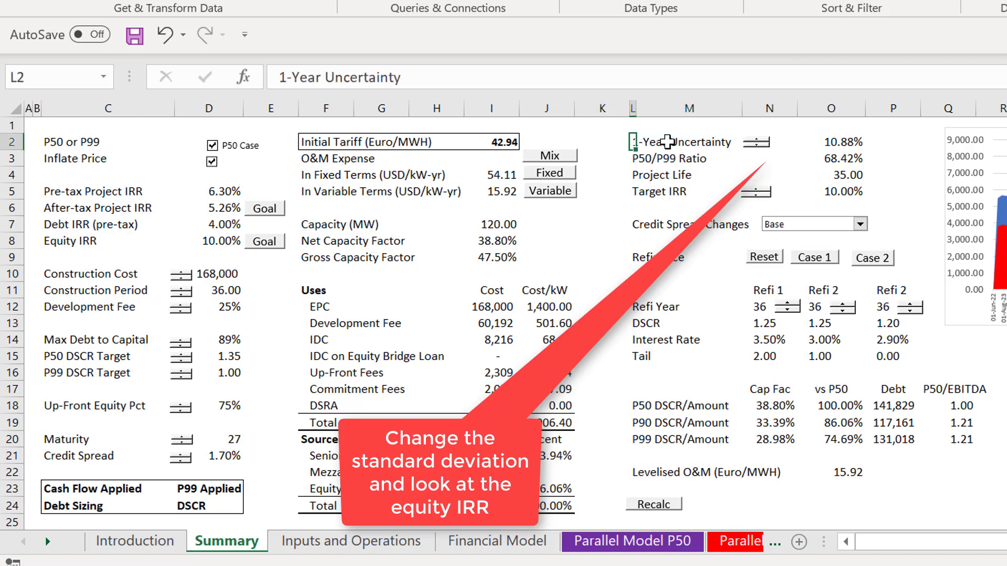
{"action": "key", "text": "F2"}
{"action": "key", "text": "BackSpace"}
{"action": "key", "text": "BackSpace"}
{"action": "key", "text": "BackSpace"}
{"action": "key", "text": "BackSpace"}
{"action": "key", "text": "BackSpace"}
{"action": "key", "text": "BackSpace"}
{"action": "key", "text": "BackSpace"}
{"action": "key", "text": "BackSpace"}
{"action": "key", "text": "BackSpace"}
{"action": "key", "text": "BackSpace"}
{"action": "key", "text": "BackSpace"}
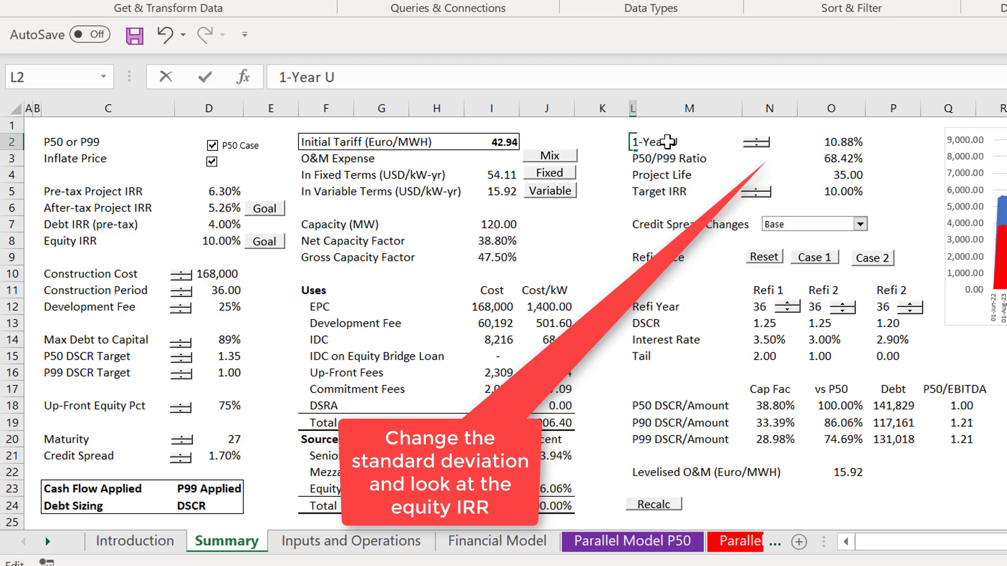
{"action": "type", "text": "Std De"}
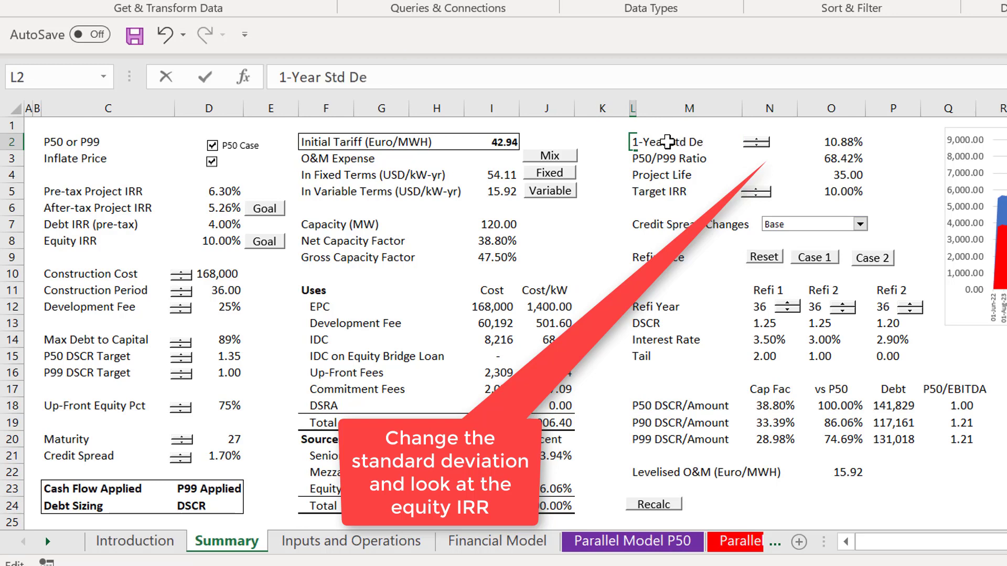
{"action": "type", "text": "v %"}
{"action": "key", "text": "Return"}
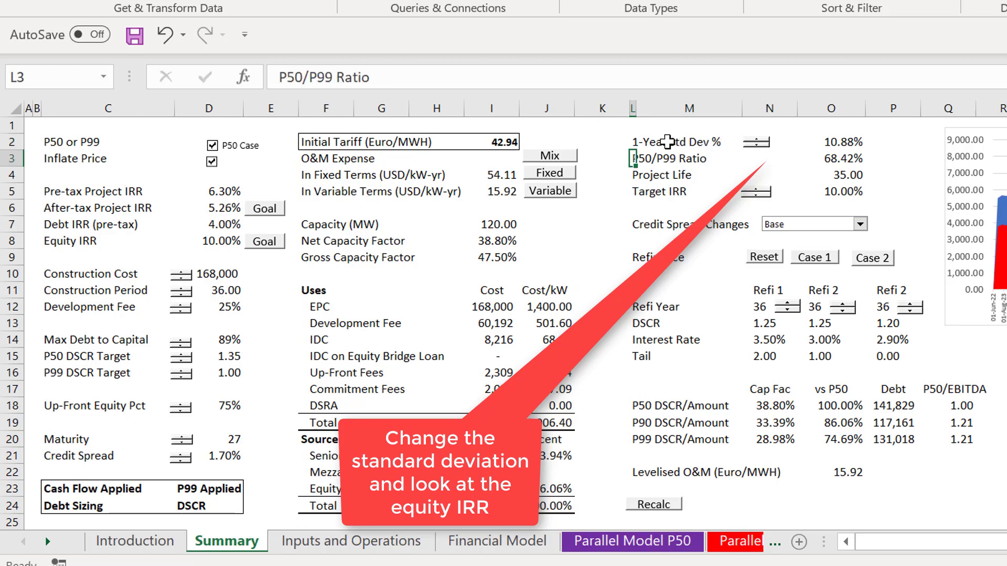
Lower the 1-Year Std Dev % gradually to 10.38% and compare the Equity IRR
{"action": "left_click", "coordinate": [748, 145]}
{"action": "left_click", "coordinate": [750, 147]}
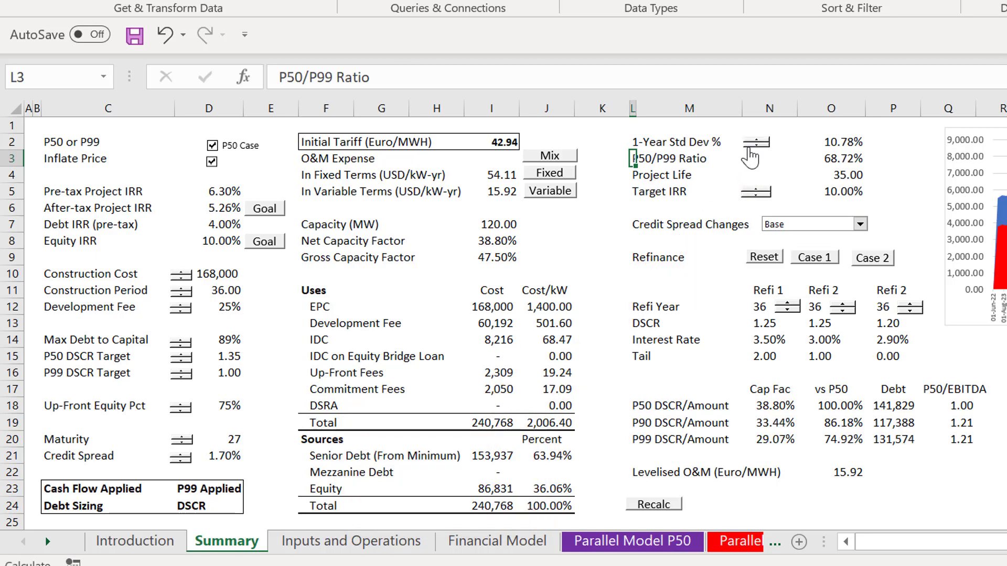
{"action": "left_click", "coordinate": [749, 146]}
{"action": "left_click", "coordinate": [750, 147]}
{"action": "left_click", "coordinate": [749, 147]}
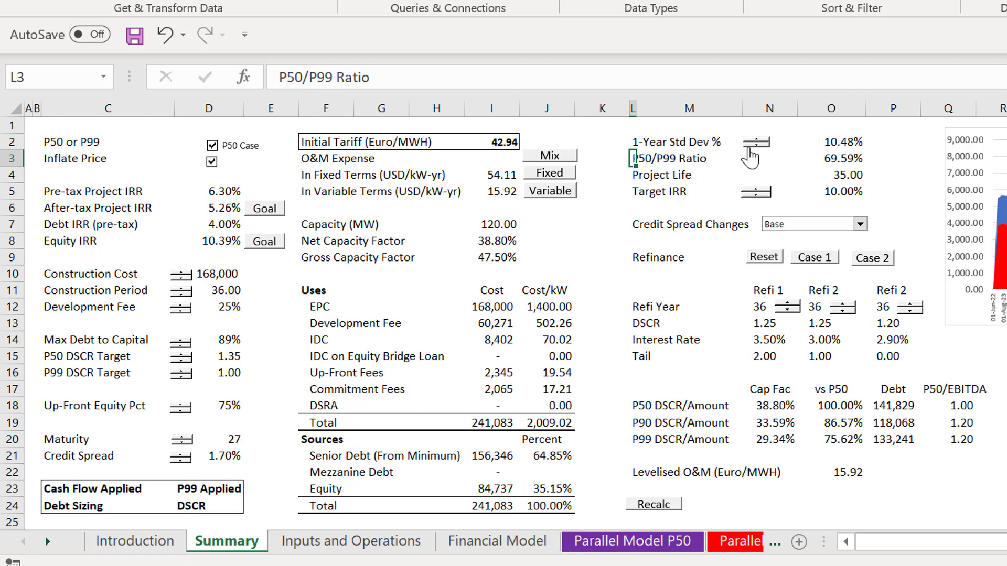
{"action": "left_click", "coordinate": [749, 147]}
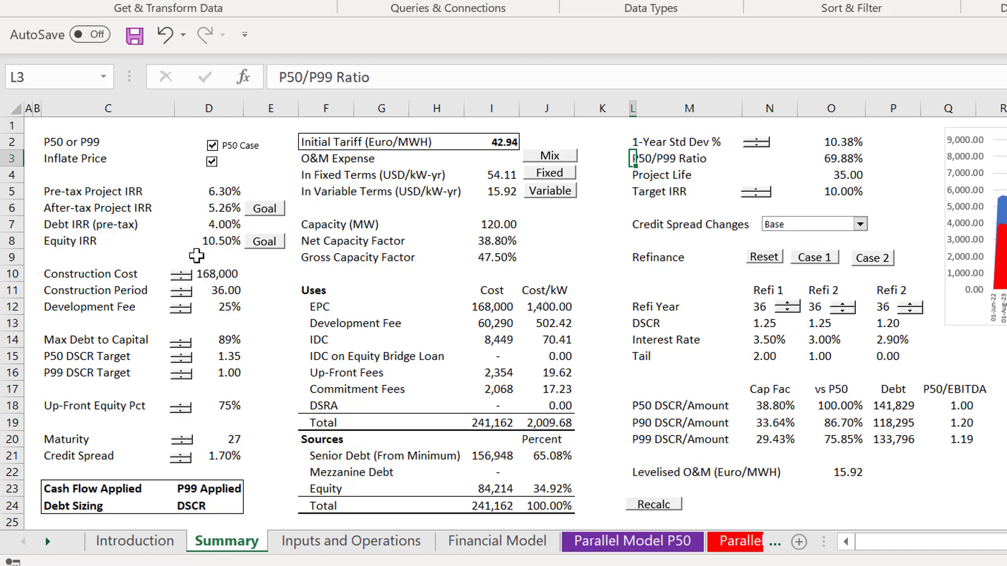
Lower the 1-Year Std Dev % to 9.98% and goal seek the tariff on Equity IRR
{"action": "left_click", "coordinate": [757, 142]}
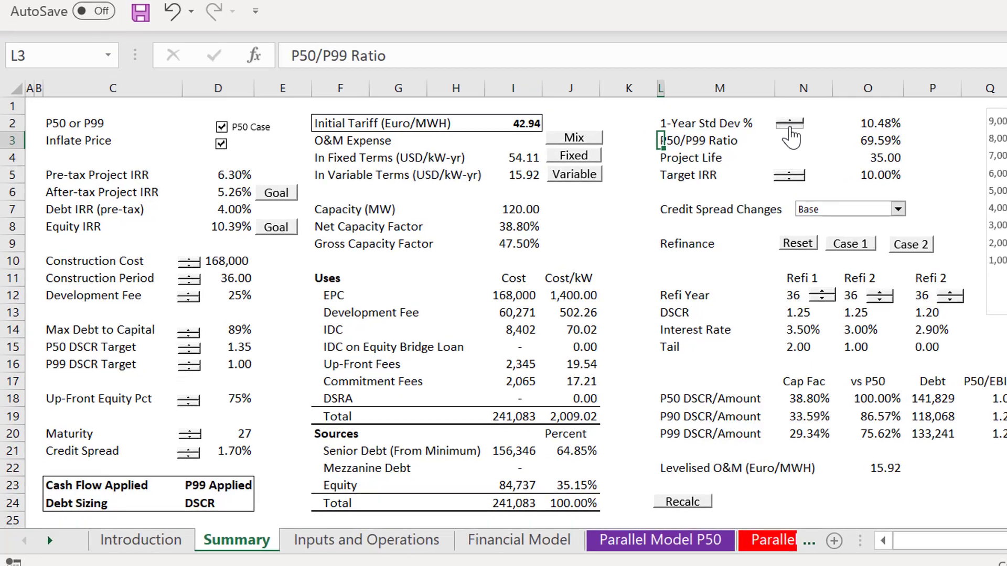
{"action": "left_click", "coordinate": [756, 145]}
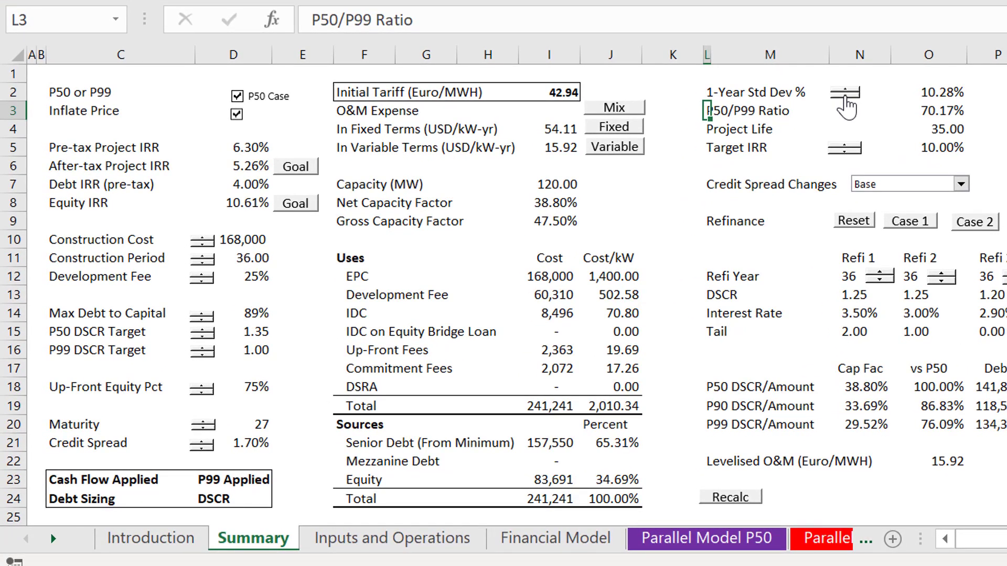
{"action": "left_click", "coordinate": [845, 96]}
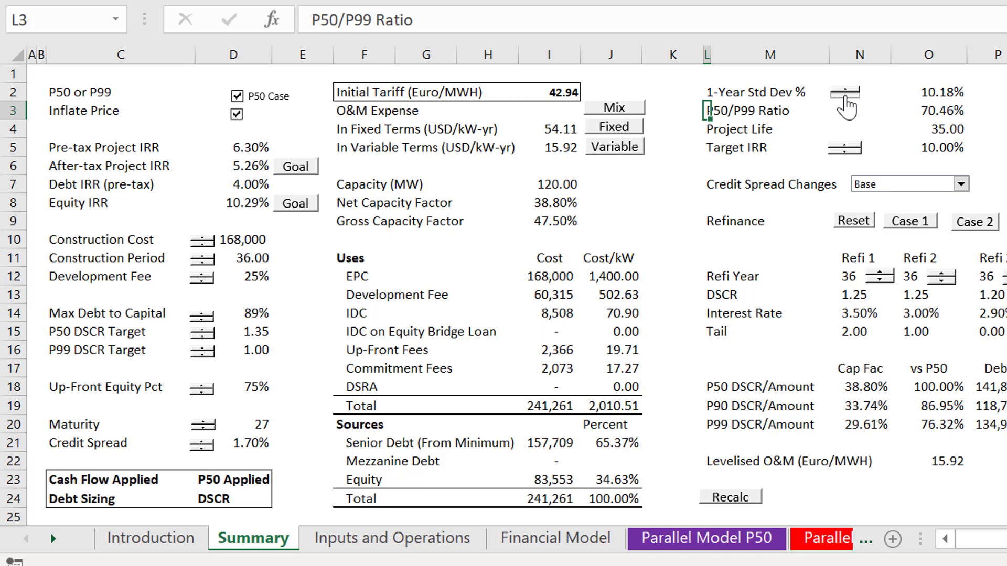
{"action": "left_click", "coordinate": [845, 97]}
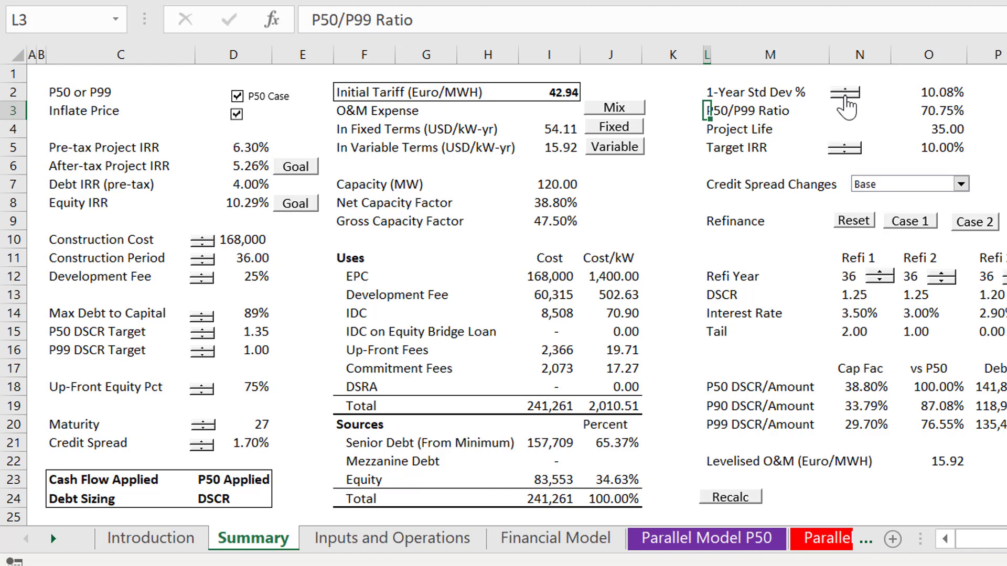
{"action": "left_click", "coordinate": [845, 97]}
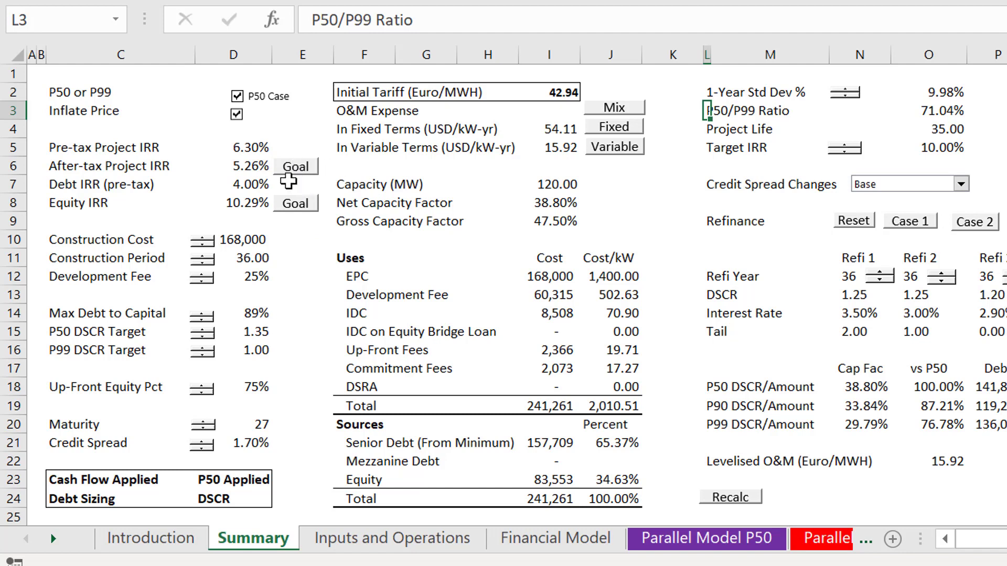
{"action": "left_click", "coordinate": [295, 209]}
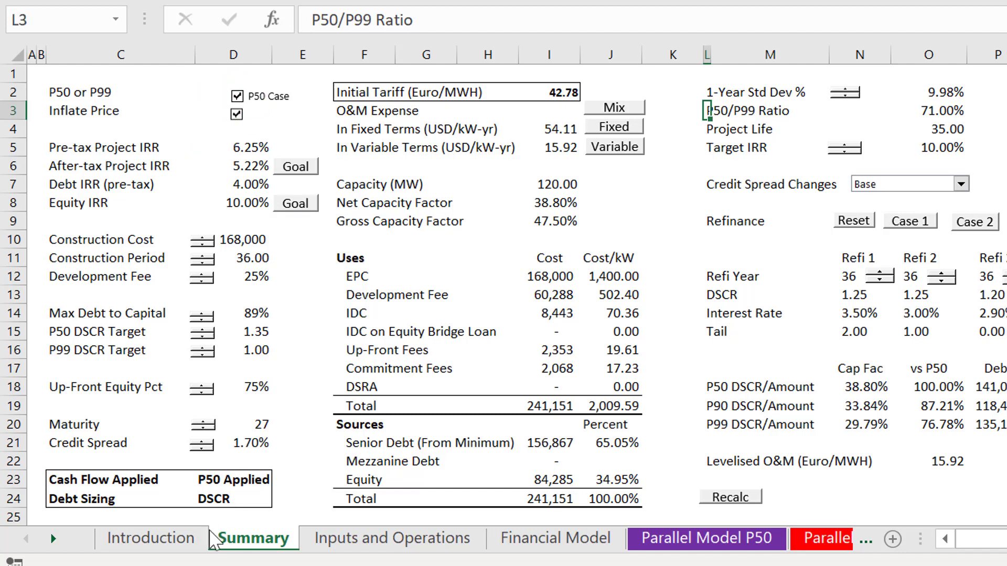
Raise the 1-Year Std Dev % to 14.38% and goal seek the tariff on Equity IRR again
{"action": "left_click", "coordinate": [843, 90]}
{"action": "left_click", "coordinate": [842, 91]}
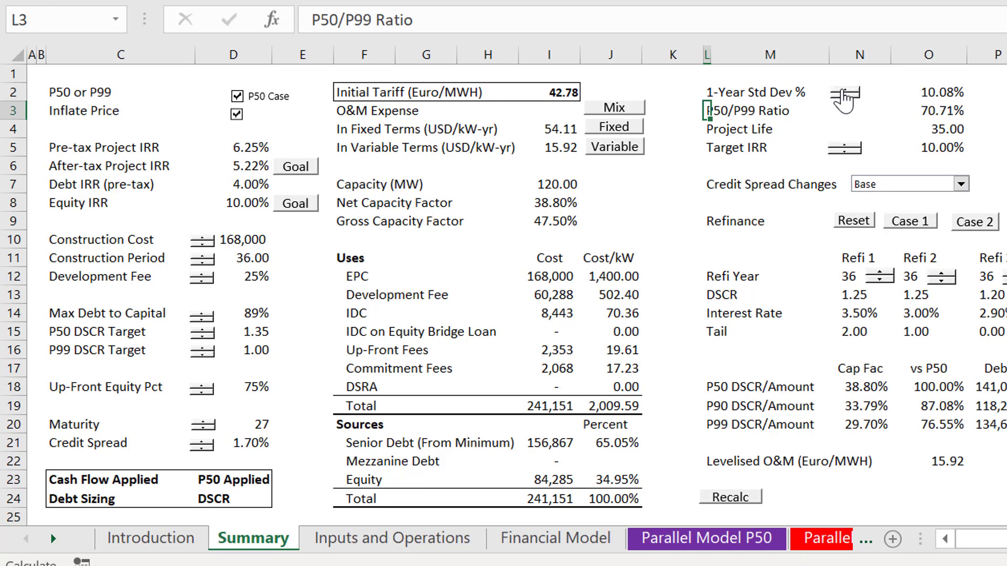
{"action": "left_click", "coordinate": [842, 91]}
{"action": "left_click", "coordinate": [843, 92]}
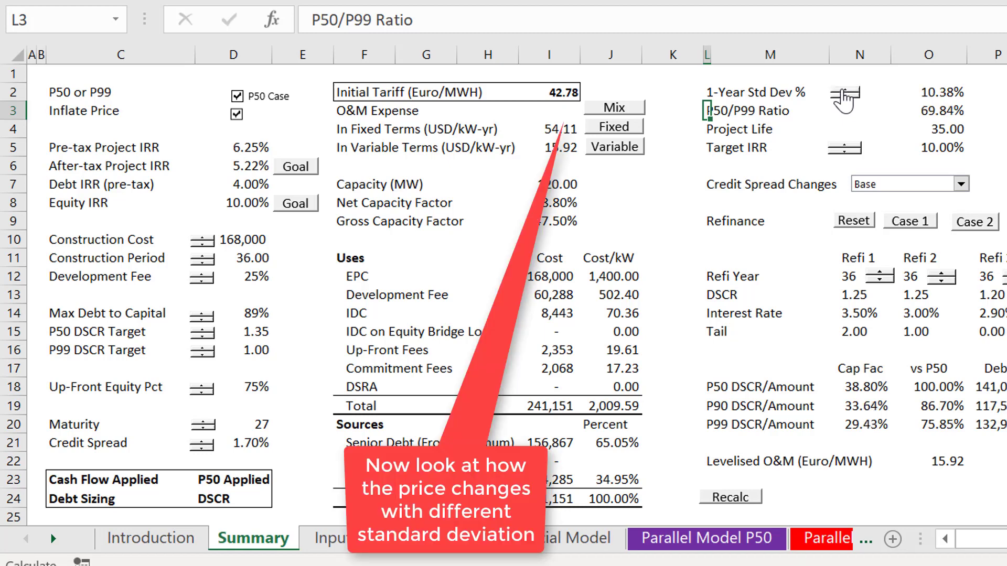
{"action": "left_click", "coordinate": [842, 91]}
{"action": "left_click", "coordinate": [842, 91]}
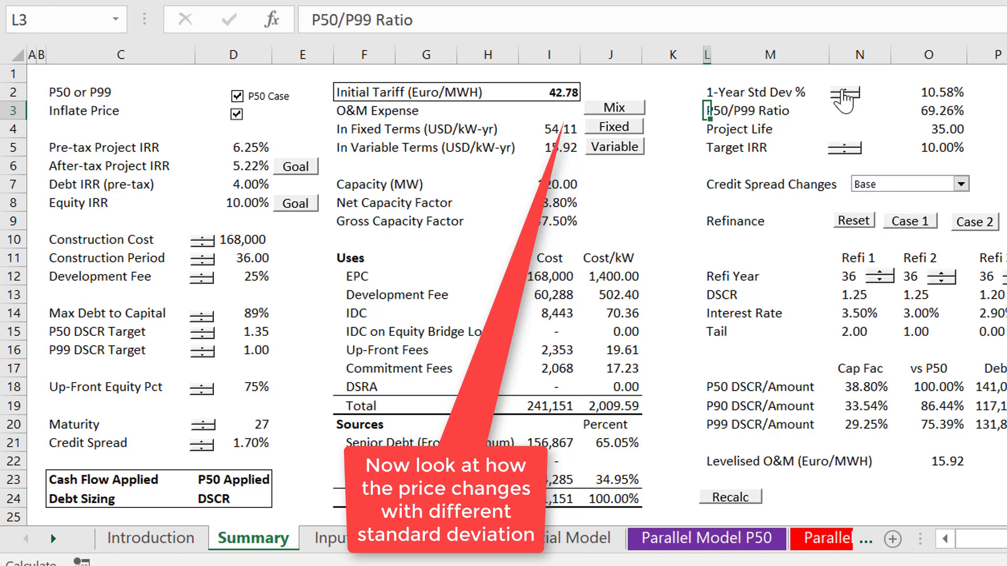
{"action": "left_click", "coordinate": [842, 91]}
{"action": "left_click", "coordinate": [842, 91]}
{"action": "left_click", "coordinate": [842, 91]}
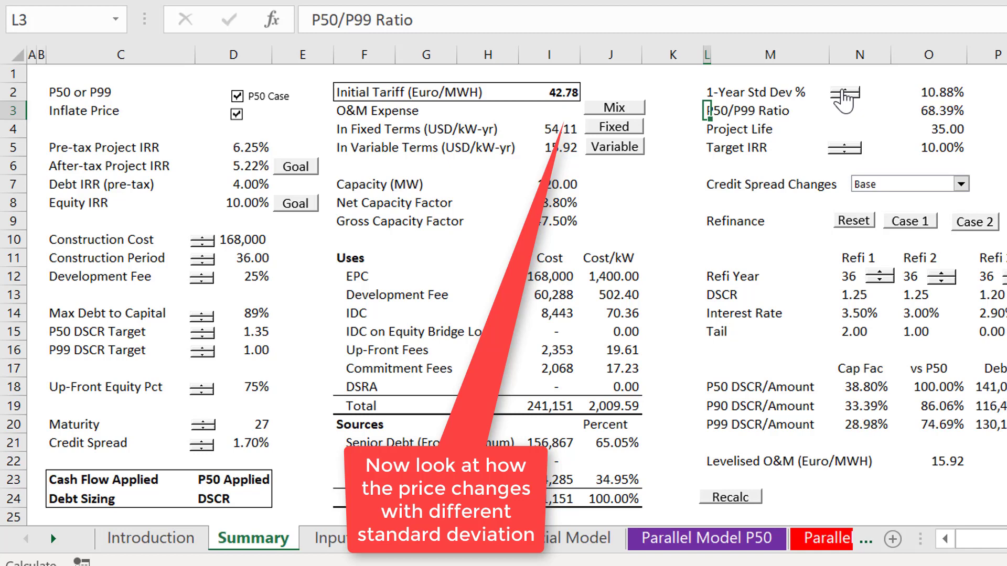
{"action": "left_click", "coordinate": [843, 91]}
{"action": "left_click", "coordinate": [842, 92]}
{"action": "left_click", "coordinate": [842, 91]}
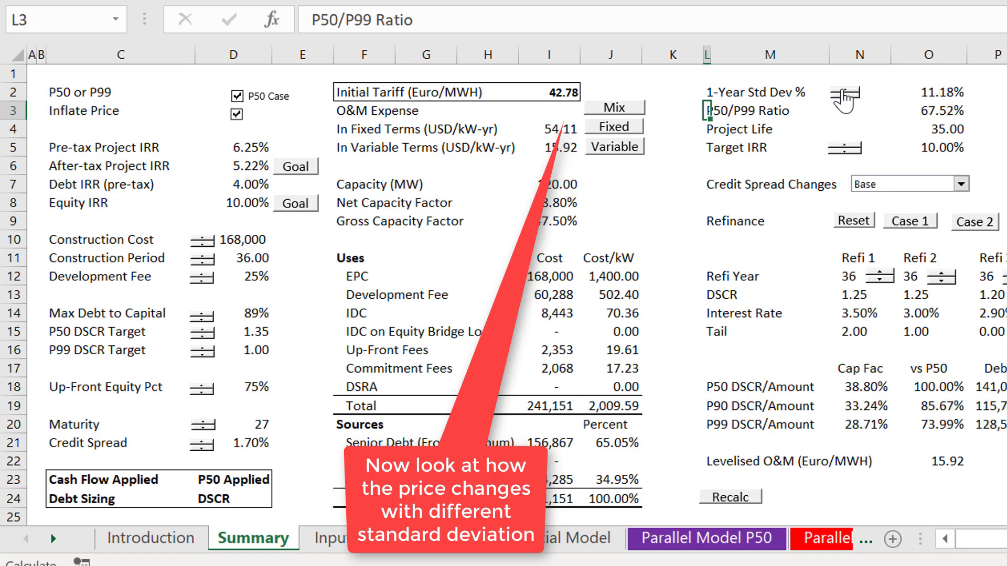
{"action": "left_click", "coordinate": [842, 91]}
{"action": "left_click", "coordinate": [843, 91]}
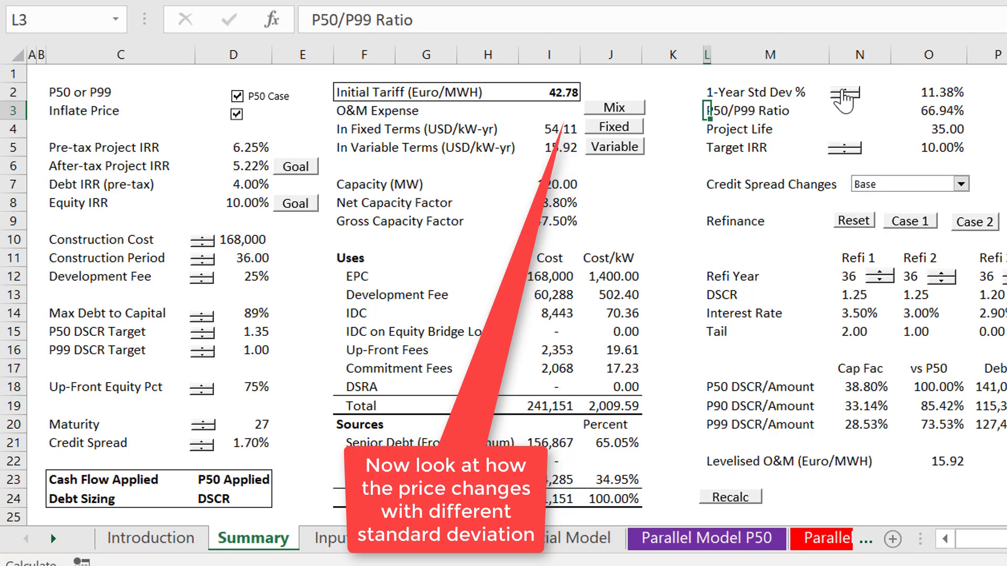
{"action": "left_click", "coordinate": [842, 92]}
{"action": "left_click", "coordinate": [843, 91]}
{"action": "left_click", "coordinate": [842, 91]}
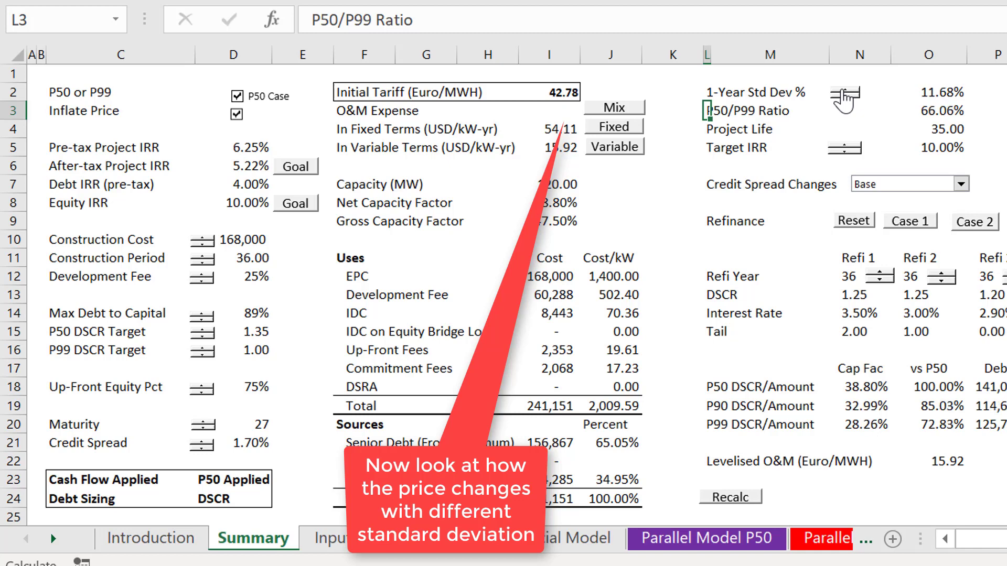
{"action": "left_click", "coordinate": [842, 91]}
{"action": "left_click", "coordinate": [842, 92]}
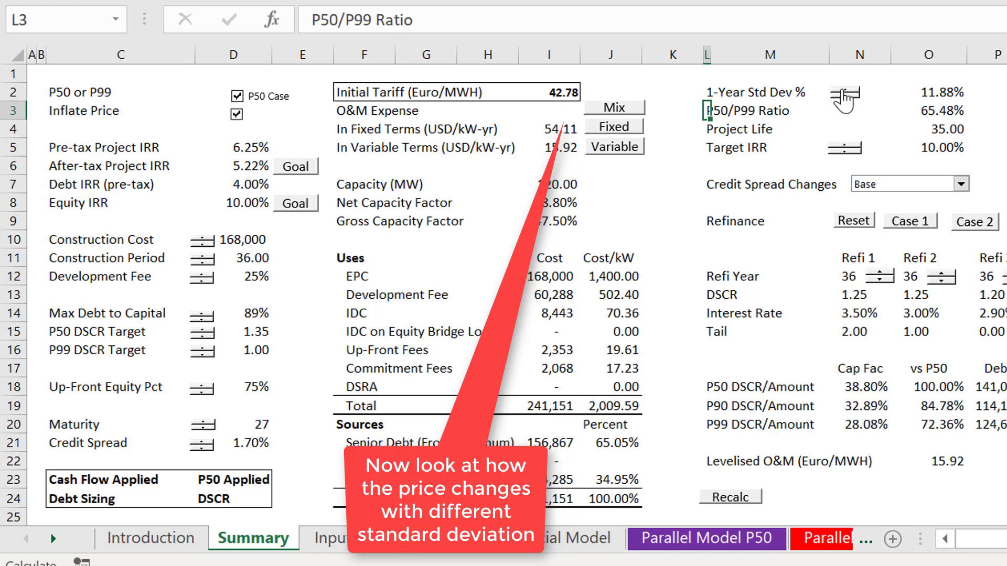
{"action": "left_click", "coordinate": [842, 91]}
{"action": "left_click", "coordinate": [843, 91]}
{"action": "left_click", "coordinate": [842, 92]}
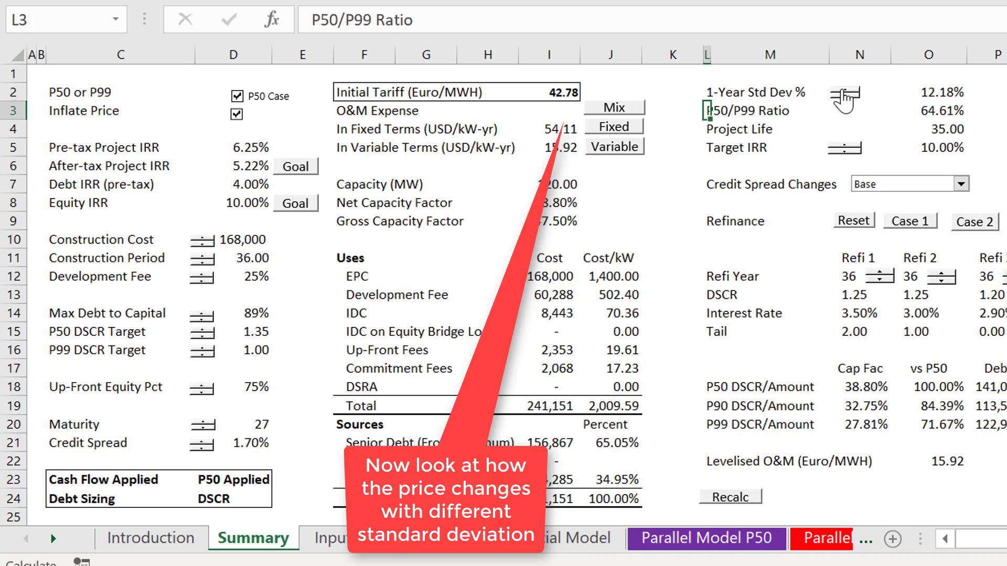
{"action": "left_click", "coordinate": [842, 92]}
{"action": "left_click", "coordinate": [842, 91]}
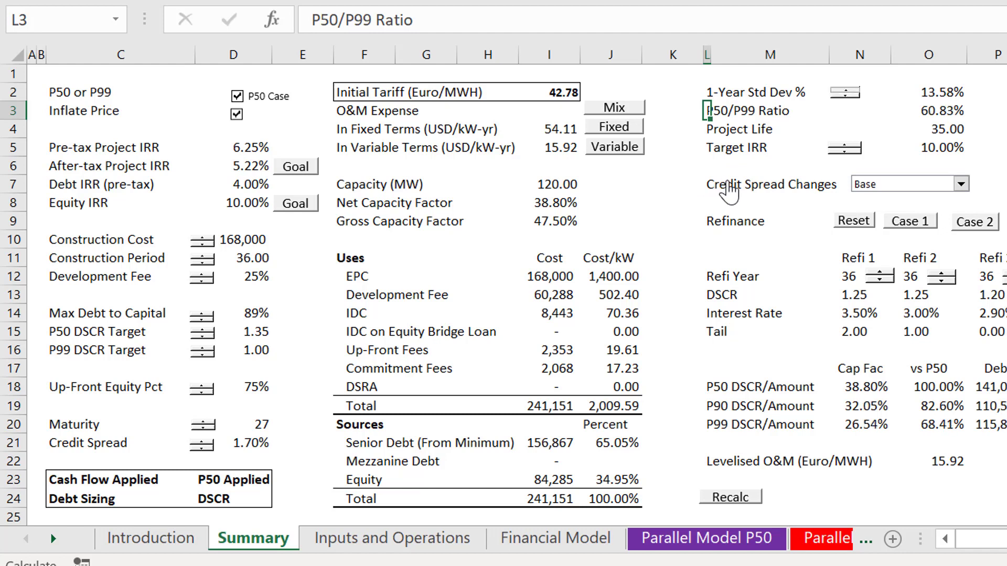
{"action": "left_click", "coordinate": [644, 196]}
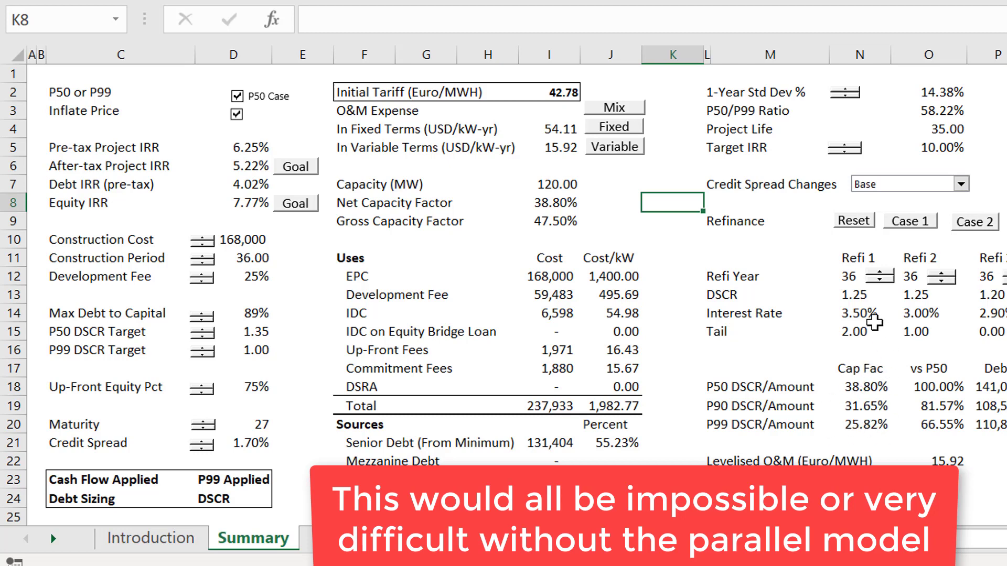
{"action": "left_click", "coordinate": [308, 208]}
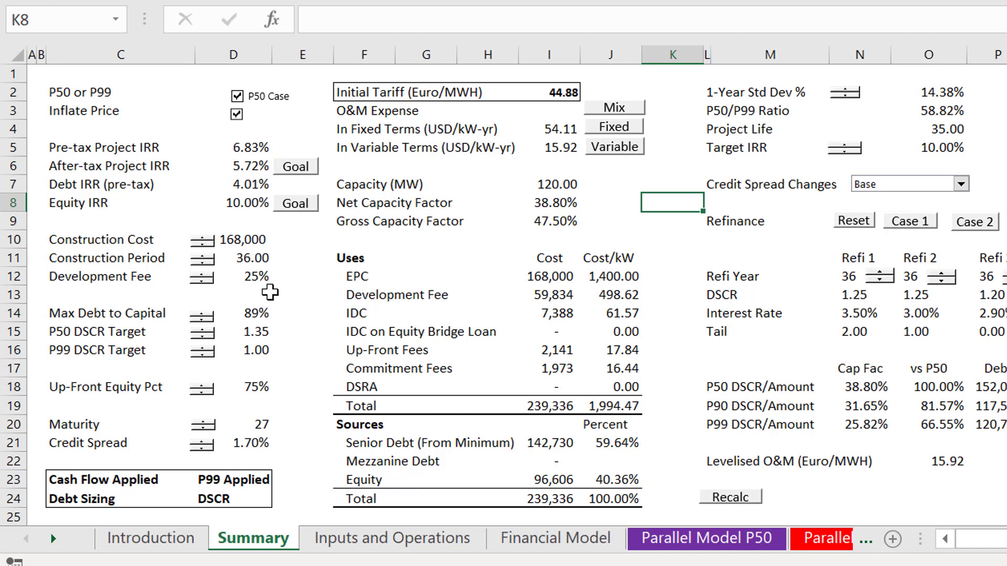
Shorten the Construction Period to 26 and cut the Development Fee to 0%
{"action": "left_click", "coordinate": [209, 262]}
{"action": "left_click", "coordinate": [210, 262]}
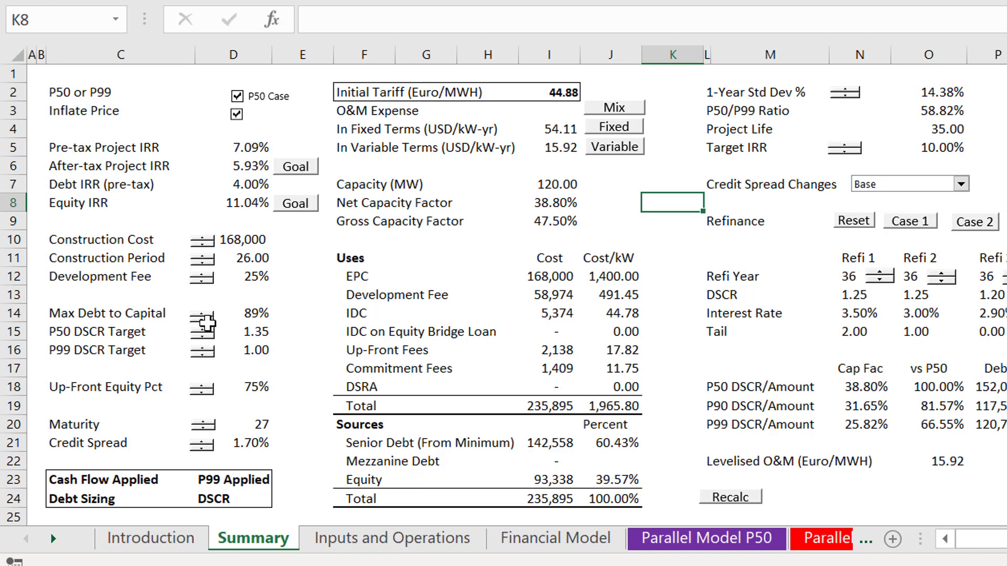
{"action": "left_click", "coordinate": [202, 282]}
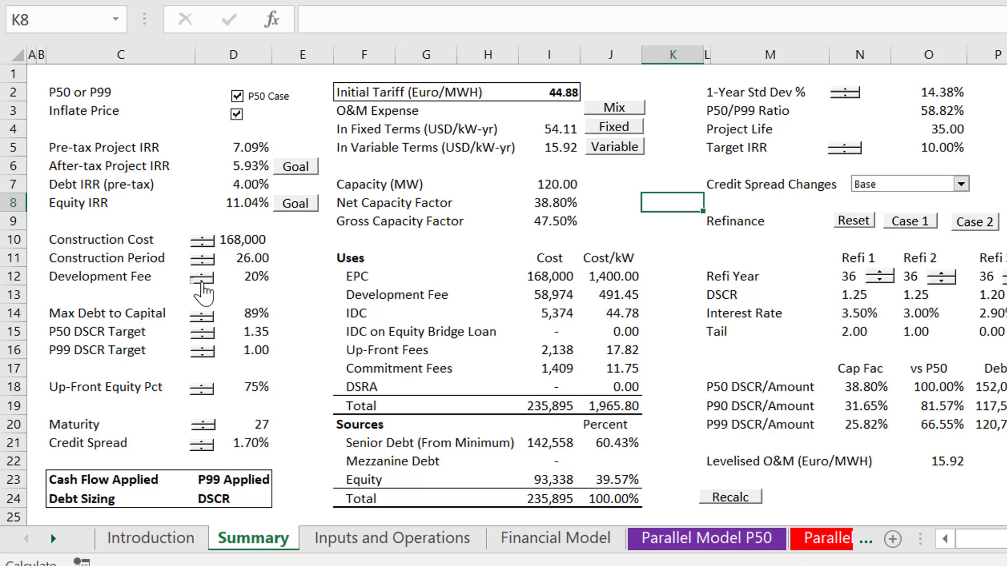
{"action": "left_click", "coordinate": [202, 282]}
{"action": "left_click", "coordinate": [202, 282]}
{"action": "left_click", "coordinate": [202, 282]}
{"action": "left_click", "coordinate": [202, 282]}
{"action": "left_click", "coordinate": [202, 317]}
{"action": "left_click", "coordinate": [286, 272]}
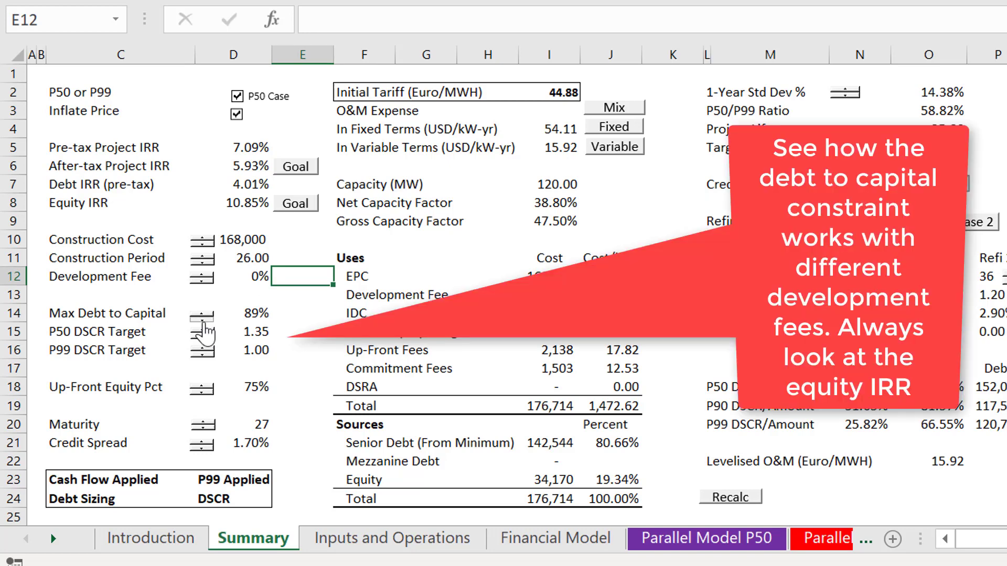
Lower the Max Debt to Capital to 54% and watch the effect on debt sizing and Equity IRR
{"action": "left_click", "coordinate": [202, 321]}
{"action": "left_click", "coordinate": [204, 321]}
{"action": "left_click", "coordinate": [203, 321]}
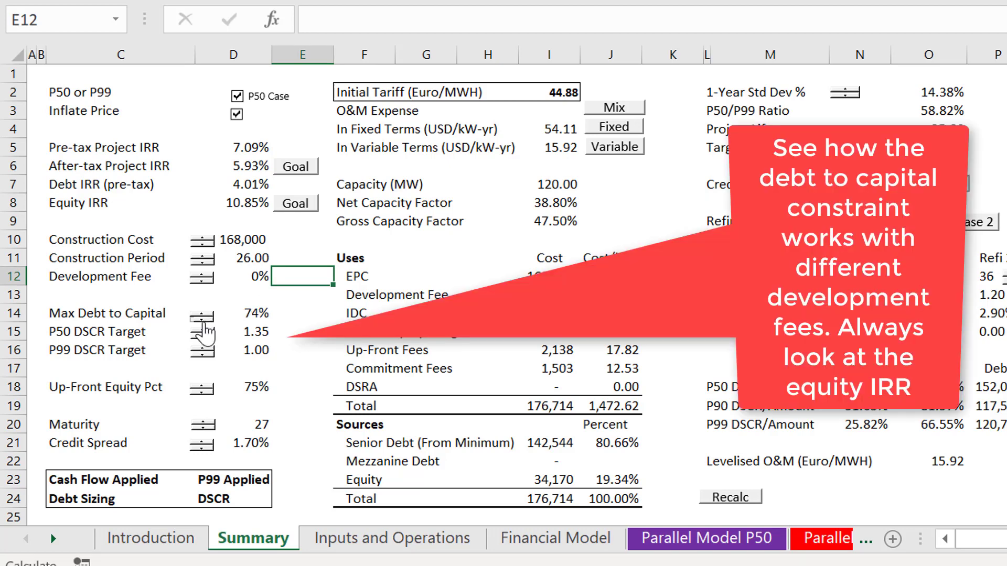
{"action": "left_click", "coordinate": [204, 321]}
{"action": "left_click", "coordinate": [203, 321]}
{"action": "left_click", "coordinate": [203, 321]}
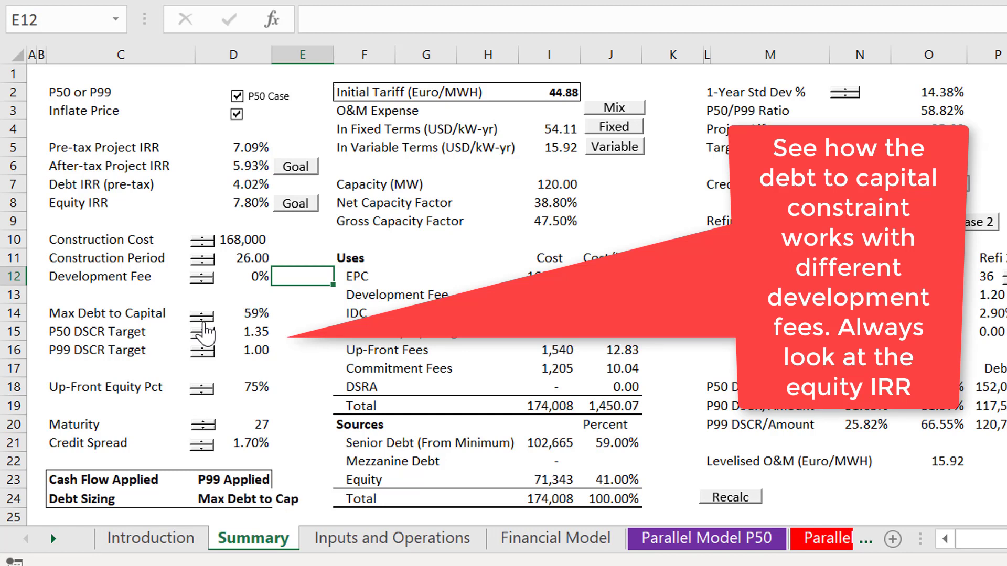
{"action": "left_click", "coordinate": [203, 319]}
{"action": "left_click", "coordinate": [203, 321]}
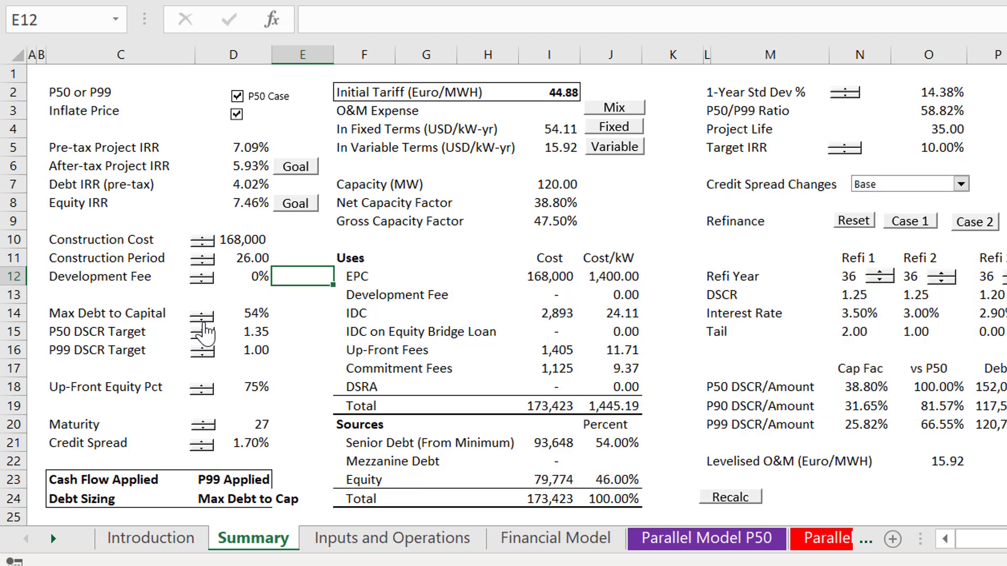
Raise the Development Fee in 5% increments to 25% and compare the Equity IRR at each level
{"action": "left_click", "coordinate": [206, 275]}
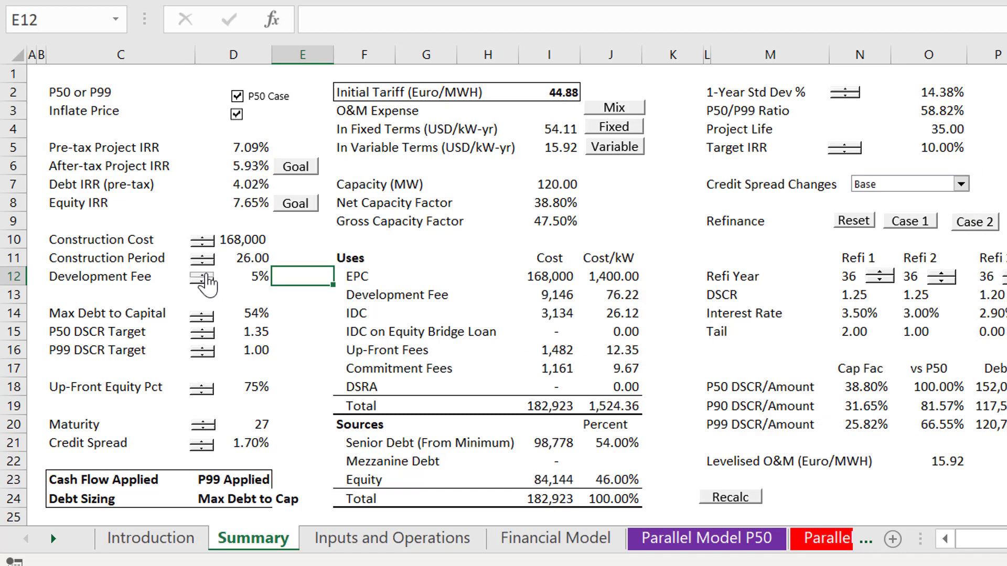
{"action": "left_click", "coordinate": [206, 275]}
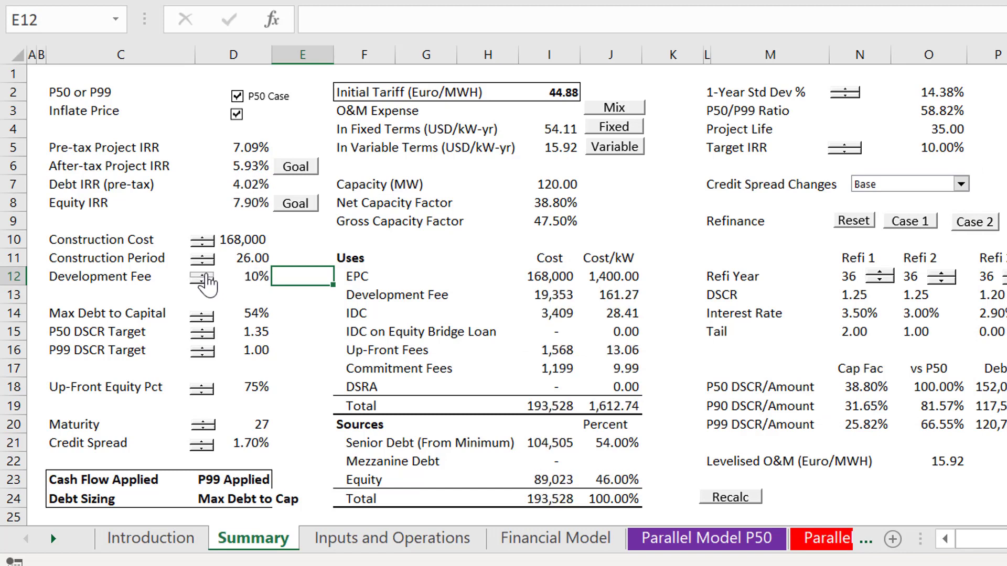
{"action": "left_click", "coordinate": [206, 275]}
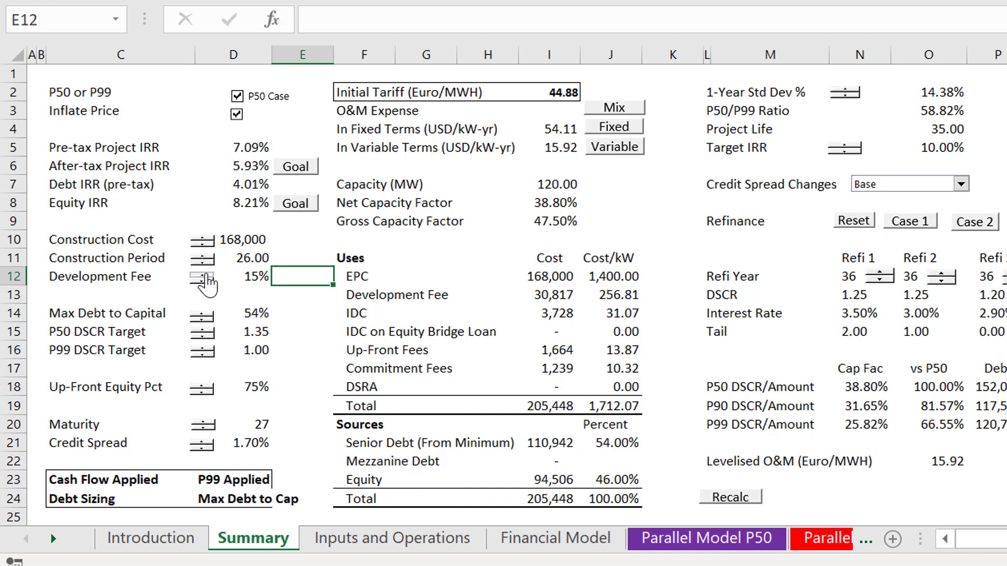
{"action": "left_click", "coordinate": [207, 276]}
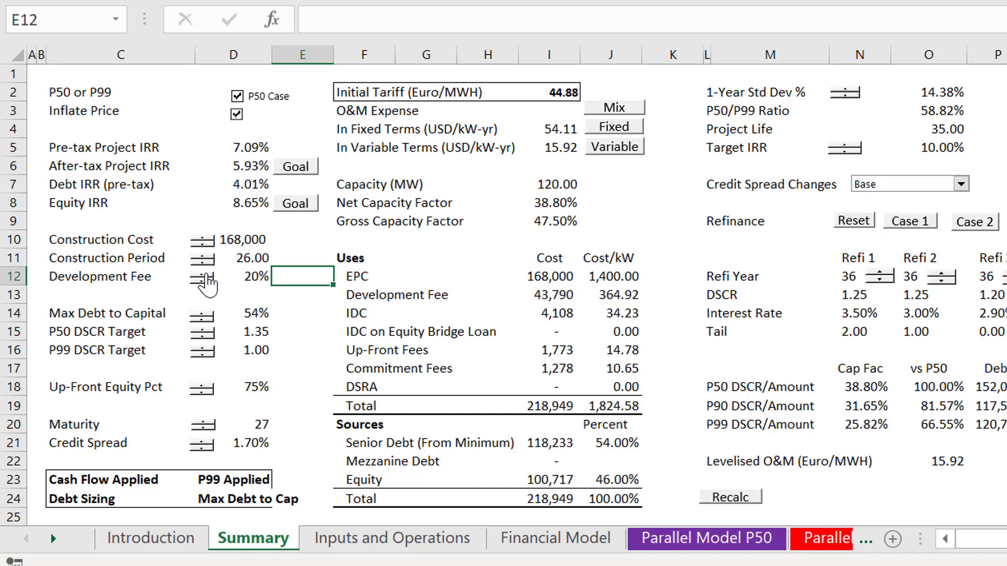
{"action": "left_click", "coordinate": [207, 275]}
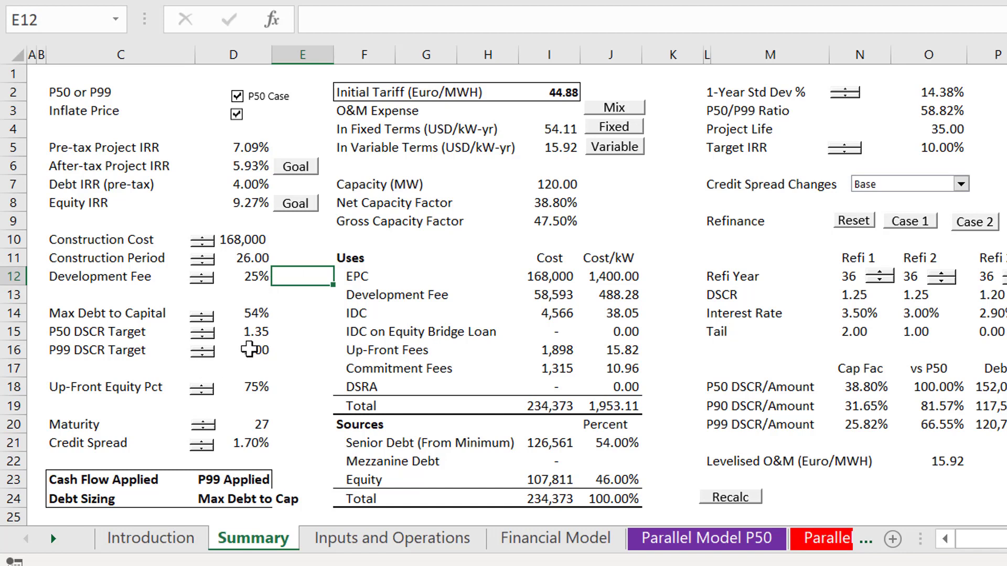
Test a P99 DSCR Target of 1.02 and restore it to 1.00
{"action": "left_click", "coordinate": [203, 348]}
{"action": "left_click", "coordinate": [202, 350]}
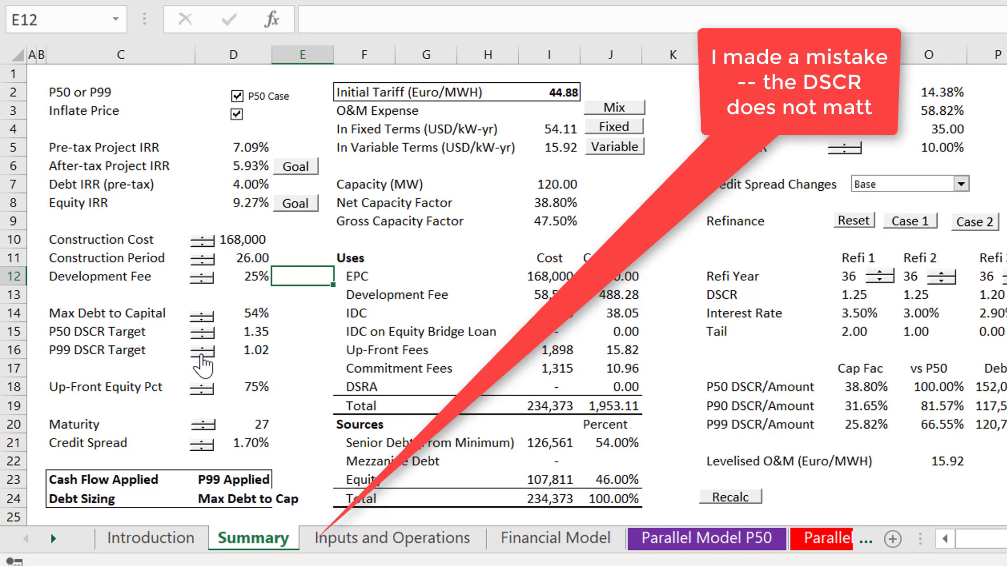
{"action": "left_click", "coordinate": [202, 355]}
{"action": "left_click", "coordinate": [201, 355]}
{"action": "left_click", "coordinate": [289, 345]}
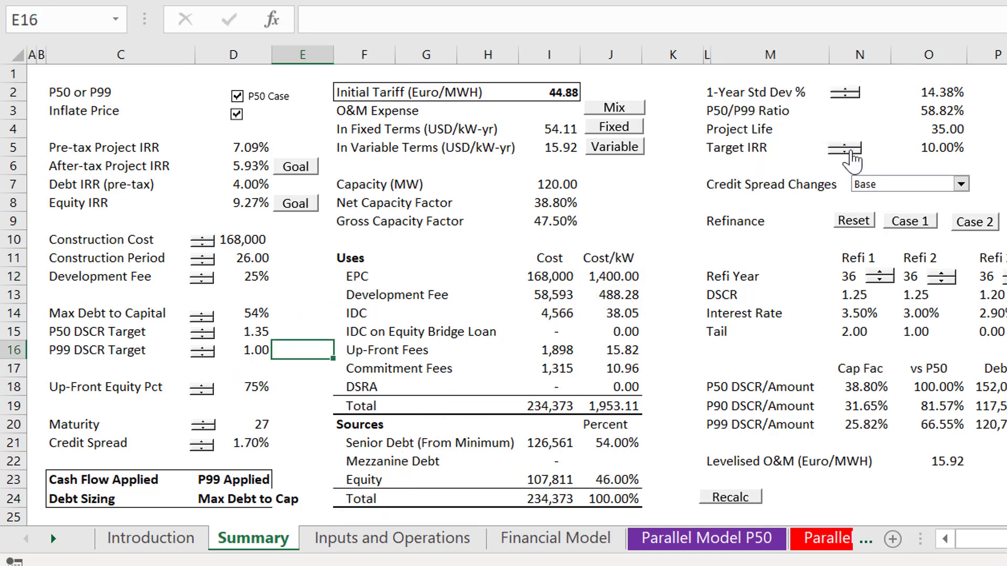
Lower the 1-Year Std Dev % gradually to 10.98% and watch the Equity IRR under the debt-to-capital constraint
{"action": "left_click", "coordinate": [845, 96]}
{"action": "left_click", "coordinate": [844, 96]}
{"action": "left_click", "coordinate": [845, 96]}
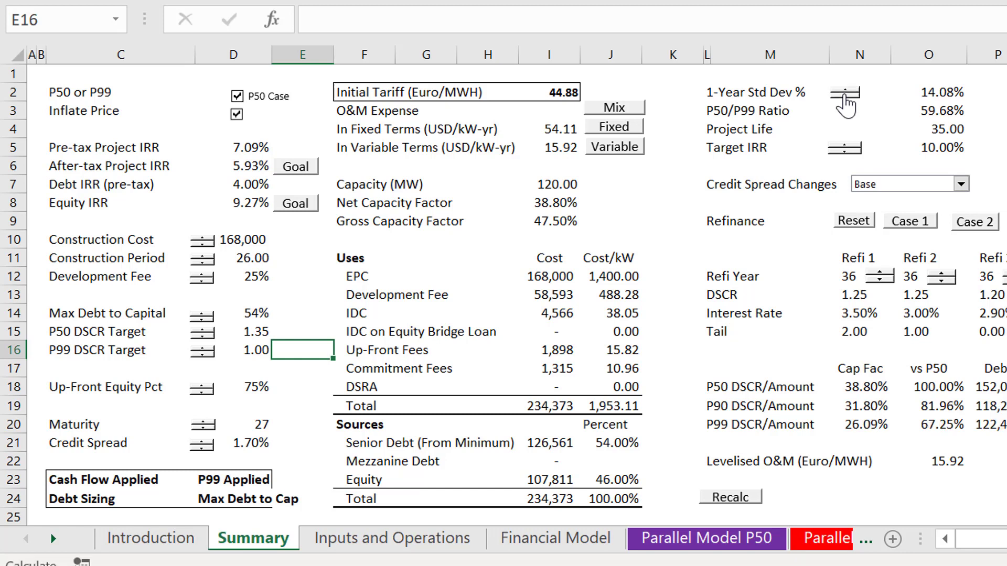
{"action": "left_click", "coordinate": [844, 97]}
{"action": "left_click", "coordinate": [844, 97]}
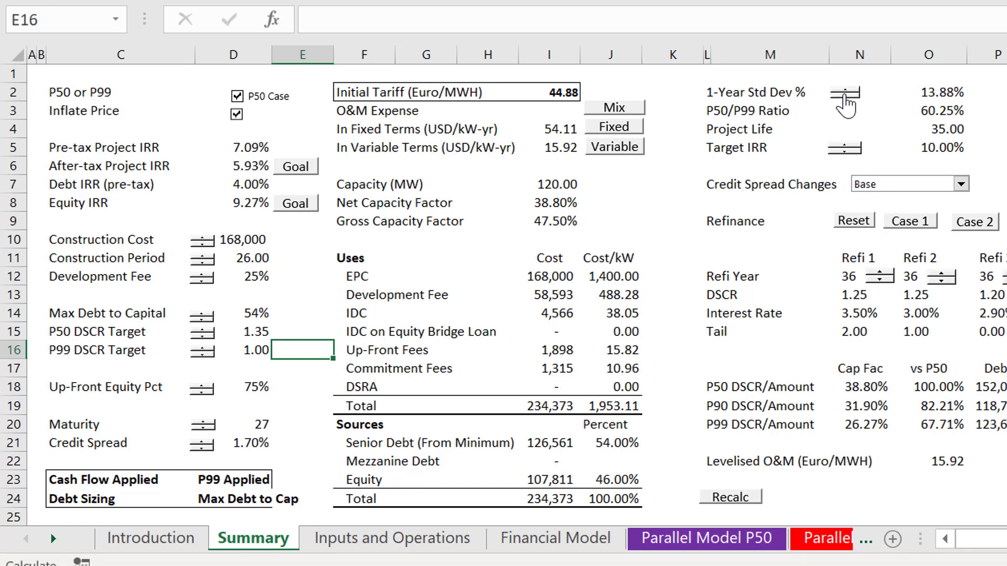
{"action": "left_click", "coordinate": [844, 96]}
{"action": "left_click", "coordinate": [844, 97]}
{"action": "left_click", "coordinate": [845, 96]}
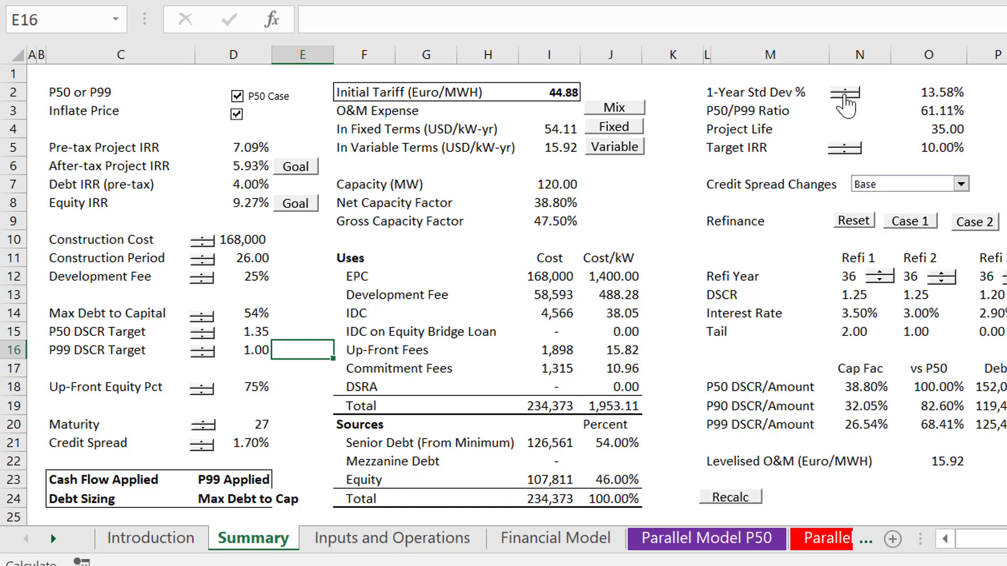
{"action": "left_click", "coordinate": [844, 97]}
{"action": "left_click", "coordinate": [844, 96]}
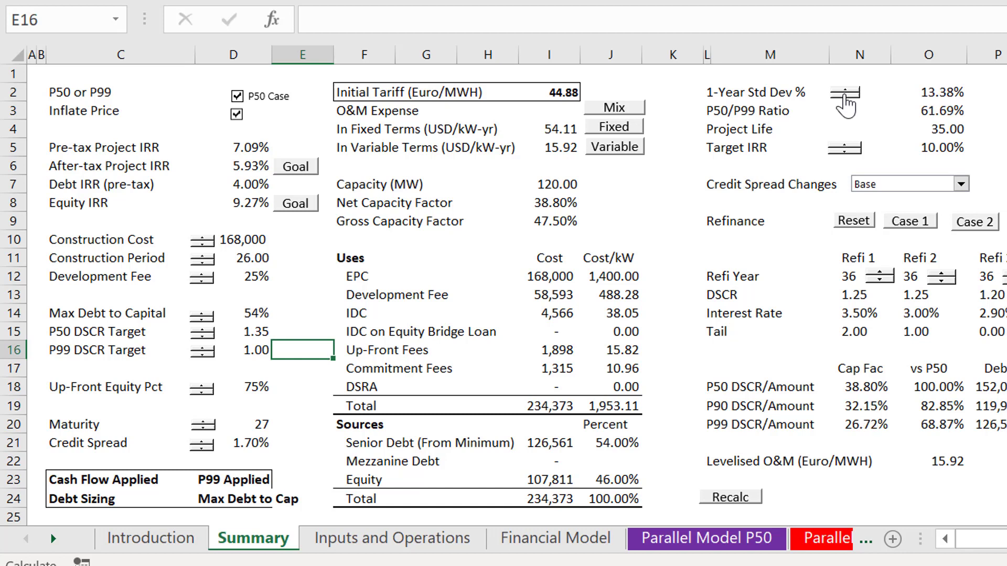
{"action": "left_click", "coordinate": [844, 96]}
{"action": "left_click", "coordinate": [844, 96]}
{"action": "left_click", "coordinate": [844, 96]}
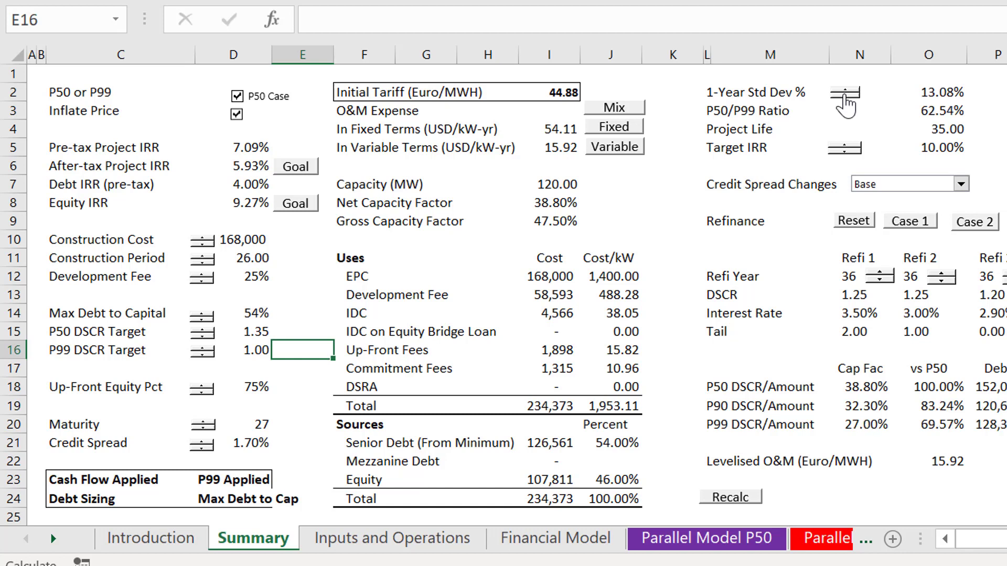
{"action": "left_click", "coordinate": [844, 96]}
{"action": "left_click", "coordinate": [844, 96]}
{"action": "left_click", "coordinate": [844, 97]}
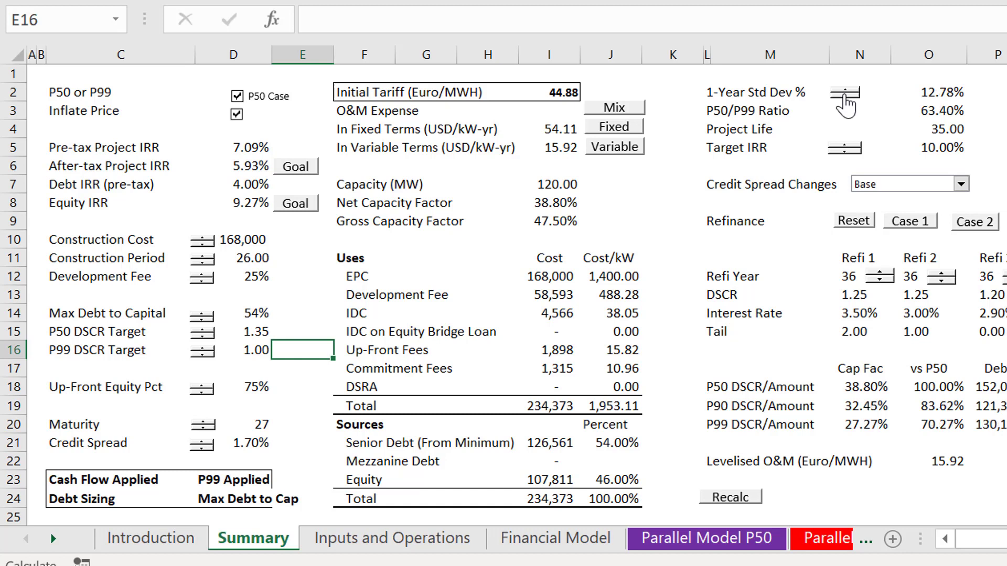
{"action": "left_click", "coordinate": [844, 96]}
{"action": "left_click", "coordinate": [844, 97]}
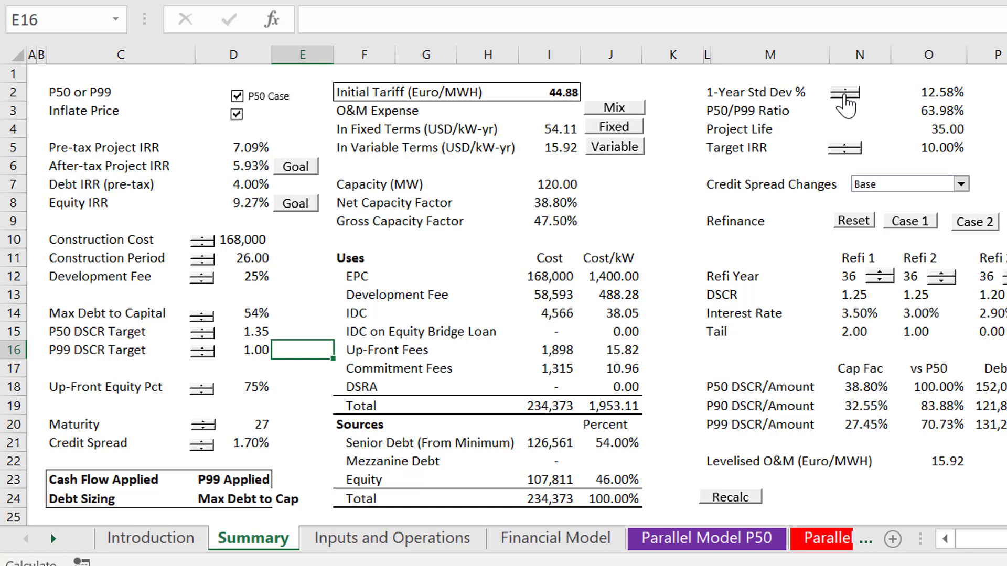
{"action": "left_click", "coordinate": [844, 97]}
{"action": "left_click", "coordinate": [845, 97]}
{"action": "left_click", "coordinate": [844, 97]}
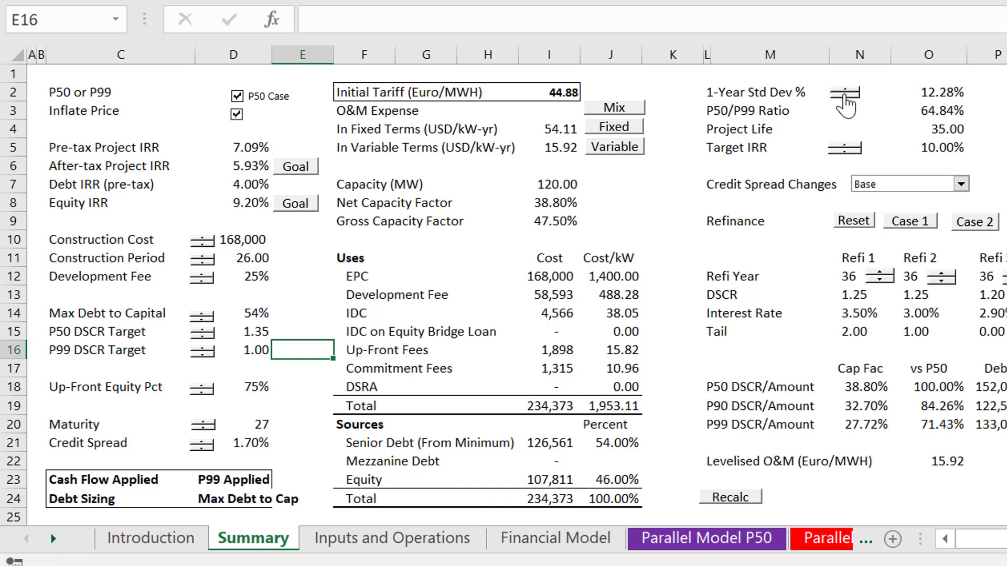
{"action": "left_click", "coordinate": [844, 96]}
{"action": "left_click", "coordinate": [844, 96]}
{"action": "left_click", "coordinate": [845, 97]}
{"action": "left_click", "coordinate": [845, 97]}
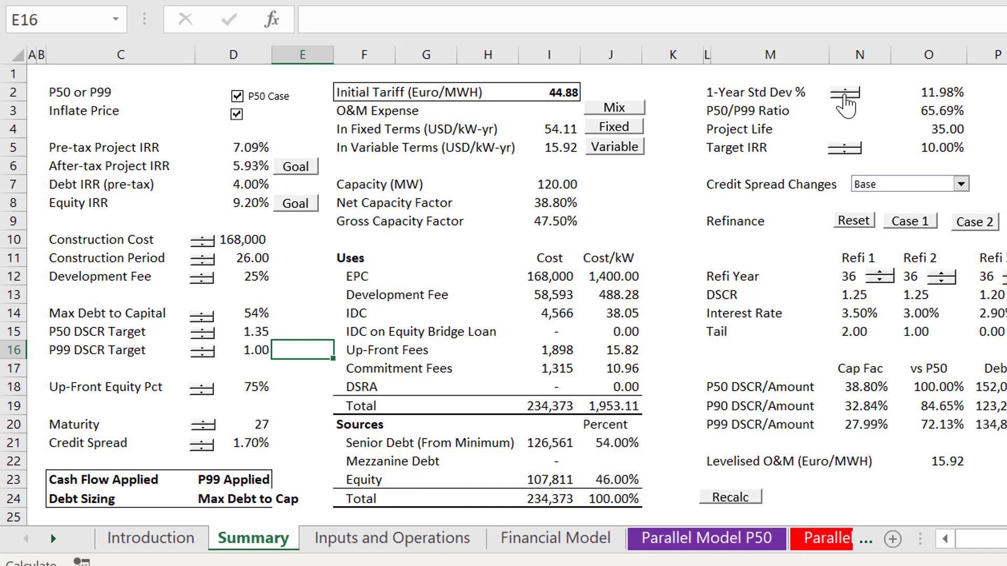
{"action": "left_click", "coordinate": [844, 97]}
{"action": "left_click", "coordinate": [845, 97]}
{"action": "left_click", "coordinate": [844, 96]}
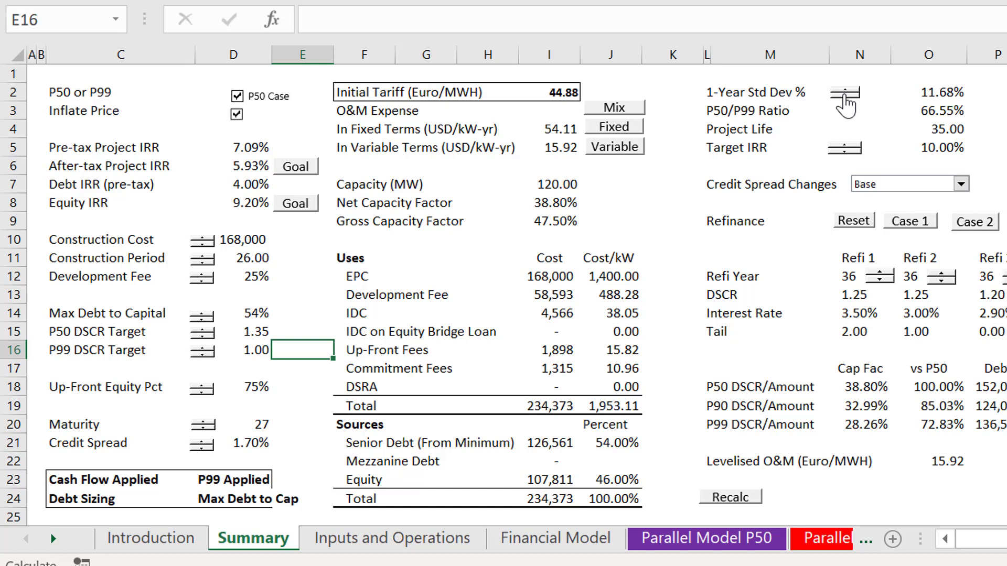
{"action": "left_click", "coordinate": [844, 97]}
{"action": "left_click", "coordinate": [844, 97]}
{"action": "left_click", "coordinate": [845, 97]}
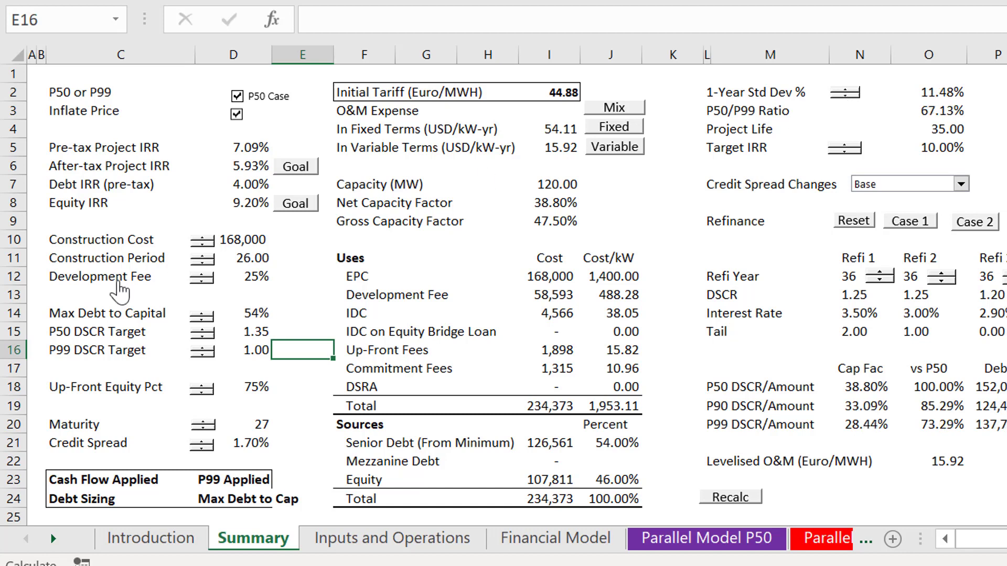
Raise the Development Fee to 45%
{"action": "left_click", "coordinate": [202, 283]}
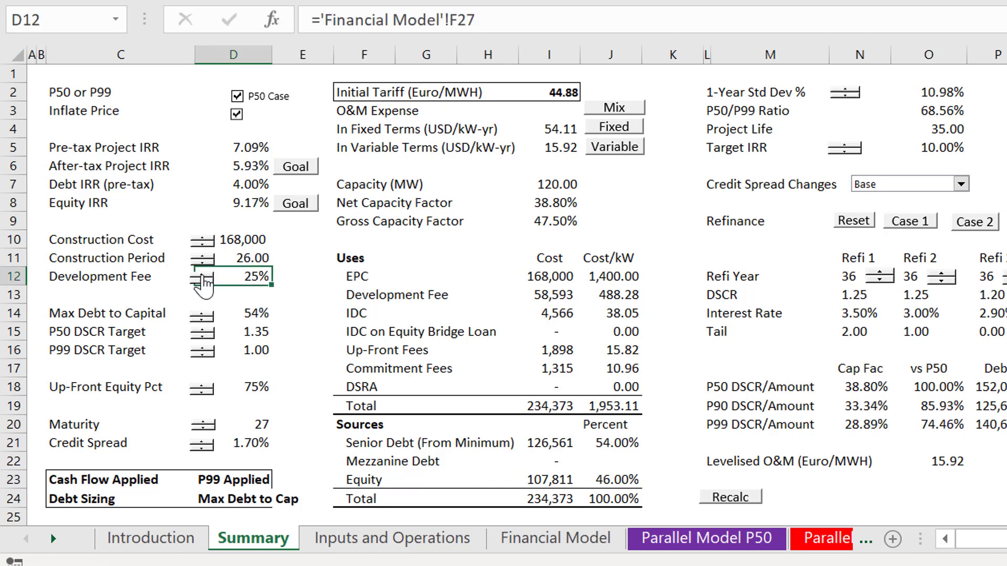
{"action": "left_click", "coordinate": [202, 275]}
{"action": "left_click", "coordinate": [202, 275]}
{"action": "left_click", "coordinate": [202, 274]}
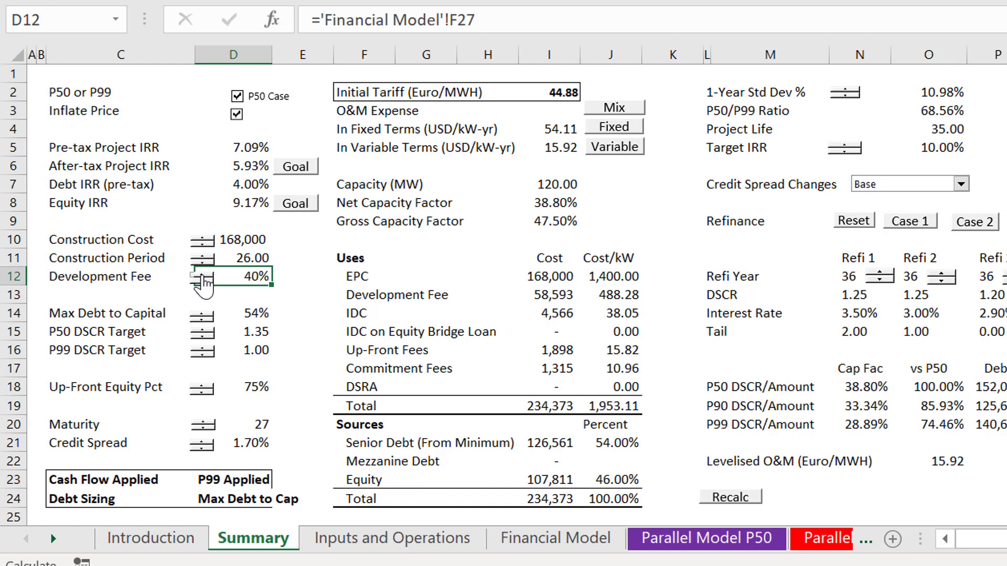
Reduce the Max Debt to Capital to 39% and check the applied debt sizing
{"action": "left_click", "coordinate": [205, 319]}
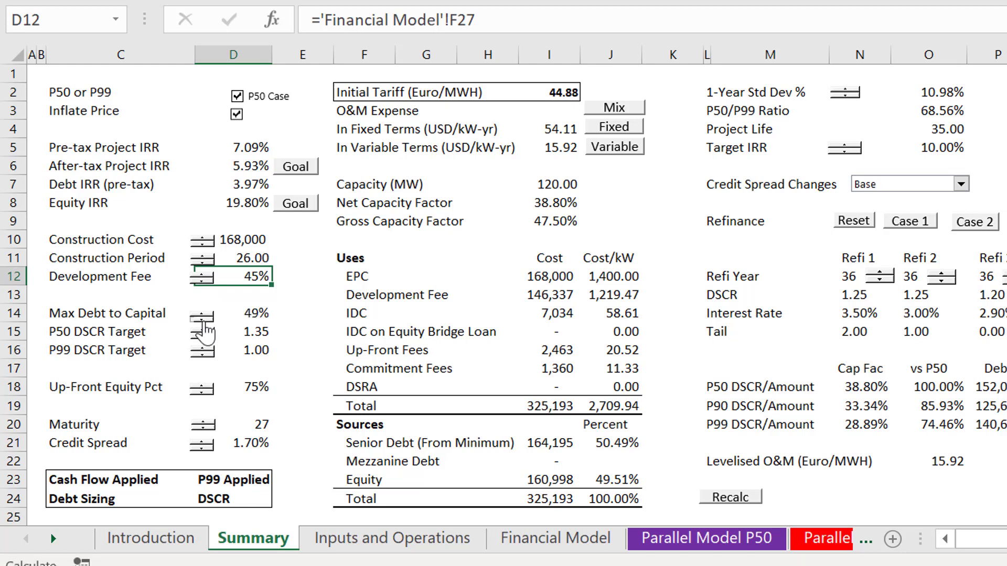
{"action": "left_click", "coordinate": [205, 319]}
{"action": "left_click", "coordinate": [205, 318]}
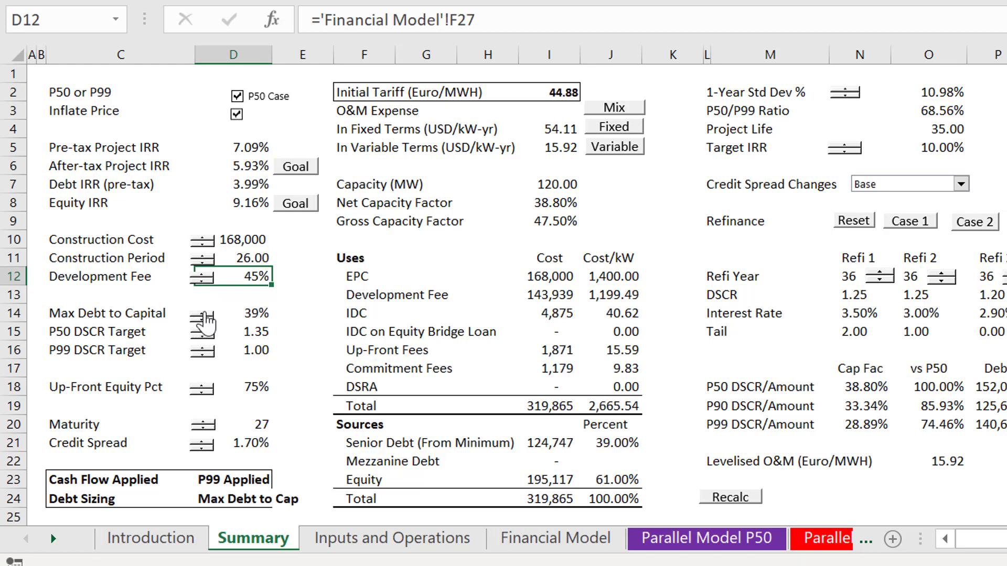
Raise the Max Debt to Capital to 100%
{"action": "left_click", "coordinate": [205, 314]}
{"action": "left_click", "coordinate": [205, 313]}
{"action": "left_click", "coordinate": [205, 313]}
{"action": "left_click", "coordinate": [205, 314]}
{"action": "left_click", "coordinate": [205, 314]}
{"action": "left_click", "coordinate": [205, 314]}
{"action": "left_click", "coordinate": [205, 314]}
{"action": "left_click", "coordinate": [206, 313]}
{"action": "left_click", "coordinate": [205, 314]}
{"action": "left_click", "coordinate": [205, 313]}
{"action": "left_click", "coordinate": [205, 313]}
{"action": "left_click", "coordinate": [203, 289]}
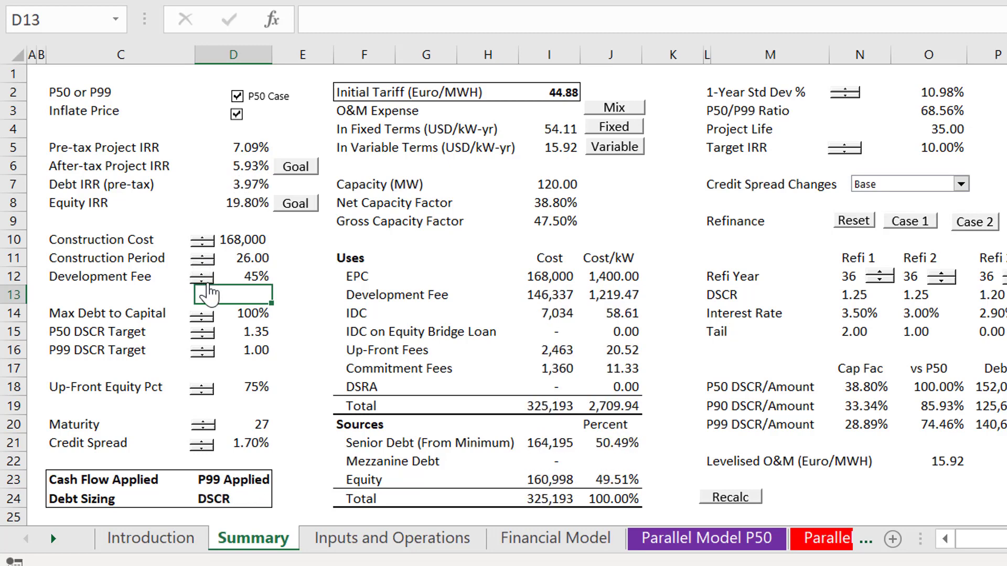
Reduce the Development Fee to 5%
{"action": "left_click", "coordinate": [208, 284]}
{"action": "left_click", "coordinate": [208, 283]}
{"action": "left_click", "coordinate": [208, 284]}
{"action": "left_click", "coordinate": [208, 283]}
{"action": "left_click", "coordinate": [208, 284]}
{"action": "left_click", "coordinate": [208, 283]}
{"action": "left_click", "coordinate": [208, 284]}
Lower the Max Debt to Capital to 85% and compare the Equity IRR
{"action": "left_click", "coordinate": [203, 319]}
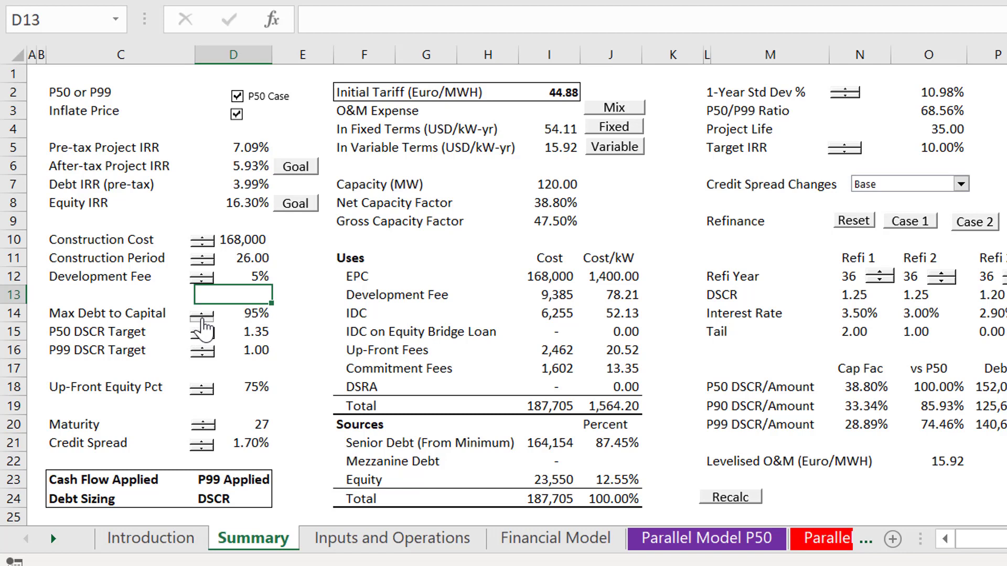
{"action": "left_click", "coordinate": [202, 319]}
{"action": "left_click", "coordinate": [202, 320]}
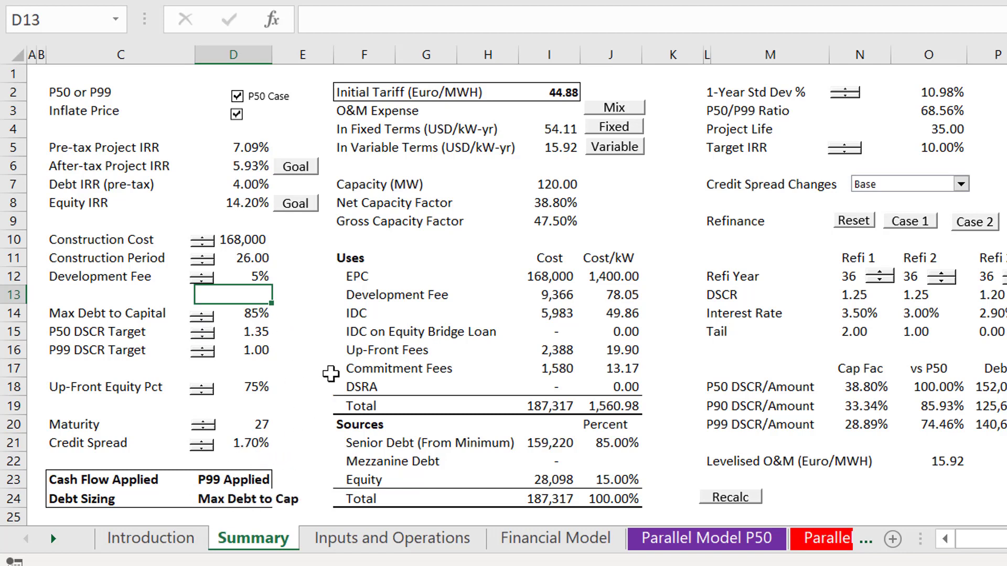
Lower the 1-Year Std Dev % to 10.18% and check which cash flow case is applied
{"action": "left_click", "coordinate": [851, 97]}
{"action": "left_click", "coordinate": [850, 97]}
{"action": "left_click", "coordinate": [850, 98]}
{"action": "left_click", "coordinate": [850, 98]}
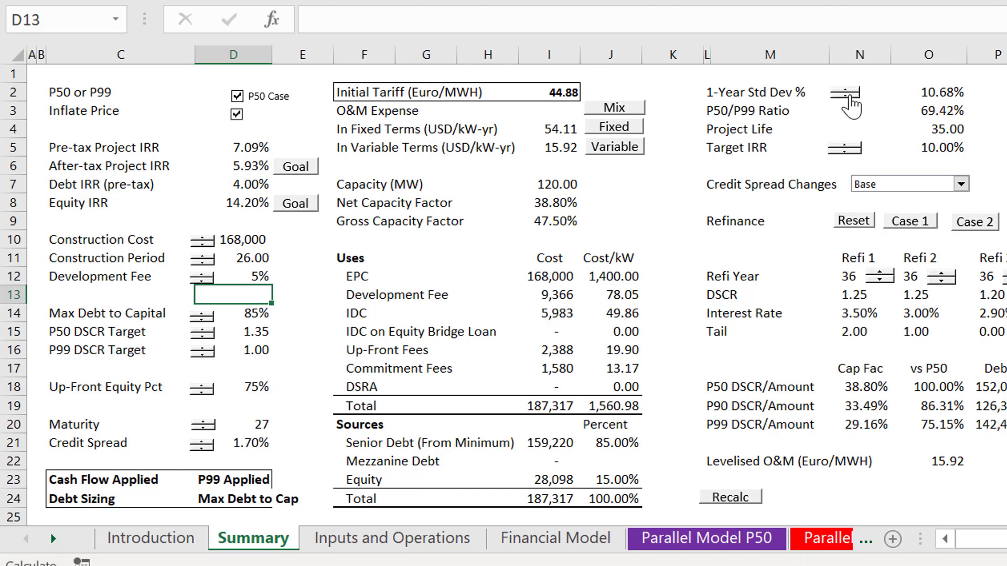
{"action": "left_click", "coordinate": [850, 97]}
{"action": "left_click", "coordinate": [850, 98]}
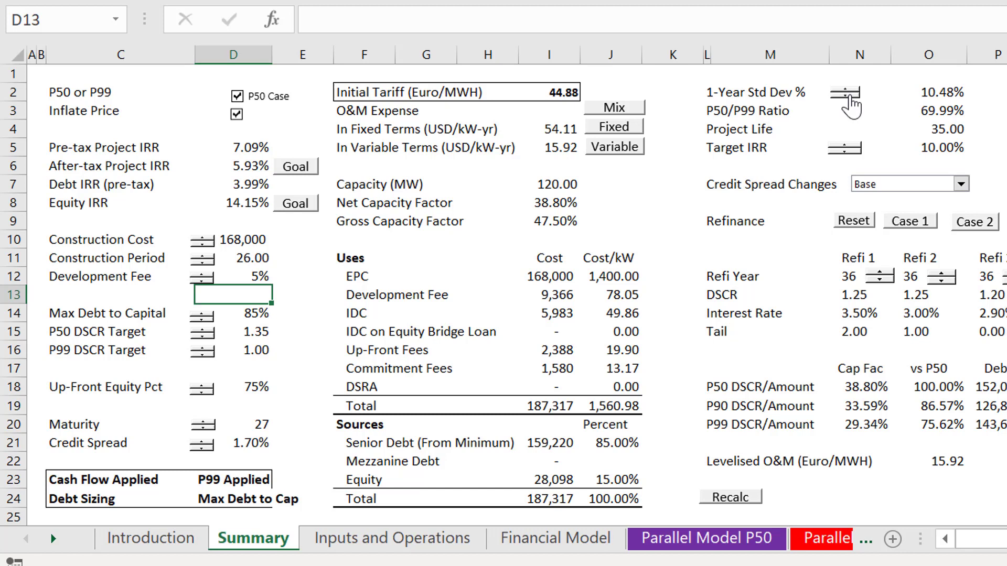
{"action": "left_click", "coordinate": [850, 98]}
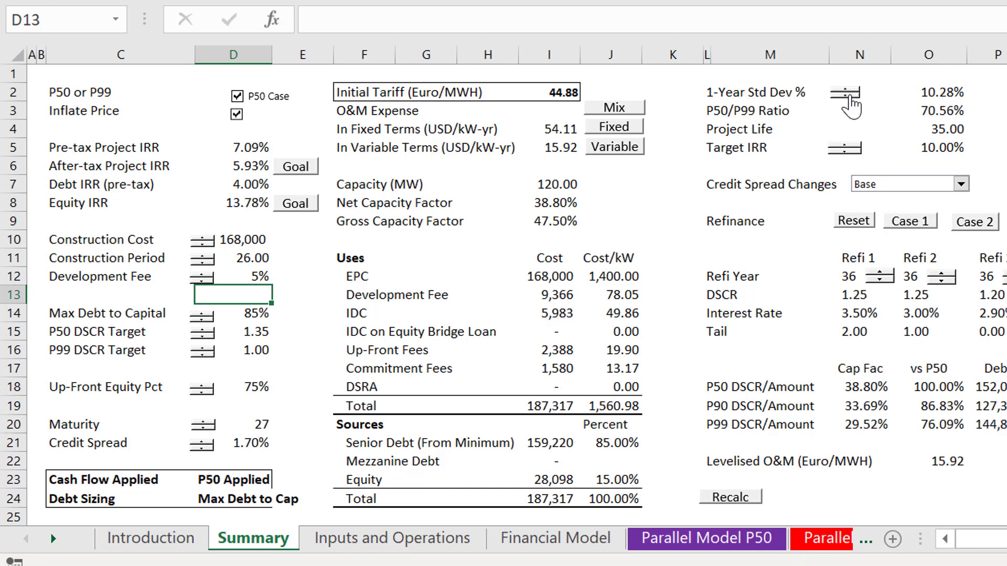
{"action": "left_click", "coordinate": [848, 97]}
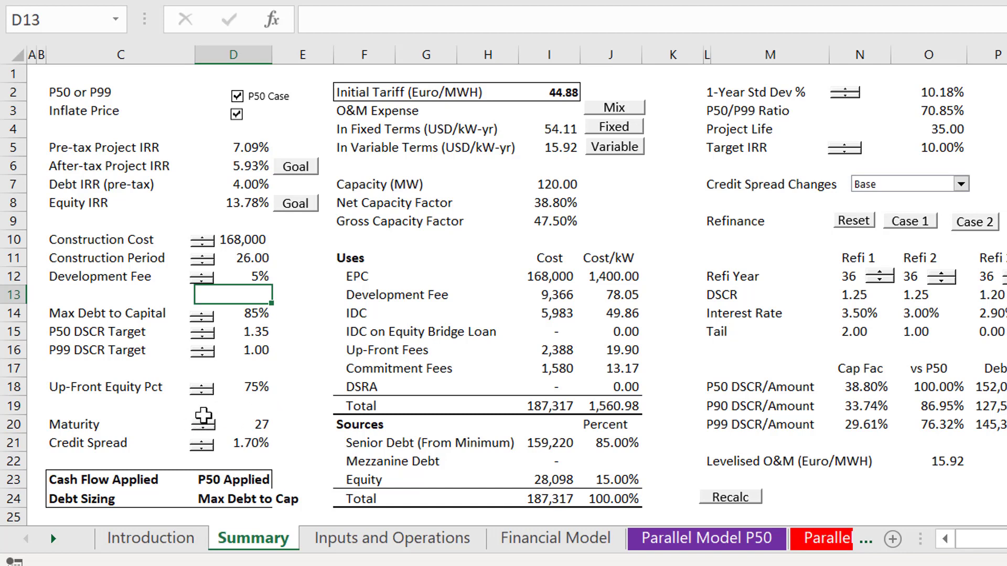
Raise the P50 DSCR Target to 1.40 and compare the Equity IRR and debt sizing
{"action": "left_click", "coordinate": [203, 330]}
{"action": "left_click", "coordinate": [202, 330]}
{"action": "left_click", "coordinate": [201, 330]}
{"action": "left_click", "coordinate": [202, 330]}
{"action": "left_click", "coordinate": [209, 337]}
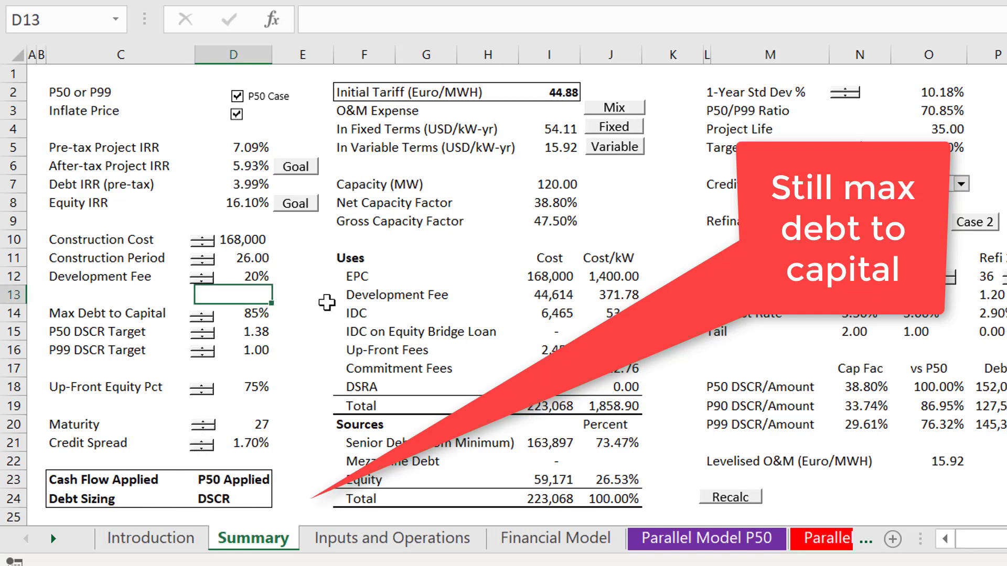
{"action": "left_click", "coordinate": [206, 330]}
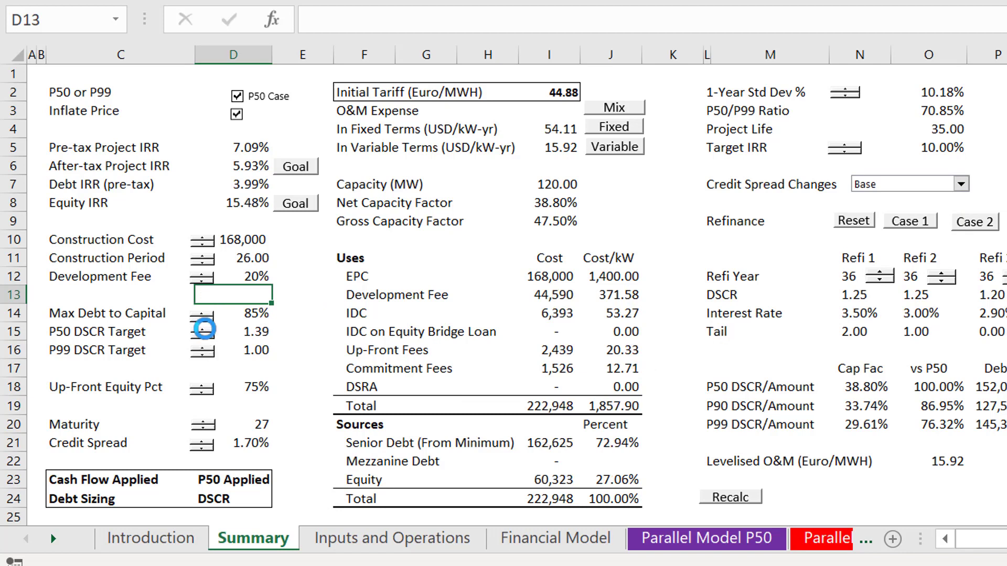
{"action": "left_click", "coordinate": [204, 329]}
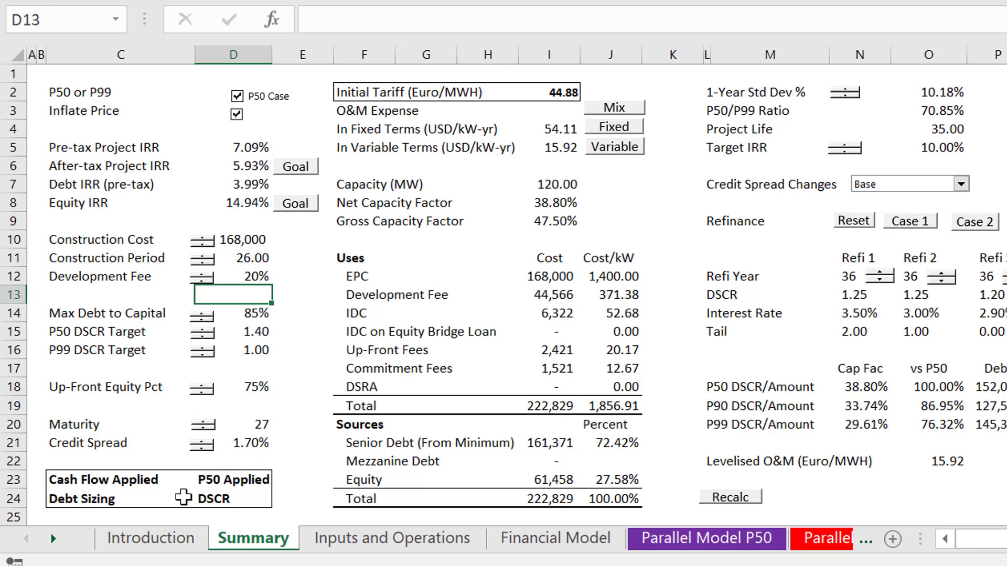
Lower the P50 DSCR Target to 1.35
{"action": "left_click", "coordinate": [204, 337]}
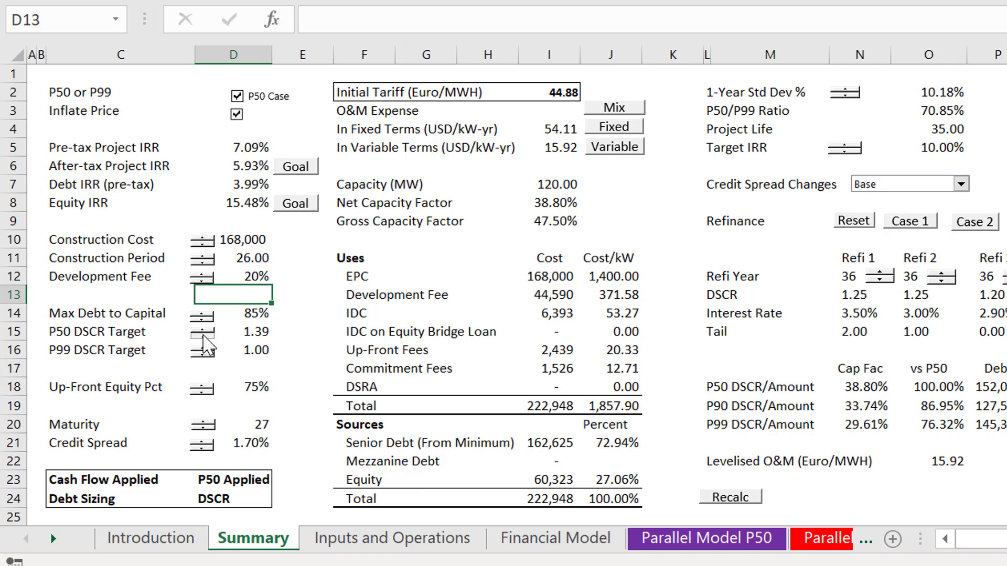
{"action": "left_click", "coordinate": [203, 336]}
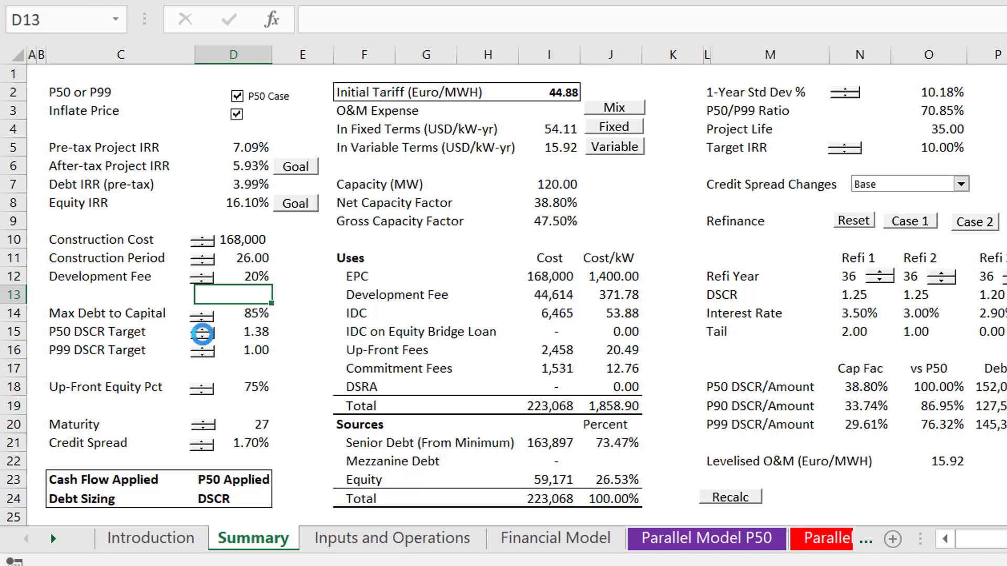
{"action": "left_click", "coordinate": [203, 337]}
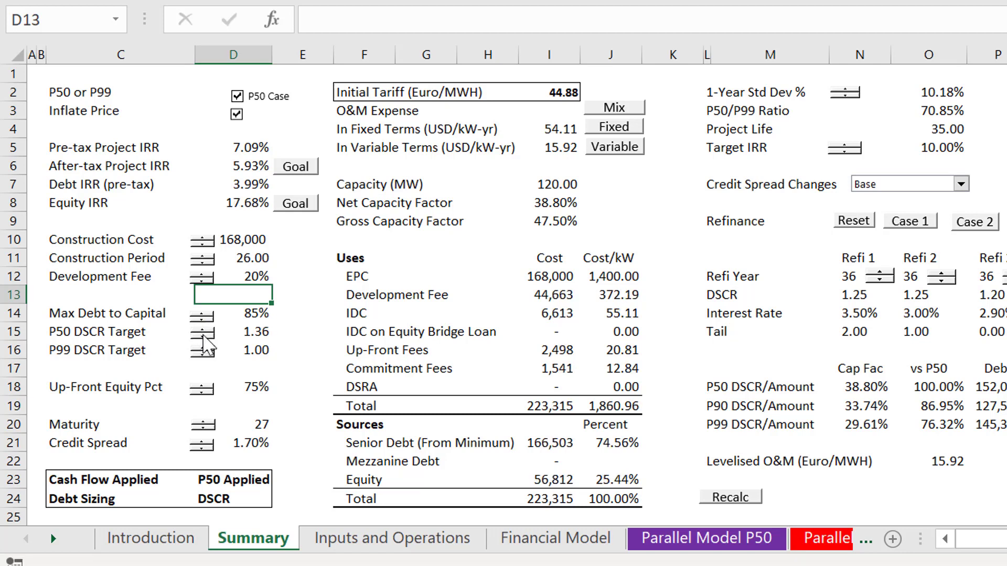
{"action": "left_click", "coordinate": [202, 336]}
{"action": "left_click", "coordinate": [203, 336]}
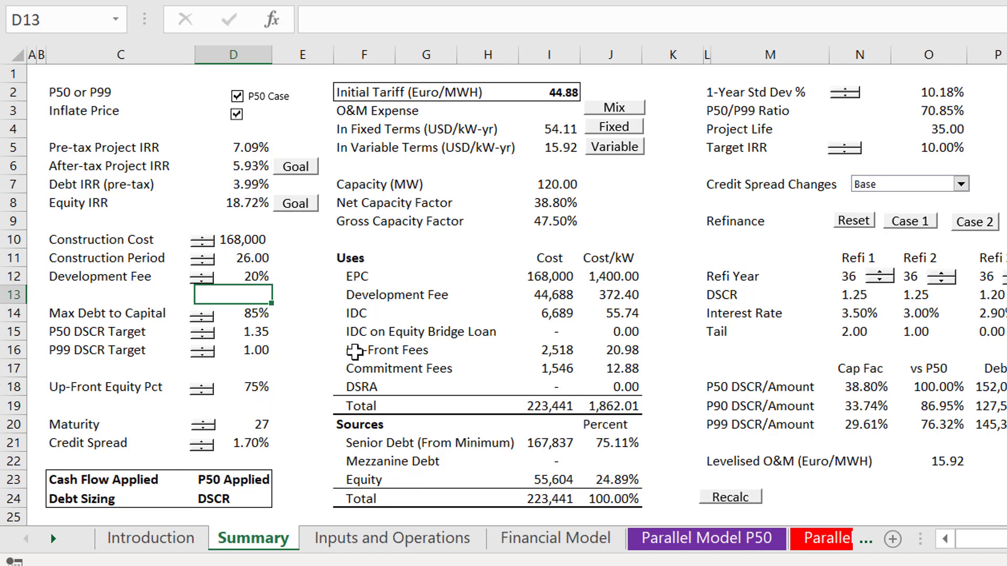
Test the Up-Front Equity Pct at 25% and at 100%, and finish with it at 50%
{"action": "left_click", "coordinate": [203, 394]}
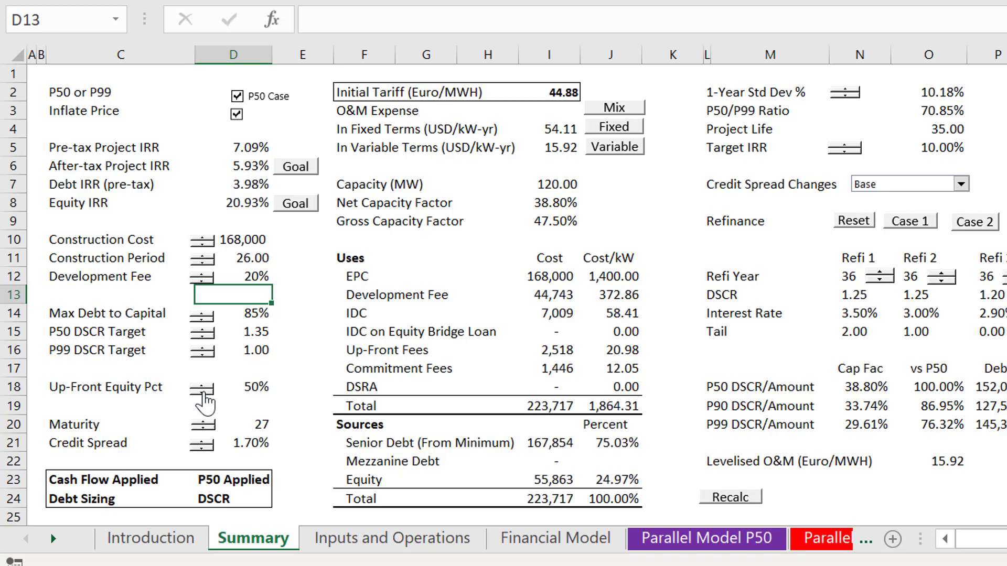
{"action": "left_click", "coordinate": [204, 394]}
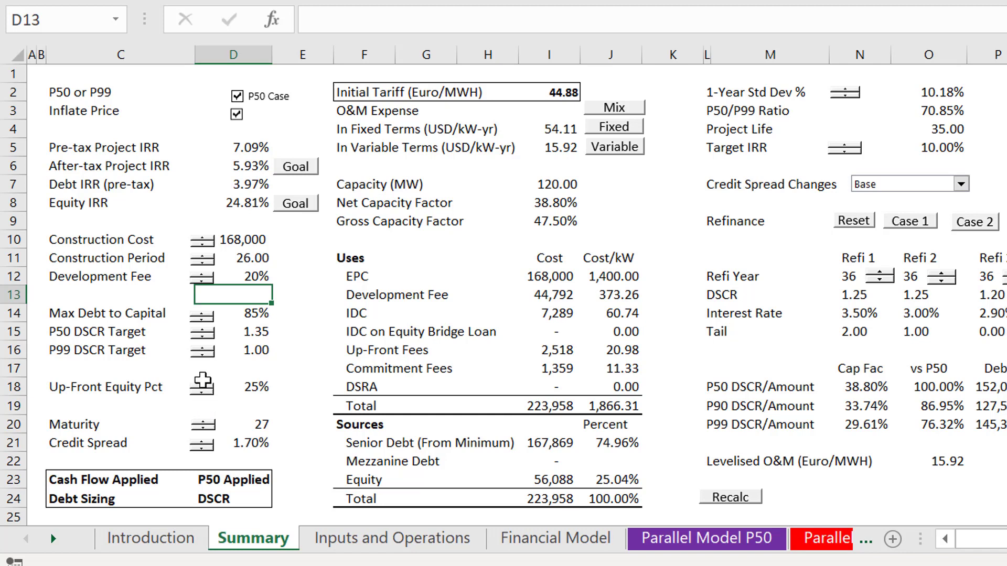
{"action": "left_click", "coordinate": [202, 386]}
{"action": "left_click", "coordinate": [204, 387]}
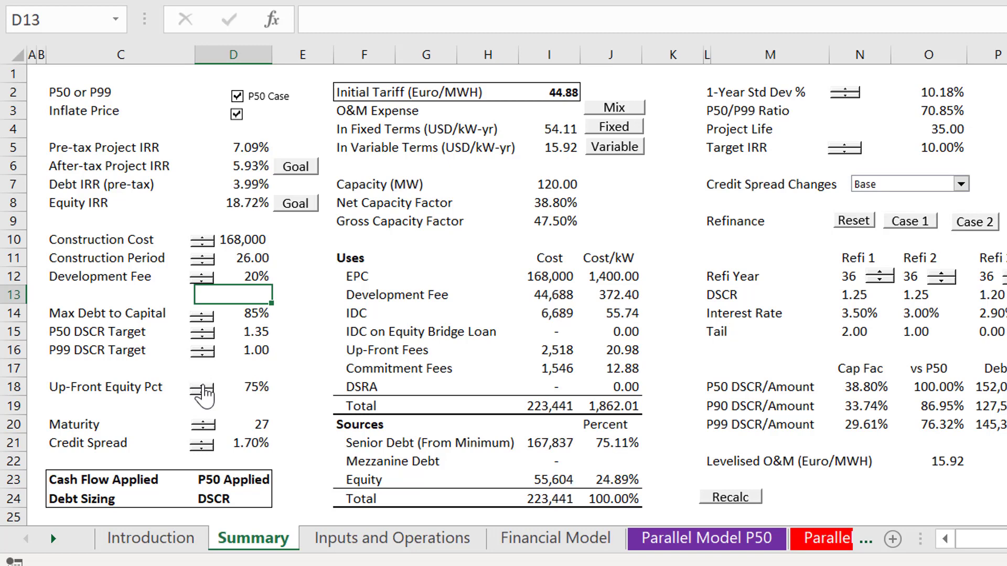
{"action": "left_click", "coordinate": [204, 387]}
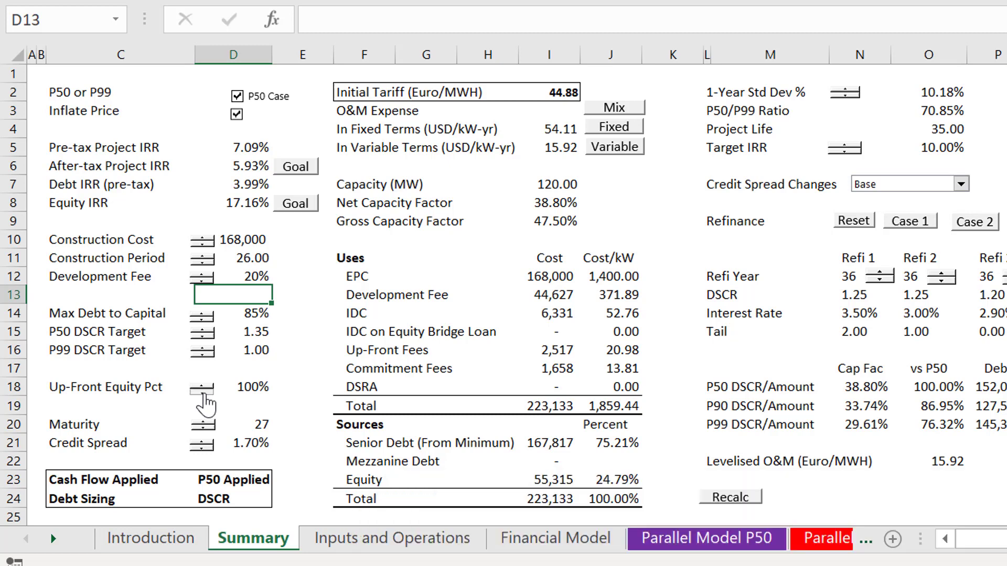
{"action": "left_click", "coordinate": [204, 394]}
{"action": "left_click", "coordinate": [202, 393]}
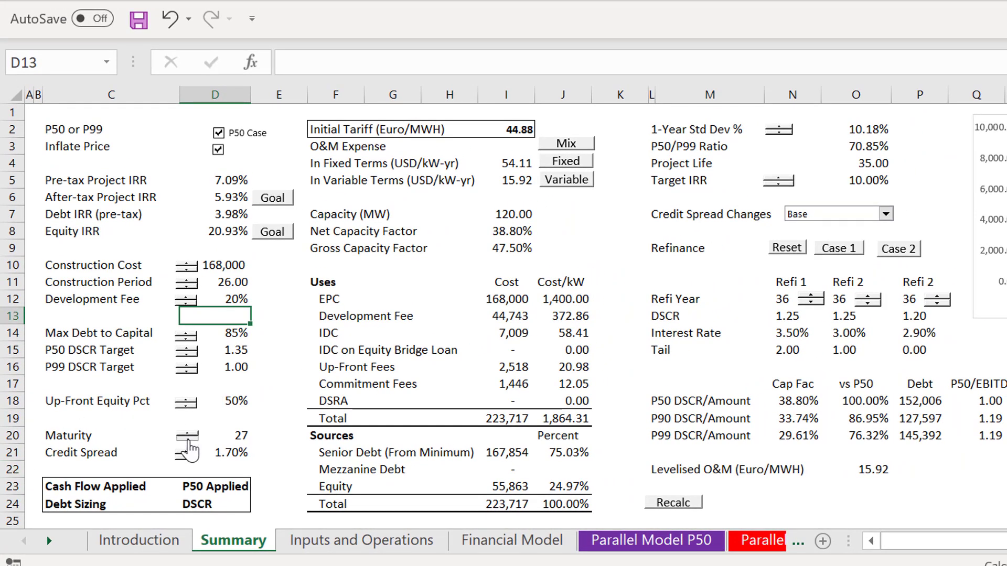
Lower the debt Maturity year by year to 22 and bring it back up to 24, comparing the Equity IRR
{"action": "left_click", "coordinate": [188, 441]}
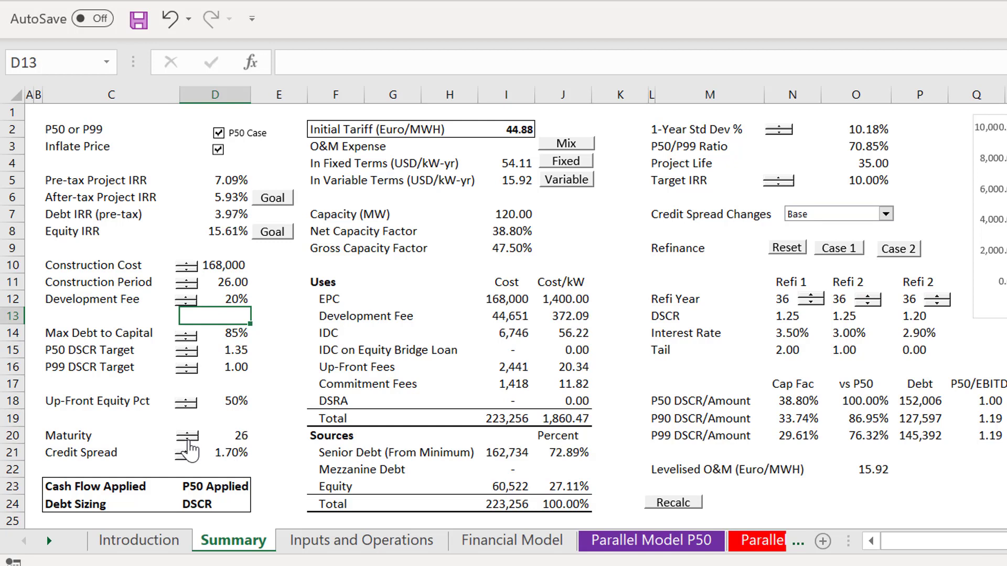
{"action": "left_click", "coordinate": [188, 449]}
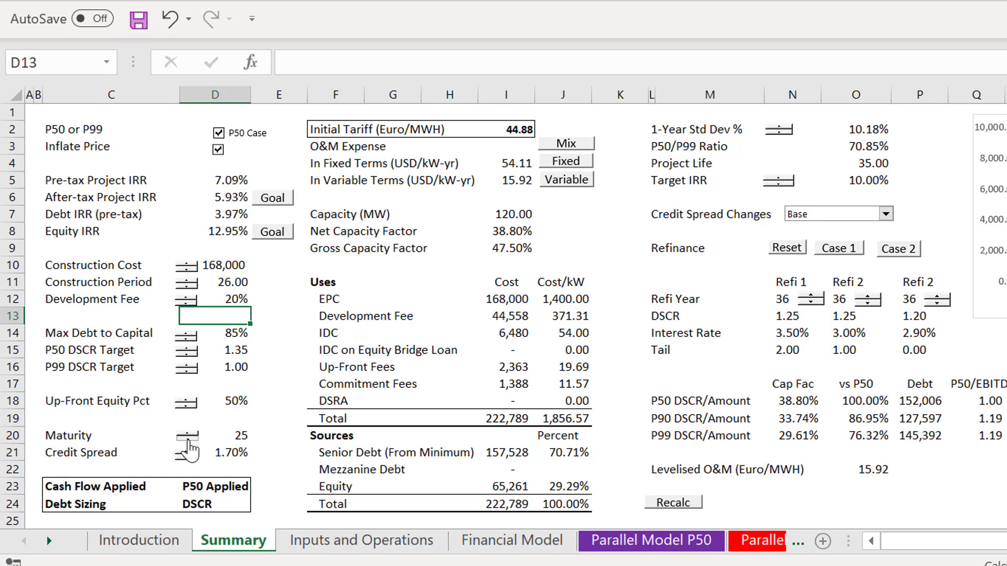
{"action": "left_click", "coordinate": [188, 448]}
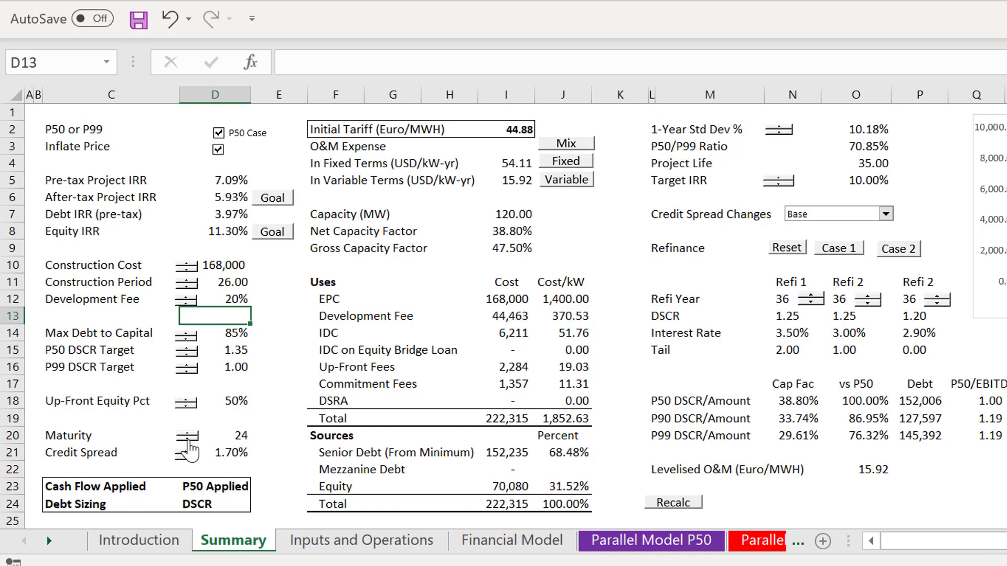
{"action": "left_click", "coordinate": [189, 448]}
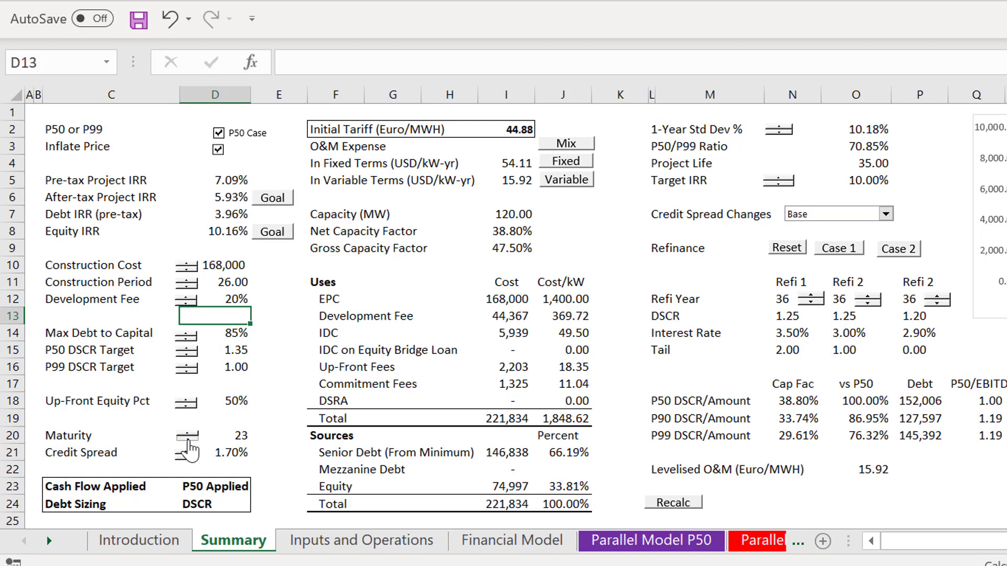
{"action": "left_click", "coordinate": [189, 442]}
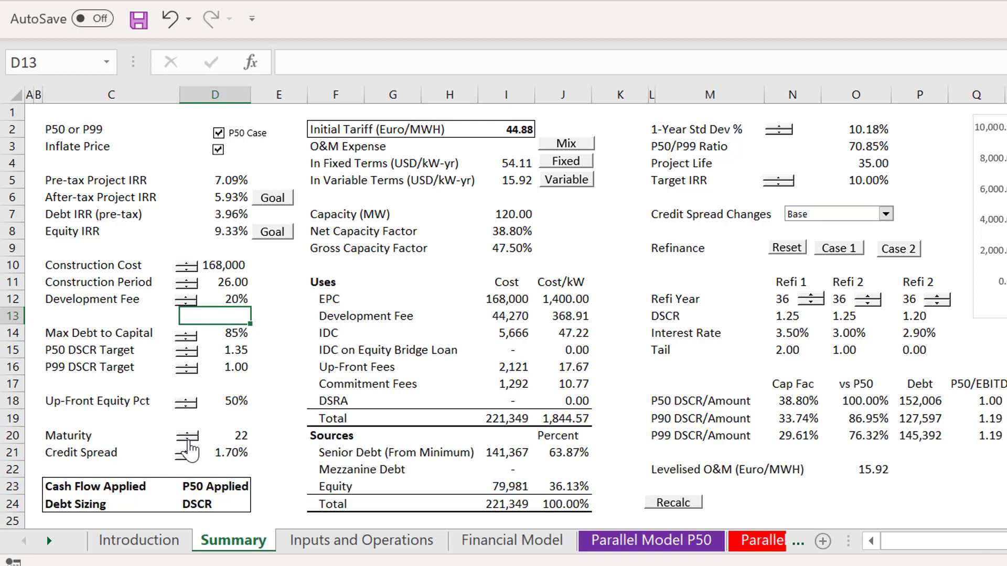
{"action": "left_click", "coordinate": [189, 435]}
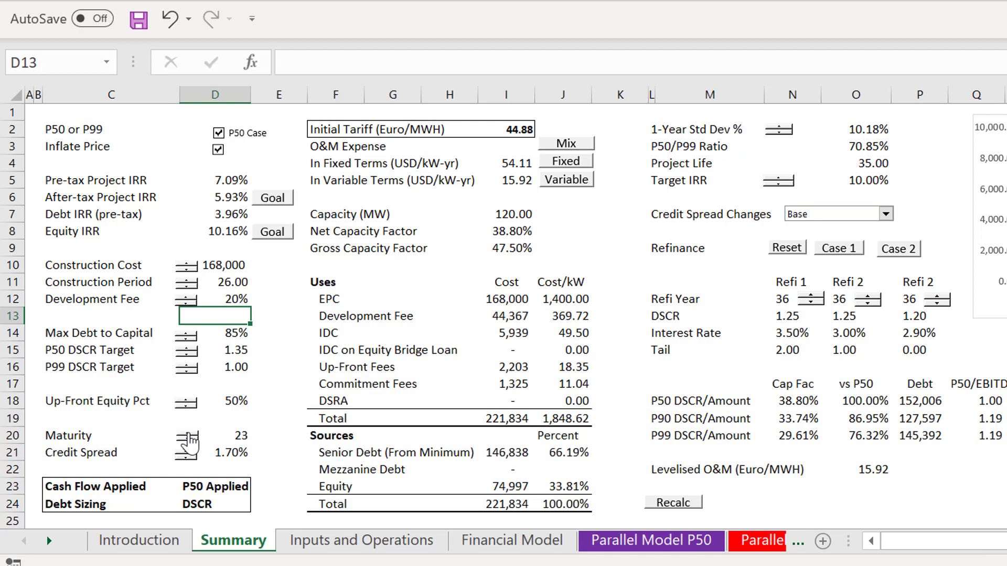
{"action": "left_click", "coordinate": [187, 436]}
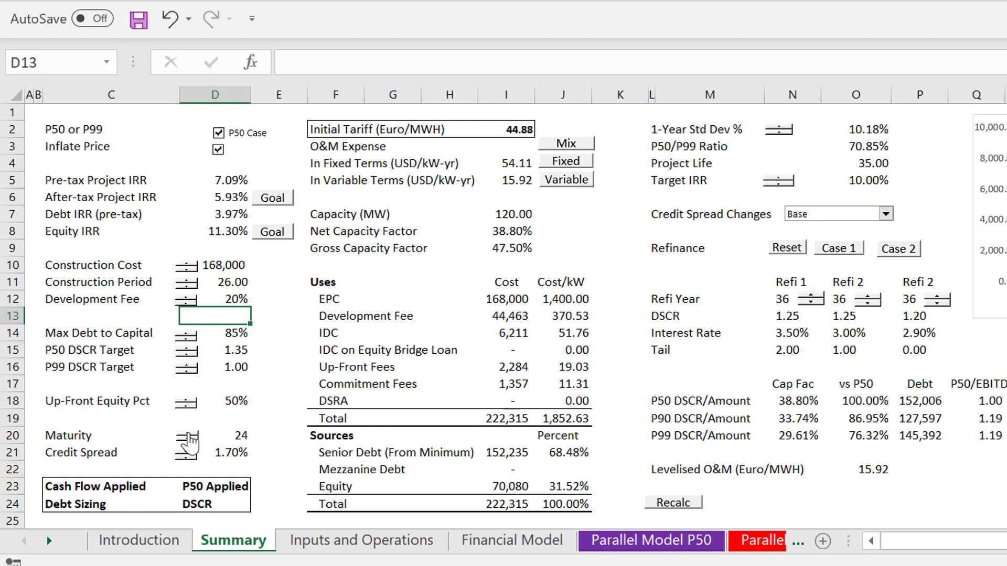
Raise the Credit Spread to 1.90% to see its effect on the Equity IRR, and return it to 1.70%
{"action": "left_click", "coordinate": [188, 453]}
{"action": "left_click", "coordinate": [187, 453]}
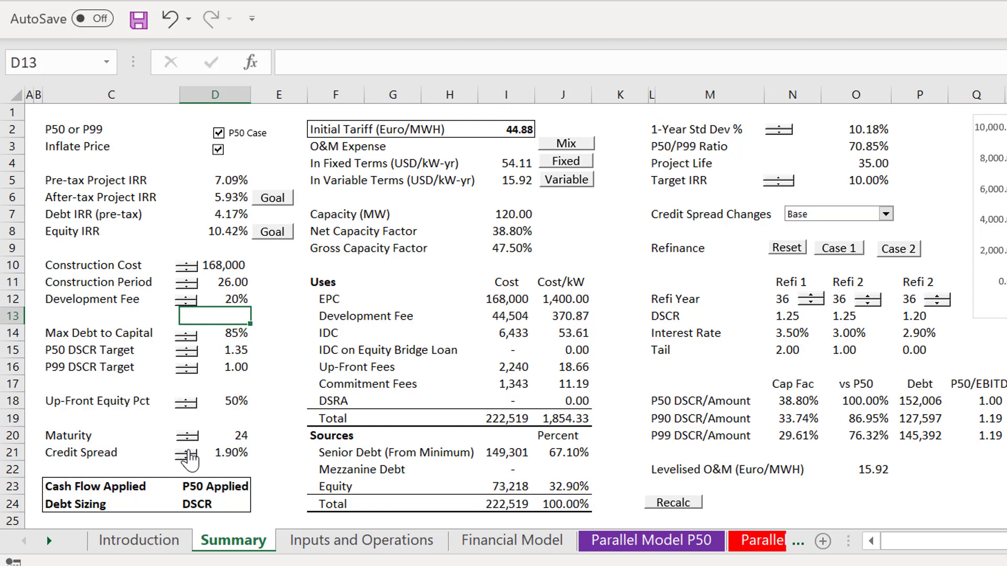
{"action": "left_click", "coordinate": [190, 455]}
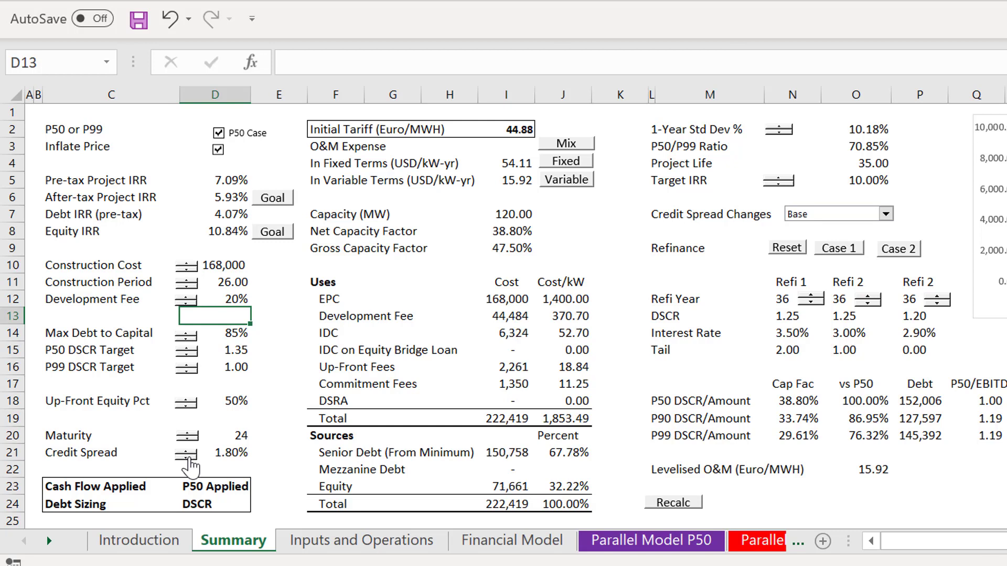
{"action": "left_click", "coordinate": [189, 457]}
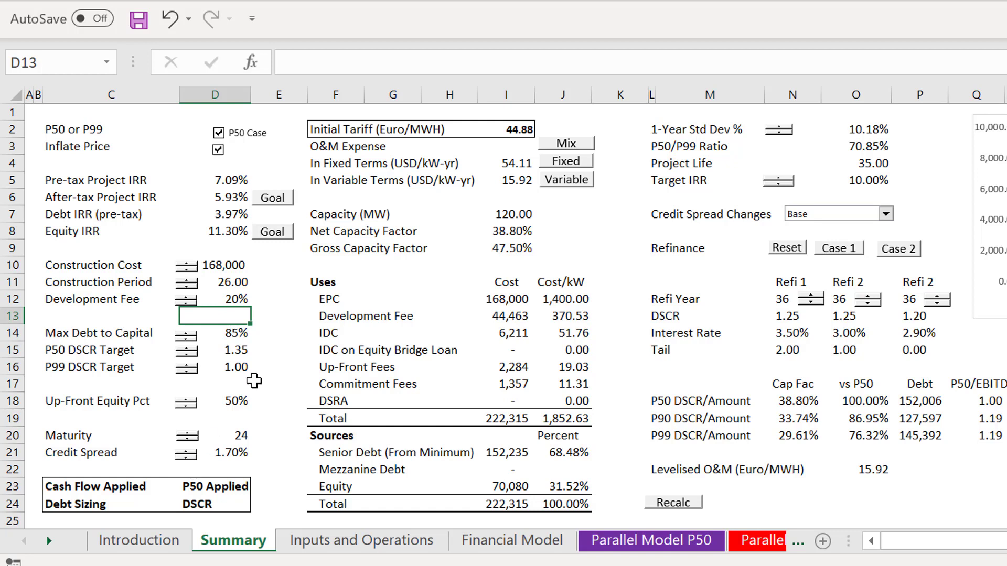
Switch the O&M Expense to the Fixed case and back to Mix, comparing the applied cash flow case
{"action": "left_click", "coordinate": [597, 221]}
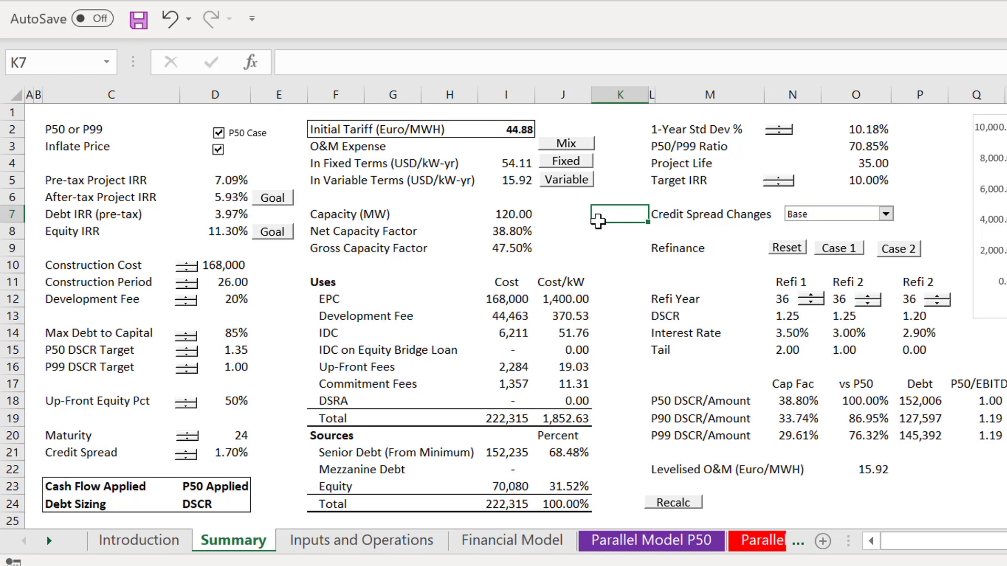
{"action": "left_click", "coordinate": [571, 164]}
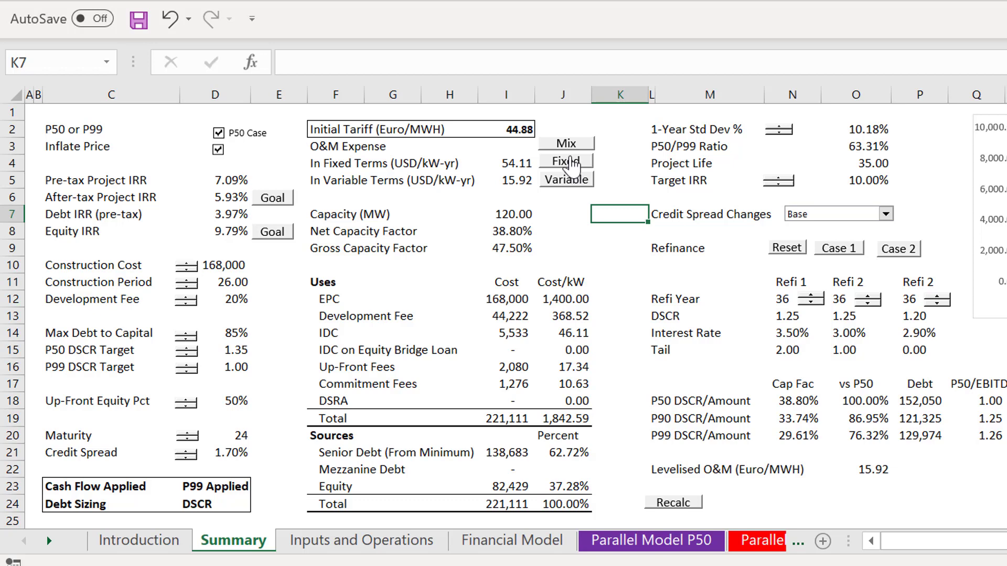
{"action": "left_click", "coordinate": [566, 150]}
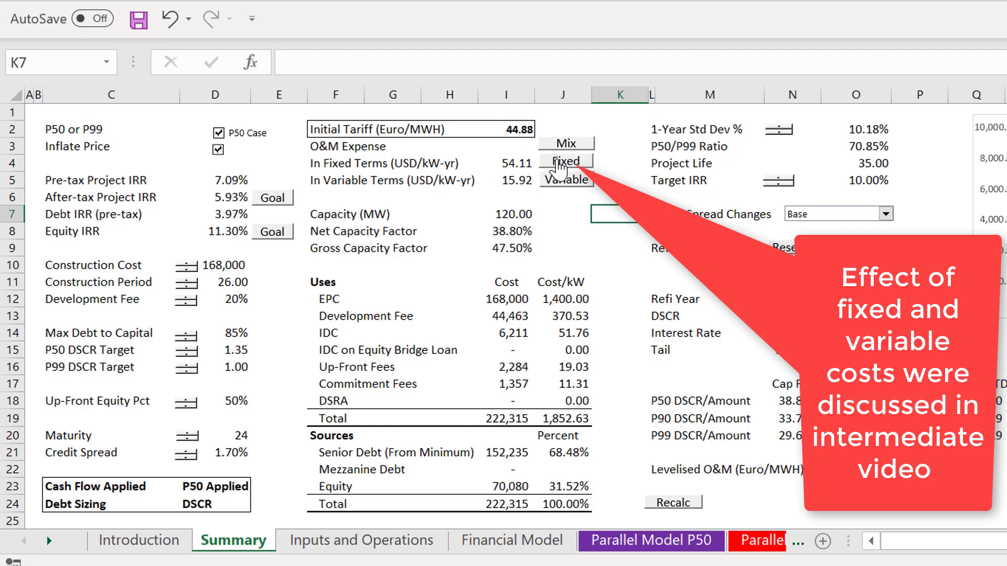
Compare the Fixed and Variable O&M Expense cases, ending on Fixed, and goal seek the tariff for a 10.00% Equity IRR
{"action": "left_click", "coordinate": [559, 163]}
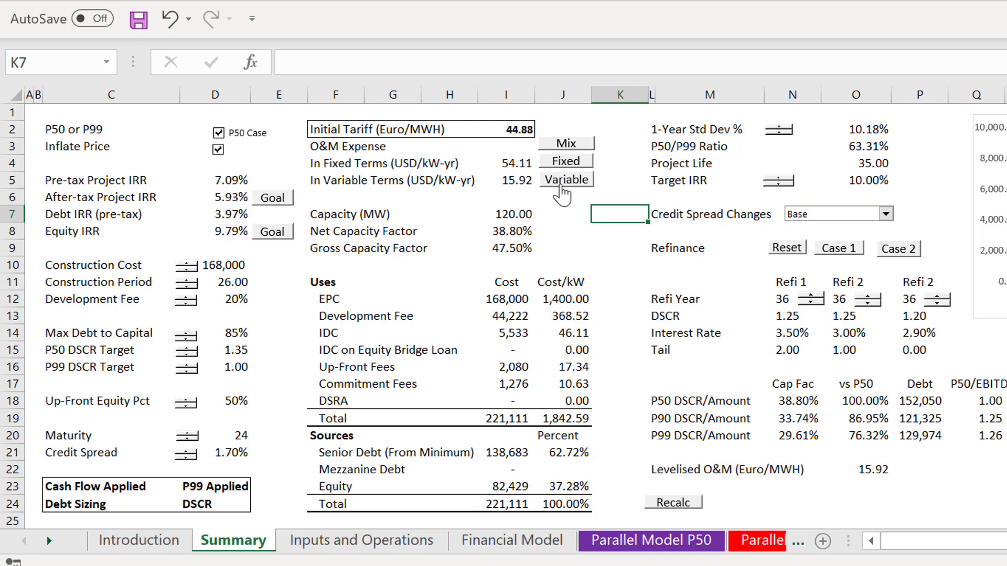
{"action": "left_click", "coordinate": [561, 185]}
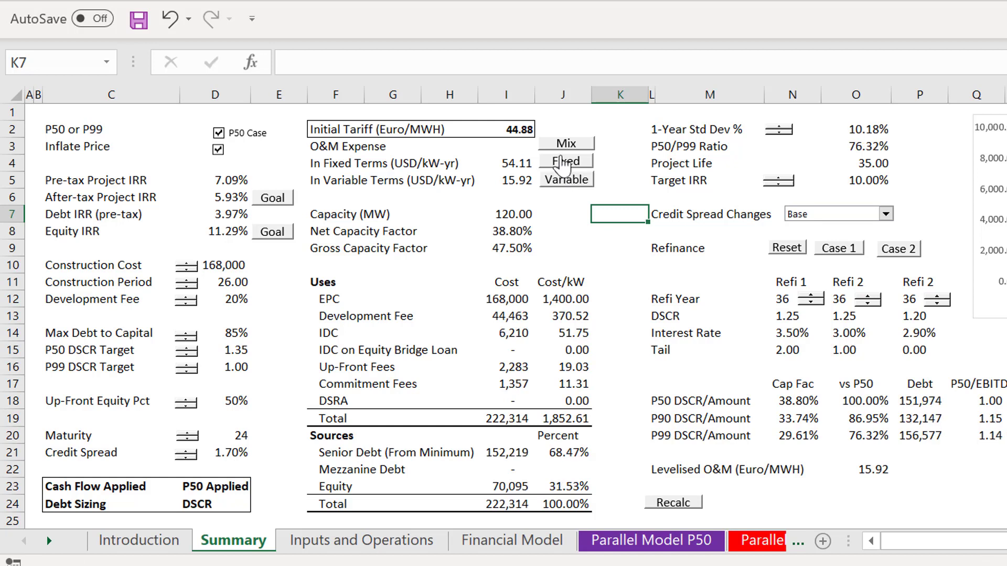
{"action": "left_click", "coordinate": [562, 164]}
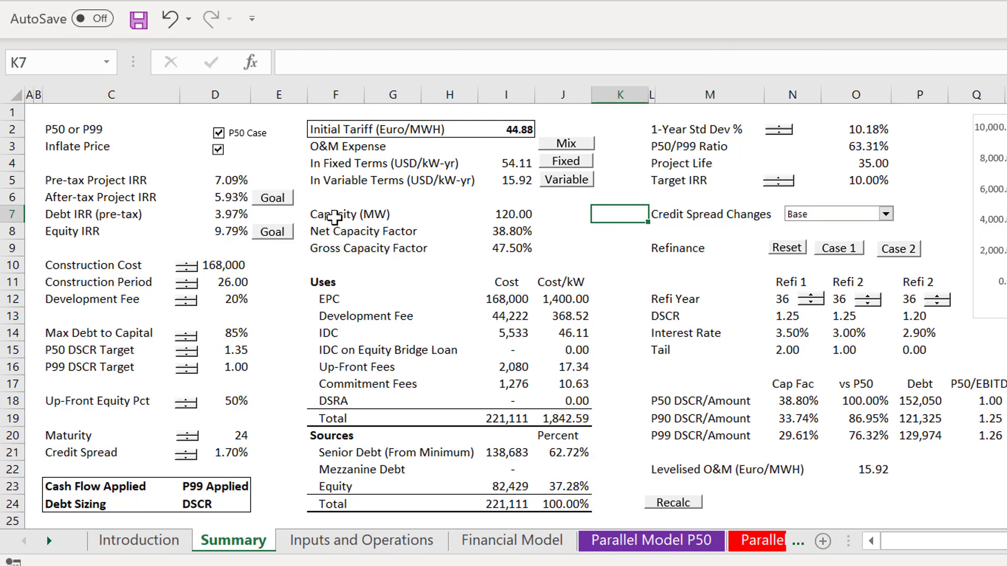
{"action": "left_click", "coordinate": [274, 231]}
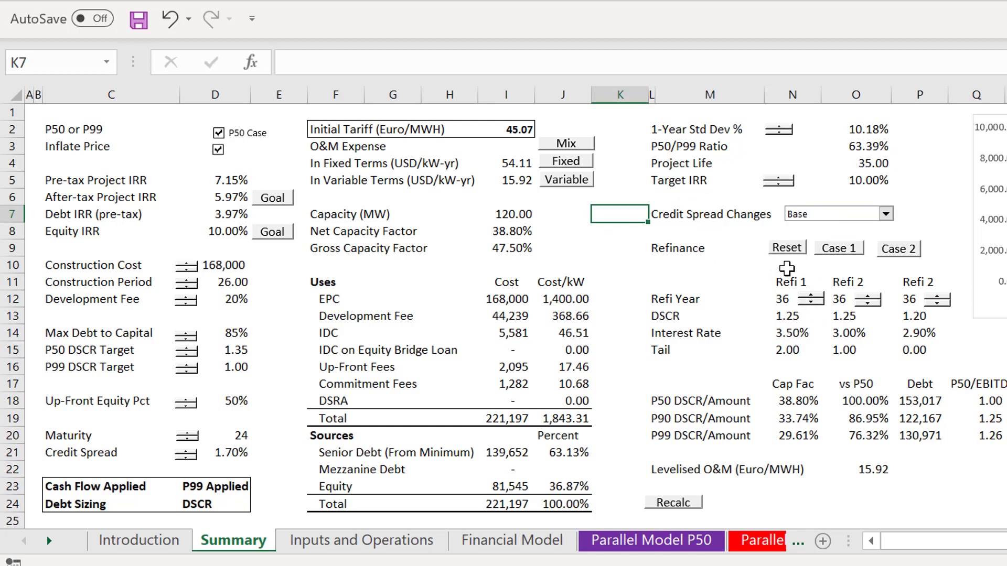
Inspect the code of the macro assigned to the Refinance Reset button and the refinancing case macros, and return to the Summary sheet
{"action": "right_click", "coordinate": [789, 247]}
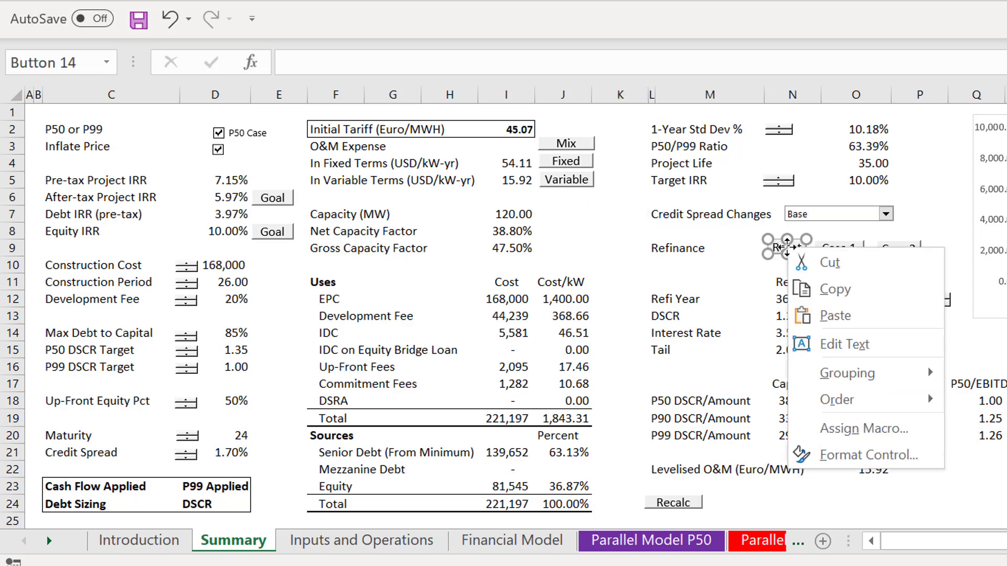
{"action": "left_click", "coordinate": [860, 429]}
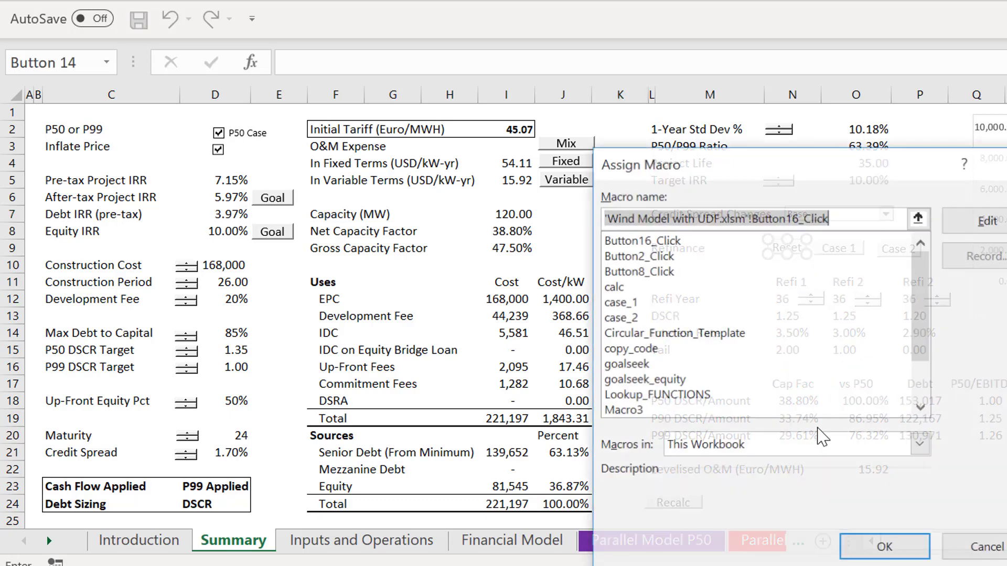
{"action": "left_click", "coordinate": [977, 231]}
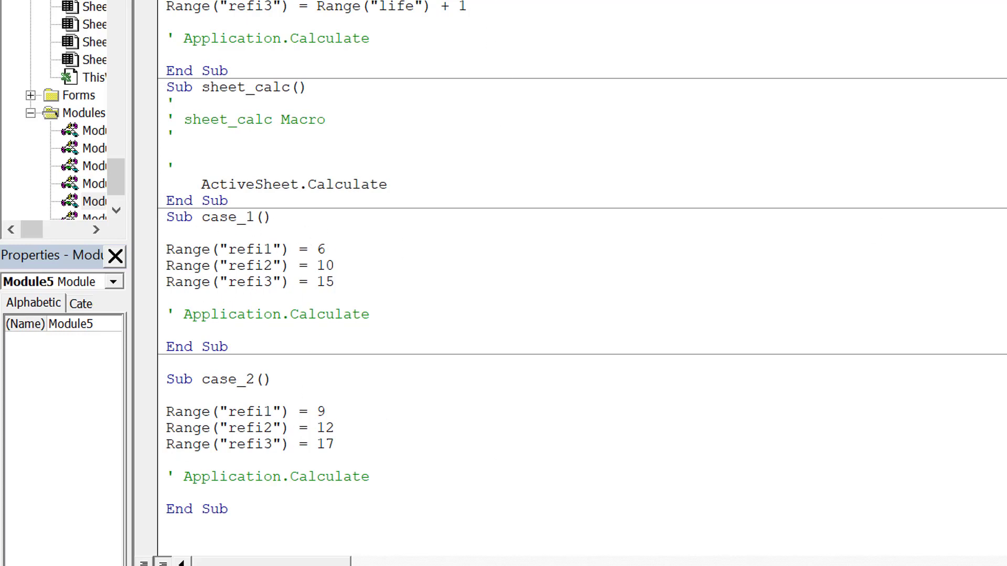
{"action": "key", "text": "alt+F11"}
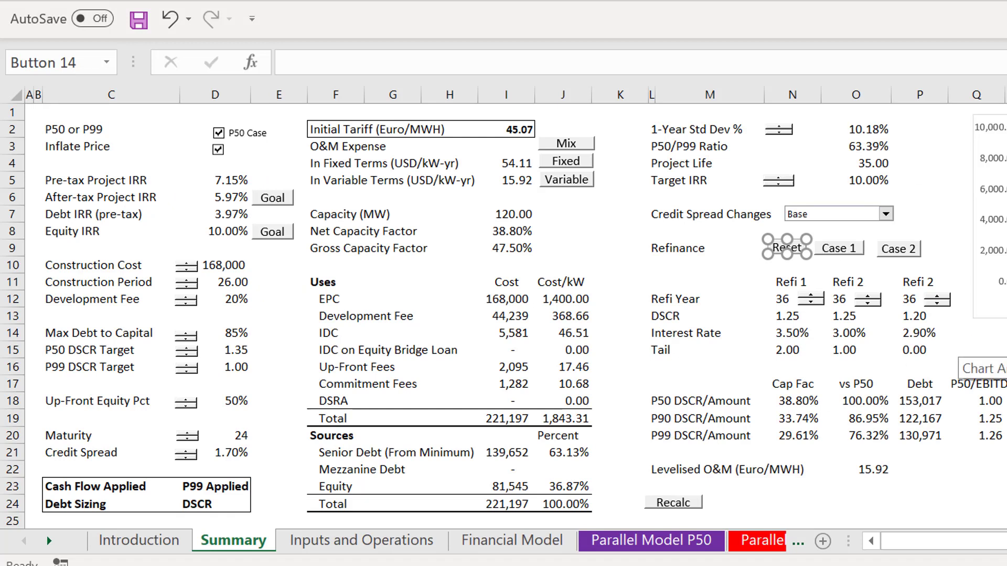
{"action": "key", "text": "Escape"}
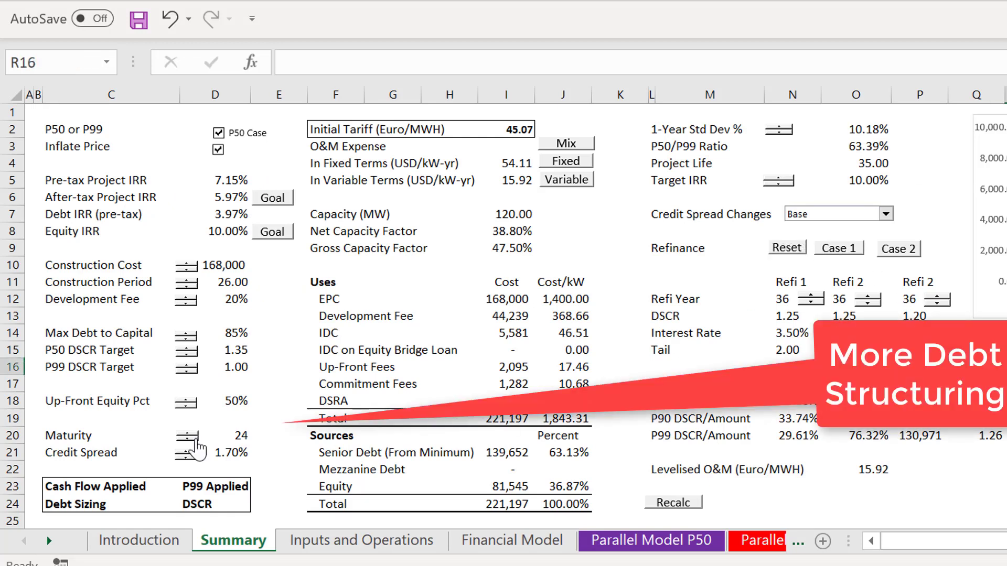
Lower the debt Maturity to 23
{"action": "left_click", "coordinate": [195, 442]}
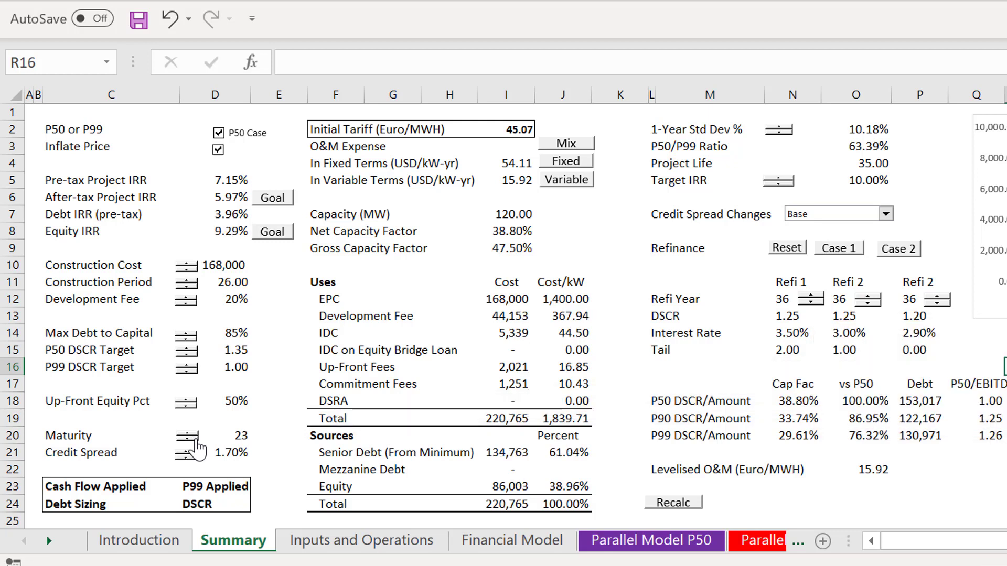
Set the debt Maturity to 17 and goal seek the tariff for a 10.00% Equity IRR
{"action": "left_click", "coordinate": [196, 441]}
{"action": "left_click", "coordinate": [196, 441]}
{"action": "left_click", "coordinate": [196, 441]}
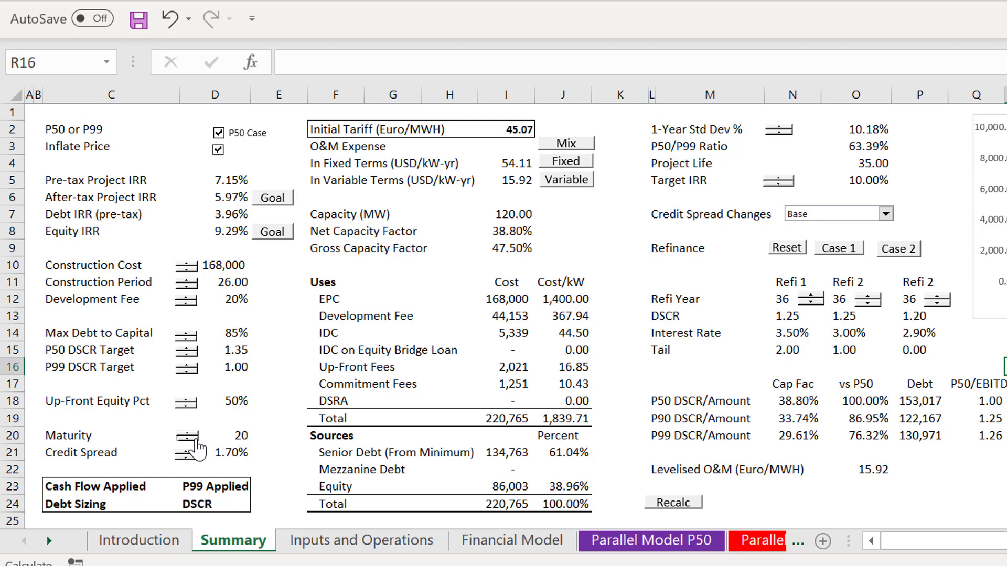
{"action": "left_click", "coordinate": [196, 441]}
{"action": "left_click", "coordinate": [195, 441]}
{"action": "left_click", "coordinate": [196, 440]}
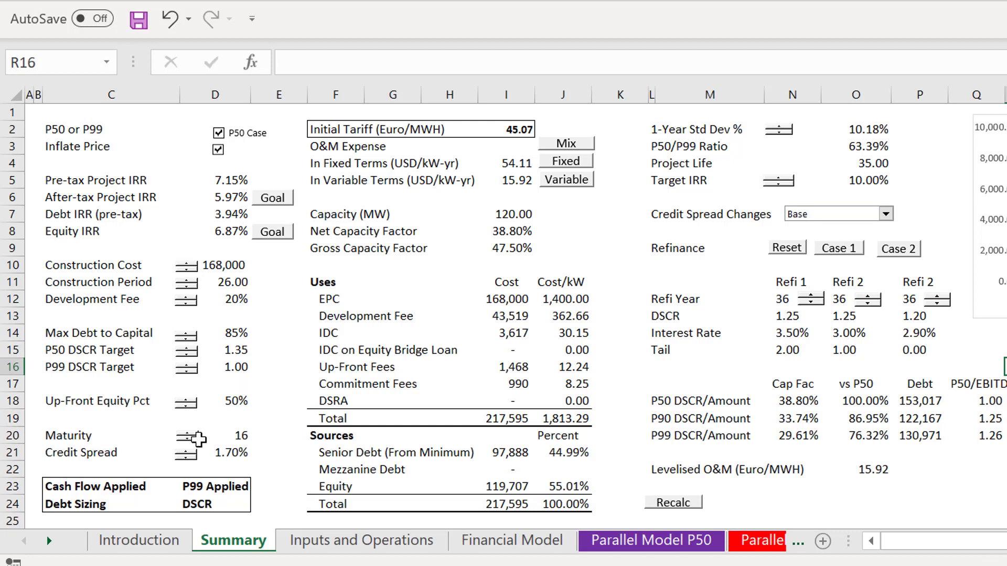
{"action": "left_click", "coordinate": [190, 434]}
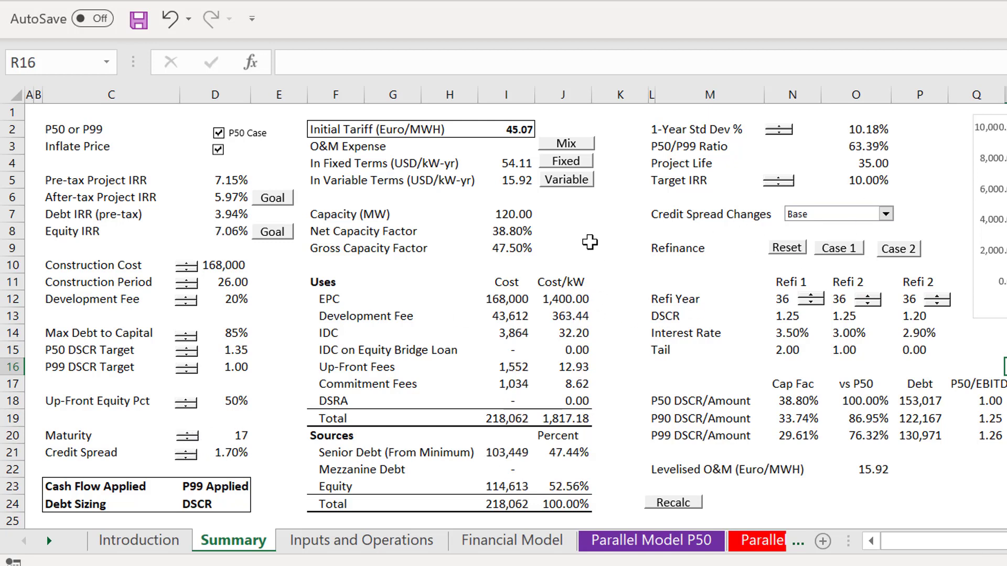
{"action": "left_click", "coordinate": [590, 242]}
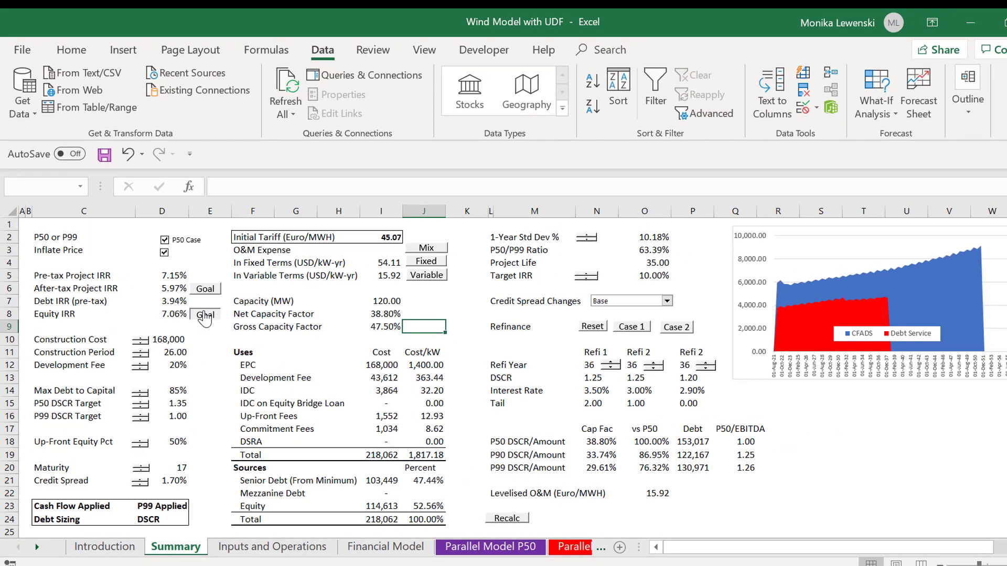
{"action": "left_click", "coordinate": [204, 315]}
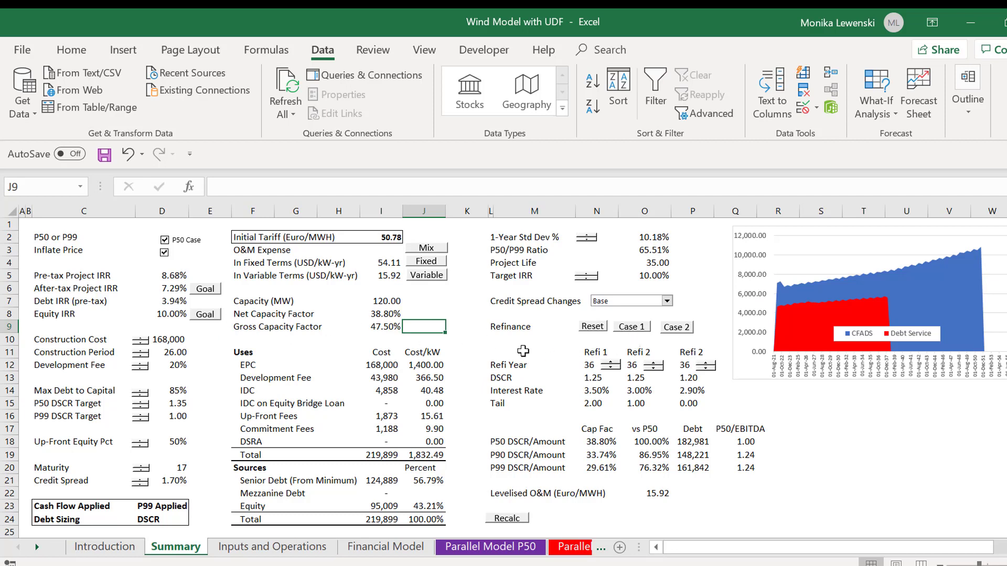
Apply refinancing Case 1 and Case 2 to compare their effect on the Equity IRR, and reset the refinancing
{"action": "left_click", "coordinate": [632, 330]}
{"action": "left_click", "coordinate": [680, 331]}
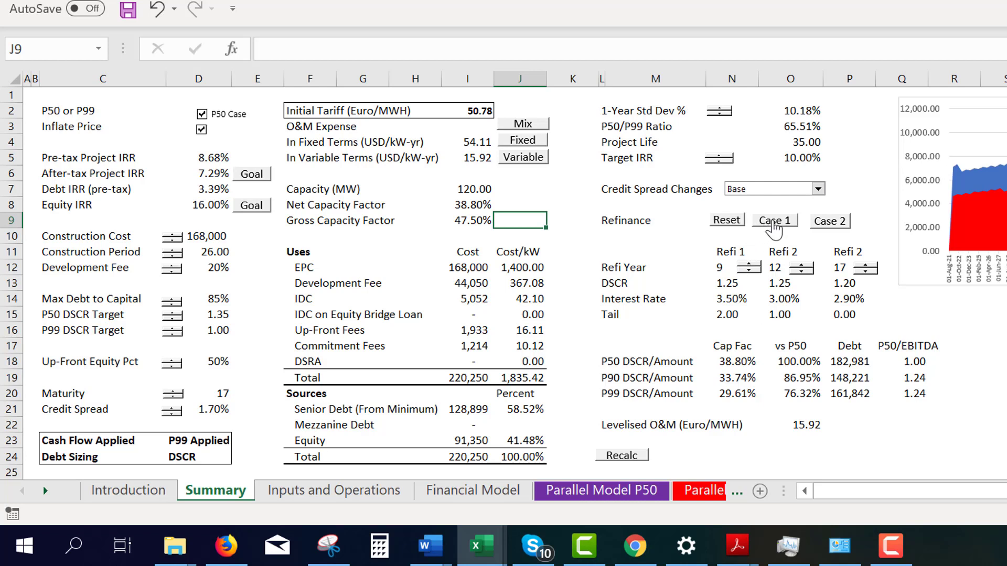
{"action": "left_click", "coordinate": [773, 222]}
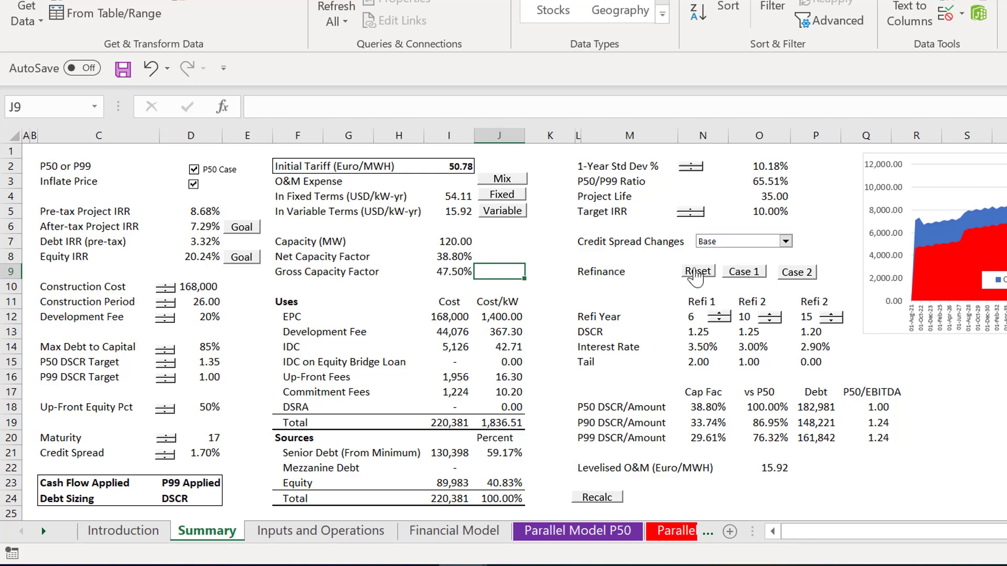
{"action": "left_click", "coordinate": [694, 272]}
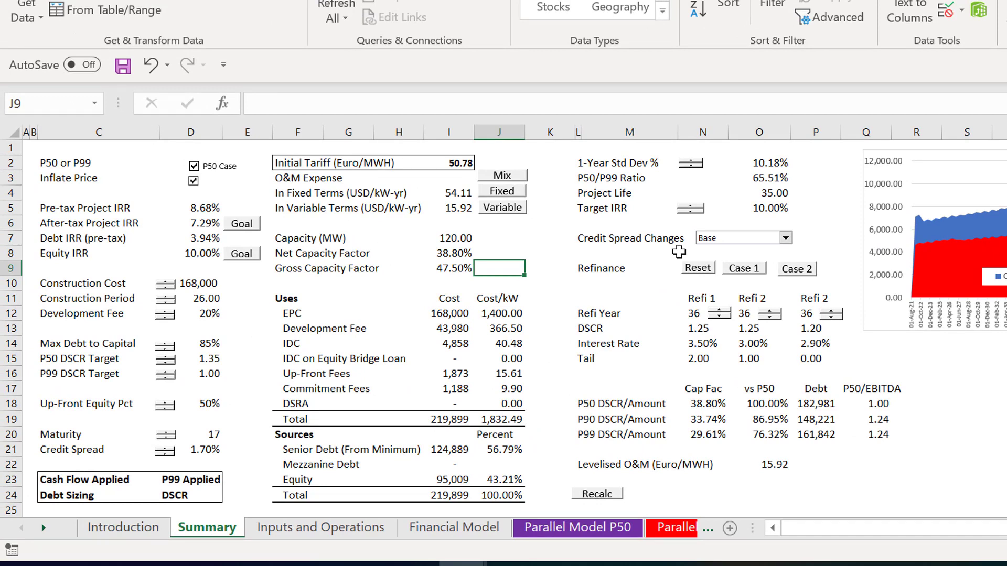
Review the Inputs and Operations sheet, covering the O&M cost, revenue, P50 and P90 debt sizing, and capacity and generation sections
{"action": "key", "text": "ctrl+Page_Down"}
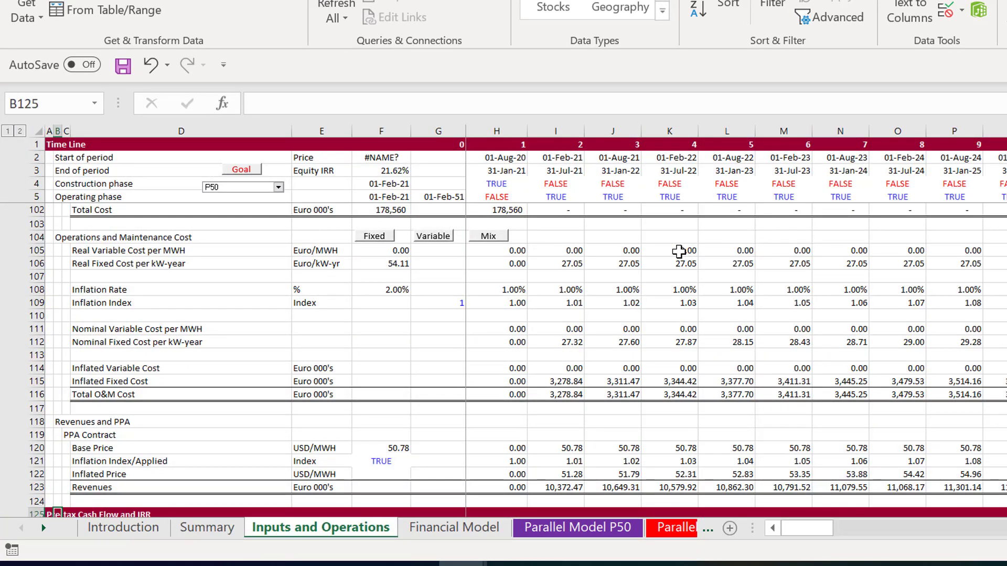
{"action": "key", "text": "Page_Down"}
{"action": "key", "text": "Page_Down"}
{"action": "key", "text": "Page_Down"}
{"action": "key", "text": "Page_Down"}
{"action": "key", "text": "Page_Down"}
{"action": "key", "text": "Page_Down"}
{"action": "key", "text": "Page_Down"}
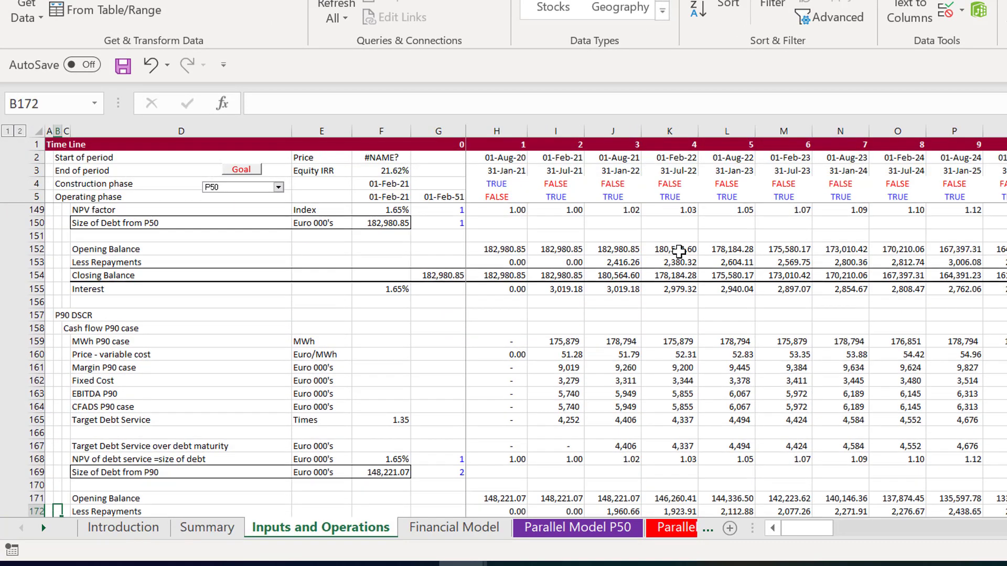
{"action": "key", "text": "Page_Down"}
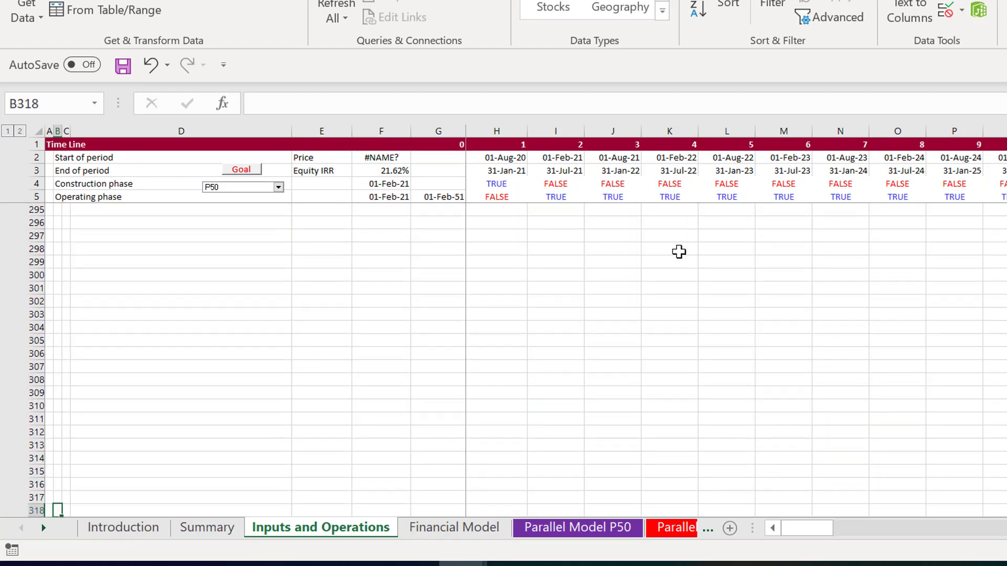
{"action": "key", "text": "Page_Up"}
{"action": "key", "text": "Page_Up"}
{"action": "key", "text": "Page_Up"}
{"action": "key", "text": "Page_Up"}
{"action": "key", "text": "Page_Up"}
{"action": "key", "text": "Page_Up"}
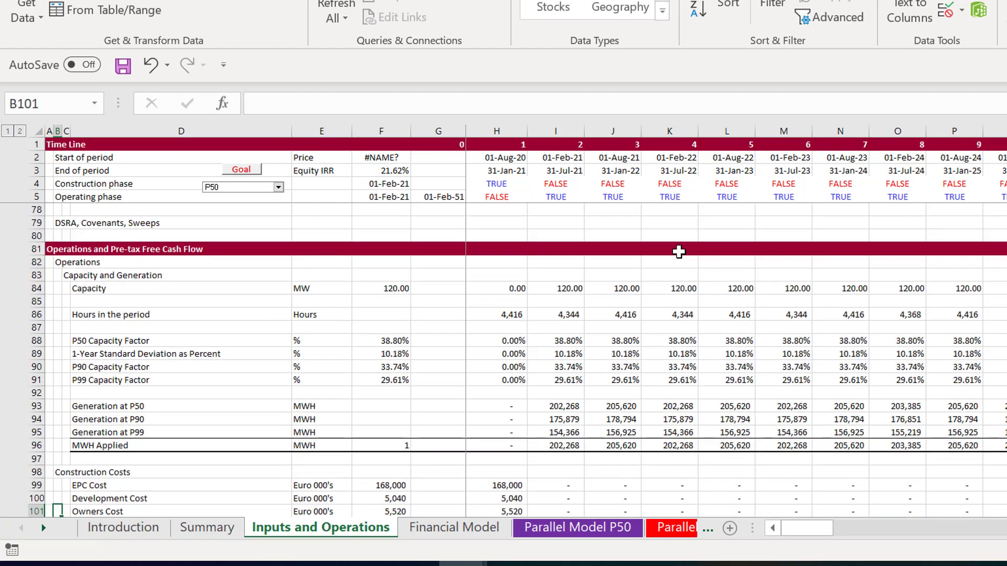
Examine the timing, operating and senior debt size assumptions on the Financial Model sheet
{"action": "key", "text": "ctrl+Page_Down"}
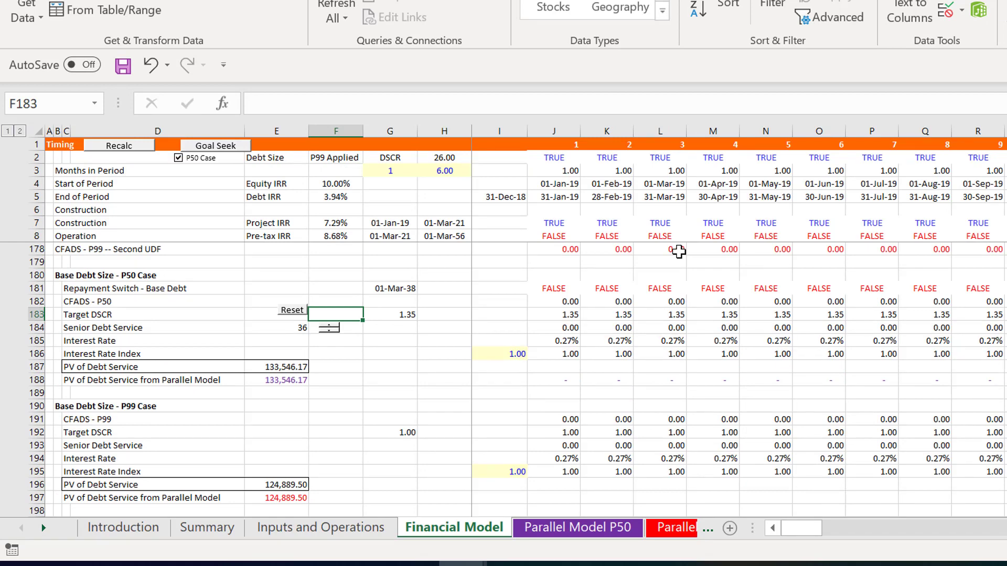
{"action": "key", "text": "Page_Up"}
{"action": "key", "text": "Page_Up"}
{"action": "key", "text": "Page_Up"}
{"action": "key", "text": "Page_Up"}
{"action": "key", "text": "Page_Up"}
{"action": "key", "text": "Page_Up"}
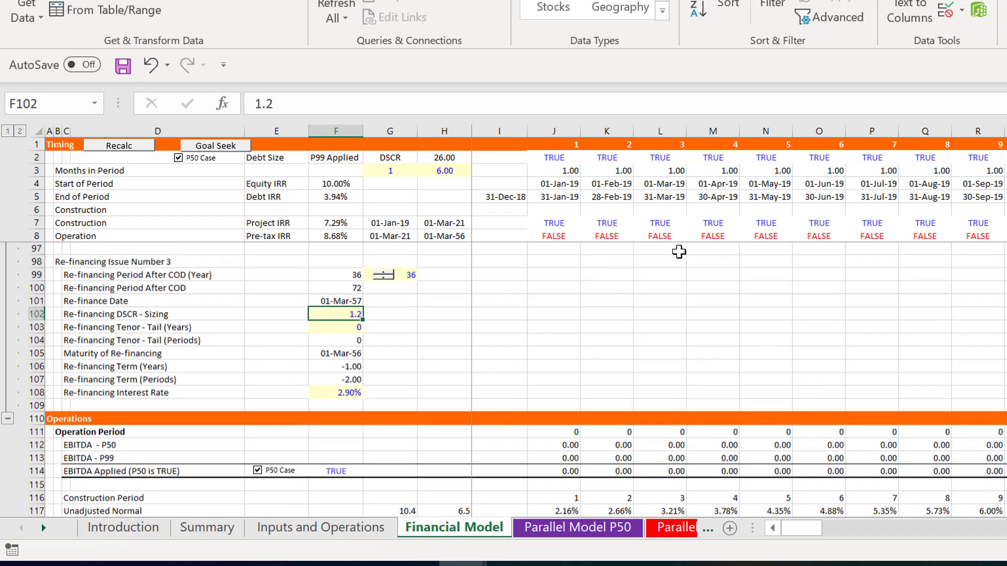
{"action": "key", "text": "Page_Up"}
{"action": "key", "text": "Page_Up"}
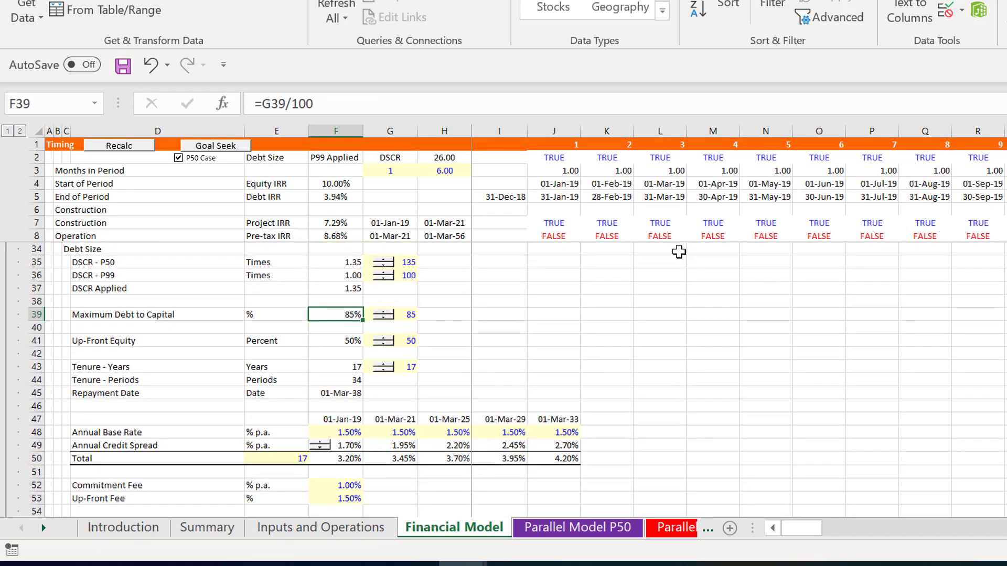
{"action": "key", "text": "Page_Up"}
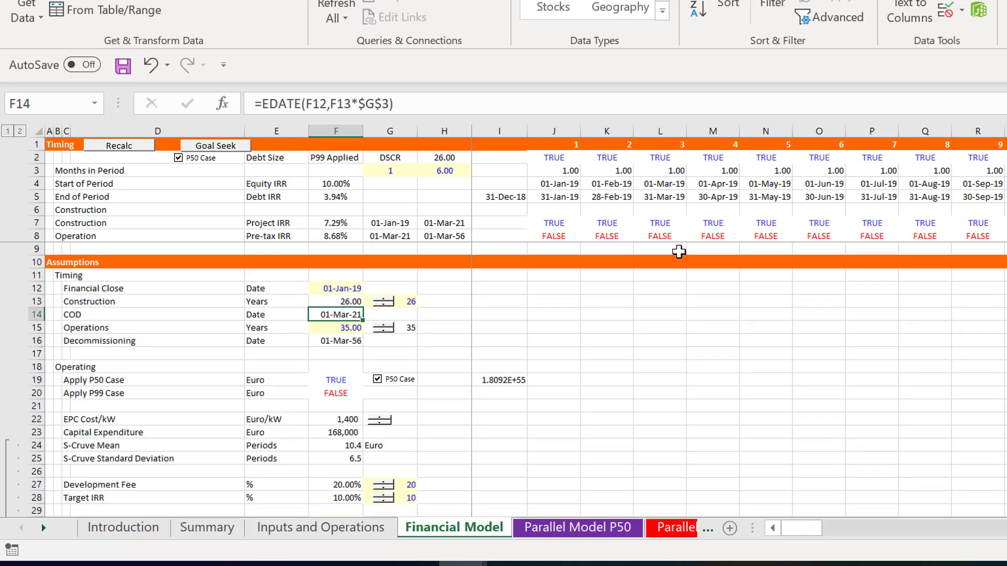
{"action": "key", "text": "Page_Down"}
{"action": "key", "text": "Page_Up"}
{"action": "key", "text": "Page_Down"}
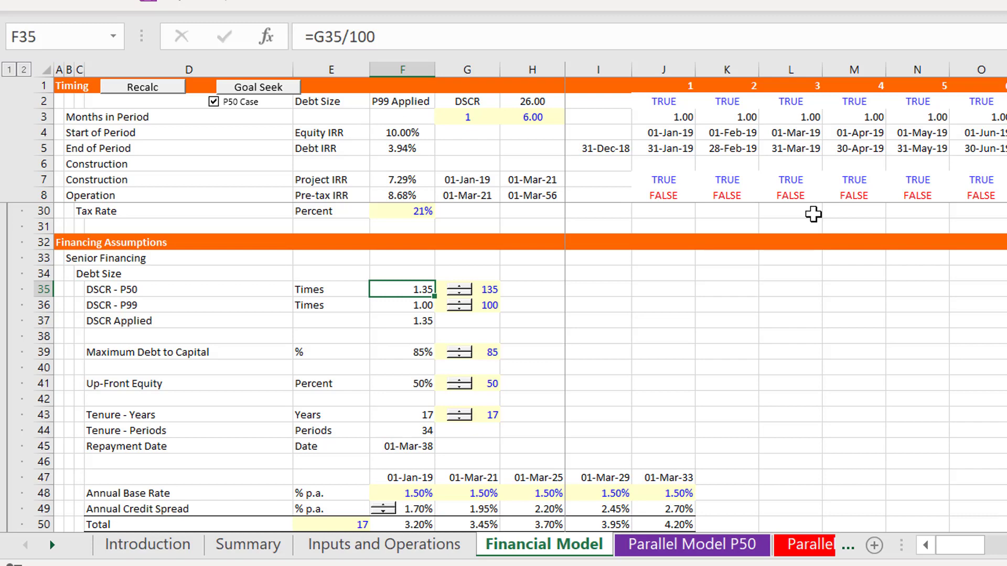
Examine the fee, mezzanine and EBL loan inputs and the assumptions of the three re-financing issues
{"action": "key", "text": "Page_Down"}
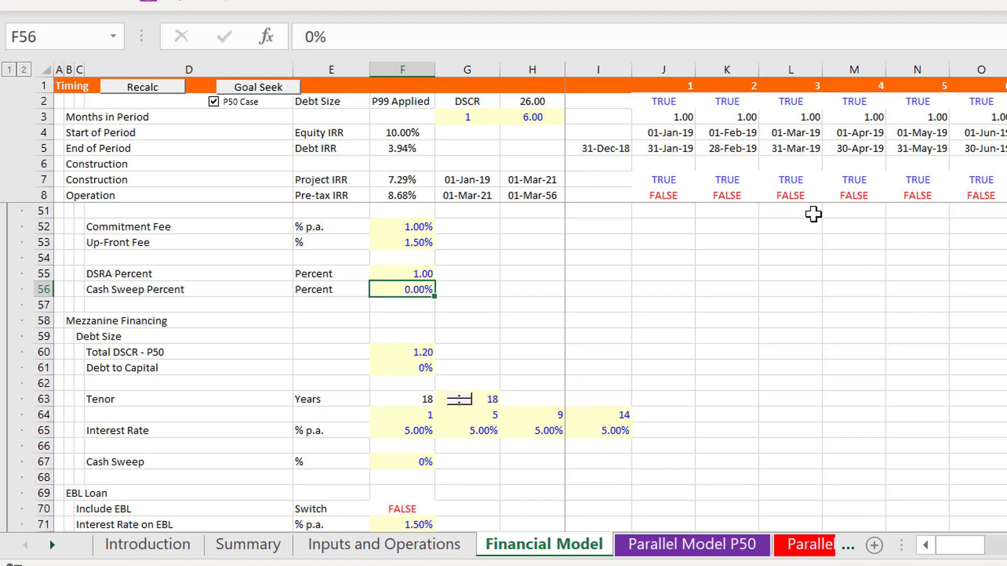
{"action": "key", "text": "Page_Down"}
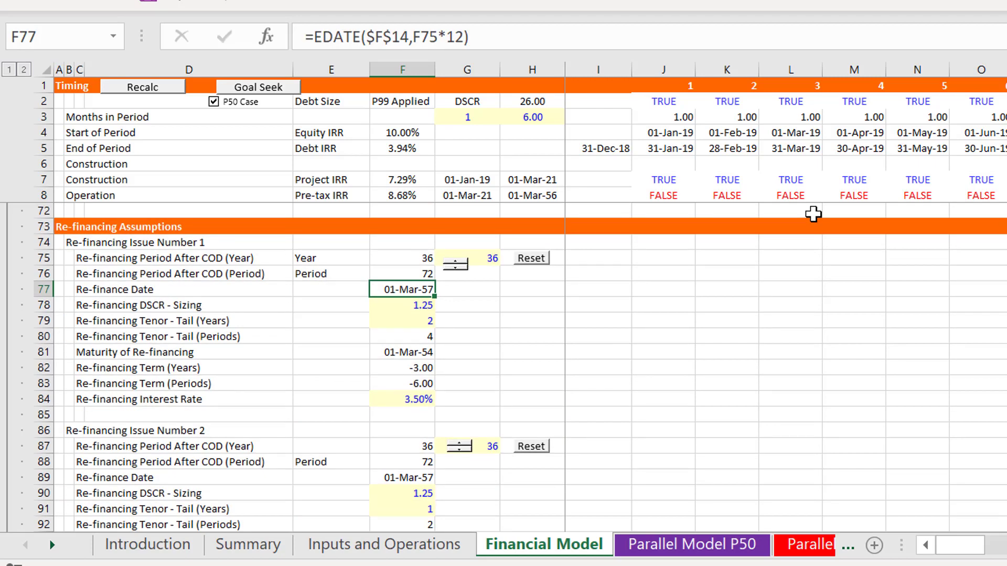
{"action": "key", "text": "Page_Up"}
{"action": "key", "text": "Page_Down"}
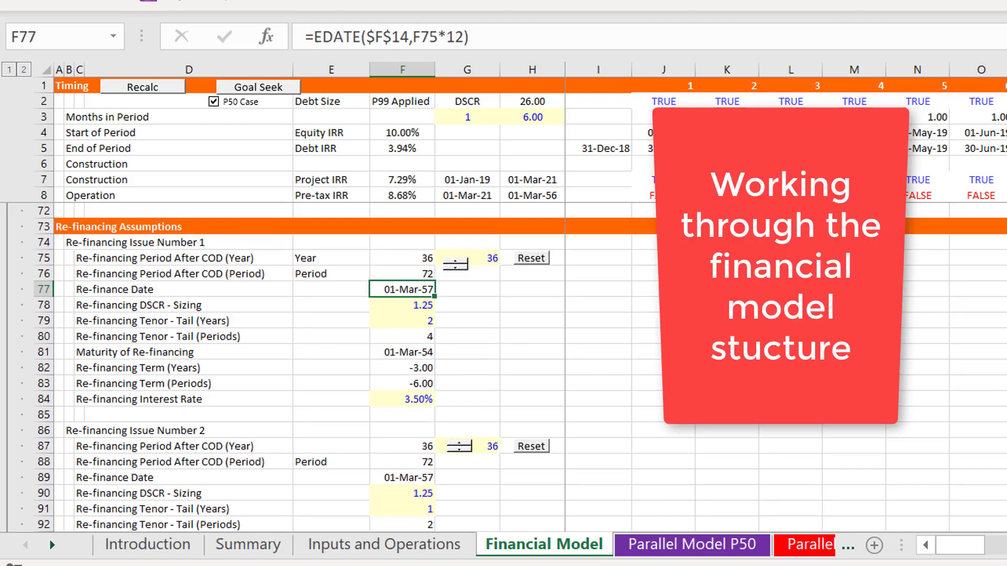
{"action": "key", "text": "Down"}
{"action": "key", "text": "Down"}
{"action": "key", "text": "Down"}
{"action": "key", "text": "Up"}
{"action": "key", "text": "Up"}
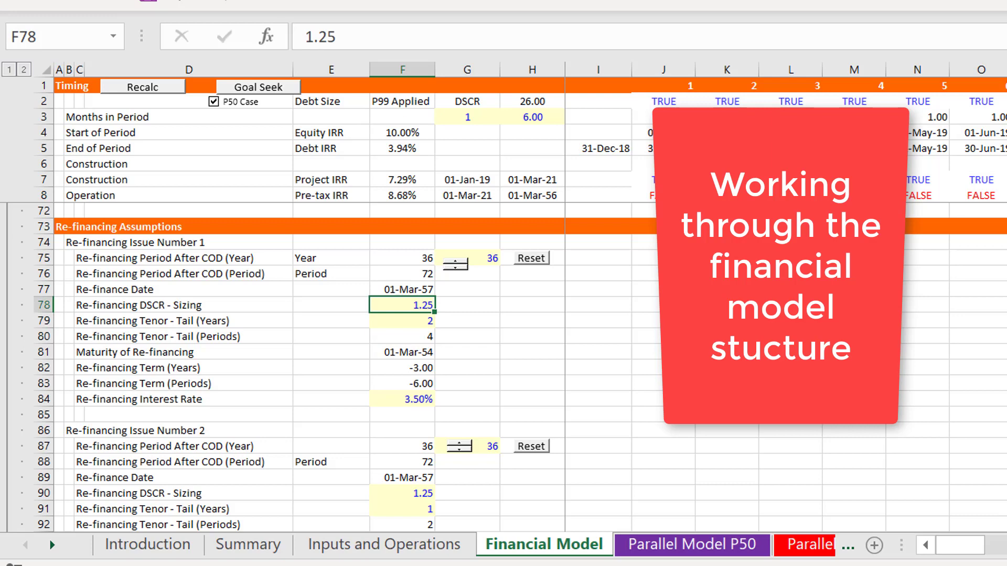
{"action": "key", "text": "Page_Down"}
{"action": "key", "text": "Down"}
{"action": "key", "text": "Down"}
{"action": "key", "text": "Down"}
{"action": "key", "text": "Down"}
{"action": "key", "text": "Down"}
{"action": "key", "text": "Down"}
{"action": "key", "text": "Down"}
{"action": "key", "text": "Down"}
{"action": "key", "text": "Down"}
{"action": "key", "text": "Down"}
{"action": "key", "text": "Down"}
{"action": "key", "text": "Down"}
{"action": "key", "text": "Down"}
{"action": "key", "text": "Down"}
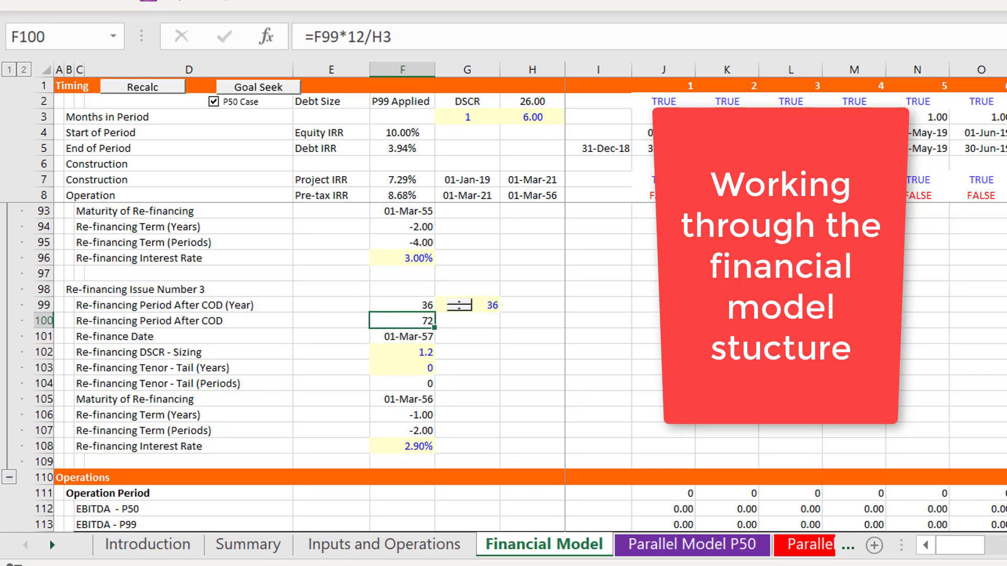
Review the Operations section, from the applied EBITDA and S-curve capital expenditures to depreciation and post-tax project IRR
{"action": "key", "text": "Down"}
{"action": "key", "text": "Down"}
{"action": "key", "text": "Down"}
{"action": "key", "text": "Down"}
{"action": "key", "text": "Down"}
{"action": "key", "text": "Down"}
{"action": "key", "text": "Down"}
{"action": "key", "text": "Down"}
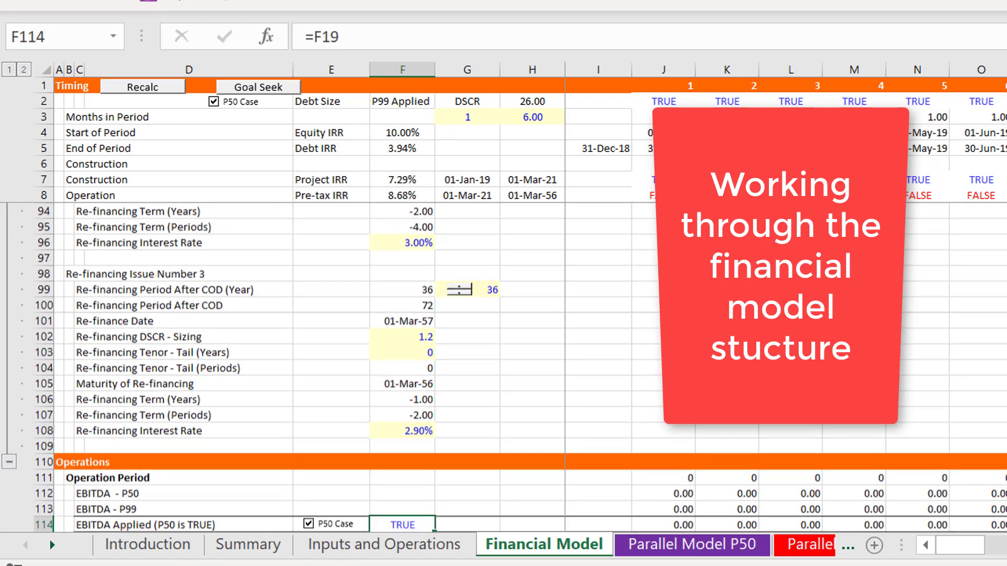
{"action": "key", "text": "Down"}
{"action": "key", "text": "Down"}
{"action": "key", "text": "Down"}
{"action": "key", "text": "Down"}
{"action": "key", "text": "Down"}
{"action": "key", "text": "Down"}
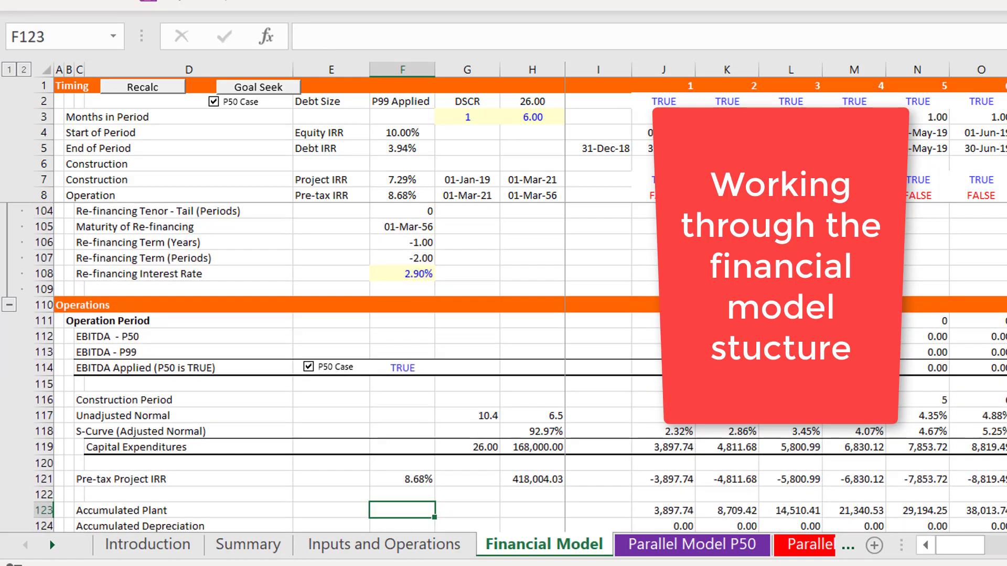
{"action": "key", "text": "Down"}
{"action": "key", "text": "Down"}
{"action": "key", "text": "Down"}
{"action": "key", "text": "Down"}
{"action": "key", "text": "Down"}
{"action": "key", "text": "Down"}
{"action": "key", "text": "Down"}
{"action": "key", "text": "Down"}
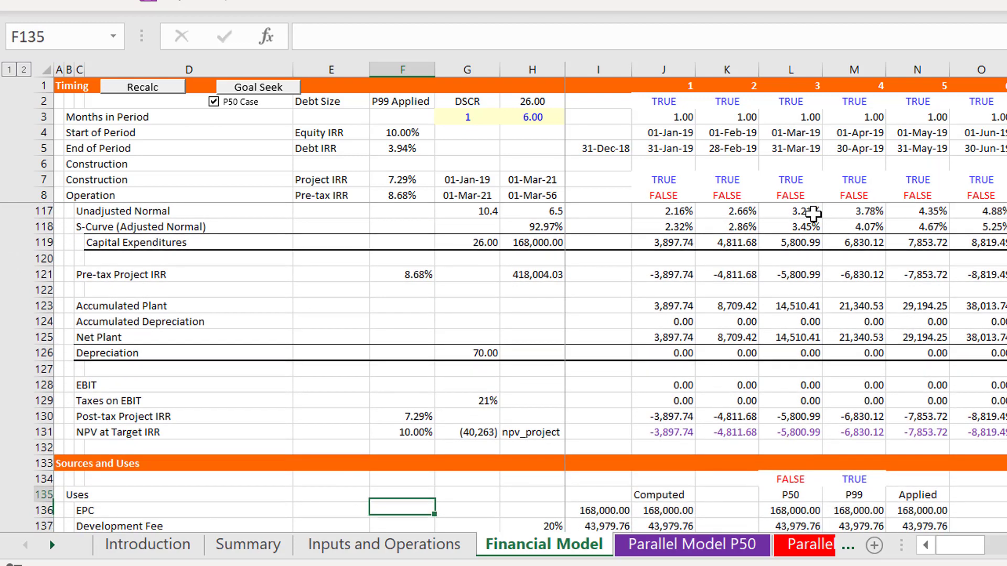
Inspect the XNPV formula in the NPV at Target IRR row and its neighbouring cells
{"action": "key", "text": "Up"}
{"action": "key", "text": "Up"}
{"action": "key", "text": "Up"}
{"action": "key", "text": "Up"}
{"action": "key", "text": "Up"}
{"action": "key", "text": "Right"}
{"action": "key", "text": "Down"}
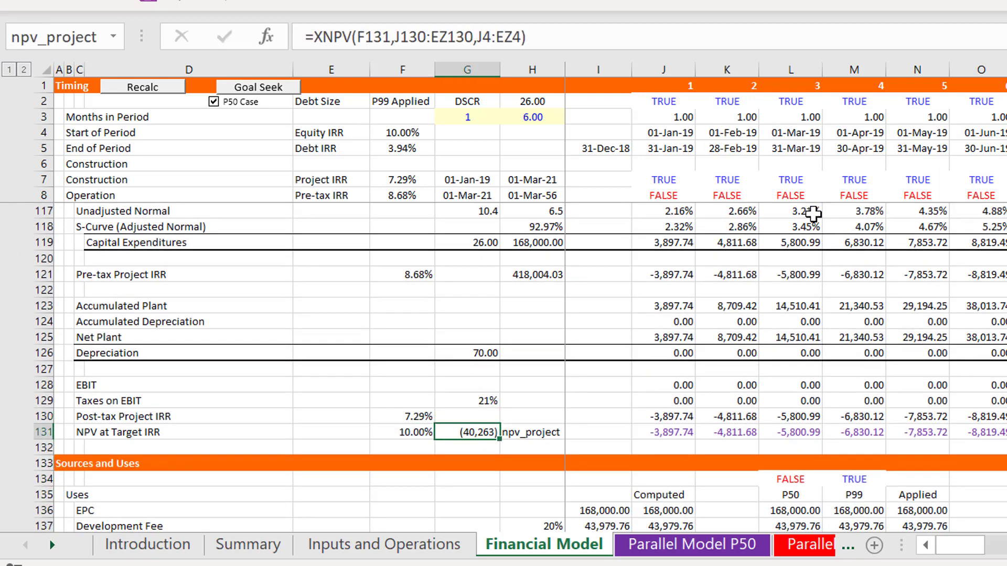
{"action": "key", "text": "Left"}
{"action": "key", "text": "Left"}
{"action": "key", "text": "Right"}
{"action": "key", "text": "Right"}
Examine the Sources and Uses section, including the computed, P50, P99 and applied uses
{"action": "key", "text": "Down"}
{"action": "key", "text": "Down"}
{"action": "key", "text": "Down"}
{"action": "key", "text": "Down"}
{"action": "key", "text": "Down"}
{"action": "key", "text": "Down"}
{"action": "key", "text": "Down"}
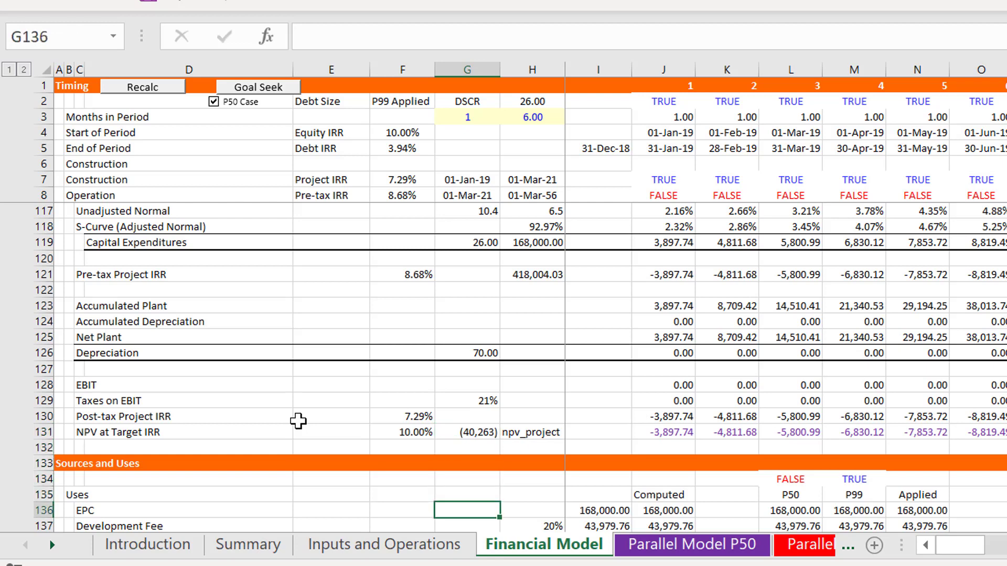
{"action": "key", "text": "Down"}
{"action": "key", "text": "Down"}
{"action": "key", "text": "Down"}
{"action": "key", "text": "Down"}
{"action": "key", "text": "Down"}
{"action": "key", "text": "Down"}
{"action": "key", "text": "Down"}
{"action": "key", "text": "Down"}
{"action": "key", "text": "Down"}
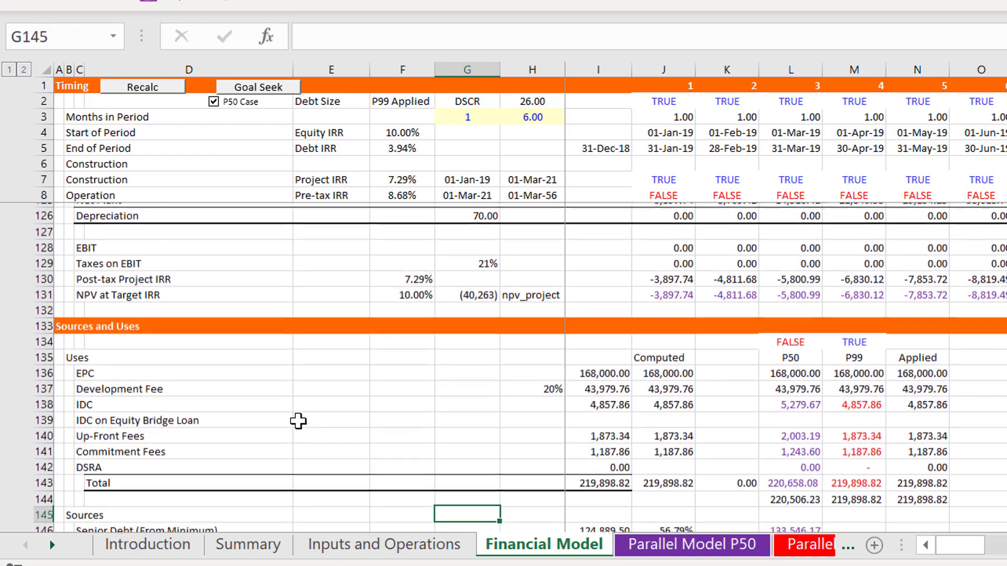
{"action": "key", "text": "Down"}
{"action": "key", "text": "Up"}
{"action": "key", "text": "Up"}
{"action": "key", "text": "Up"}
{"action": "key", "text": "Up"}
{"action": "key", "text": "Up"}
{"action": "key", "text": "Up"}
{"action": "key", "text": "Up"}
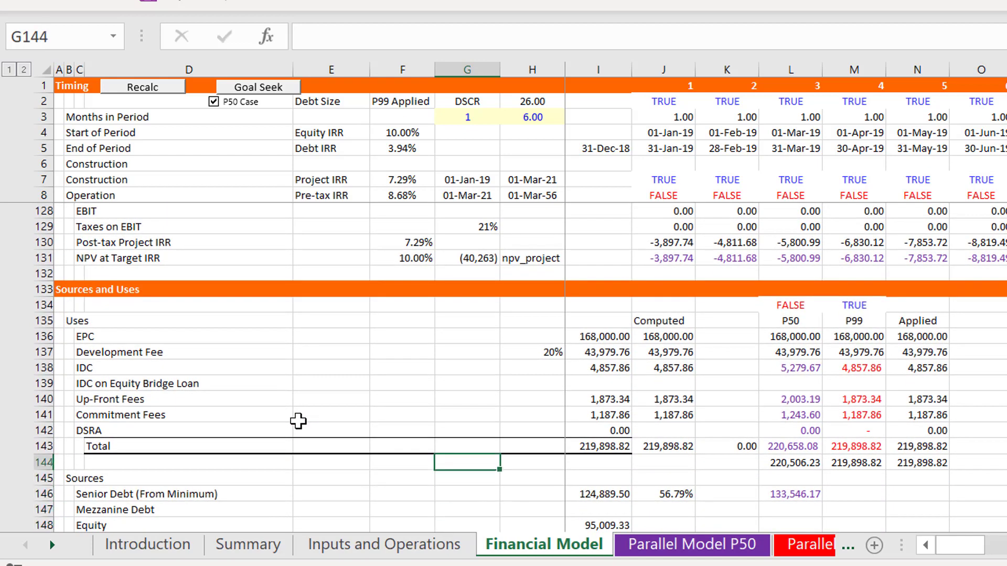
Inspect the formulas linking the P50 and P99 Up-Front Fees to their parallel models
{"action": "key", "text": "Up"}
{"action": "key", "text": "Right"}
{"action": "key", "text": "Right"}
{"action": "key", "text": "Right"}
{"action": "key", "text": "Right"}
{"action": "key", "text": "Right"}
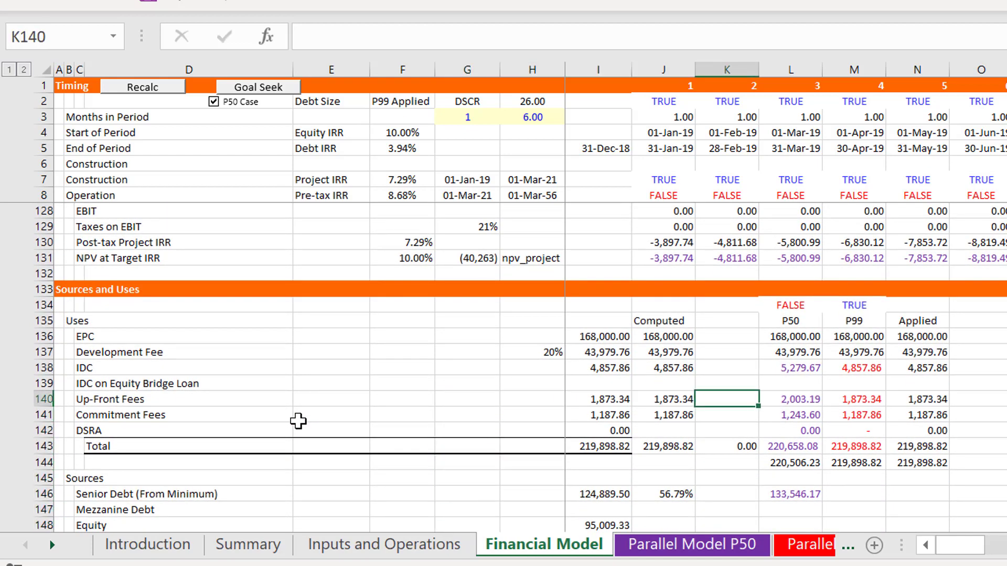
{"action": "key", "text": "Right"}
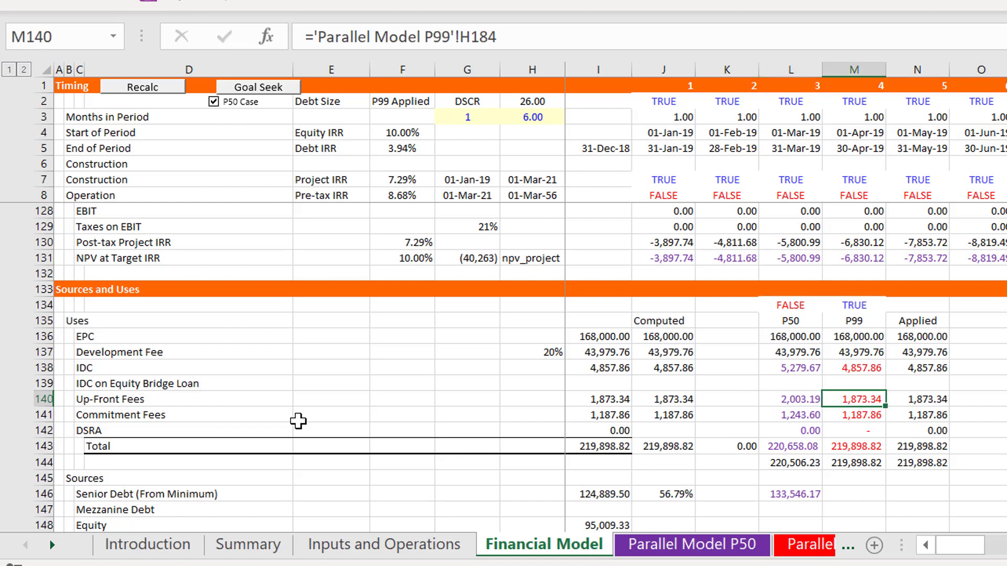
{"action": "key", "text": "Left"}
{"action": "key", "text": "Left"}
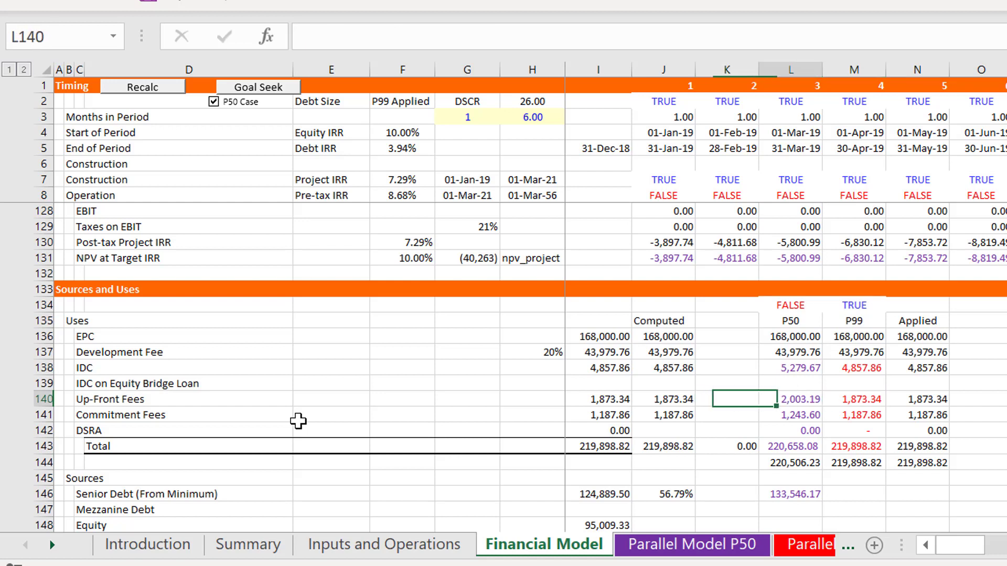
{"action": "key", "text": "Right"}
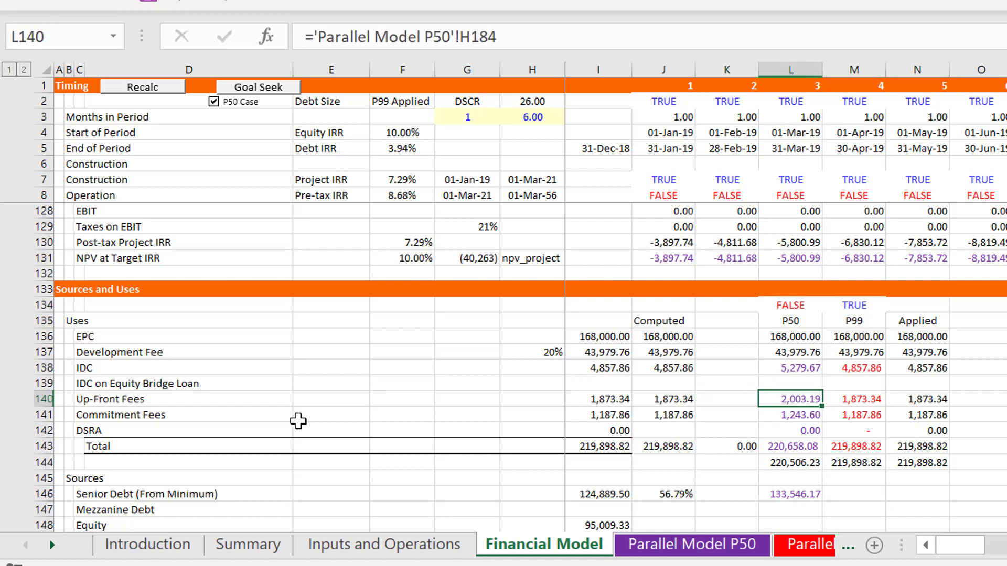
View the parallel model sheets and return to the Financial Model sheet
{"action": "key", "text": "ctrl+Page_Down"}
{"action": "key", "text": "ctrl+Page_Down"}
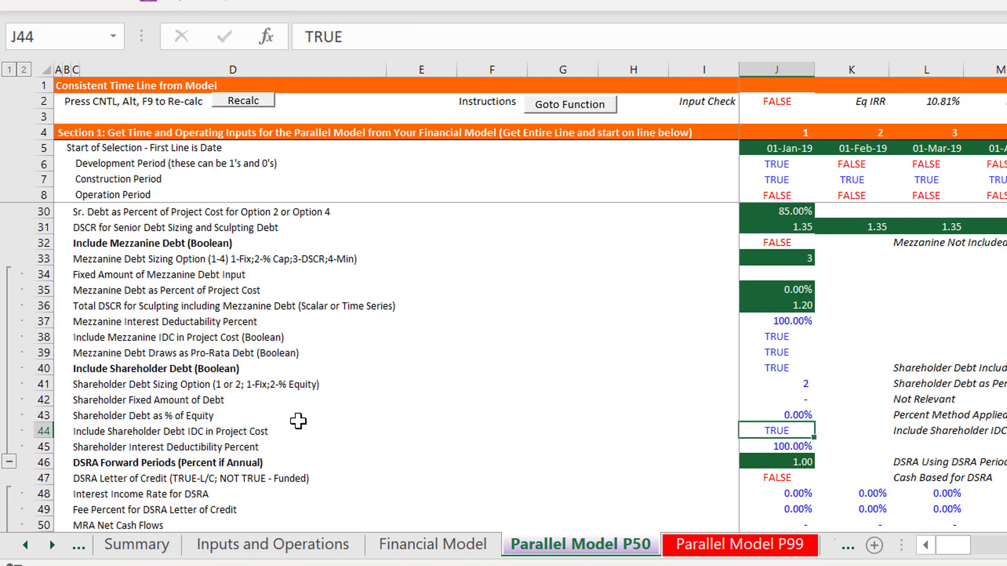
{"action": "key", "text": "ctrl+Page_Up"}
{"action": "key", "text": "ctrl+Page_Up"}
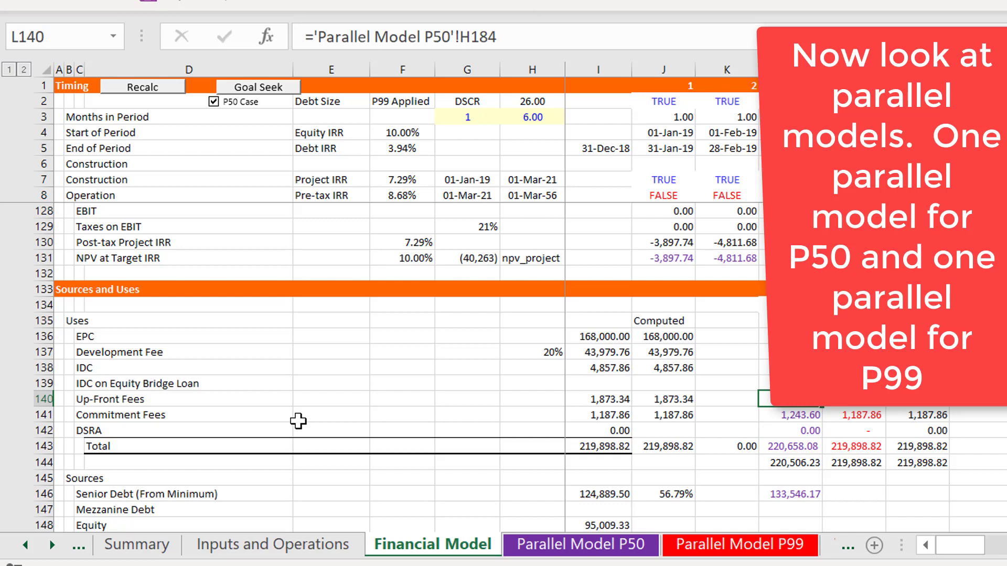
Compare the Up-Front Fees formulas across the P50, P99, applied and computed columns, along with the computed Commitment Fees
{"action": "key", "text": "Right"}
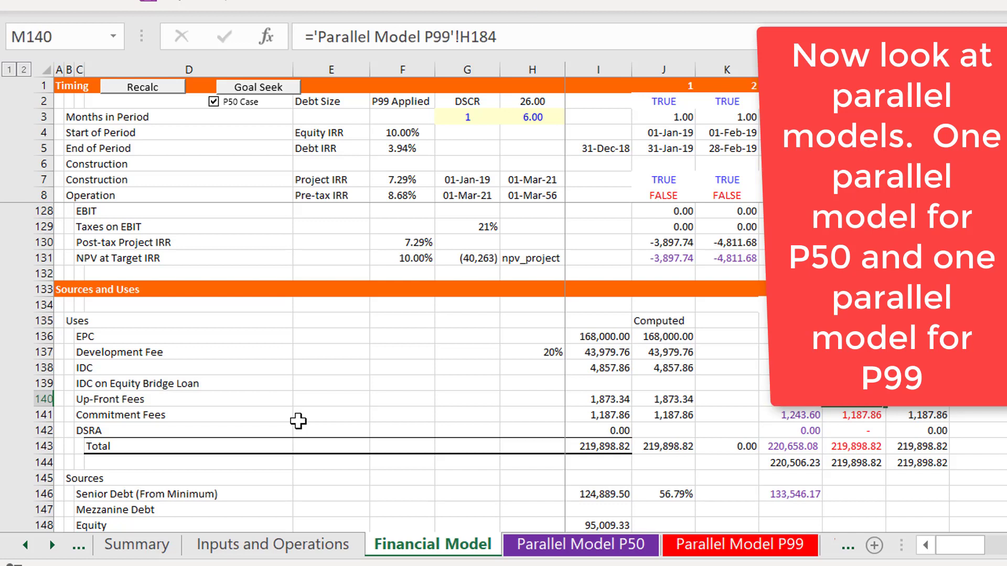
{"action": "key", "text": "Right"}
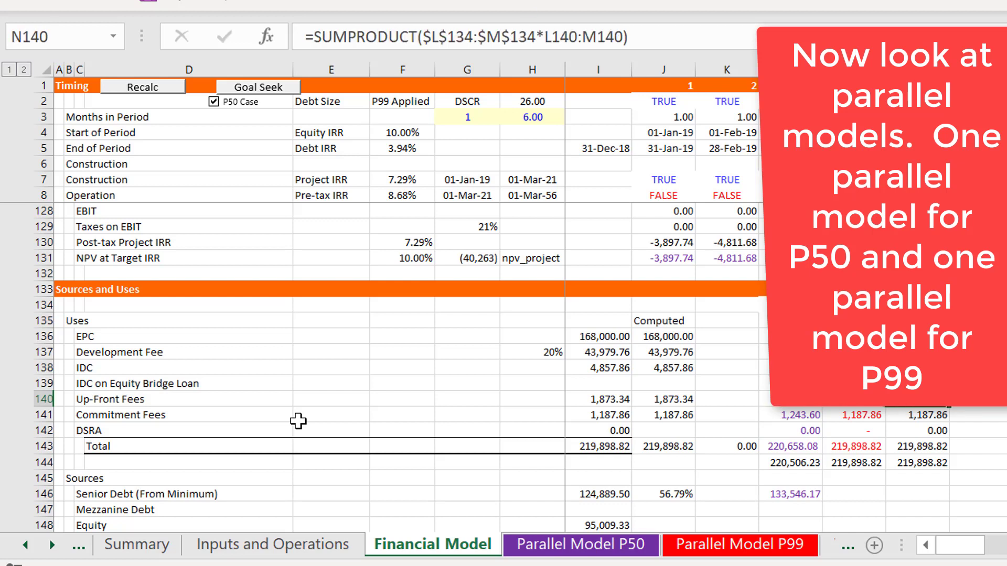
{"action": "key", "text": "Left"}
{"action": "key", "text": "Left"}
{"action": "key", "text": "Left"}
{"action": "key", "text": "Left"}
{"action": "key", "text": "Left"}
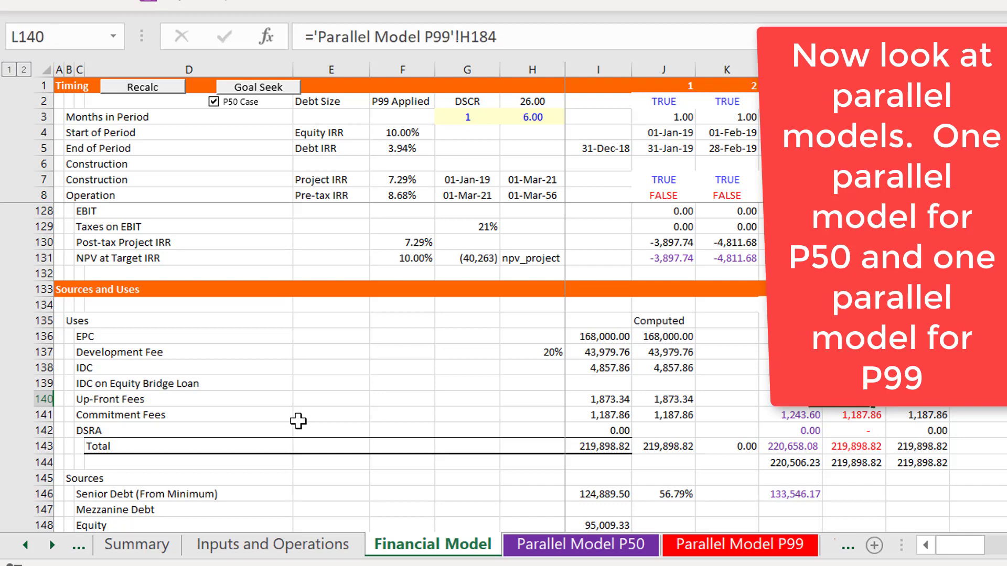
{"action": "key", "text": "Right"}
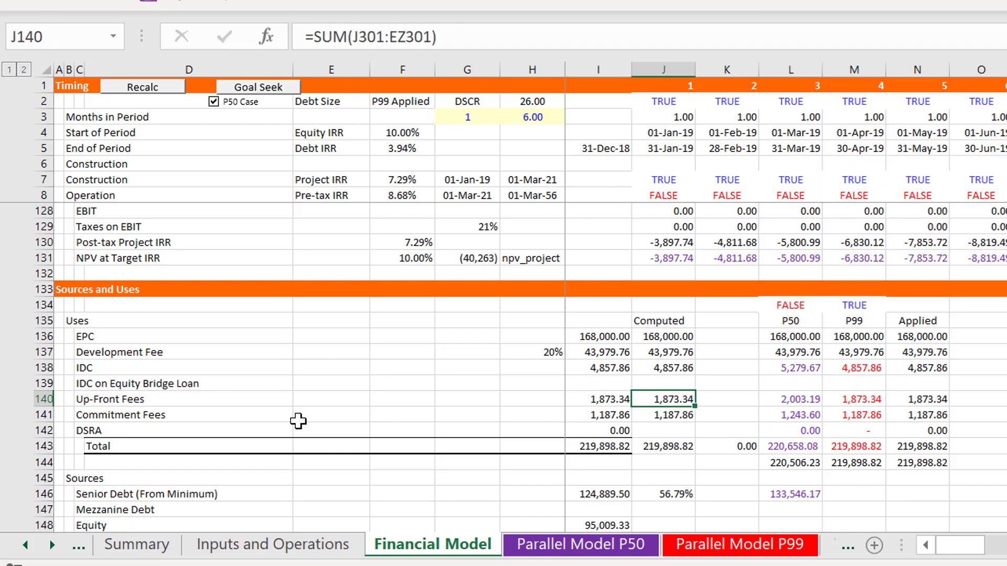
{"action": "key", "text": "Left"}
{"action": "key", "text": "Right"}
{"action": "key", "text": "Down"}
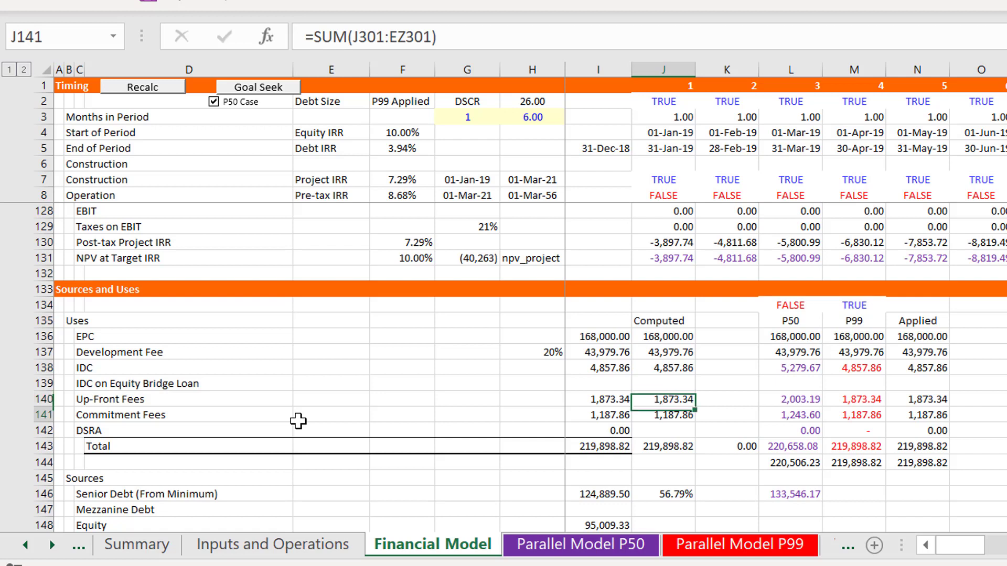
Inspect the IDC formulas in the computed, P50, P99 and applied columns of the Uses table
{"action": "key", "text": "Up"}
{"action": "key", "text": "Up"}
{"action": "key", "text": "Up"}
{"action": "key", "text": "Left"}
{"action": "key", "text": "Right"}
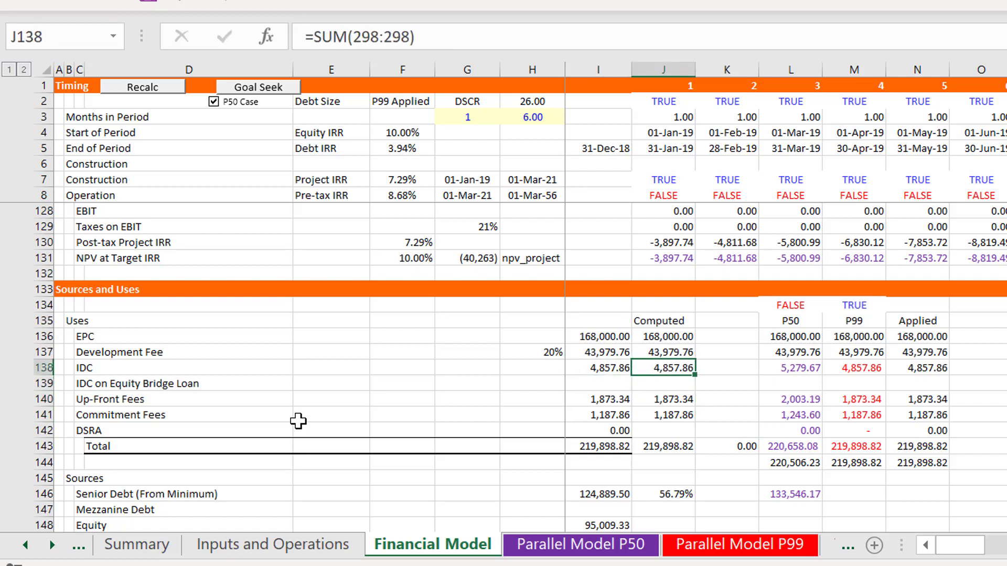
{"action": "key", "text": "Right"}
{"action": "key", "text": "Right"}
{"action": "key", "text": "Right"}
{"action": "key", "text": "Right"}
{"action": "key", "text": "Left"}
{"action": "key", "text": "Left"}
{"action": "key", "text": "Right"}
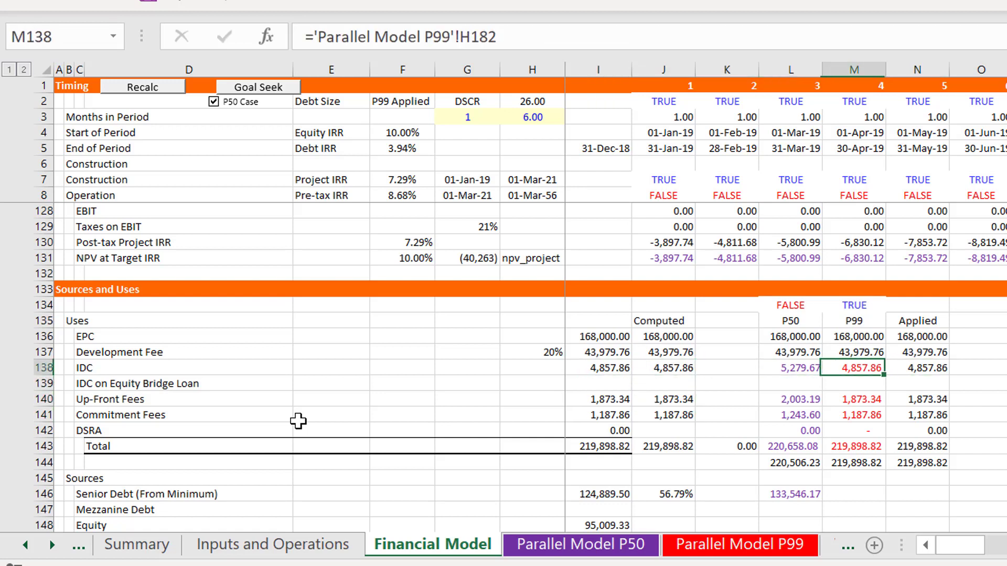
{"action": "key", "text": "Left"}
{"action": "key", "text": "Right"}
{"action": "key", "text": "Right"}
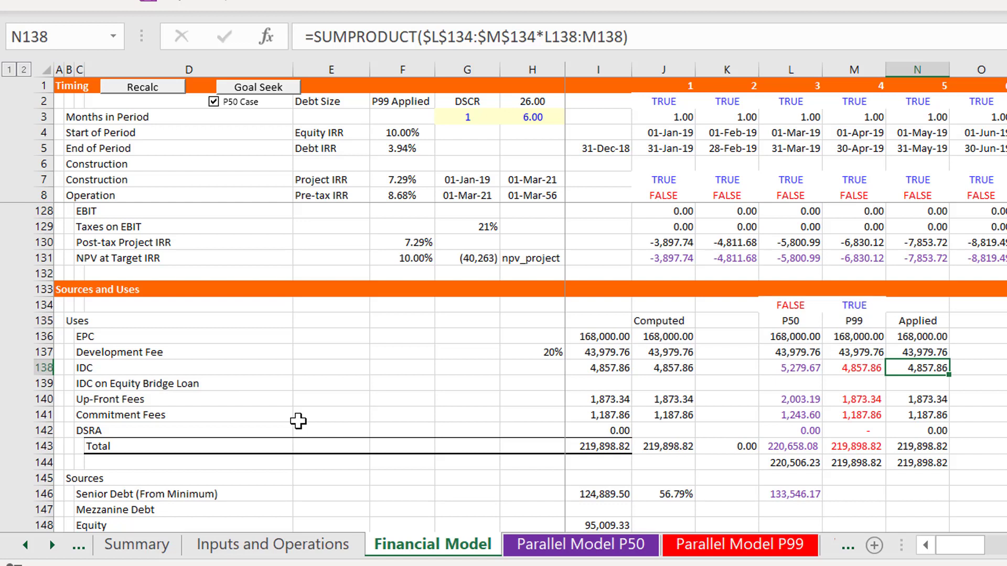
View the Parallel Model P50 sheet and return to the P50 IDC link on the Financial Model sheet
{"action": "key", "text": "ctrl+Page_Down"}
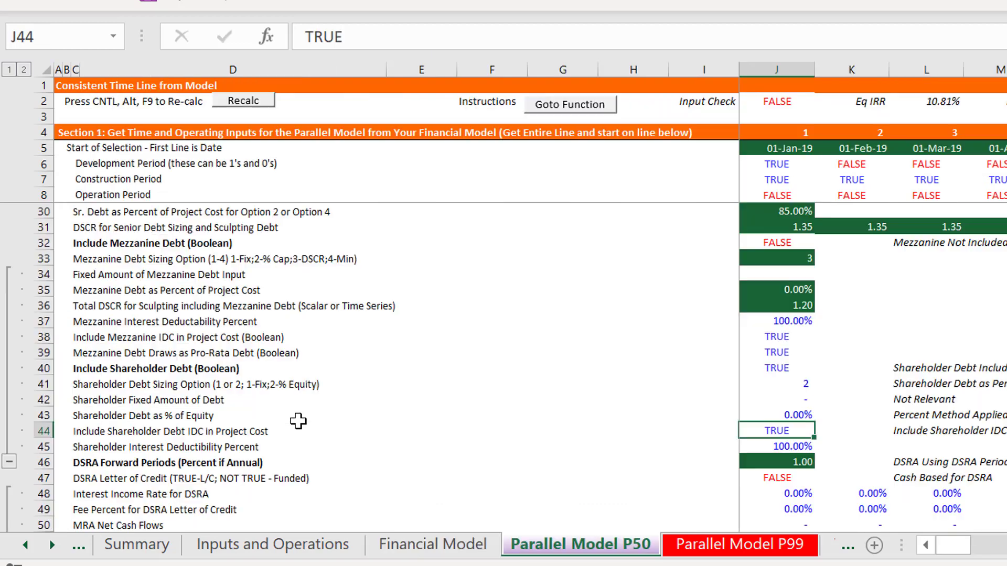
{"action": "key", "text": "ctrl+Page_Up"}
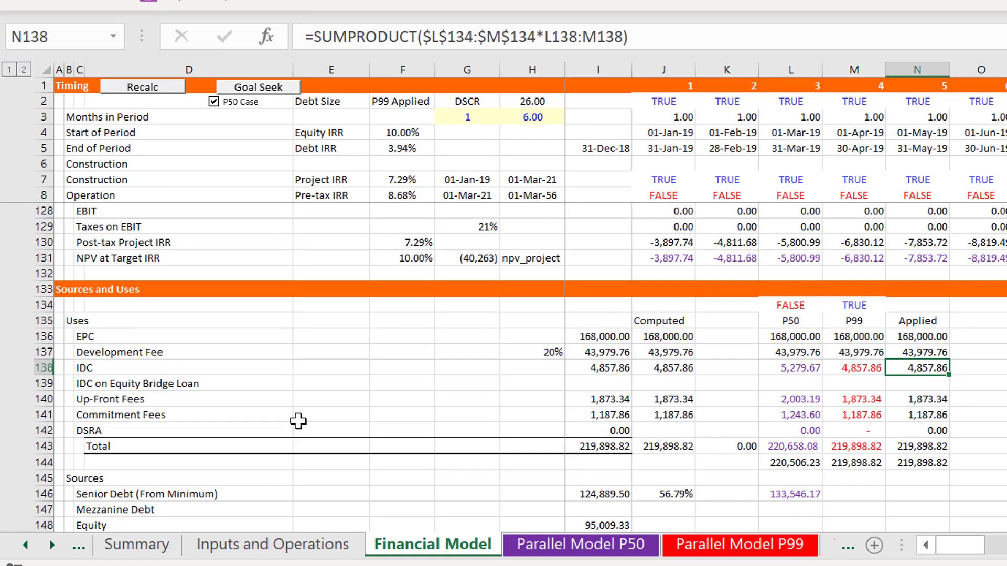
{"action": "key", "text": "Left"}
{"action": "key", "text": "Left"}
{"action": "key", "text": "Left"}
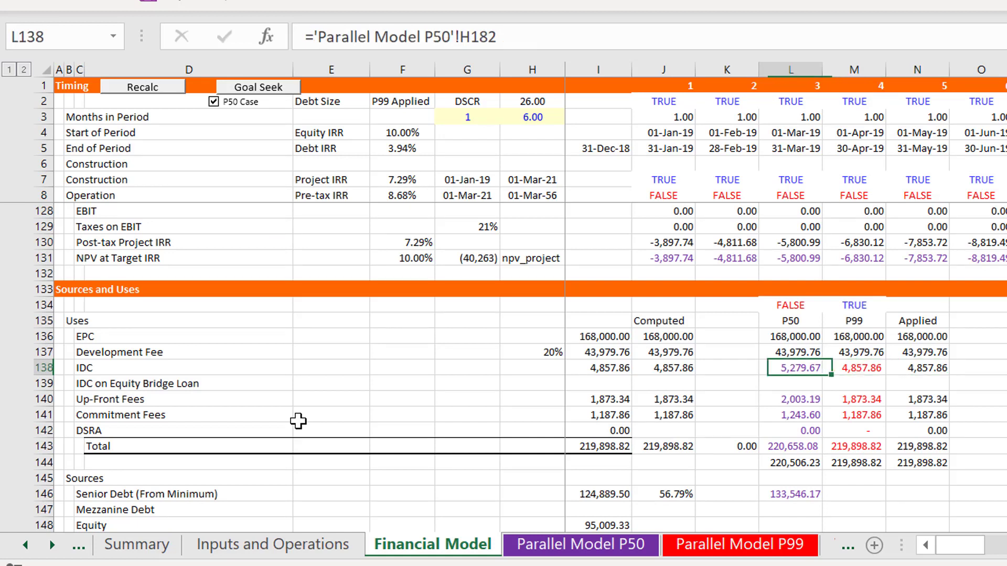
Open the Generic Macros workbook and bring up the colouring options for the Financial Model sheet
{"action": "key", "text": "ctrl+shift+a"}
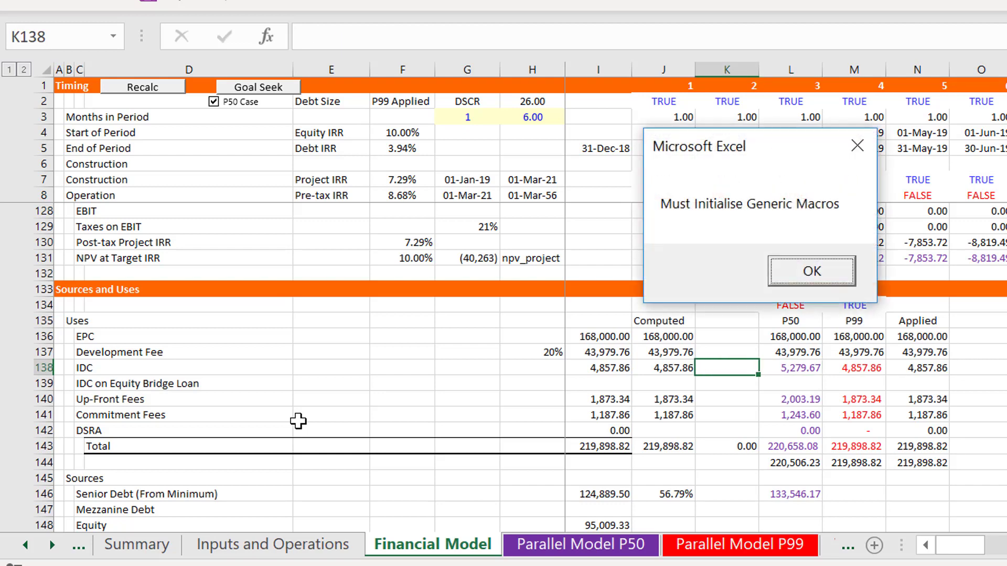
{"action": "key", "text": "Return"}
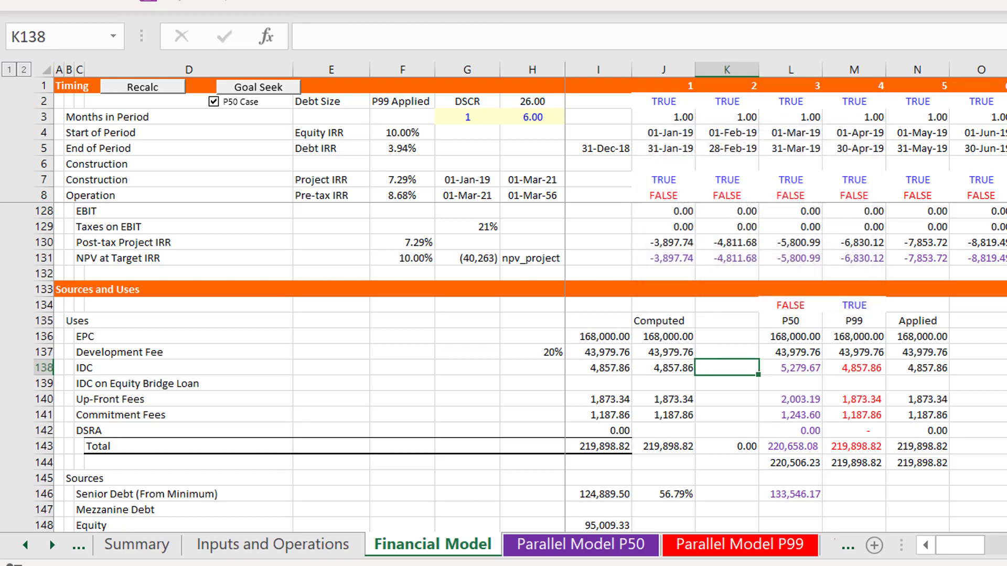
{"action": "mouse_move", "coordinate": [226, 565]}
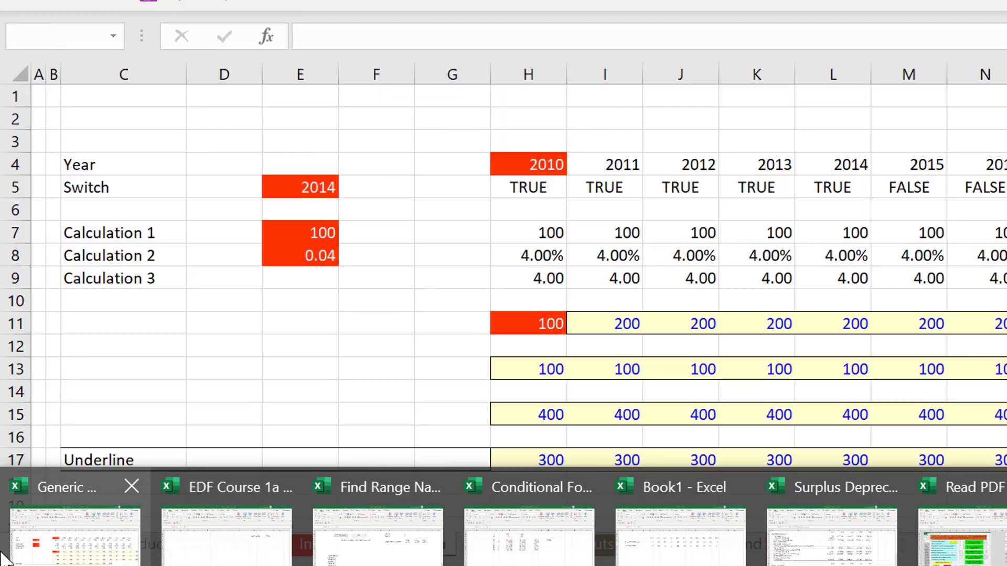
{"action": "left_click", "coordinate": [126, 538]}
{"action": "left_click", "coordinate": [130, 548]}
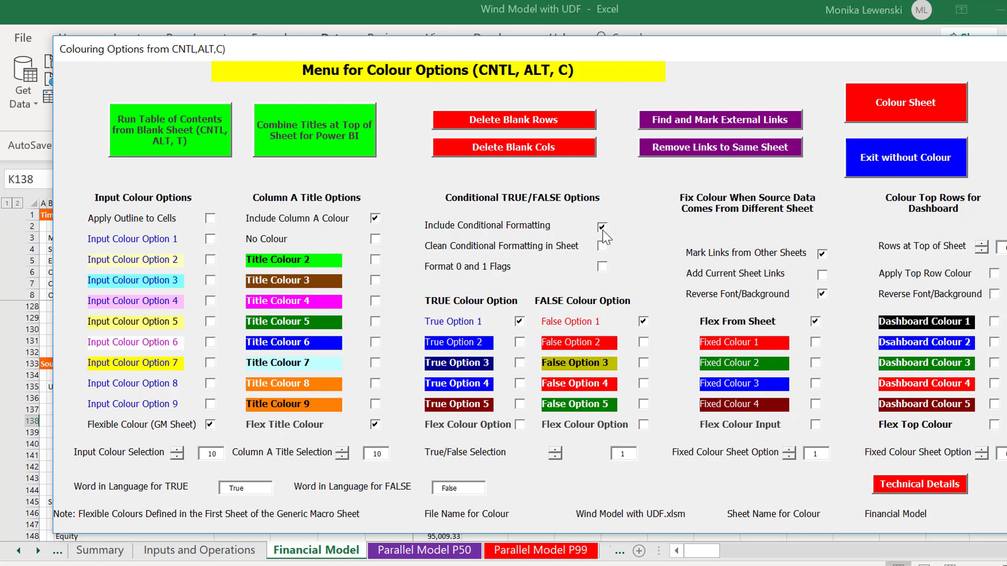
Colour the Financial Model sheet with True Option 3, False Option 3, Input Colour Option 2 and Title Colour 3
{"action": "left_click", "coordinate": [519, 363]}
{"action": "left_click", "coordinate": [211, 258]}
{"action": "left_click", "coordinate": [374, 281]}
{"action": "left_click", "coordinate": [890, 120]}
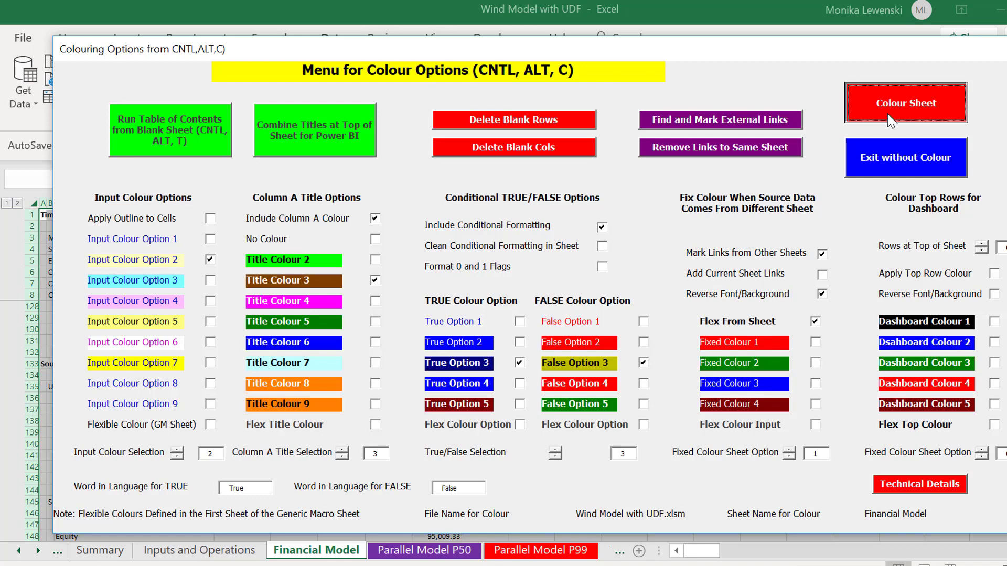
{"action": "left_click", "coordinate": [891, 122]}
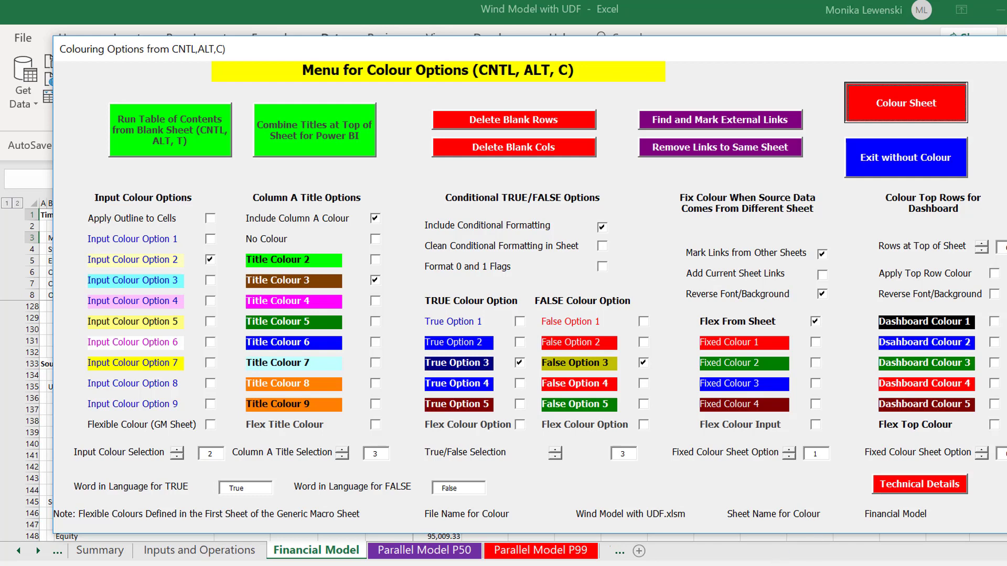
{"action": "left_click", "coordinate": [795, 537]}
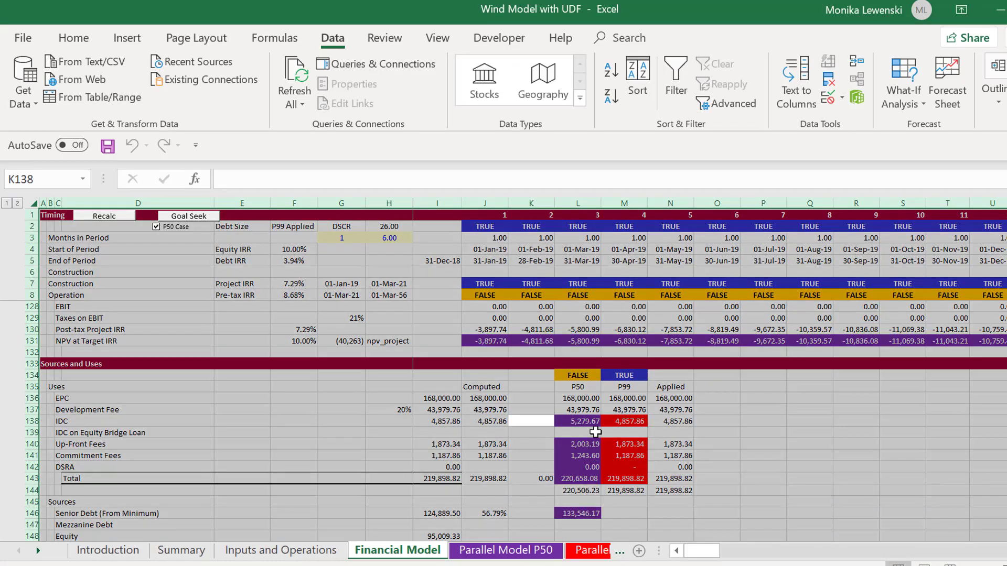
Check the IDC row on the recoloured sheet, including its P50 link and the total taken from the applied column
{"action": "key", "text": "Left"}
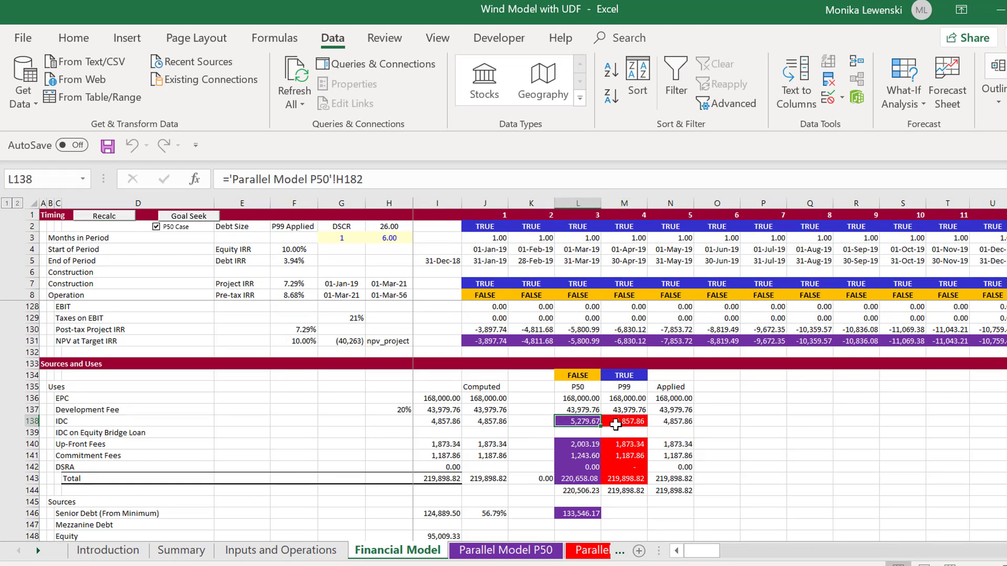
{"action": "key", "text": "Left"}
{"action": "key", "text": "Left"}
{"action": "key", "text": "Left"}
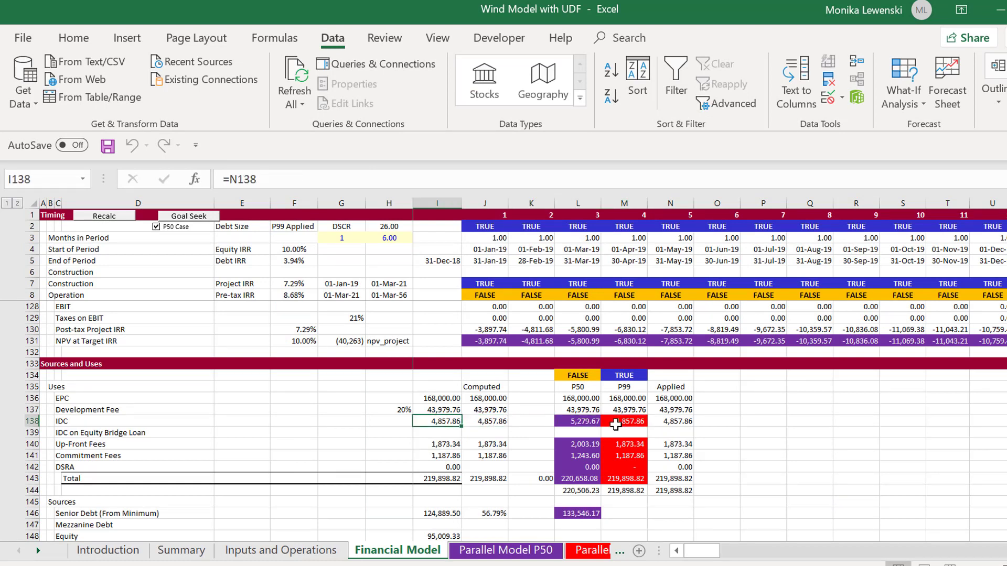
{"action": "key", "text": "Right"}
{"action": "key", "text": "Right"}
{"action": "key", "text": "Right"}
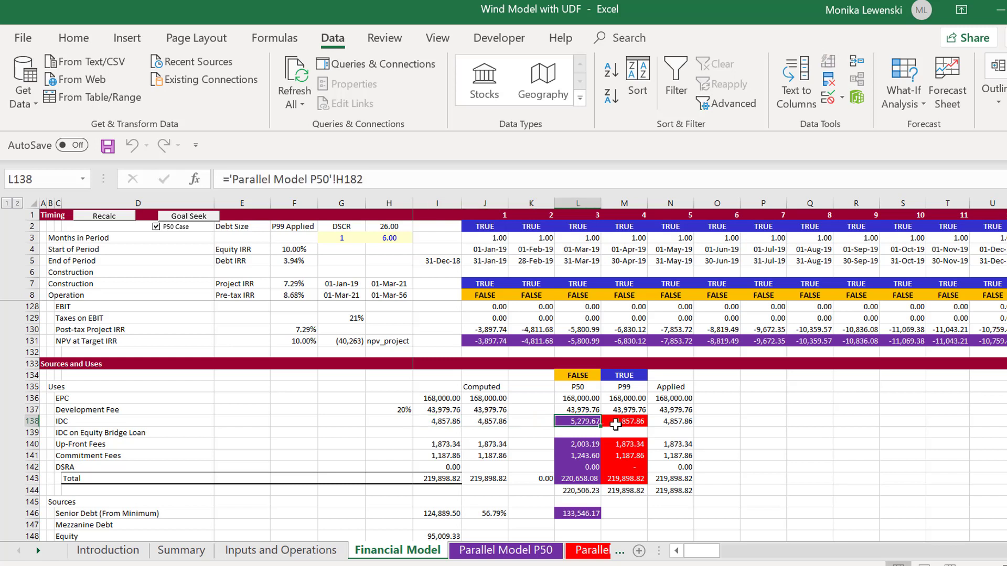
Examine the P50 column's links to its parallel model for the IDC, fees, DSRA and total uses
{"action": "key", "text": "Down"}
{"action": "key", "text": "Down"}
{"action": "key", "text": "Down"}
{"action": "key", "text": "Down"}
{"action": "key", "text": "Down"}
{"action": "key", "text": "Down"}
{"action": "key", "text": "Down"}
{"action": "key", "text": "Down"}
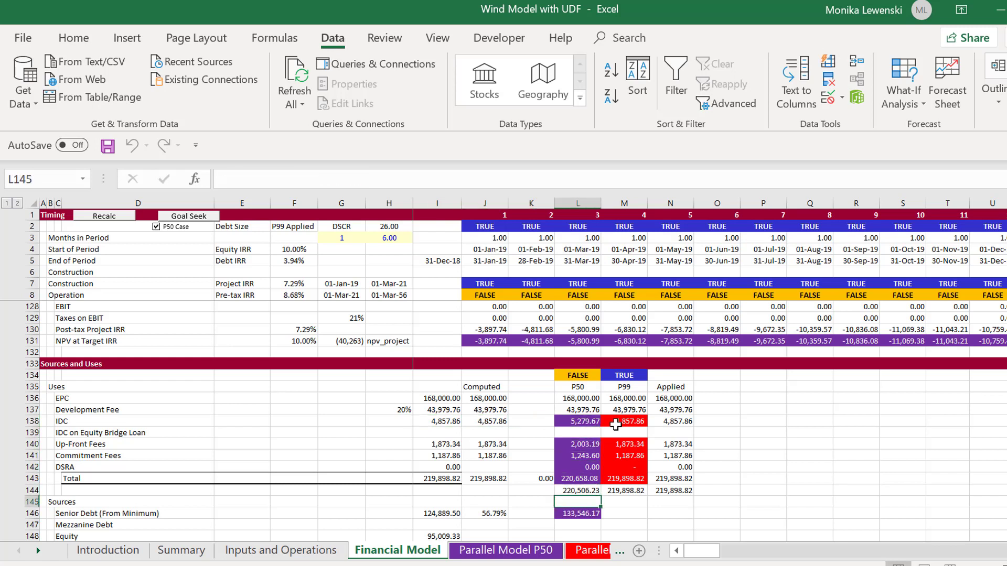
{"action": "key", "text": "Up"}
{"action": "key", "text": "Up"}
{"action": "key", "text": "Up"}
{"action": "key", "text": "Up"}
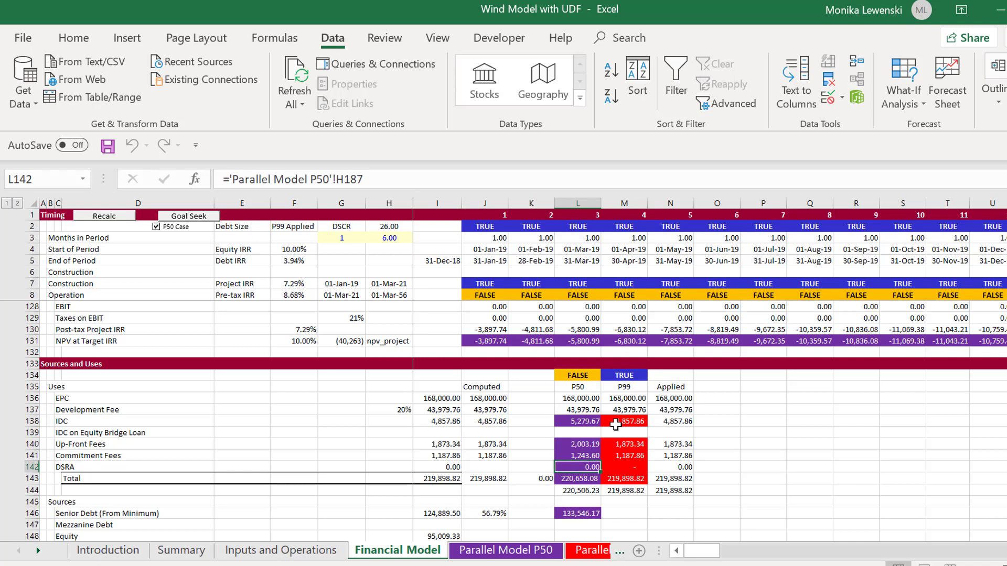
{"action": "key", "text": "Up"}
{"action": "key", "text": "Up"}
{"action": "key", "text": "Up"}
Review the Sources rows and the equity up-front and pro-rata split beneath them
{"action": "key", "text": "Down"}
{"action": "key", "text": "Down"}
{"action": "key", "text": "Down"}
{"action": "key", "text": "Down"}
{"action": "key", "text": "Down"}
{"action": "key", "text": "Down"}
{"action": "key", "text": "Down"}
{"action": "key", "text": "Down"}
{"action": "key", "text": "Down"}
{"action": "key", "text": "Down"}
{"action": "key", "text": "Down"}
{"action": "key", "text": "Down"}
{"action": "key", "text": "Down"}
{"action": "key", "text": "Down"}
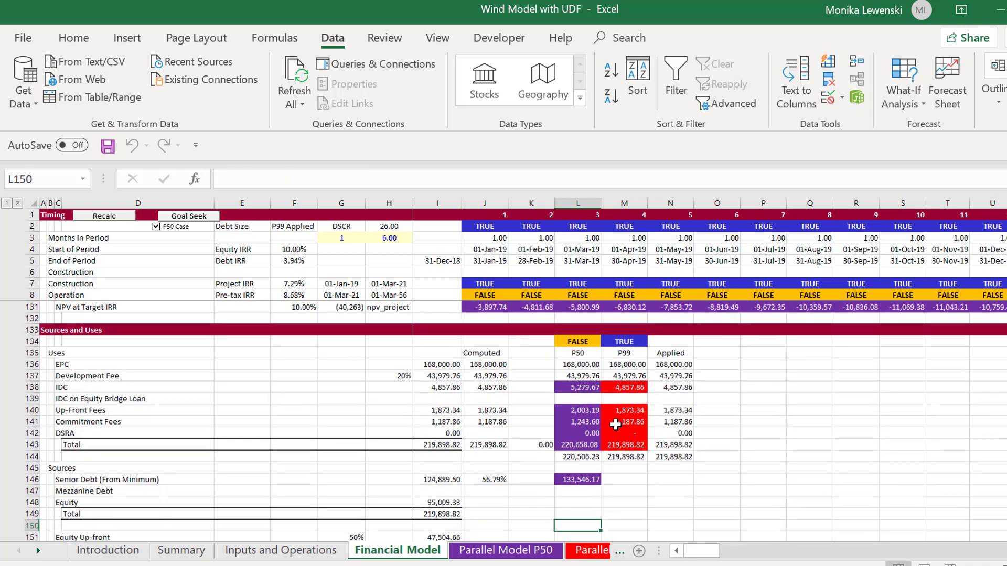
{"action": "key", "text": "Down"}
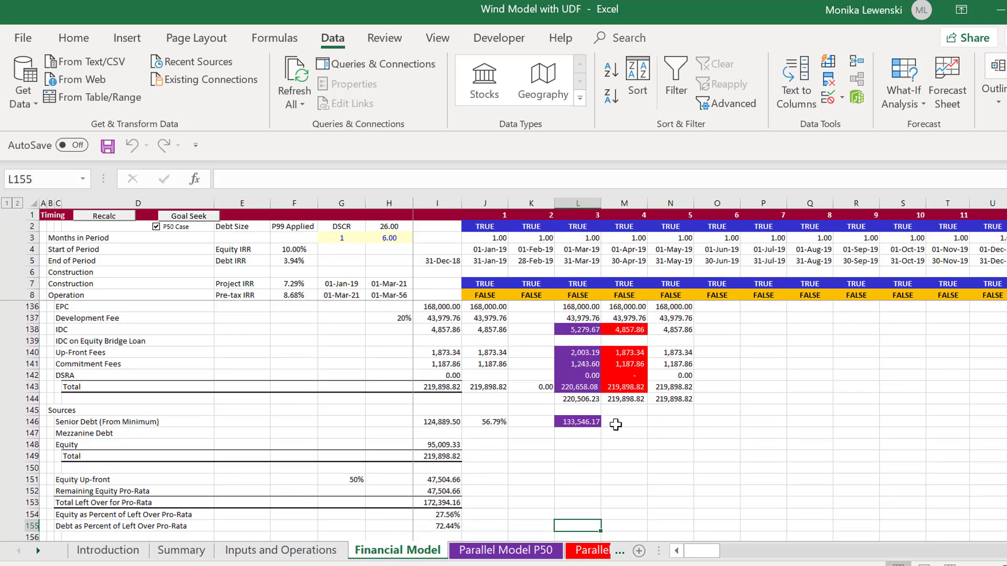
Review the recoloured rows from capital expenditures and project IRR down through the Uses and Sources tables
{"action": "key", "text": "Page_Up"}
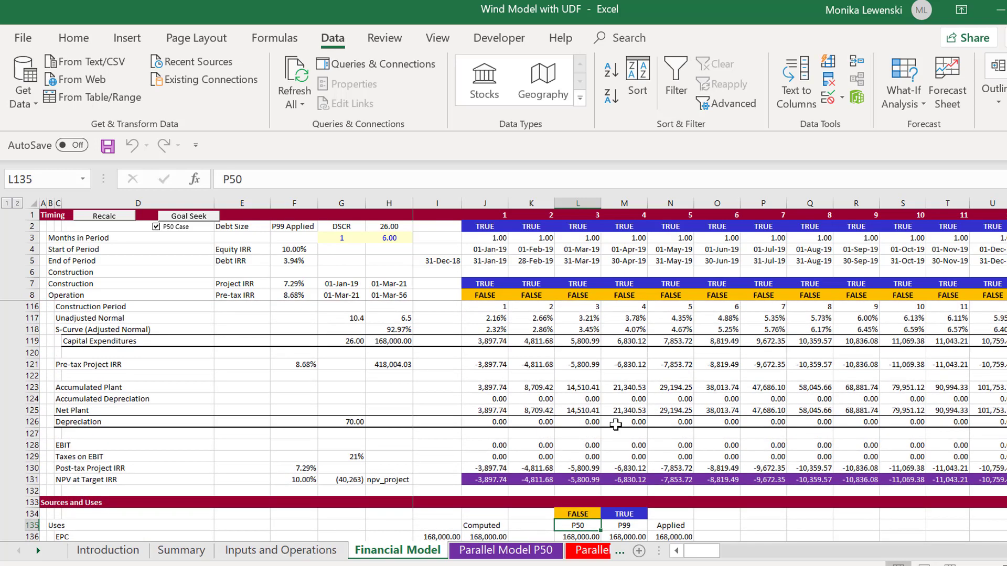
{"action": "key", "text": "Down"}
{"action": "key", "text": "Down"}
{"action": "key", "text": "Down"}
{"action": "key", "text": "Down"}
{"action": "key", "text": "Down"}
{"action": "key", "text": "Down"}
{"action": "key", "text": "Down"}
{"action": "key", "text": "Down"}
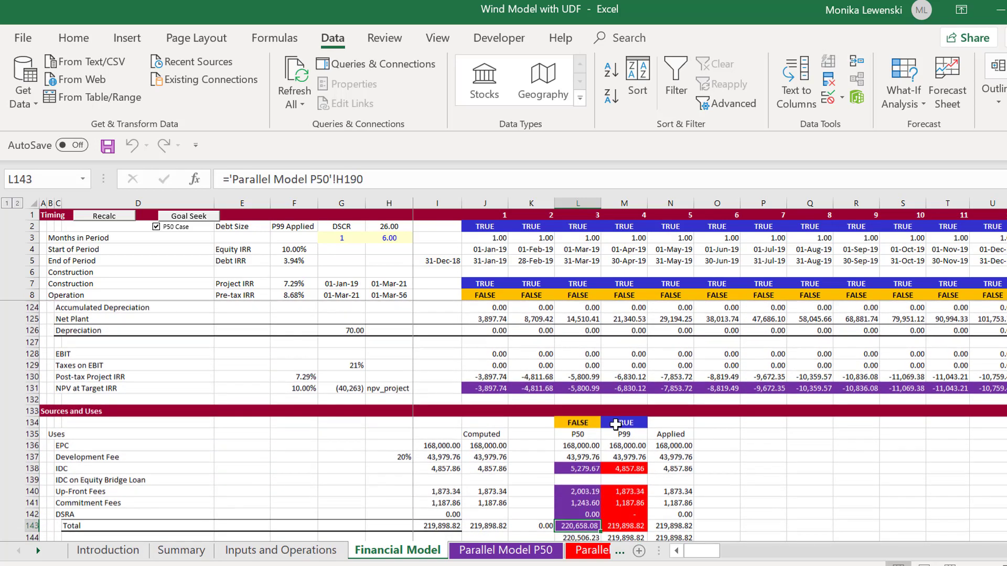
{"action": "key", "text": "Down"}
{"action": "key", "text": "Down"}
{"action": "key", "text": "Down"}
{"action": "key", "text": "Down"}
{"action": "key", "text": "Down"}
{"action": "key", "text": "Down"}
{"action": "key", "text": "Down"}
{"action": "key", "text": "Down"}
{"action": "key", "text": "Down"}
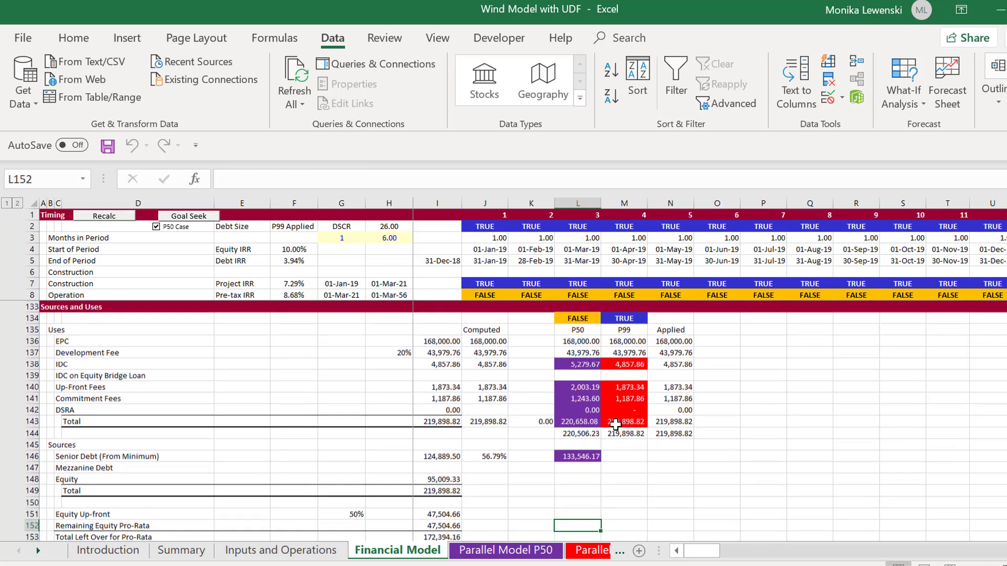
Follow the equity and debt pro-rata percentages down to the start of the Re-financing Sources and Uses section
{"action": "key", "text": "Down"}
{"action": "key", "text": "Down"}
{"action": "key", "text": "Left"}
{"action": "key", "text": "Left"}
{"action": "key", "text": "Left"}
{"action": "key", "text": "Left"}
{"action": "key", "text": "Left"}
{"action": "key", "text": "Left"}
{"action": "key", "text": "Left"}
{"action": "key", "text": "Left"}
{"action": "key", "text": "Left"}
{"action": "key", "text": "Left"}
{"action": "key", "text": "Left"}
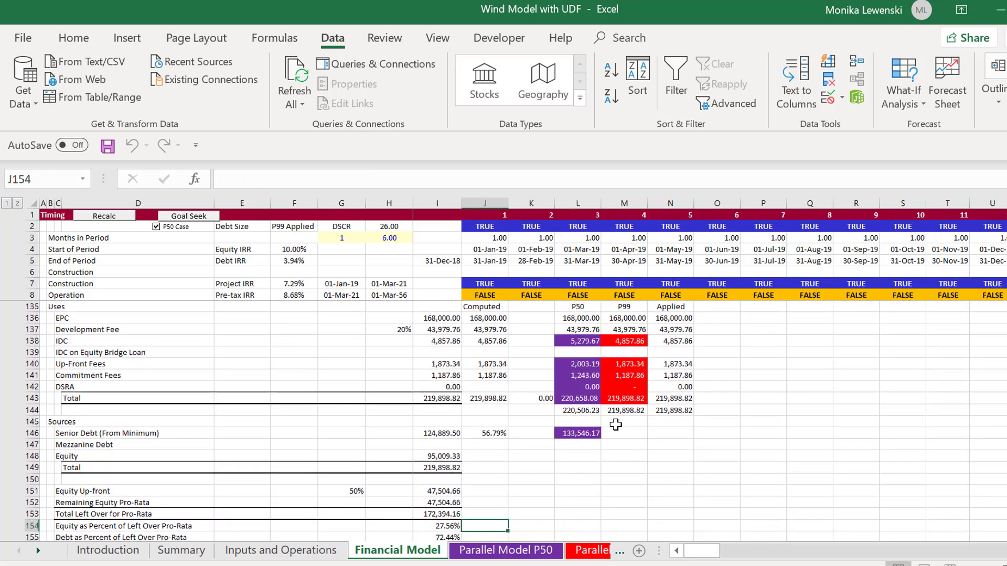
{"action": "key", "text": "Down"}
{"action": "key", "text": "Down"}
{"action": "key", "text": "Down"}
{"action": "key", "text": "Down"}
{"action": "key", "text": "Down"}
{"action": "key", "text": "Down"}
{"action": "key", "text": "Down"}
{"action": "key", "text": "Down"}
{"action": "key", "text": "Down"}
{"action": "key", "text": "Down"}
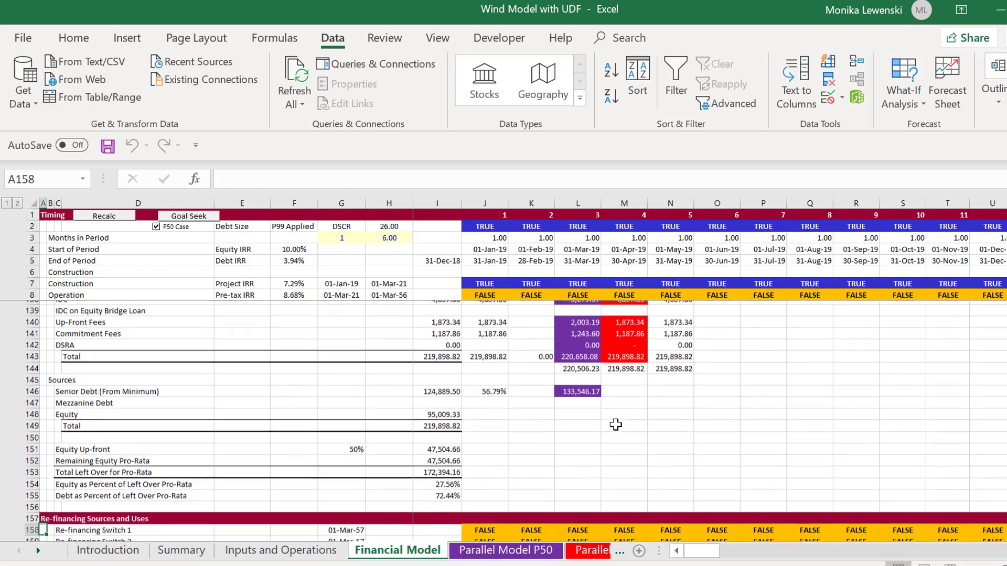
Examine the Re-financing Sources and Uses section, including its switches, sculpting amounts, repayments and super dividends
{"action": "key", "text": "Down"}
{"action": "key", "text": "Down"}
{"action": "key", "text": "Down"}
{"action": "key", "text": "Down"}
{"action": "key", "text": "Down"}
{"action": "key", "text": "Down"}
{"action": "key", "text": "Down"}
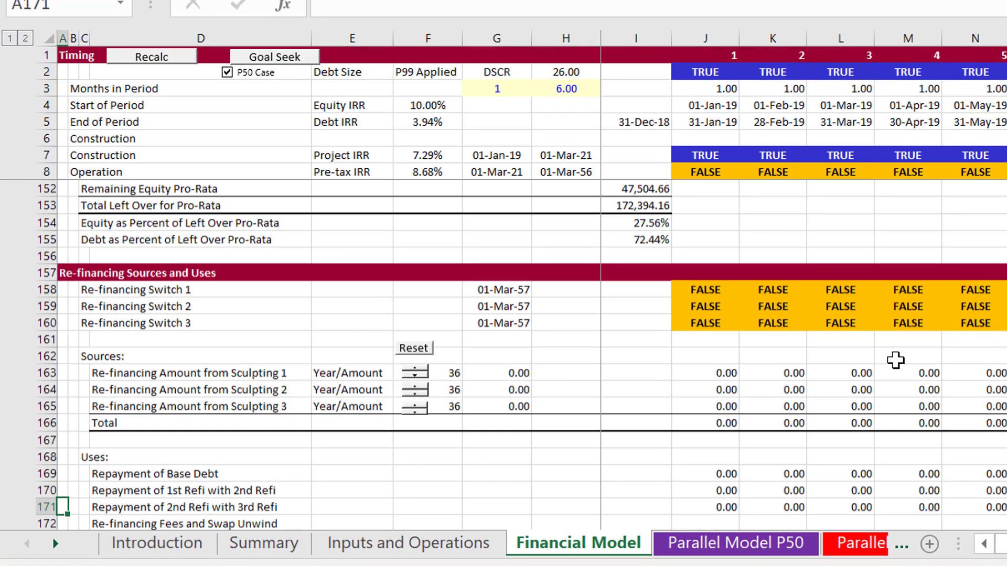
{"action": "key", "text": "Down"}
{"action": "key", "text": "Down"}
{"action": "key", "text": "Down"}
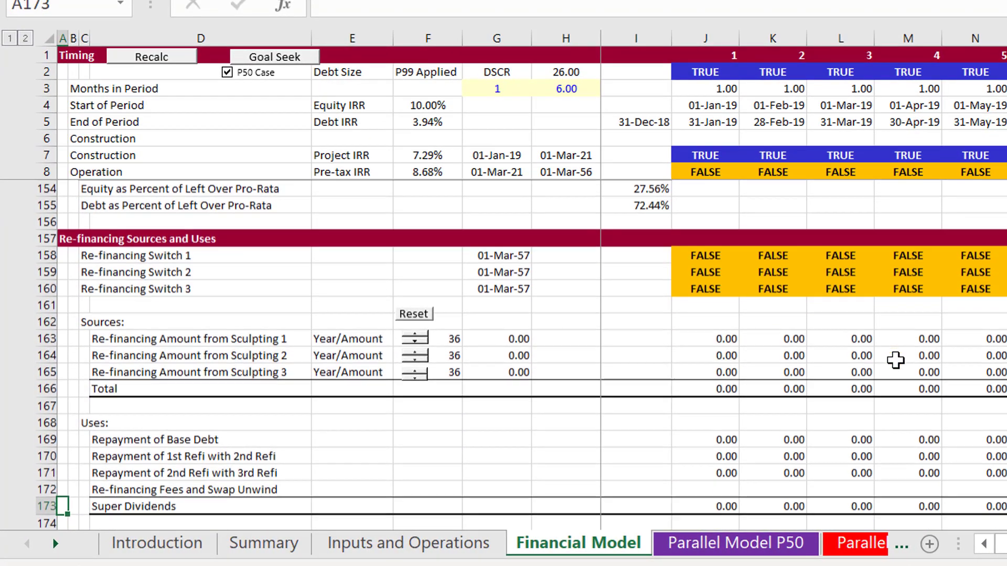
{"action": "key", "text": "Up"}
{"action": "key", "text": "Up"}
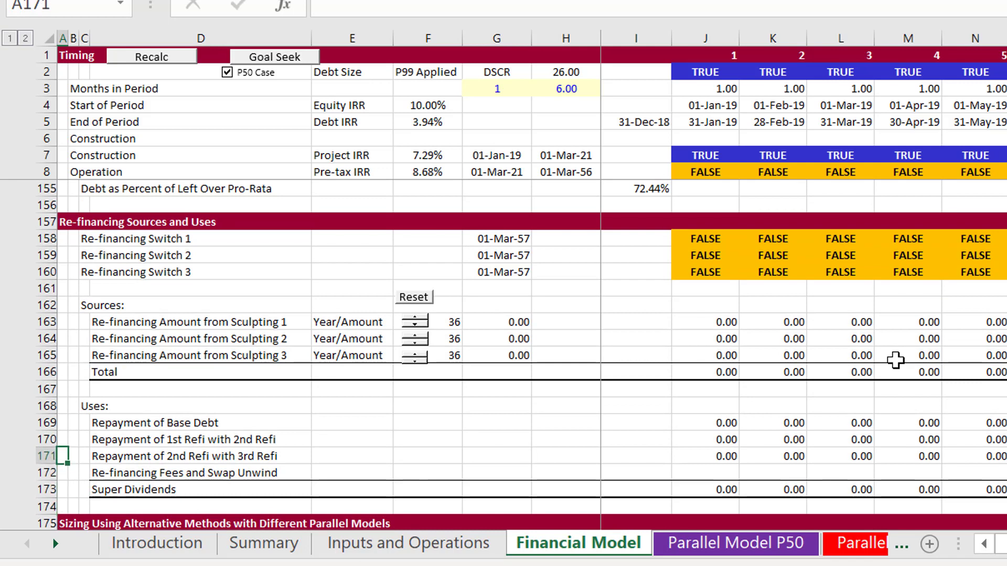
Re-examine the project's Uses and Sources tables above the Re-financing section, including senior debt and equity
{"action": "key", "text": "Page_Up"}
{"action": "key", "text": "Up"}
{"action": "key", "text": "Up"}
{"action": "key", "text": "Up"}
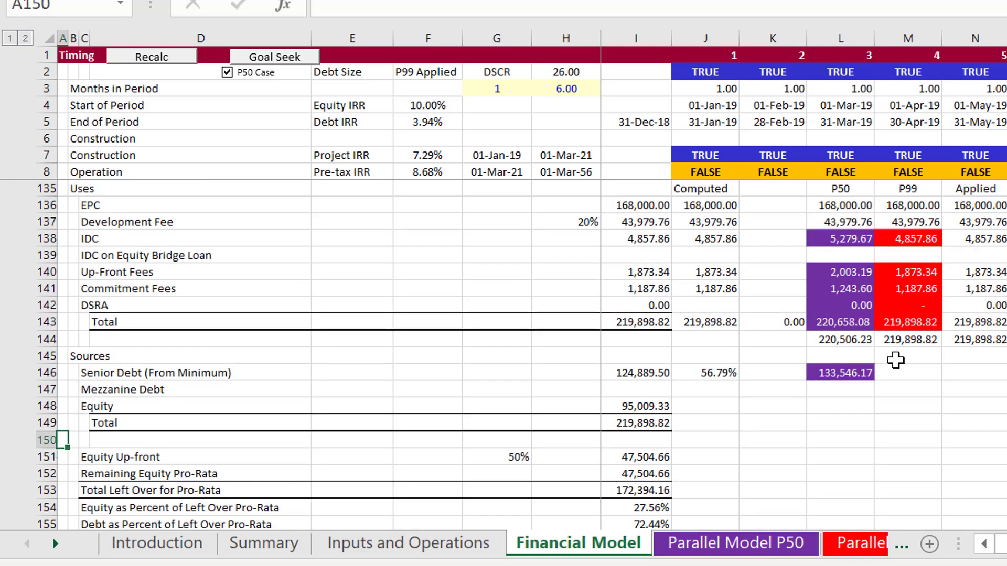
{"action": "key", "text": "Down"}
{"action": "key", "text": "Down"}
{"action": "key", "text": "Down"}
{"action": "key", "text": "Down"}
{"action": "key", "text": "Down"}
{"action": "key", "text": "Down"}
{"action": "key", "text": "Down"}
{"action": "key", "text": "Down"}
{"action": "key", "text": "Down"}
{"action": "key", "text": "Down"}
{"action": "key", "text": "Down"}
{"action": "key", "text": "Down"}
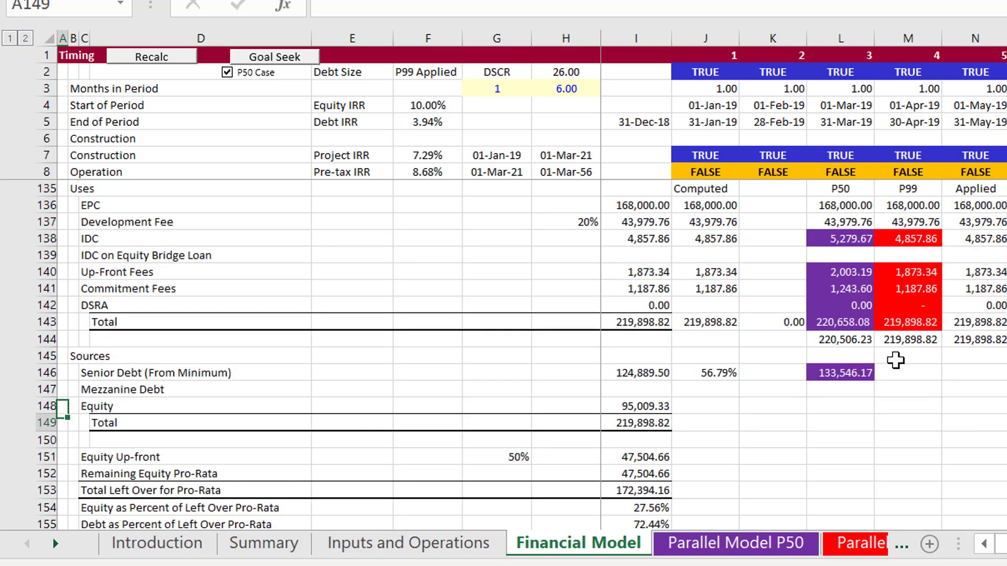
Trace the rows from the equity up-front and pro-rata split down to the re-financing repayments
{"action": "key", "text": "Down"}
{"action": "key", "text": "Down"}
{"action": "key", "text": "Down"}
{"action": "key", "text": "Down"}
{"action": "key", "text": "Down"}
{"action": "key", "text": "Down"}
{"action": "key", "text": "Down"}
{"action": "key", "text": "Down"}
{"action": "key", "text": "Down"}
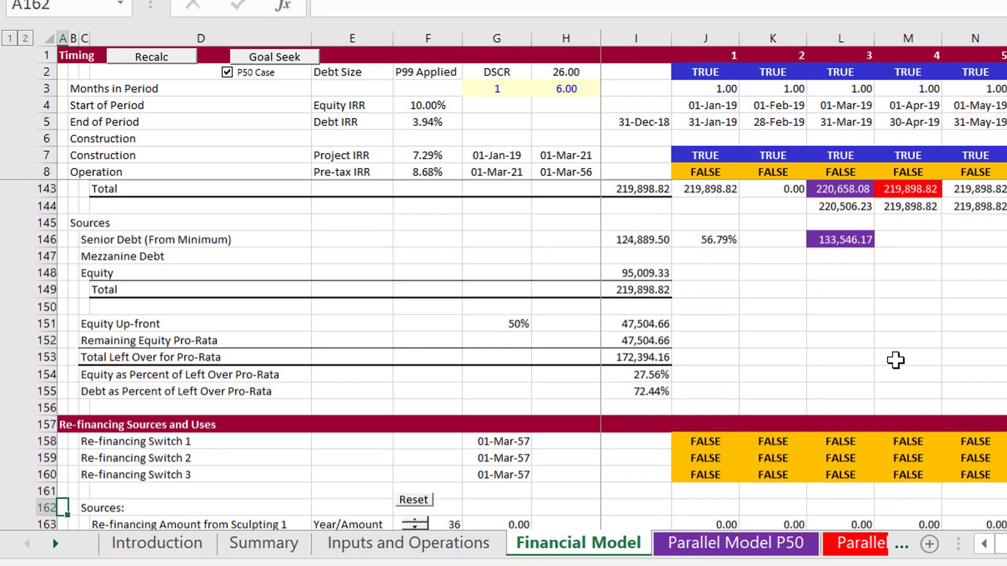
{"action": "key", "text": "Down"}
{"action": "key", "text": "Down"}
{"action": "key", "text": "Down"}
{"action": "key", "text": "Down"}
{"action": "key", "text": "Down"}
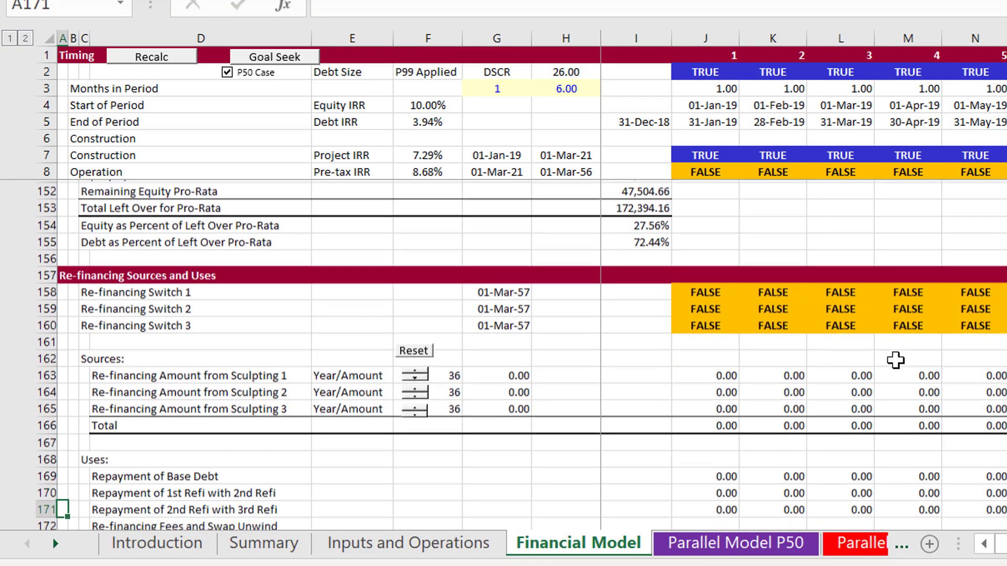
Review the re-financing Sources rows, from the repayment lines back up to the three sculpting amounts
{"action": "key", "text": "Up"}
{"action": "key", "text": "Up"}
{"action": "key", "text": "Up"}
{"action": "key", "text": "Up"}
{"action": "key", "text": "Up"}
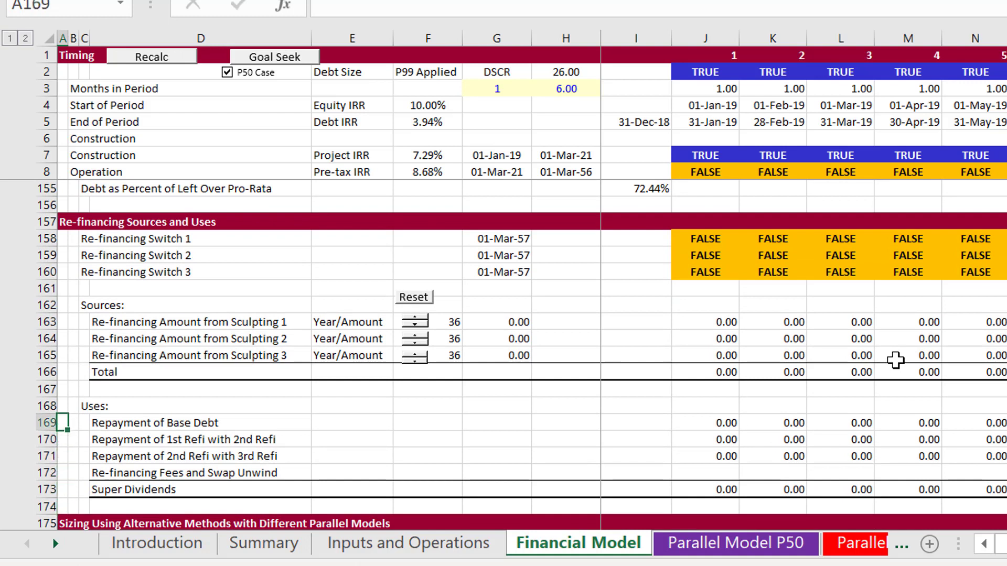
{"action": "key", "text": "Up"}
{"action": "key", "text": "Up"}
{"action": "key", "text": "Up"}
{"action": "key", "text": "Up"}
{"action": "key", "text": "Up"}
{"action": "key", "text": "Up"}
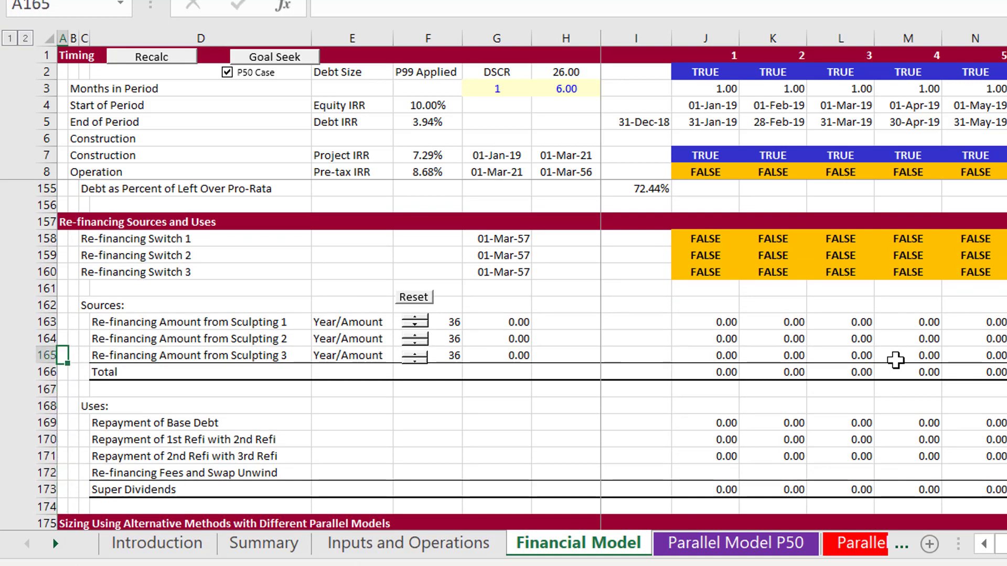
Scan the Re-financing Amount from Sculpting 1 row across the monthly periods and return to its row label
{"action": "key", "text": "Right"}
{"action": "key", "text": "Right"}
{"action": "key", "text": "Right"}
{"action": "key", "text": "Right"}
{"action": "key", "text": "Right"}
{"action": "key", "text": "Right"}
{"action": "key", "text": "Right"}
{"action": "key", "text": "Right"}
{"action": "key", "text": "Right"}
{"action": "key", "text": "Right"}
{"action": "key", "text": "Right"}
{"action": "key", "text": "Right"}
{"action": "key", "text": "Right"}
{"action": "key", "text": "Right"}
{"action": "key", "text": "Right"}
{"action": "key", "text": "Right"}
{"action": "key", "text": "Right"}
{"action": "key", "text": "Right"}
{"action": "key", "text": "Right"}
{"action": "key", "text": "Right"}
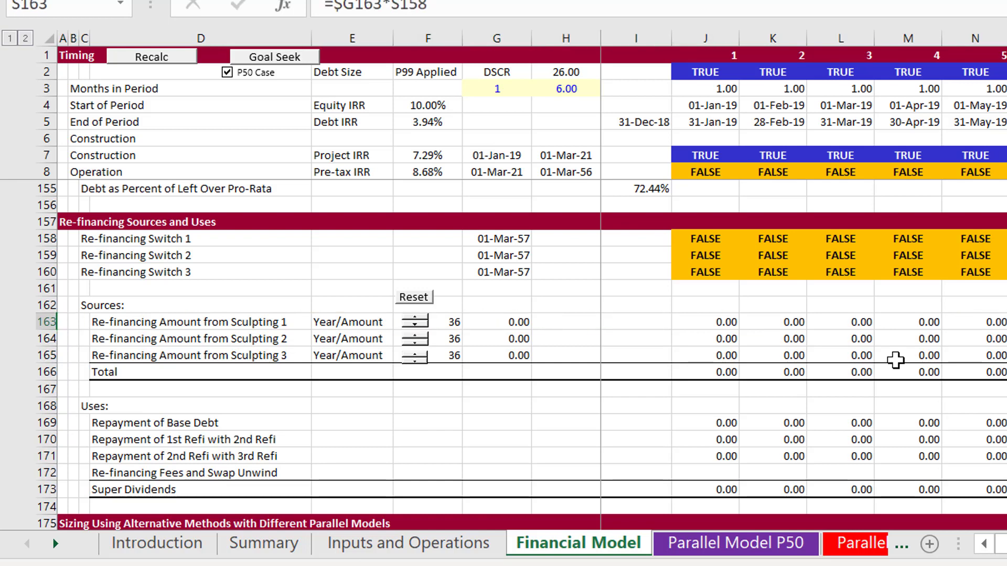
{"action": "key", "text": "Right"}
{"action": "key", "text": "Right"}
{"action": "key", "text": "Right"}
{"action": "key", "text": "Right"}
{"action": "key", "text": "Right"}
{"action": "key", "text": "Left"}
{"action": "key", "text": "Left"}
{"action": "key", "text": "Left"}
{"action": "key", "text": "Left"}
{"action": "key", "text": "Left"}
{"action": "key", "text": "Left"}
{"action": "key", "text": "Left"}
{"action": "key", "text": "Left"}
{"action": "key", "text": "Left"}
{"action": "key", "text": "Left"}
{"action": "key", "text": "Left"}
{"action": "key", "text": "Left"}
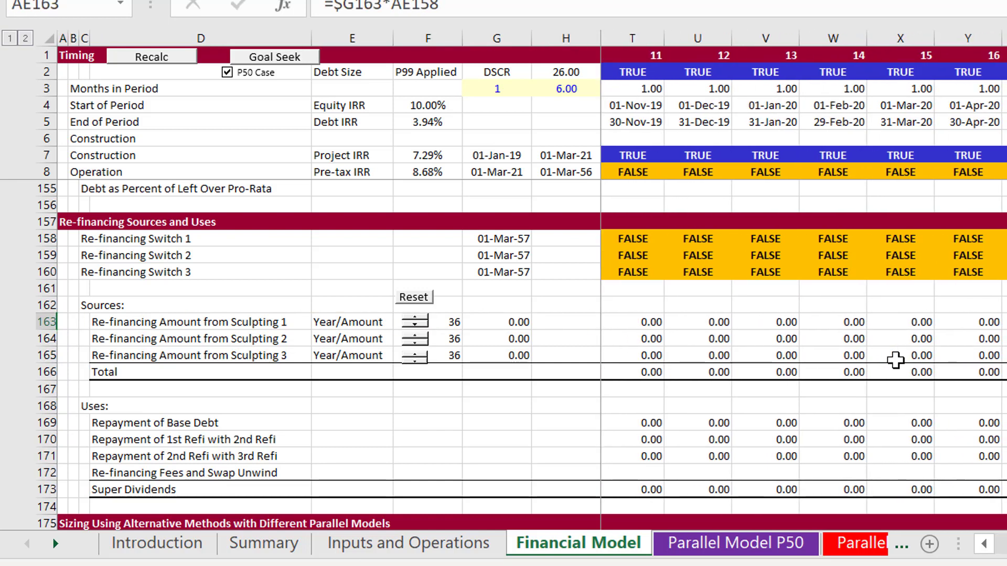
{"action": "key", "text": "Left"}
{"action": "key", "text": "Left"}
{"action": "key", "text": "Left"}
{"action": "key", "text": "Left"}
{"action": "key", "text": "Left"}
{"action": "key", "text": "Left"}
{"action": "key", "text": "Left"}
{"action": "key", "text": "Left"}
{"action": "key", "text": "Left"}
{"action": "key", "text": "Left"}
{"action": "key", "text": "Left"}
{"action": "key", "text": "Left"}
{"action": "key", "text": "Left"}
{"action": "key", "text": "Left"}
{"action": "key", "text": "Left"}
{"action": "key", "text": "Left"}
{"action": "key", "text": "Left"}
{"action": "key", "text": "Left"}
{"action": "key", "text": "Left"}
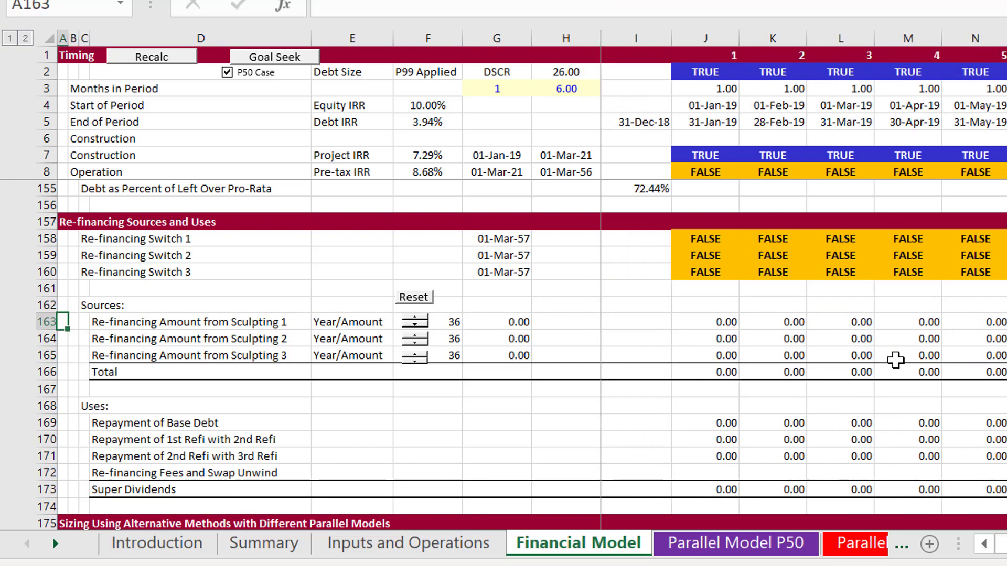
Review the re-financing Uses rows, from Repayment of Base Debt through Re-financing Fees and Swap Unwind
{"action": "key", "text": "Down"}
{"action": "key", "text": "Down"}
{"action": "key", "text": "Down"}
{"action": "key", "text": "Down"}
{"action": "key", "text": "Down"}
{"action": "key", "text": "Down"}
{"action": "key", "text": "Down"}
{"action": "key", "text": "Down"}
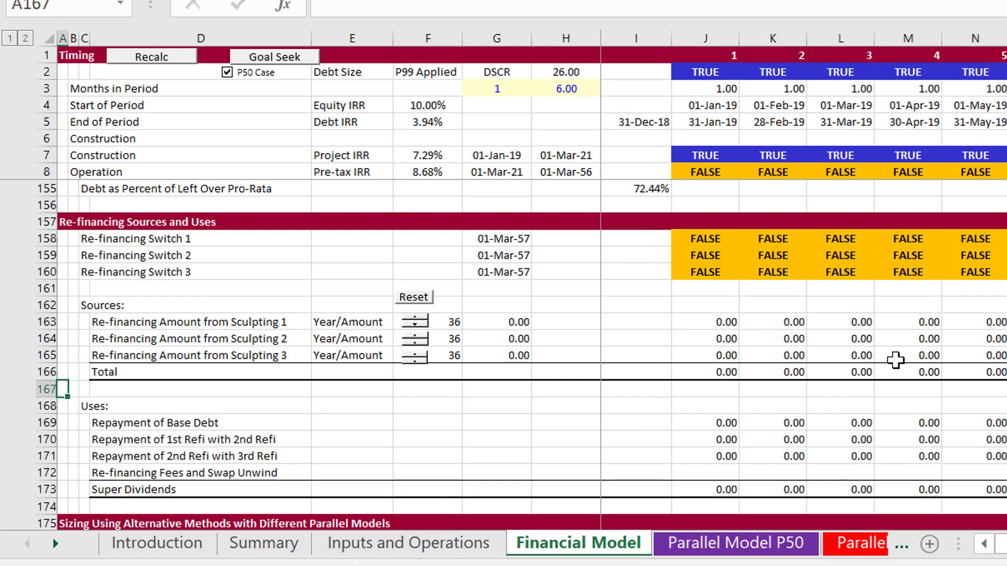
{"action": "key", "text": "Up"}
{"action": "key", "text": "Up"}
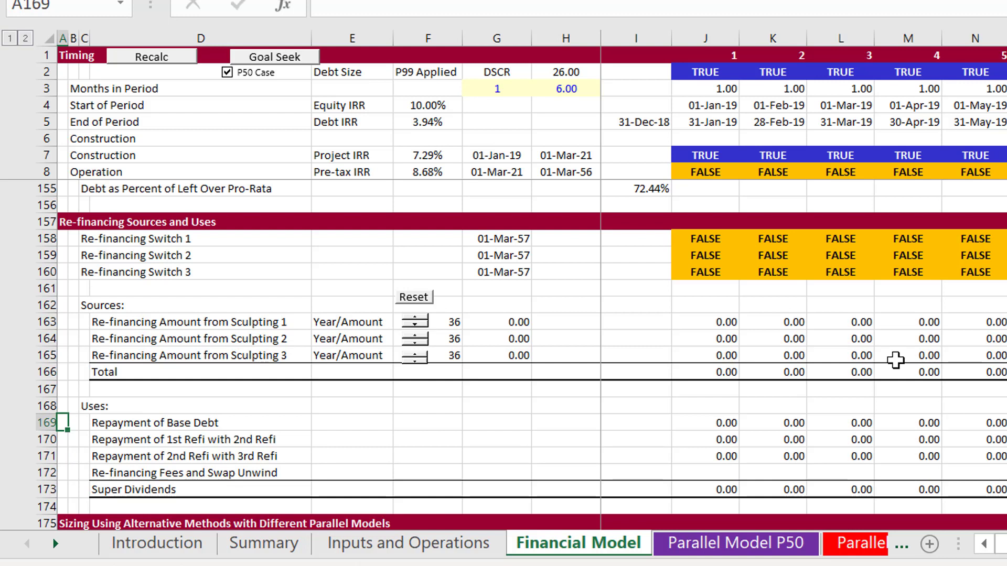
{"action": "key", "text": "Down"}
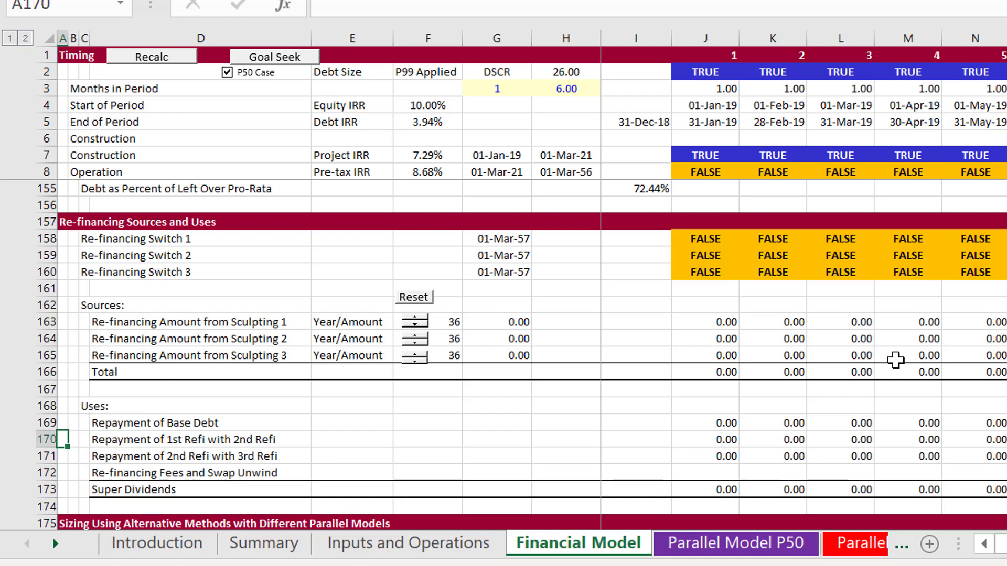
{"action": "key", "text": "Down"}
{"action": "key", "text": "Down"}
{"action": "key", "text": "Up"}
{"action": "key", "text": "Up"}
{"action": "key", "text": "Up"}
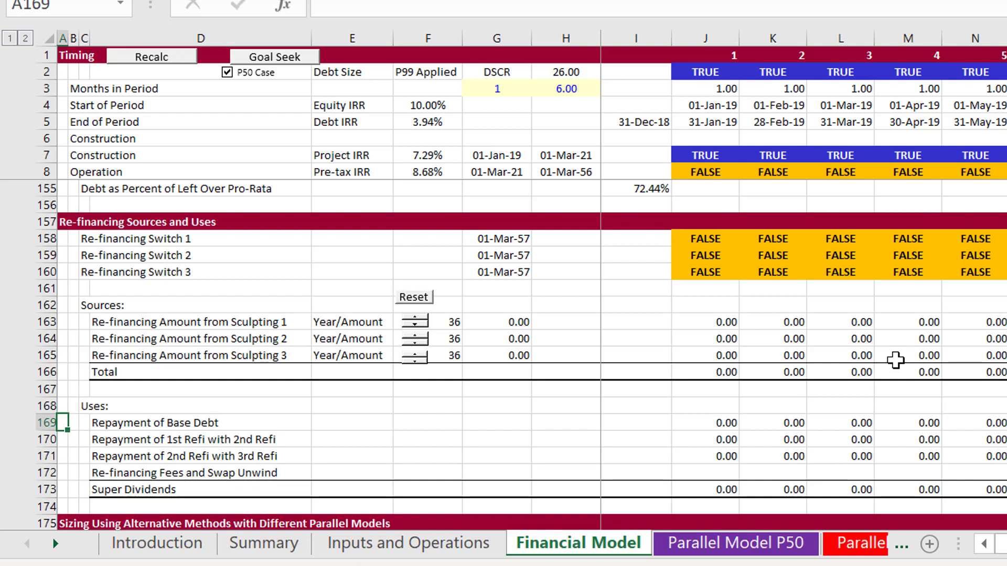
{"action": "key", "text": "Down"}
{"action": "key", "text": "Down"}
{"action": "key", "text": "Down"}
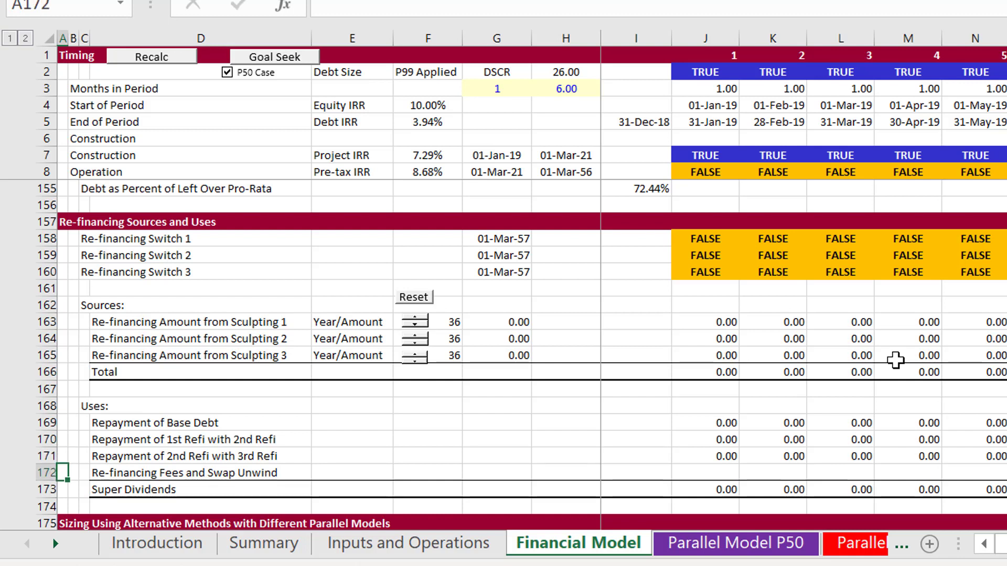
{"action": "key", "text": "Right"}
{"action": "key", "text": "Right"}
{"action": "key", "text": "Right"}
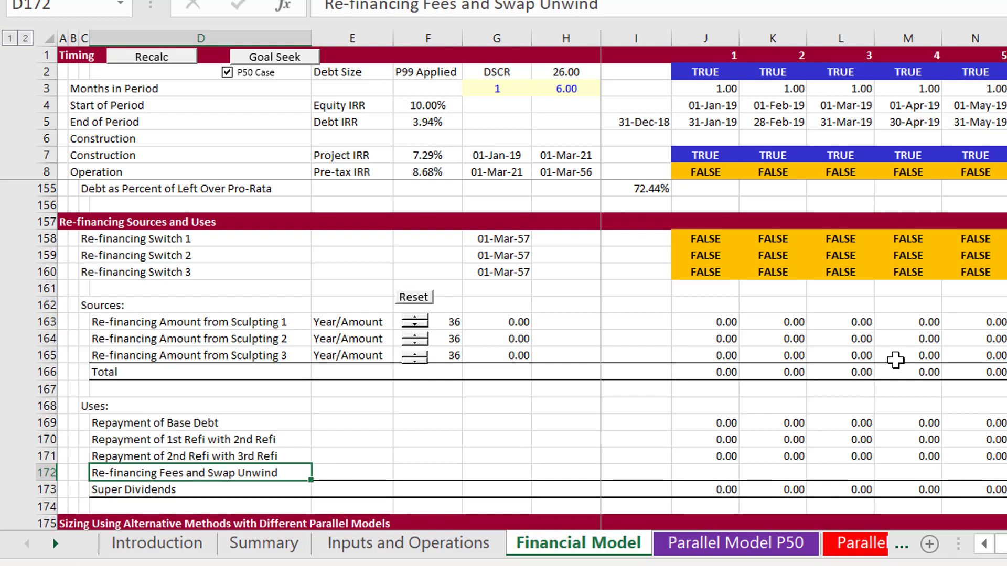
Follow the rows past Super Dividends into the Sizing Using Alternative Methods section and its P50 base debt size block
{"action": "key", "text": "Down"}
{"action": "key", "text": "Down"}
{"action": "key", "text": "Down"}
{"action": "key", "text": "Down"}
{"action": "key", "text": "Down"}
{"action": "key", "text": "Down"}
{"action": "key", "text": "Down"}
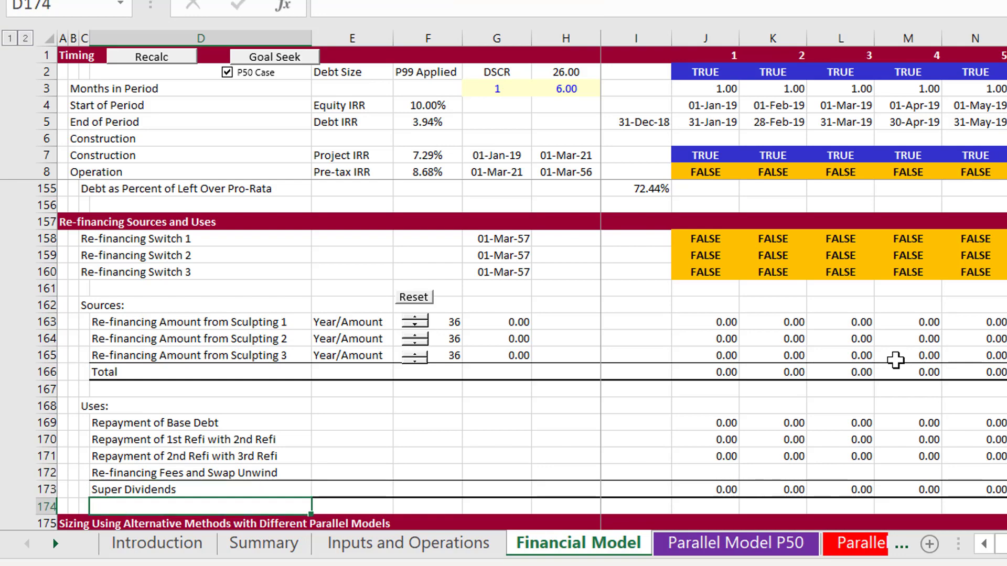
{"action": "key", "text": "Down"}
{"action": "key", "text": "Down"}
{"action": "key", "text": "Down"}
{"action": "key", "text": "Down"}
{"action": "key", "text": "Down"}
{"action": "key", "text": "Down"}
{"action": "key", "text": "Down"}
{"action": "key", "text": "Down"}
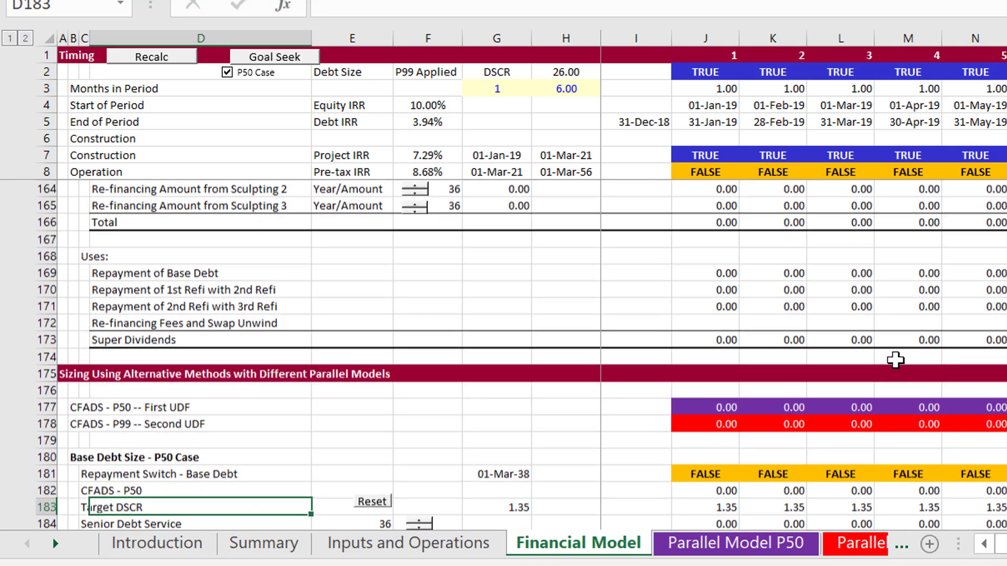
Inspect the P50 base debt sizing down to PV of Debt Service and return to the P50 CFADS row
{"action": "key", "text": "Left"}
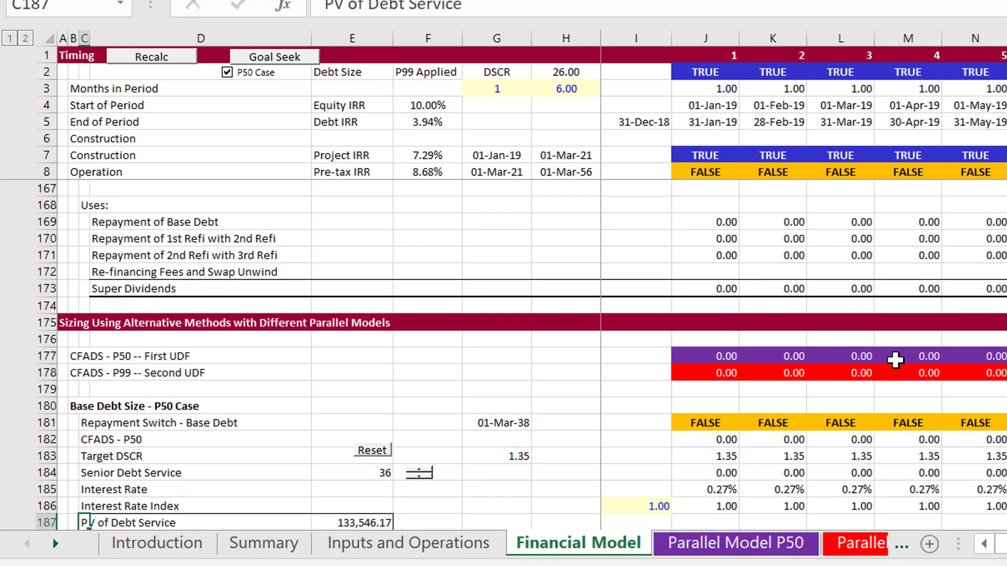
{"action": "key", "text": "Up"}
{"action": "key", "text": "Up"}
{"action": "key", "text": "Up"}
{"action": "key", "text": "Up"}
{"action": "key", "text": "Up"}
{"action": "key", "text": "Up"}
{"action": "key", "text": "Up"}
{"action": "key", "text": "Up"}
{"action": "key", "text": "Up"}
{"action": "key", "text": "Up"}
{"action": "key", "text": "Up"}
{"action": "key", "text": "Up"}
{"action": "key", "text": "Down"}
{"action": "key", "text": "Down"}
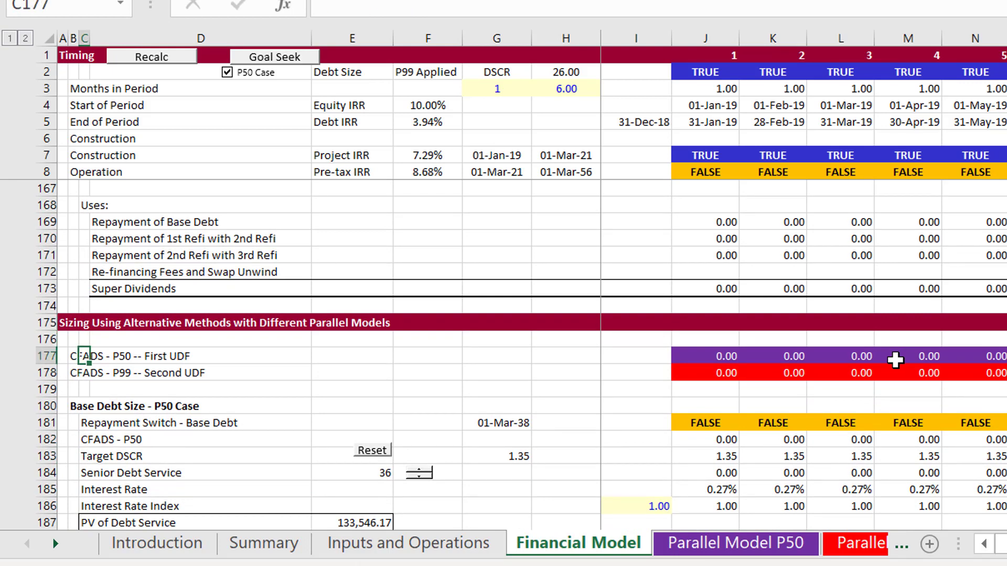
Scan the CFADS - P50 First UDF row from its label across the construction months into the operating periods
{"action": "key", "text": "Right"}
{"action": "key", "text": "Right"}
{"action": "key", "text": "Right"}
{"action": "key", "text": "Right"}
{"action": "key", "text": "Right"}
{"action": "key", "text": "Right"}
{"action": "key", "text": "Right"}
{"action": "key", "text": "Right"}
{"action": "key", "text": "Right"}
{"action": "key", "text": "Right"}
{"action": "key", "text": "Right"}
{"action": "key", "text": "Right"}
{"action": "key", "text": "Right"}
{"action": "key", "text": "Right"}
{"action": "key", "text": "Right"}
{"action": "key", "text": "Right"}
{"action": "key", "text": "Right"}
{"action": "key", "text": "Right"}
{"action": "key", "text": "Right"}
{"action": "key", "text": "Right"}
{"action": "key", "text": "Right"}
{"action": "key", "text": "Right"}
{"action": "key", "text": "Right"}
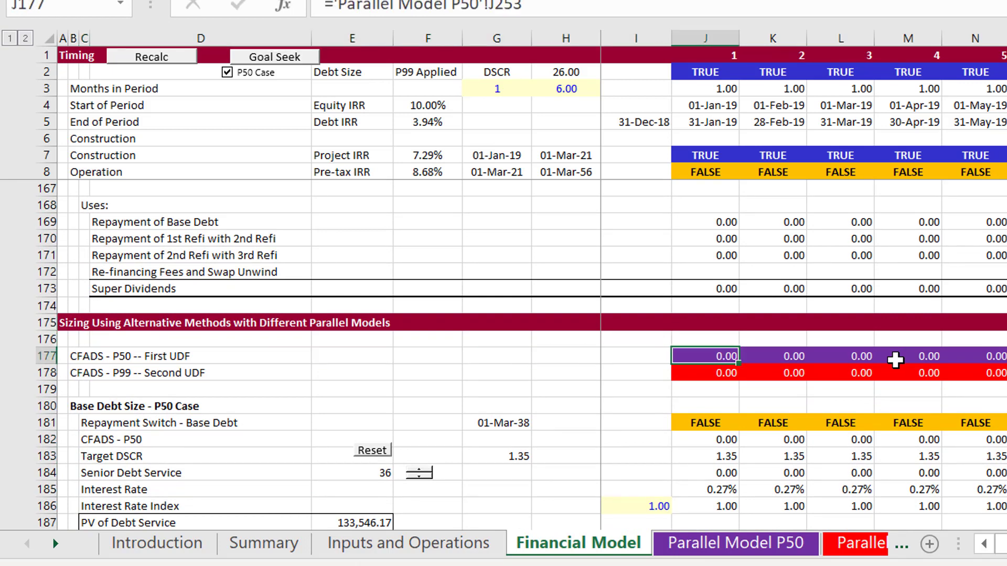
{"action": "key", "text": "Right"}
{"action": "key", "text": "Right"}
{"action": "key", "text": "Right"}
{"action": "key", "text": "Right"}
{"action": "key", "text": "Right"}
{"action": "key", "text": "Right"}
{"action": "key", "text": "Right"}
{"action": "key", "text": "Right"}
{"action": "key", "text": "Right"}
{"action": "key", "text": "Right"}
{"action": "key", "text": "Right"}
{"action": "key", "text": "Right"}
{"action": "key", "text": "Right"}
{"action": "key", "text": "Right"}
{"action": "key", "text": "Right"}
{"action": "key", "text": "Right"}
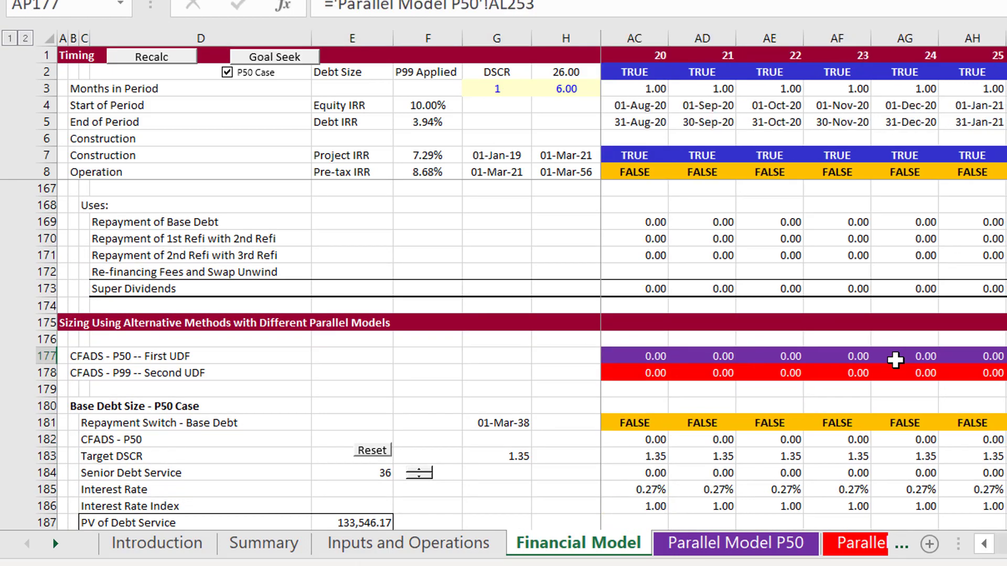
Examine the CFADS - P50 row around the changeover from construction to operation, checking its links to the Parallel Model P50 sheet
{"action": "key", "text": "Left"}
{"action": "key", "text": "Left"}
{"action": "key", "text": "Left"}
{"action": "key", "text": "Left"}
{"action": "key", "text": "Left"}
{"action": "key", "text": "Left"}
{"action": "key", "text": "Left"}
{"action": "key", "text": "Left"}
{"action": "key", "text": "Left"}
{"action": "key", "text": "Left"}
{"action": "key", "text": "Left"}
{"action": "key", "text": "Left"}
{"action": "key", "text": "Left"}
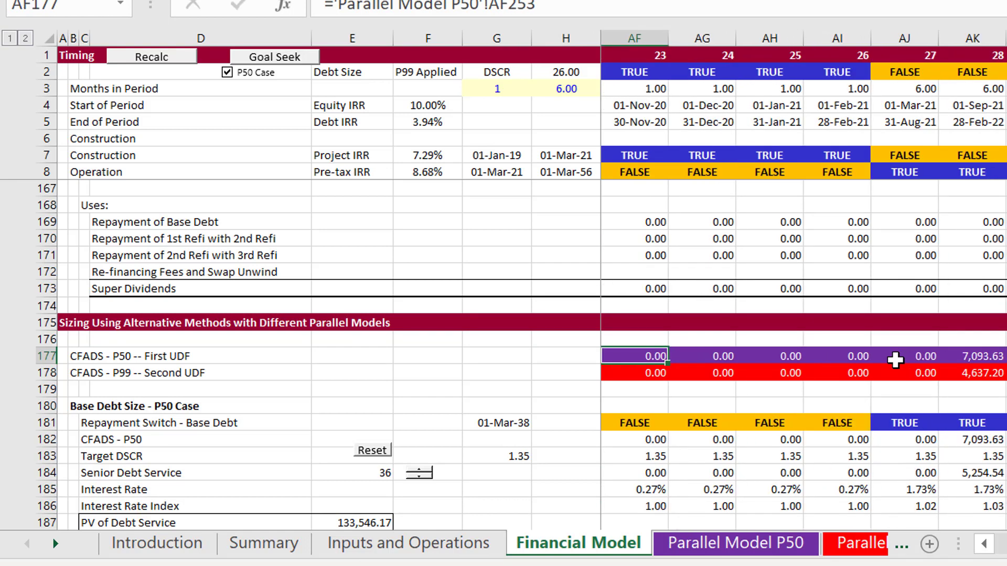
{"action": "key", "text": "Right"}
{"action": "key", "text": "Right"}
{"action": "key", "text": "Right"}
{"action": "key", "text": "Right"}
{"action": "key", "text": "Right"}
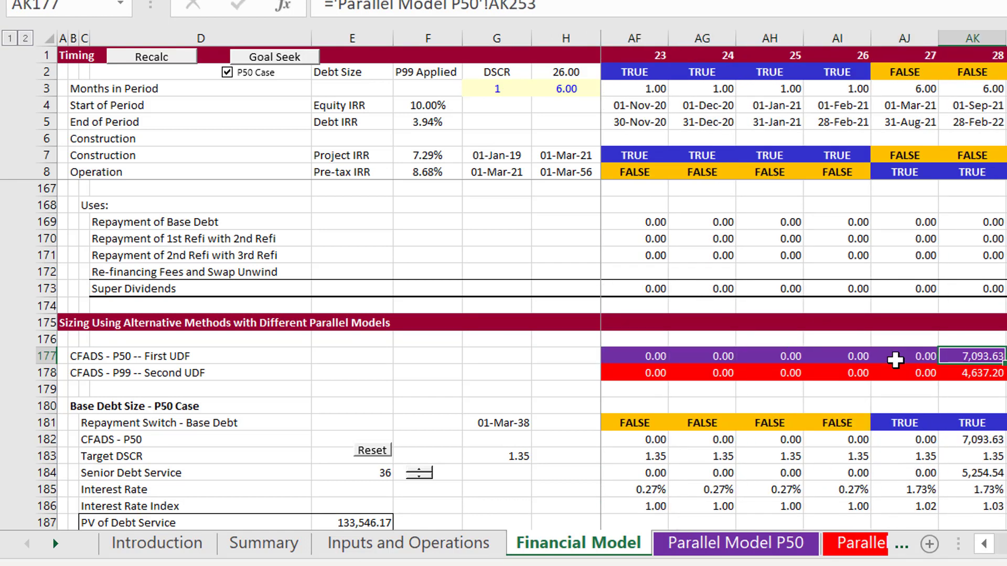
{"action": "key", "text": "Right"}
{"action": "key", "text": "Right"}
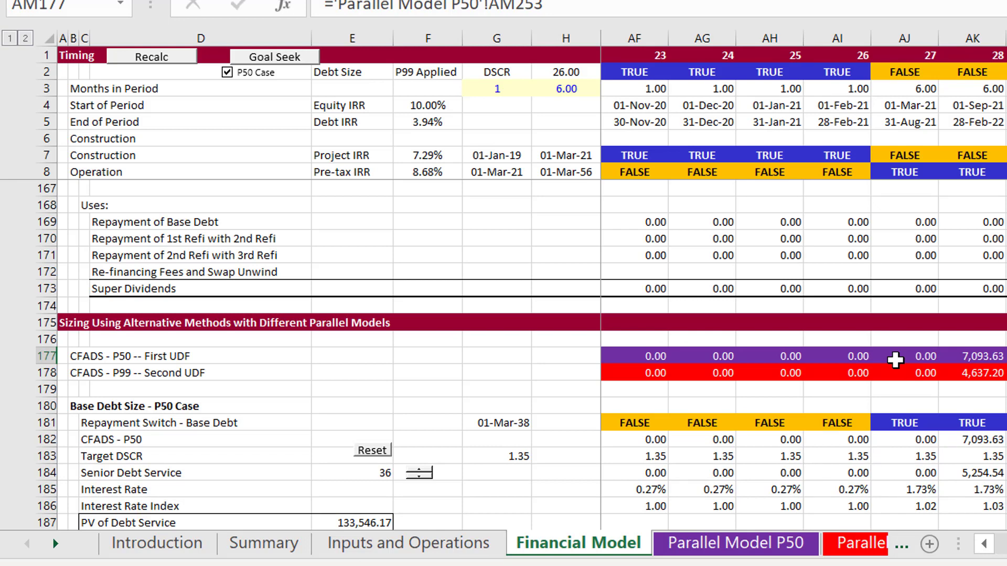
{"action": "key", "text": "Right"}
{"action": "key", "text": "Right"}
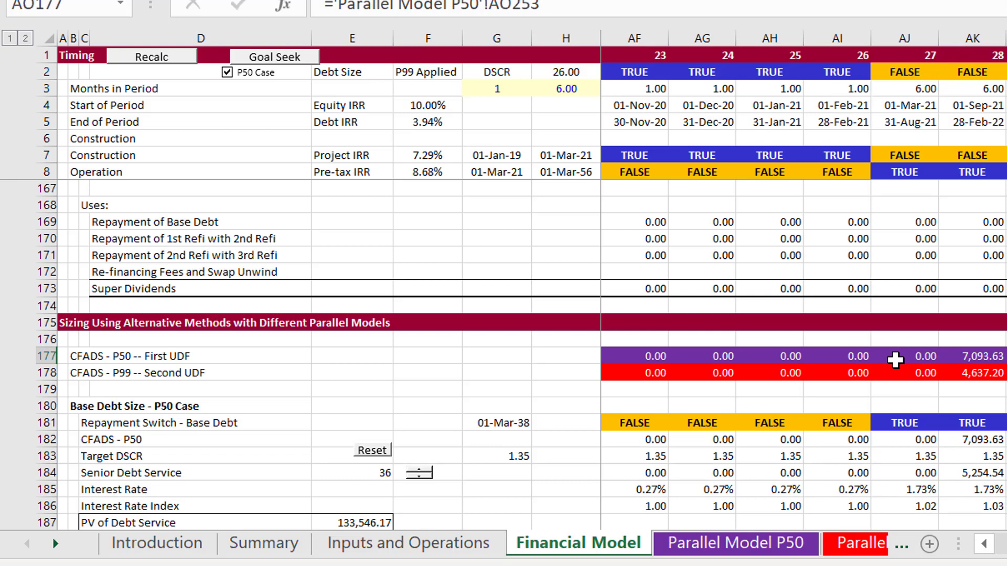
Review the P50 and P99 base debt size blocks down to Debt Size from Debt to Capital and return to the row labels
{"action": "key", "text": "Down"}
{"action": "key", "text": "Down"}
{"action": "key", "text": "Down"}
{"action": "key", "text": "Down"}
{"action": "key", "text": "Down"}
{"action": "key", "text": "Down"}
{"action": "key", "text": "Down"}
{"action": "key", "text": "Down"}
{"action": "key", "text": "Down"}
{"action": "key", "text": "Down"}
{"action": "key", "text": "Down"}
{"action": "key", "text": "Down"}
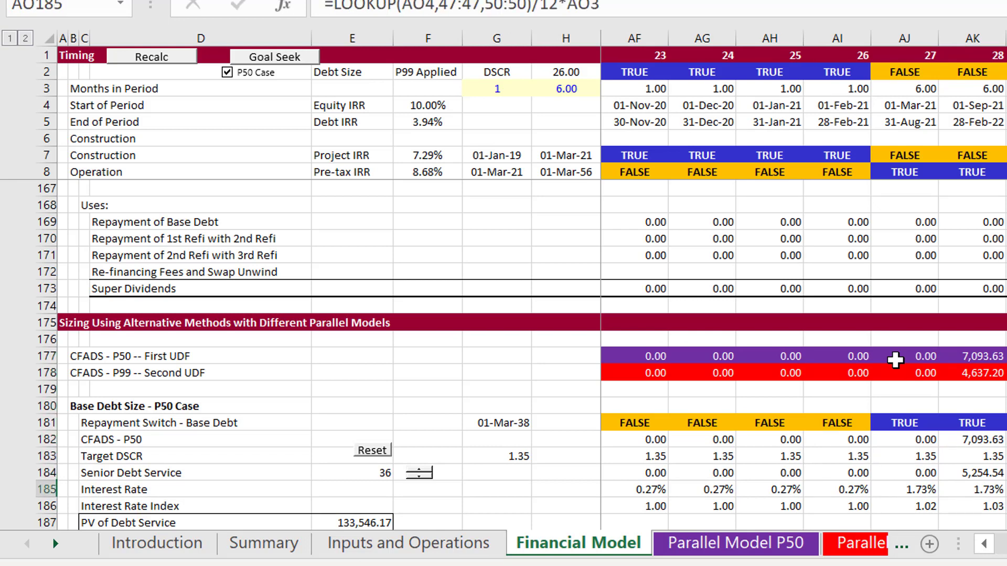
{"action": "key", "text": "Down"}
{"action": "key", "text": "Down"}
{"action": "key", "text": "Down"}
{"action": "key", "text": "Down"}
{"action": "key", "text": "Down"}
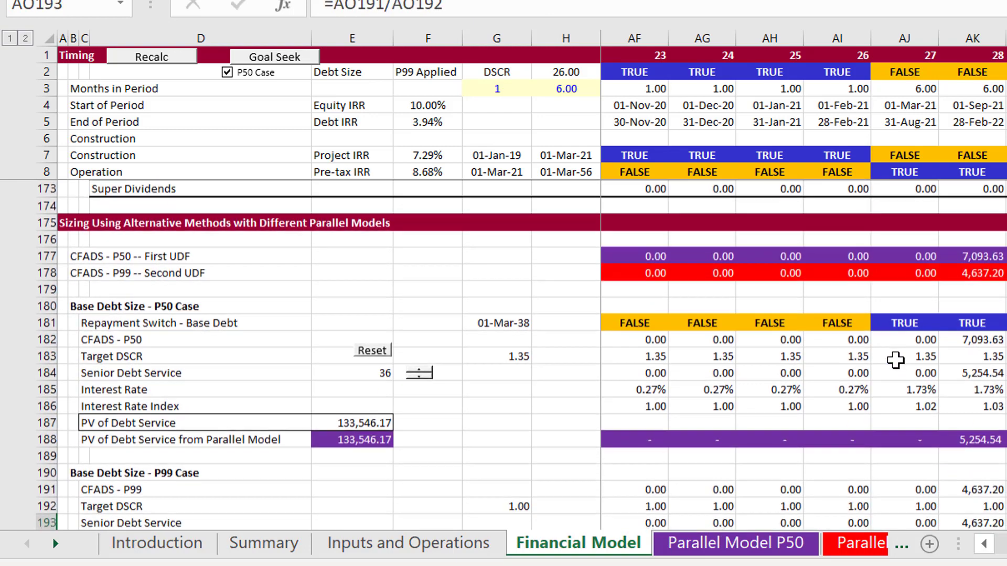
{"action": "key", "text": "Down"}
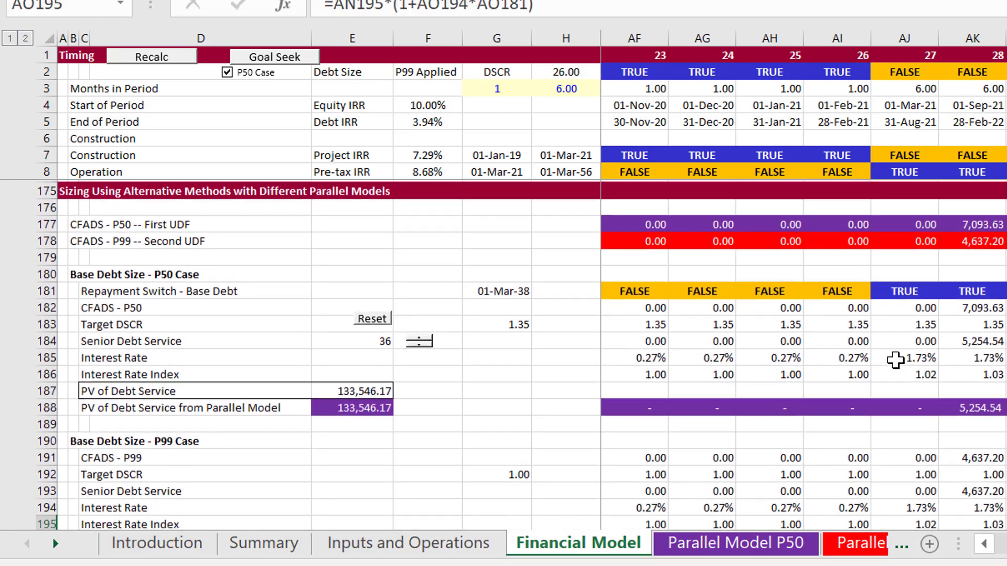
{"action": "key", "text": "Down"}
{"action": "key", "text": "Down"}
{"action": "key", "text": "Down"}
{"action": "key", "text": "Down"}
{"action": "key", "text": "Down"}
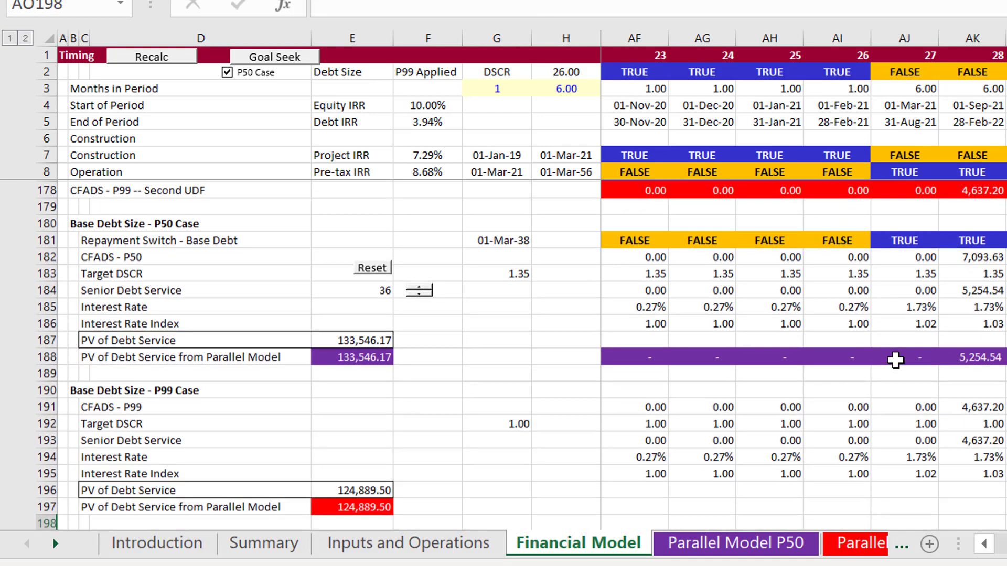
{"action": "key", "text": "Left"}
{"action": "key", "text": "Left"}
{"action": "key", "text": "Left"}
{"action": "key", "text": "Left"}
{"action": "key", "text": "Left"}
{"action": "key", "text": "Left"}
{"action": "key", "text": "Left"}
{"action": "key", "text": "Left"}
{"action": "key", "text": "Left"}
{"action": "key", "text": "Left"}
{"action": "key", "text": "Left"}
{"action": "key", "text": "Left"}
{"action": "key", "text": "Left"}
{"action": "key", "text": "Left"}
{"action": "key", "text": "Left"}
{"action": "key", "text": "Left"}
{"action": "key", "text": "Left"}
{"action": "key", "text": "Left"}
{"action": "key", "text": "Left"}
{"action": "key", "text": "Left"}
{"action": "key", "text": "Left"}
{"action": "key", "text": "Left"}
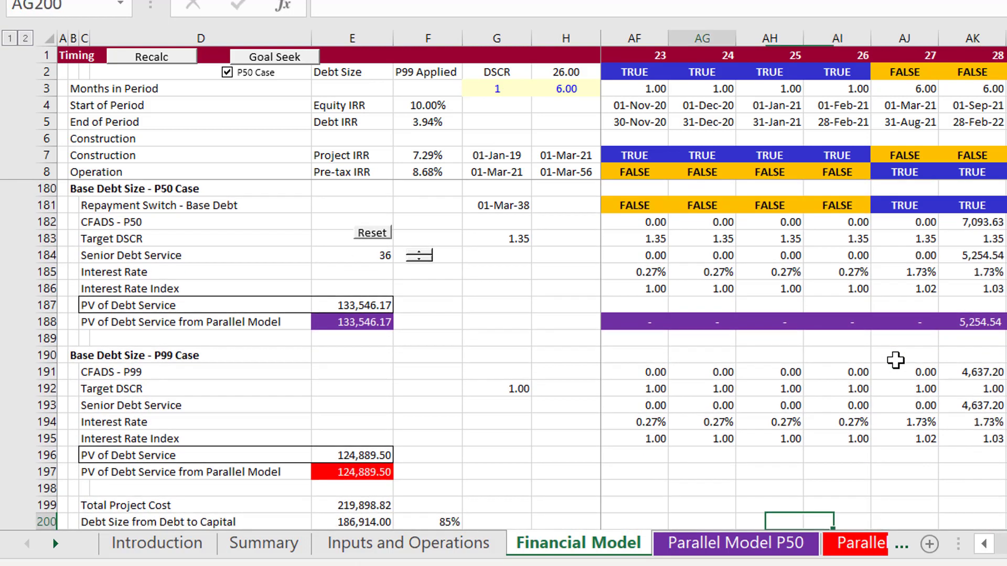
{"action": "key", "text": "Left"}
{"action": "key", "text": "Left"}
{"action": "key", "text": "Left"}
{"action": "key", "text": "Left"}
{"action": "key", "text": "Left"}
{"action": "key", "text": "Left"}
{"action": "key", "text": "Left"}
{"action": "key", "text": "Left"}
{"action": "key", "text": "Left"}
{"action": "key", "text": "Left"}
{"action": "key", "text": "Left"}
{"action": "key", "text": "Left"}
{"action": "key", "text": "Left"}
{"action": "key", "text": "Left"}
{"action": "key", "text": "Left"}
{"action": "key", "text": "Left"}
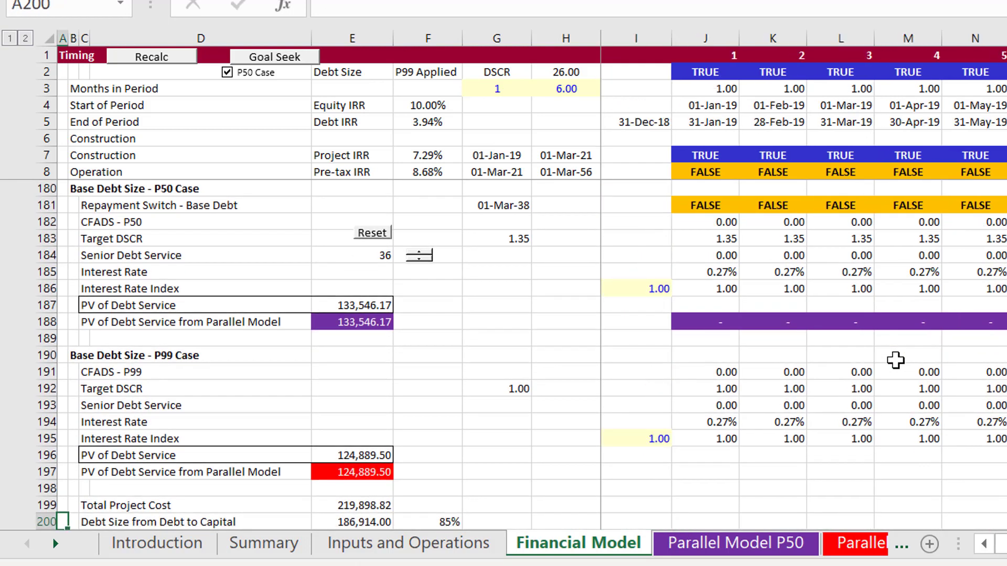
Inspect the SUMPRODUCT formula behind PV of Debt Service in the P50 base debt size block, leaving it unchanged
{"action": "key", "text": "Up"}
{"action": "key", "text": "Up"}
{"action": "key", "text": "Up"}
{"action": "key", "text": "Up"}
{"action": "key", "text": "Up"}
{"action": "key", "text": "Up"}
{"action": "key", "text": "Up"}
{"action": "key", "text": "Up"}
{"action": "key", "text": "Up"}
{"action": "key", "text": "Up"}
{"action": "key", "text": "Up"}
{"action": "key", "text": "Up"}
{"action": "key", "text": "Up"}
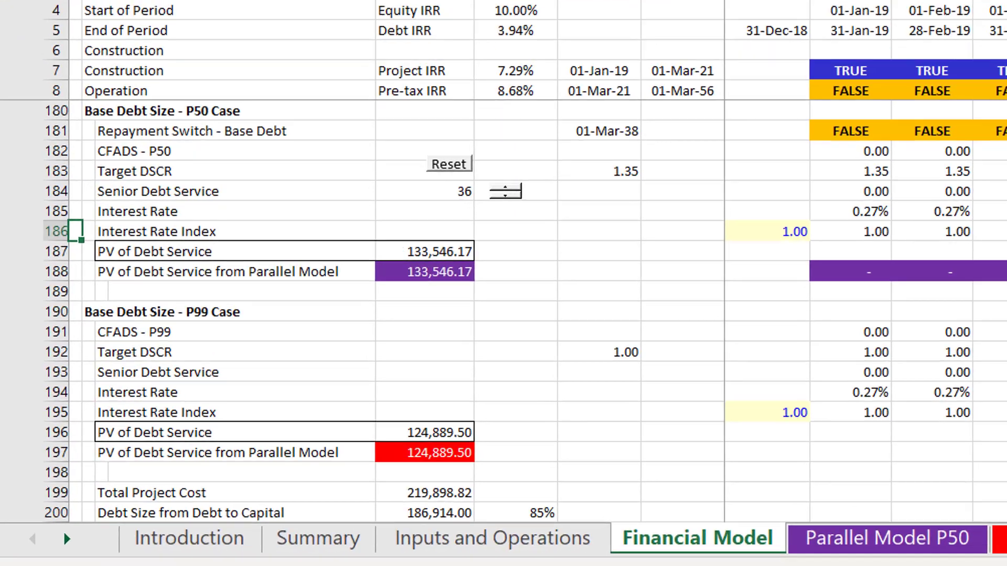
{"action": "key", "text": "Right"}
{"action": "key", "text": "Right"}
{"action": "key", "text": "F2"}
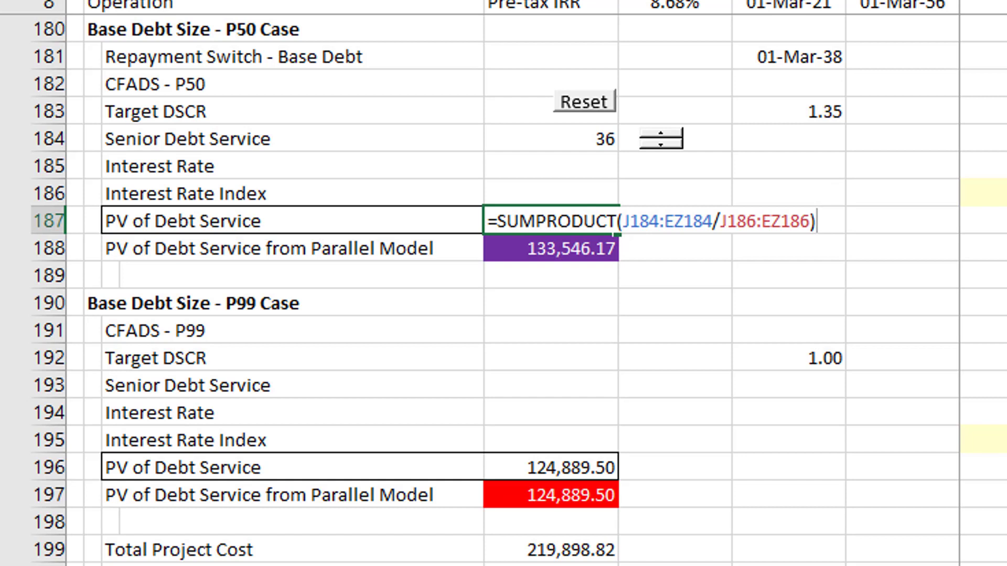
{"action": "key", "text": "ctrl+Return"}
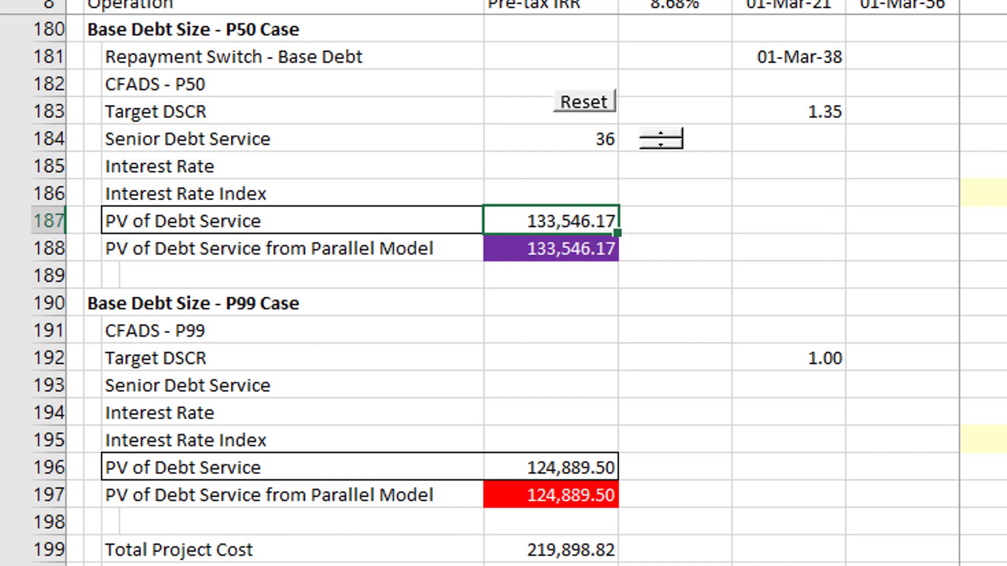
Compare the P50 PV of Debt Service with the PV of Debt Service from Parallel Model beneath it
{"action": "left_click", "coordinate": [551, 248]}
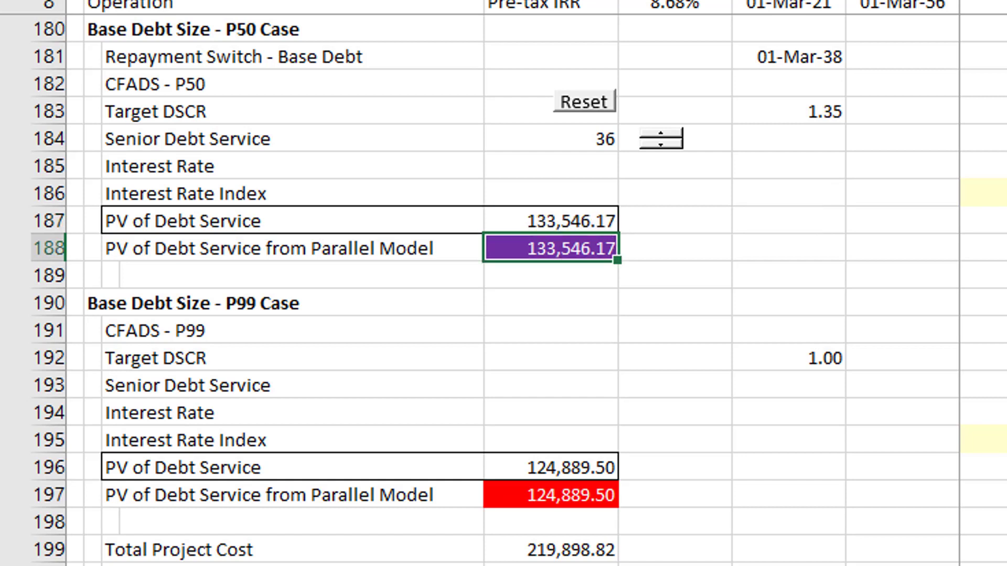
{"action": "key", "text": "Down"}
{"action": "key", "text": "Down"}
{"action": "key", "text": "Down"}
{"action": "key", "text": "Up"}
{"action": "key", "text": "Up"}
{"action": "key", "text": "Up"}
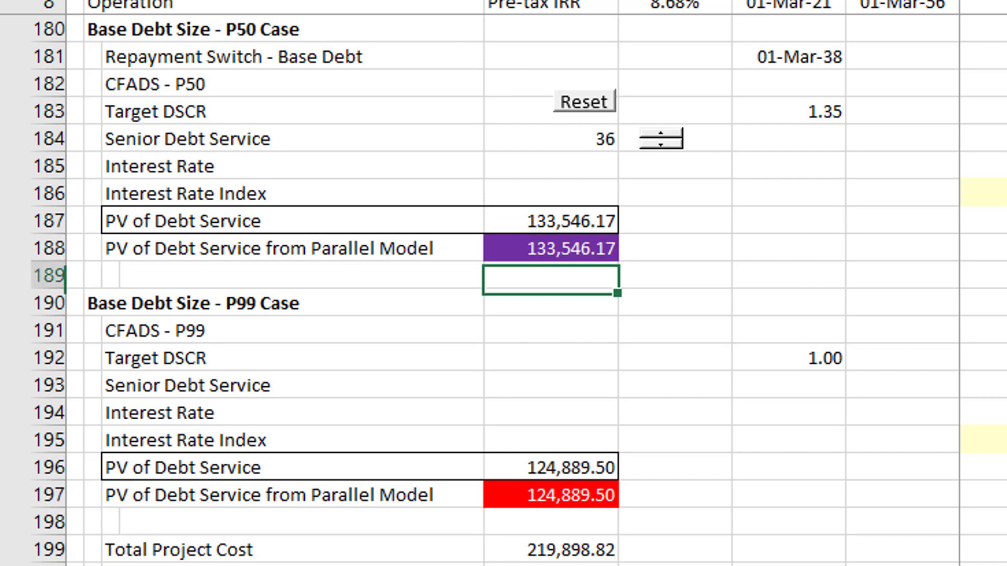
{"action": "key", "text": "Up"}
{"action": "key", "text": "Down"}
{"action": "key", "text": "Down"}
{"action": "key", "text": "Down"}
{"action": "key", "text": "Down"}
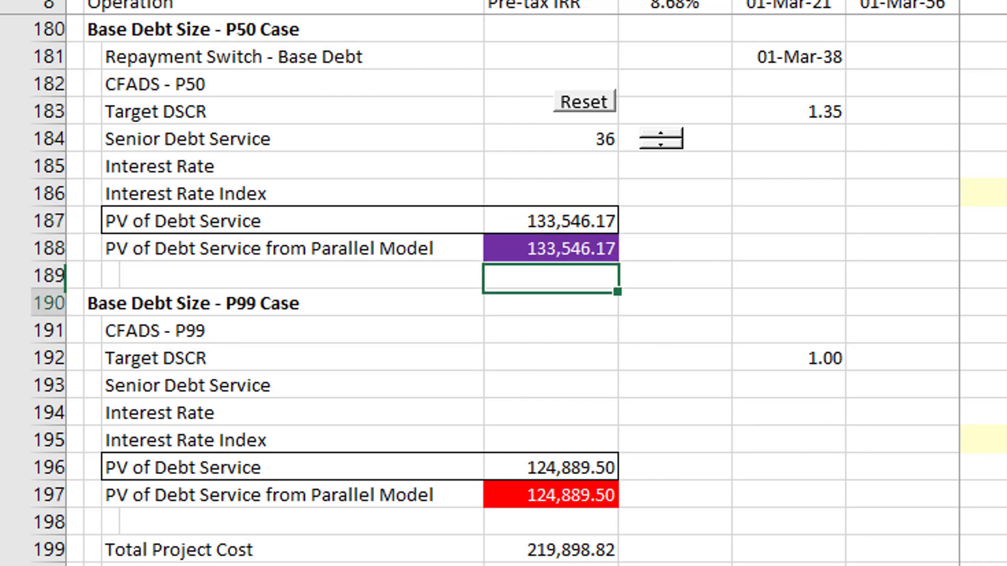
Review the P99 base debt size block and the debt selection rows beneath it, down to Debt Sizing Method
{"action": "key", "text": "Down"}
{"action": "key", "text": "Down"}
{"action": "key", "text": "Down"}
{"action": "key", "text": "Down"}
{"action": "key", "text": "Down"}
{"action": "key", "text": "Down"}
{"action": "key", "text": "Down"}
{"action": "key", "text": "Down"}
{"action": "key", "text": "Down"}
{"action": "key", "text": "Down"}
{"action": "key", "text": "Down"}
{"action": "key", "text": "Down"}
{"action": "key", "text": "Down"}
{"action": "key", "text": "Down"}
{"action": "key", "text": "Down"}
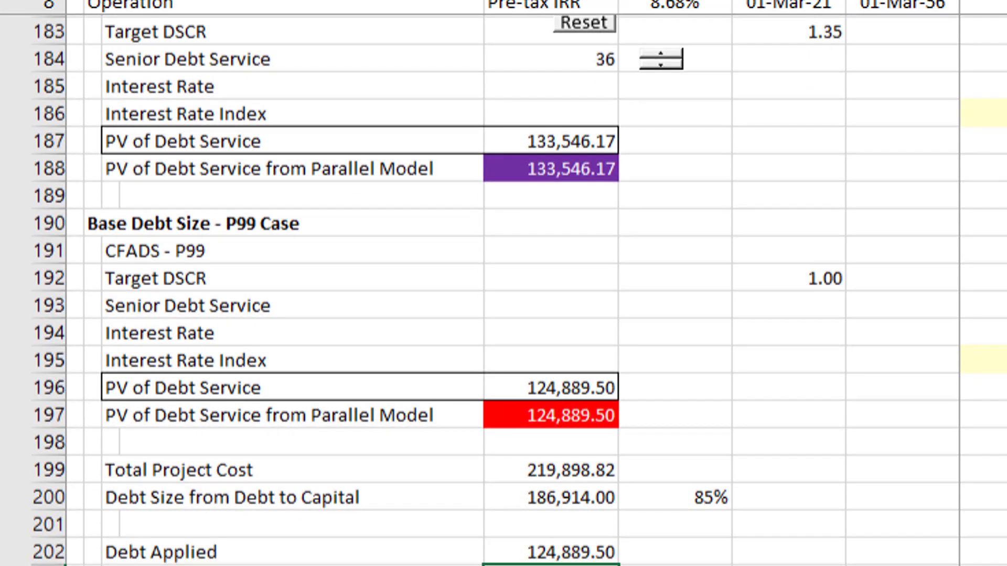
{"action": "key", "text": "Down"}
{"action": "key", "text": "Down"}
{"action": "key", "text": "Down"}
{"action": "key", "text": "Down"}
Return to Total Project Cost beneath the P99 base debt size block and open its formula for inspection
{"action": "key", "text": "Up"}
{"action": "key", "text": "Up"}
{"action": "key", "text": "Up"}
{"action": "key", "text": "Up"}
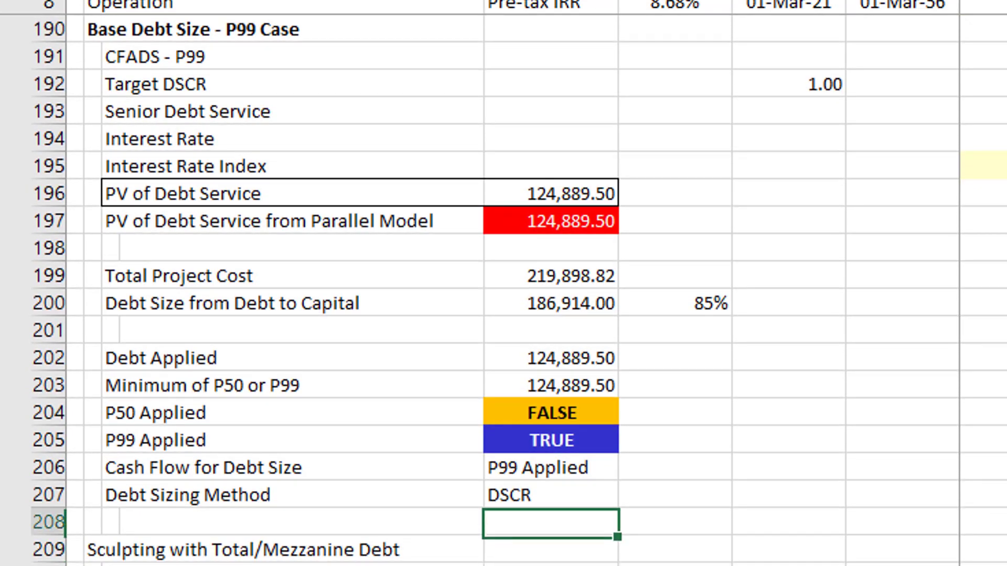
{"action": "key", "text": "Up"}
{"action": "key", "text": "Up"}
{"action": "key", "text": "Up"}
{"action": "key", "text": "Up"}
{"action": "key", "text": "Up"}
{"action": "key", "text": "Up"}
{"action": "key", "text": "Up"}
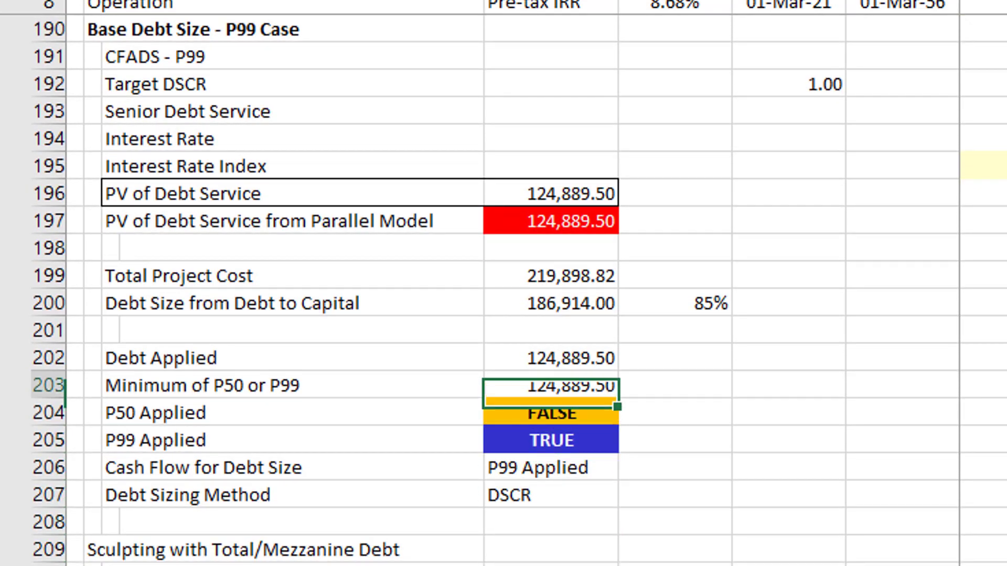
{"action": "key", "text": "F2"}
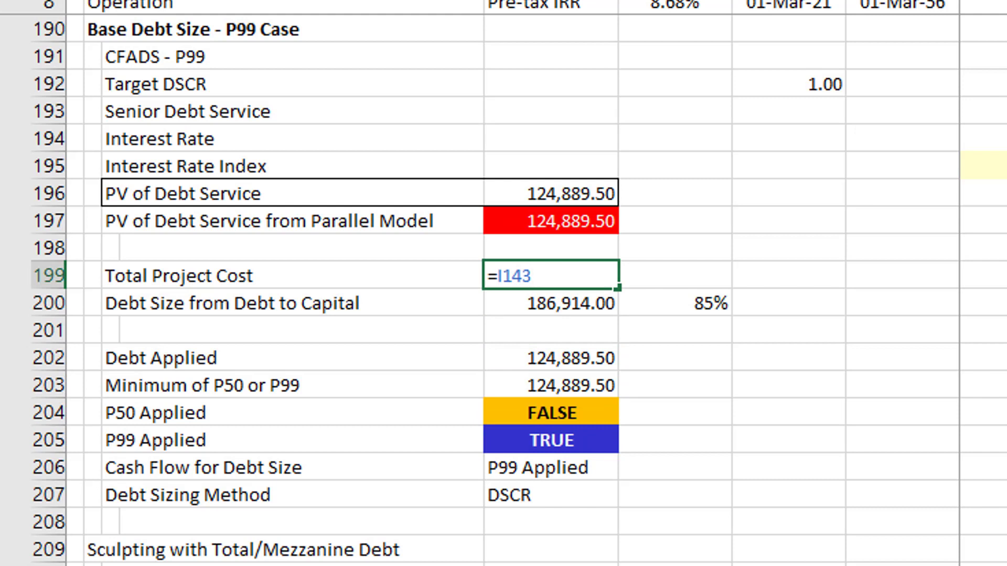
Check the Total Project Cost and Debt Size from Debt to Capital formulas, and review the applied-debt rows down to Debt Sizing Method
{"action": "key", "text": "Return"}
{"action": "key", "text": "F2"}
{"action": "key", "text": "Escape"}
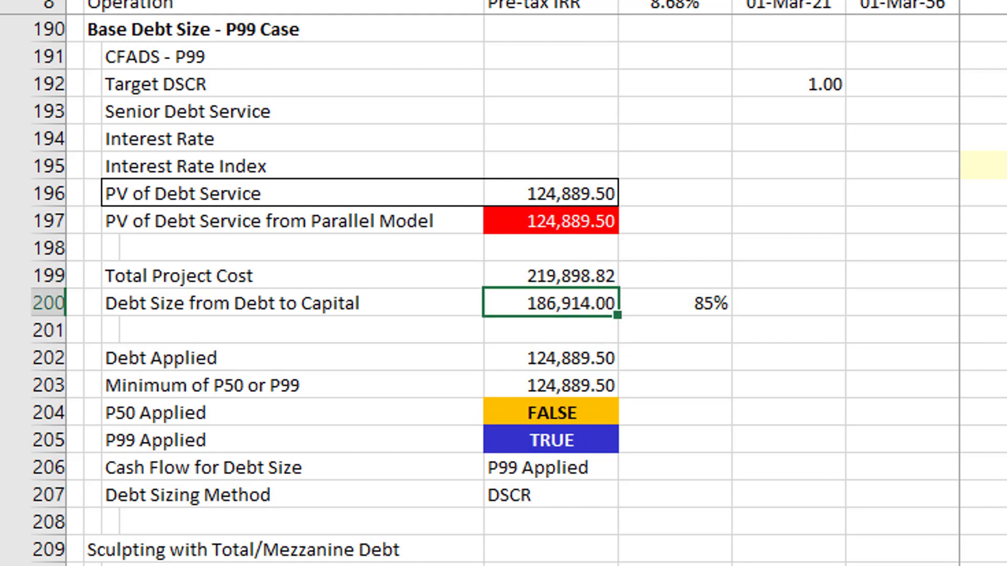
{"action": "key", "text": "Down"}
{"action": "key", "text": "Down"}
{"action": "key", "text": "Down"}
{"action": "key", "text": "Down"}
{"action": "key", "text": "Down"}
{"action": "key", "text": "Down"}
{"action": "key", "text": "Down"}
{"action": "key", "text": "Down"}
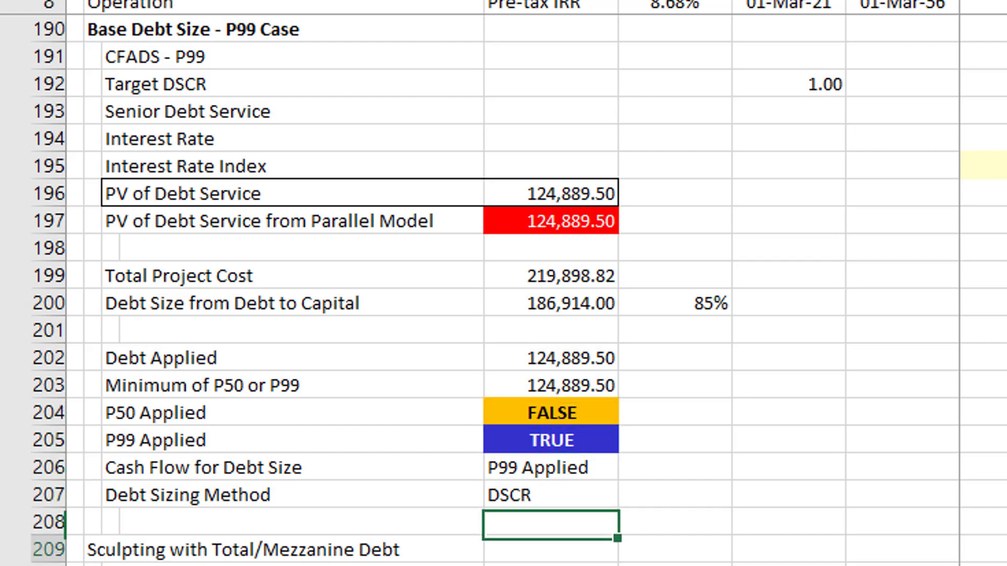
Review the rows of the Sculpting with Total/Mezzanine Debt section, from Repayment Switch to PV of Mezzanine Debt Service
{"action": "key", "text": "Down"}
{"action": "key", "text": "Down"}
{"action": "key", "text": "Down"}
{"action": "key", "text": "Down"}
{"action": "key", "text": "Down"}
{"action": "key", "text": "Down"}
{"action": "key", "text": "Down"}
{"action": "key", "text": "Down"}
{"action": "key", "text": "Down"}
{"action": "key", "text": "Down"}
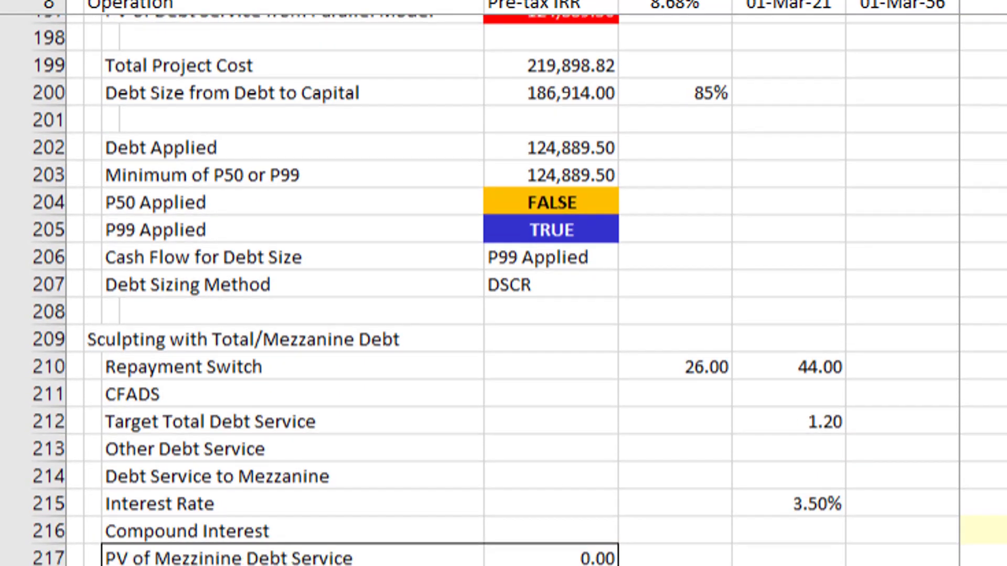
{"action": "key", "text": "Down"}
{"action": "key", "text": "Down"}
{"action": "key", "text": "Down"}
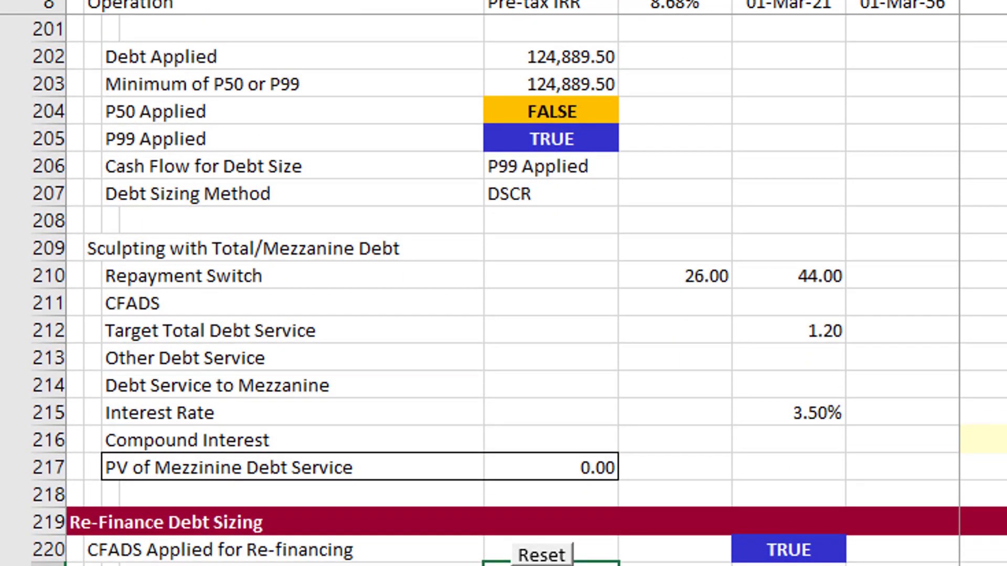
Review the Re-Finance Debt Sizing section through the blocks for re-financing 1 and 2
{"action": "key", "text": "Down"}
{"action": "key", "text": "Down"}
{"action": "key", "text": "Down"}
{"action": "key", "text": "Down"}
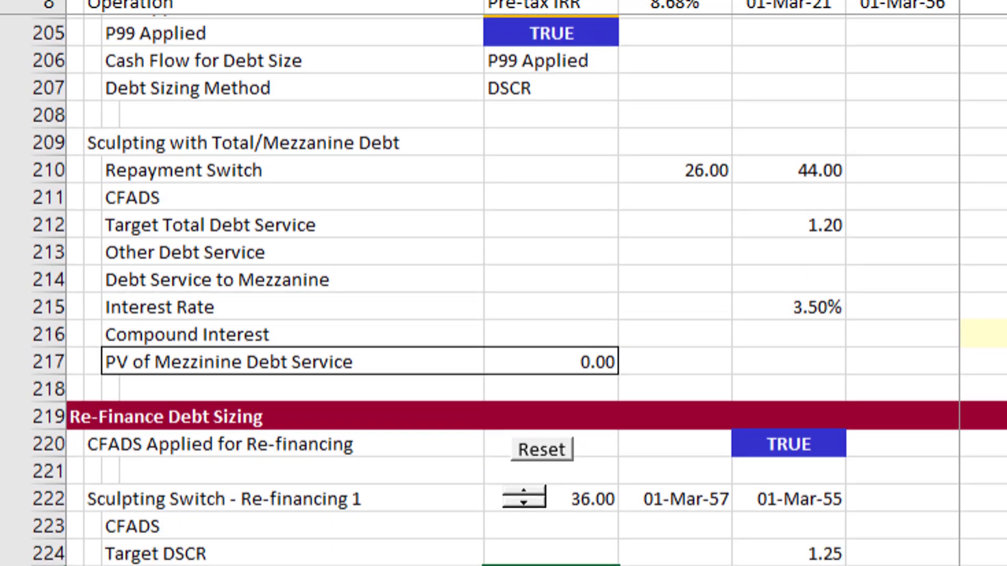
{"action": "key", "text": "Up"}
{"action": "key", "text": "Up"}
{"action": "key", "text": "Up"}
{"action": "key", "text": "Up"}
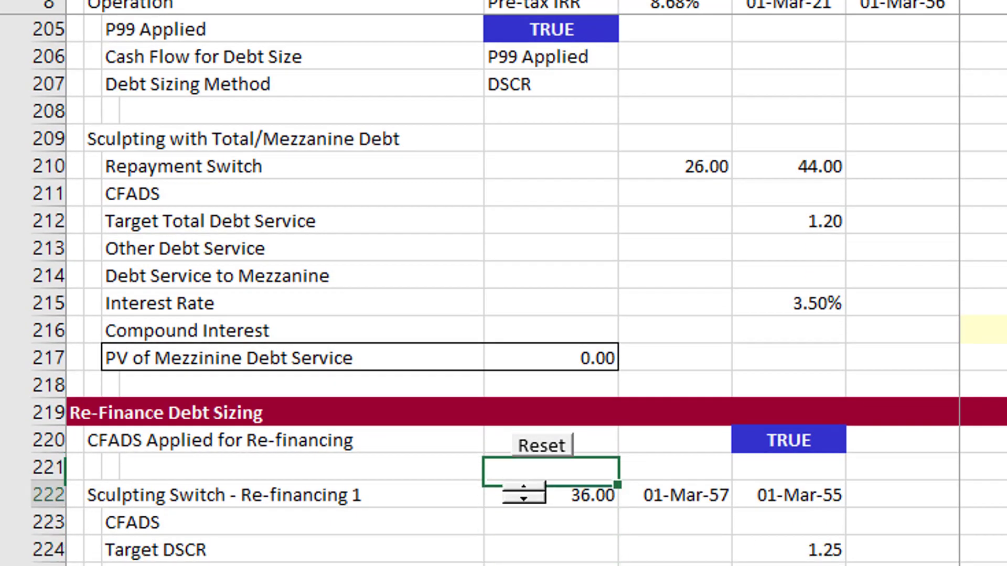
{"action": "key", "text": "Down"}
{"action": "key", "text": "Down"}
{"action": "key", "text": "Down"}
{"action": "key", "text": "Down"}
{"action": "key", "text": "Down"}
{"action": "key", "text": "Down"}
{"action": "key", "text": "Down"}
{"action": "key", "text": "Down"}
{"action": "key", "text": "Down"}
{"action": "key", "text": "Down"}
{"action": "key", "text": "Down"}
{"action": "key", "text": "Down"}
{"action": "key", "text": "Down"}
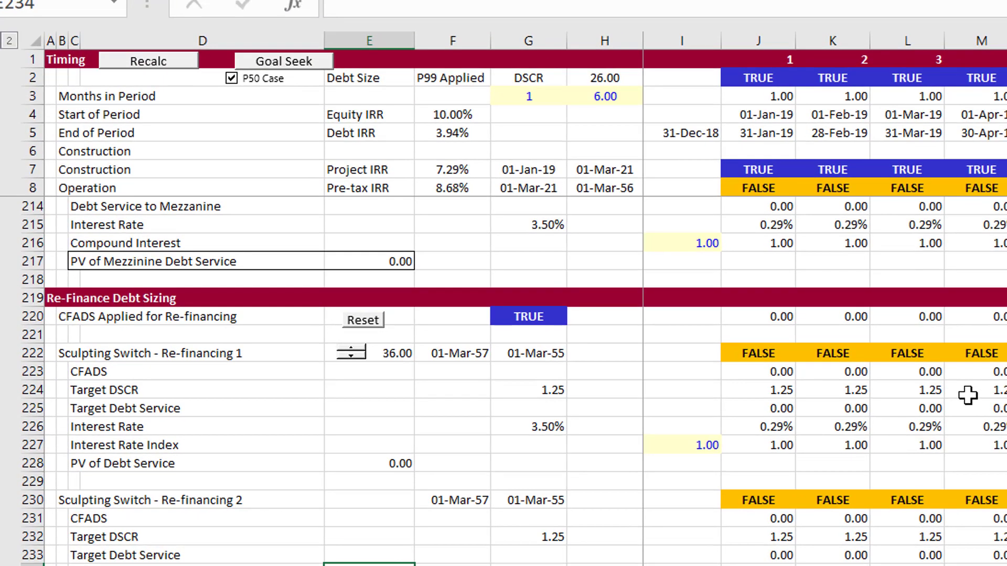
{"action": "key", "text": "Down"}
{"action": "key", "text": "Down"}
{"action": "key", "text": "Down"}
{"action": "key", "text": "Down"}
{"action": "key", "text": "Down"}
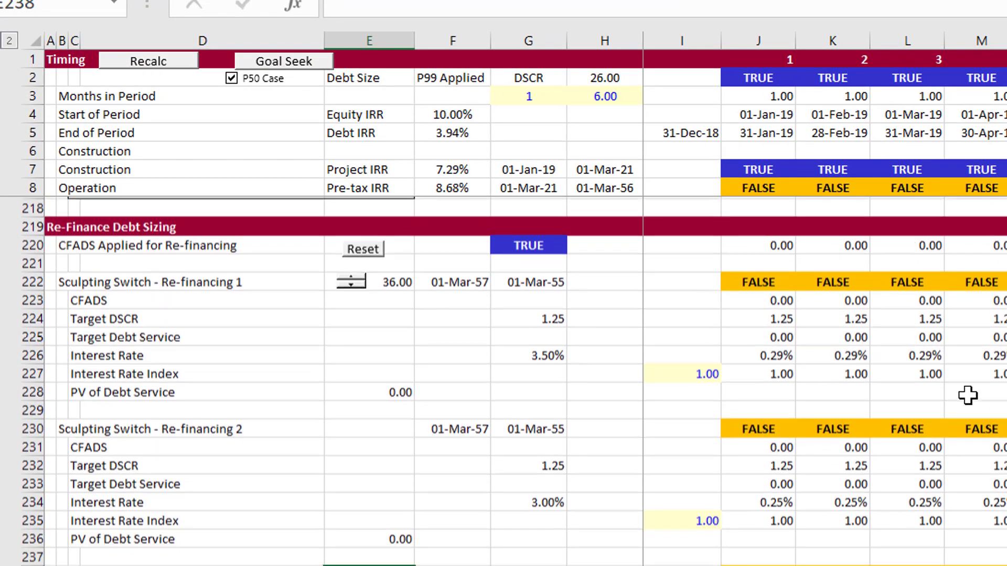
Return to the re-financing 1 block and examine its Sculpting Switch and CFADS rows
{"action": "key", "text": "Up"}
{"action": "key", "text": "Up"}
{"action": "key", "text": "Up"}
{"action": "key", "text": "Up"}
{"action": "key", "text": "Up"}
{"action": "key", "text": "Up"}
{"action": "key", "text": "Up"}
{"action": "key", "text": "Up"}
{"action": "key", "text": "Up"}
{"action": "key", "text": "Up"}
{"action": "key", "text": "Up"}
{"action": "key", "text": "Up"}
{"action": "key", "text": "Up"}
{"action": "key", "text": "Up"}
{"action": "key", "text": "Up"}
{"action": "key", "text": "Up"}
{"action": "key", "text": "Up"}
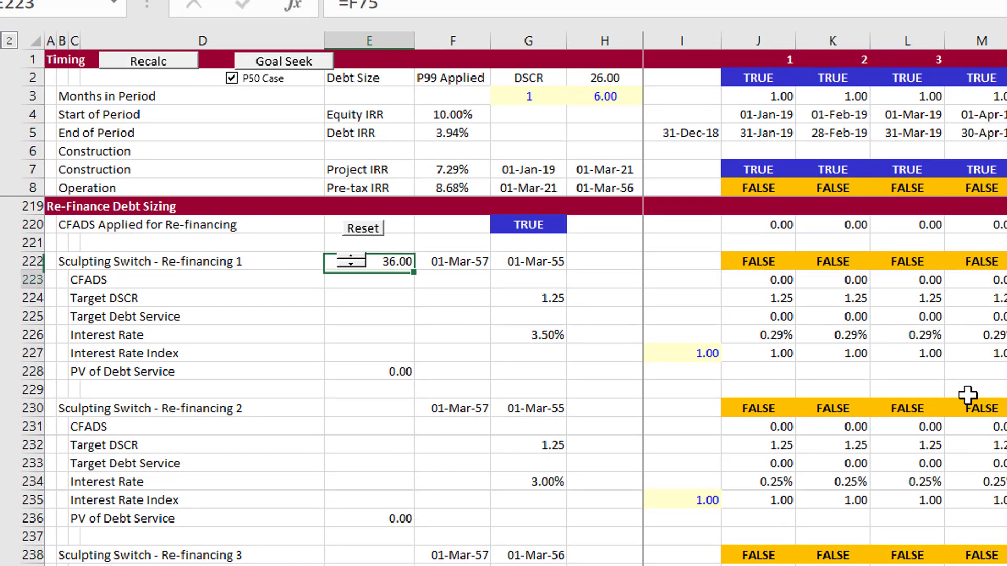
{"action": "key", "text": "Down"}
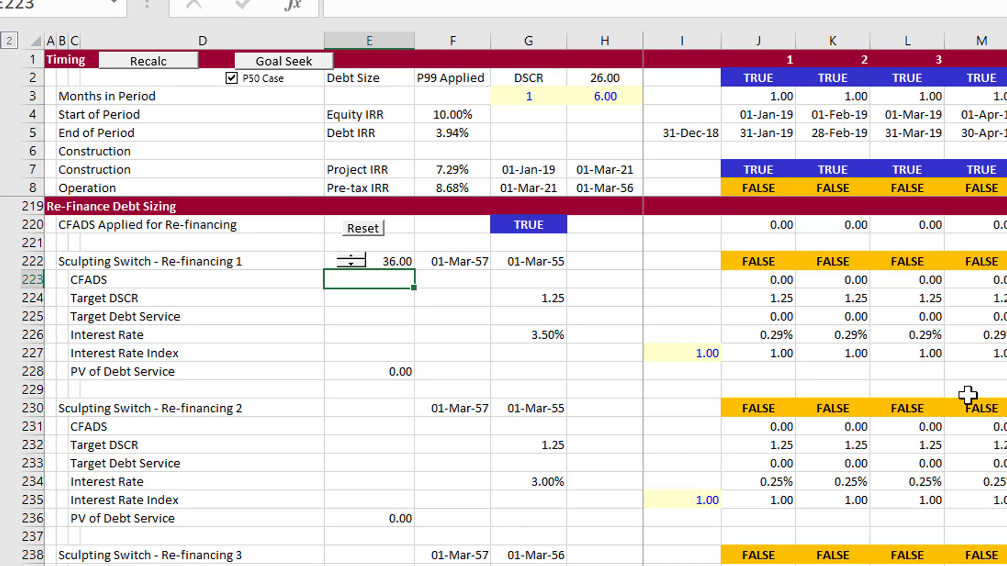
Look at the refinancing inputs on the summary sheet and return to the Re-Finance Debt Sizing section
{"action": "key", "text": "ctrl+Page_Up"}
{"action": "key", "text": "ctrl+Page_Up"}
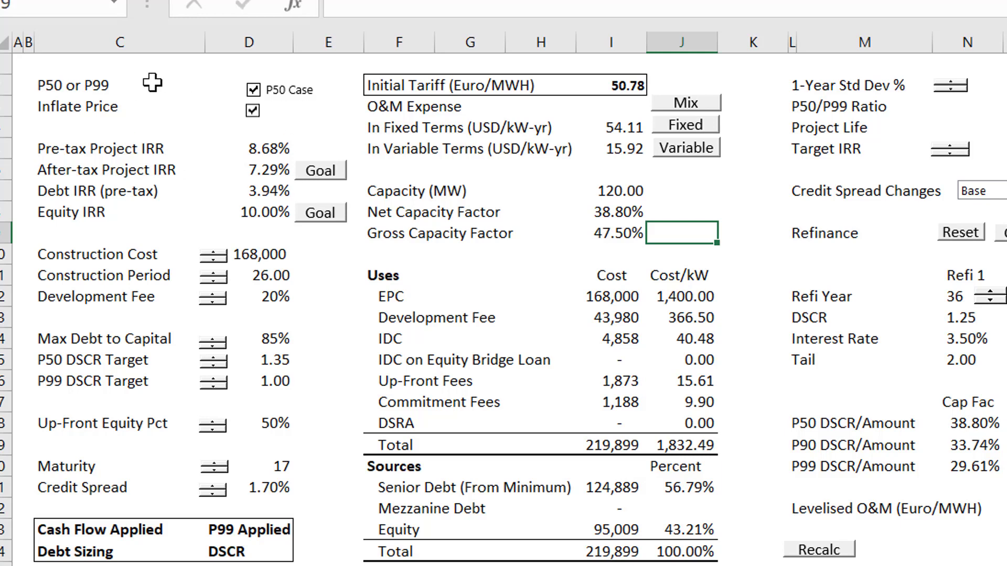
{"action": "key", "text": "ctrl+Page_Down"}
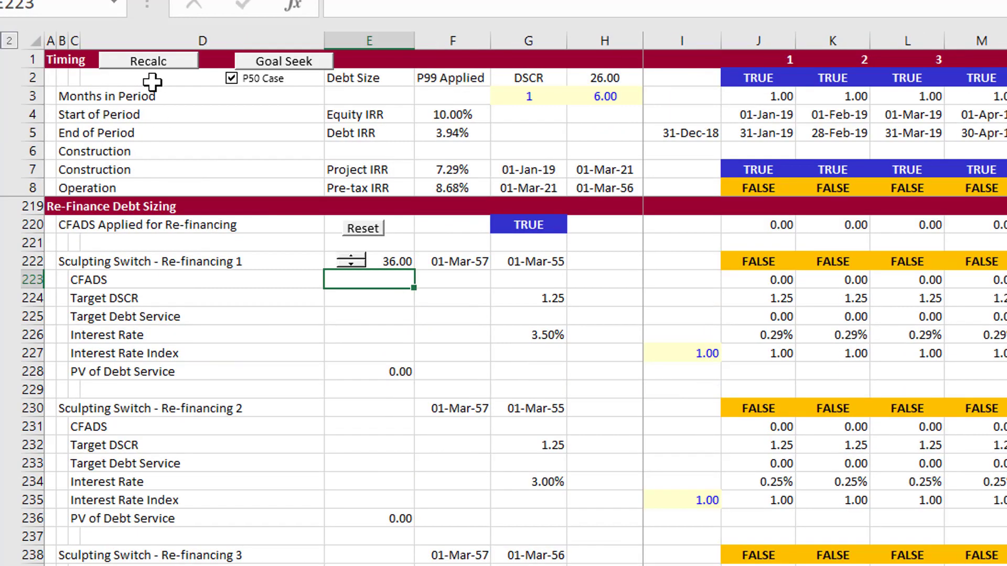
{"action": "left_click", "coordinate": [612, 386]}
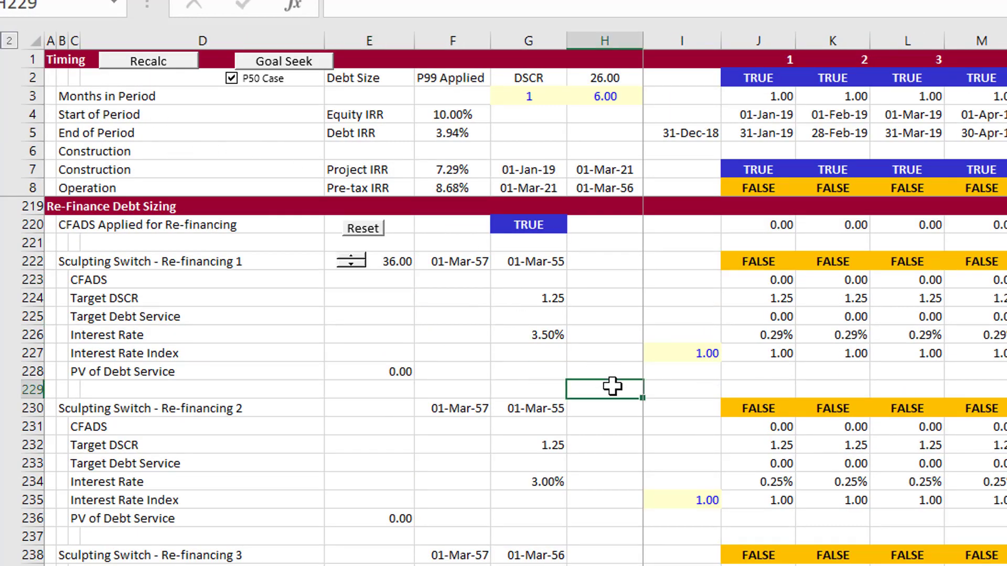
Review the re-financing 2 and 3 debt sizing blocks down to the start of Funding and Cash Flow Before COD
{"action": "key", "text": "Left"}
{"action": "key", "text": "Left"}
{"action": "key", "text": "Down"}
{"action": "key", "text": "Down"}
{"action": "key", "text": "Down"}
{"action": "key", "text": "Down"}
{"action": "key", "text": "Down"}
{"action": "key", "text": "Down"}
{"action": "key", "text": "Down"}
{"action": "key", "text": "Down"}
{"action": "key", "text": "Down"}
{"action": "key", "text": "Down"}
{"action": "key", "text": "Down"}
{"action": "key", "text": "Down"}
{"action": "key", "text": "Down"}
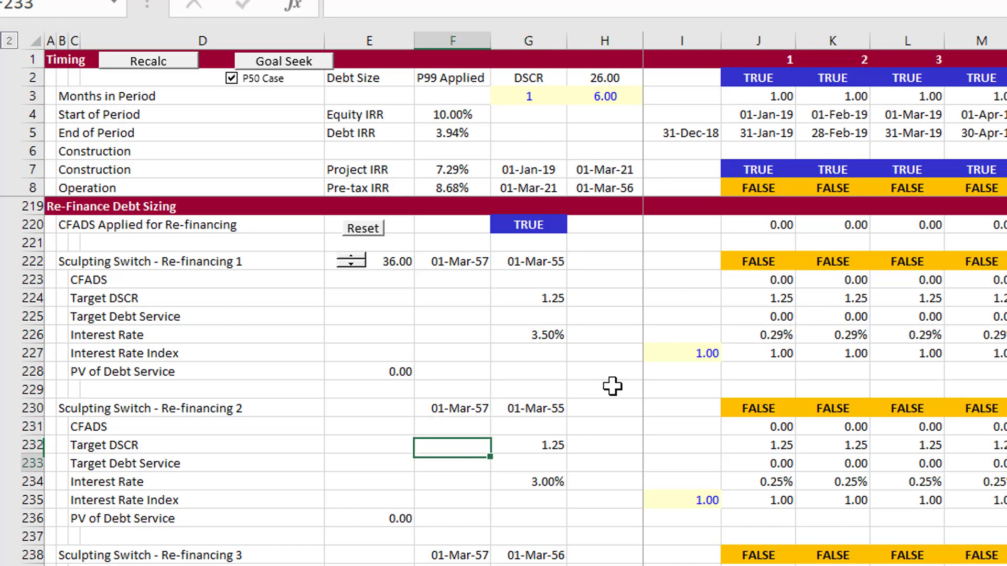
{"action": "key", "text": "Down"}
{"action": "key", "text": "Down"}
{"action": "key", "text": "Down"}
{"action": "key", "text": "Down"}
{"action": "key", "text": "Down"}
{"action": "key", "text": "Down"}
{"action": "key", "text": "Down"}
{"action": "key", "text": "Down"}
{"action": "key", "text": "Down"}
{"action": "key", "text": "Down"}
{"action": "key", "text": "Down"}
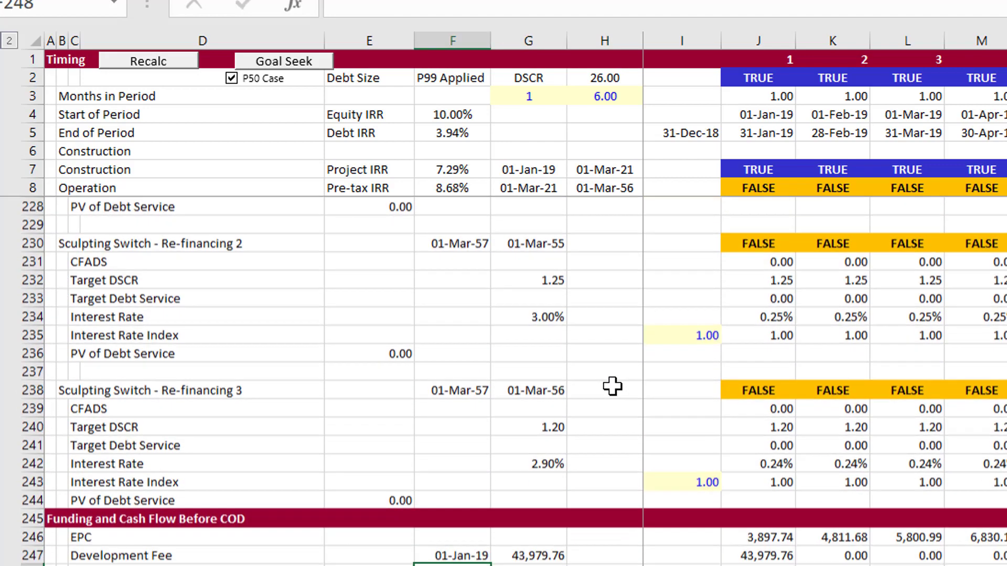
Review the Funding and Cash Flow Before COD section from EPC down to Left-Over for Pro-Rata
{"action": "key", "text": "Down"}
{"action": "key", "text": "Down"}
{"action": "key", "text": "Down"}
{"action": "key", "text": "Down"}
{"action": "key", "text": "Down"}
{"action": "key", "text": "Down"}
{"action": "key", "text": "Down"}
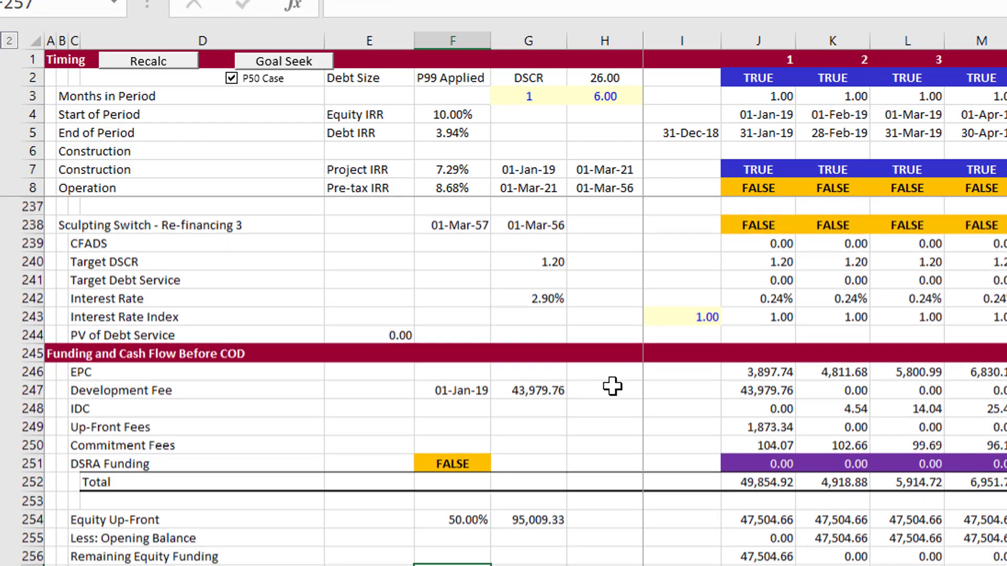
{"action": "key", "text": "Down"}
{"action": "key", "text": "Down"}
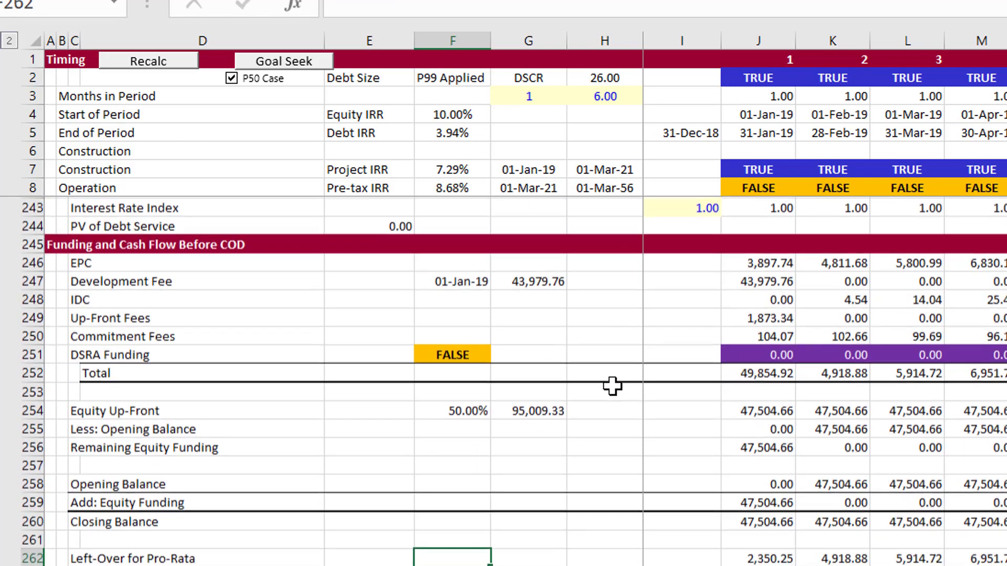
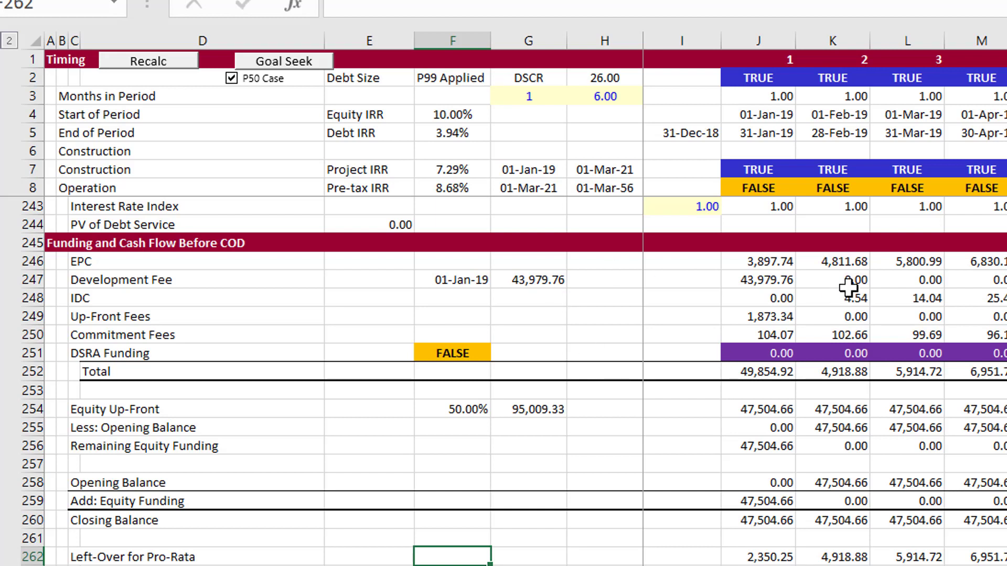
Inspect the first-period formulas for the funding uses between Development Fee and Commitment Fees
{"action": "left_click", "coordinate": [765, 299]}
{"action": "key", "text": "Up"}
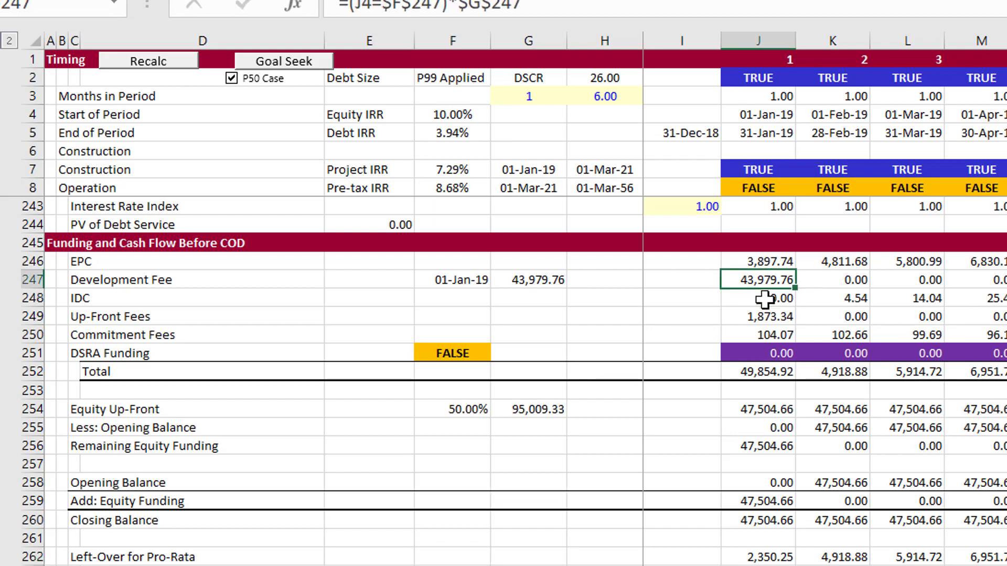
{"action": "key", "text": "Down"}
{"action": "key", "text": "Down"}
{"action": "key", "text": "Down"}
{"action": "key", "text": "Down"}
{"action": "key", "text": "Up"}
{"action": "key", "text": "Up"}
{"action": "key", "text": "Up"}
{"action": "key", "text": "Up"}
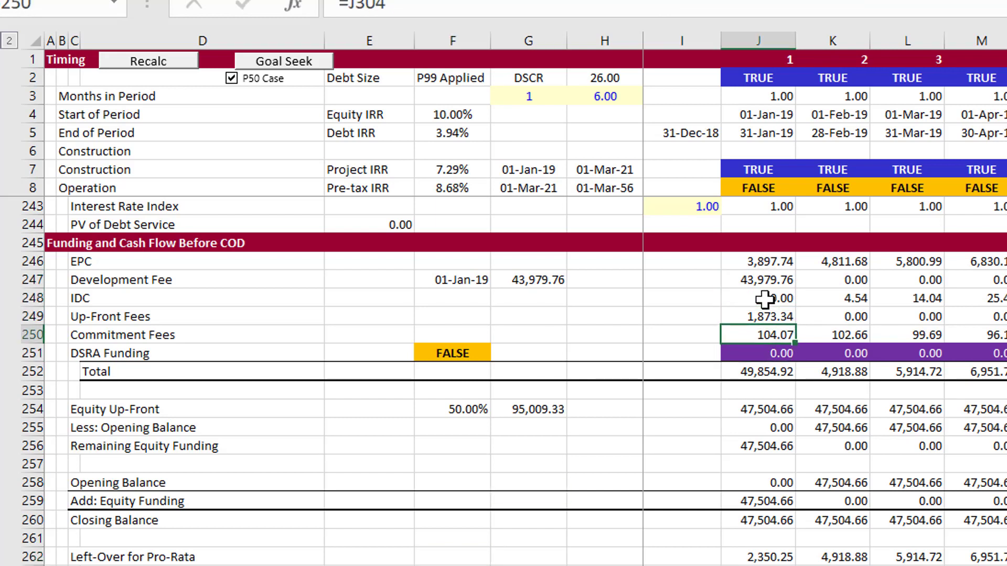
Inspect the first-period DSRA Funding formula linked to the parallel models and the Total formula below it
{"action": "key", "text": "Down"}
{"action": "key", "text": "Down"}
{"action": "key", "text": "Down"}
{"action": "key", "text": "Down"}
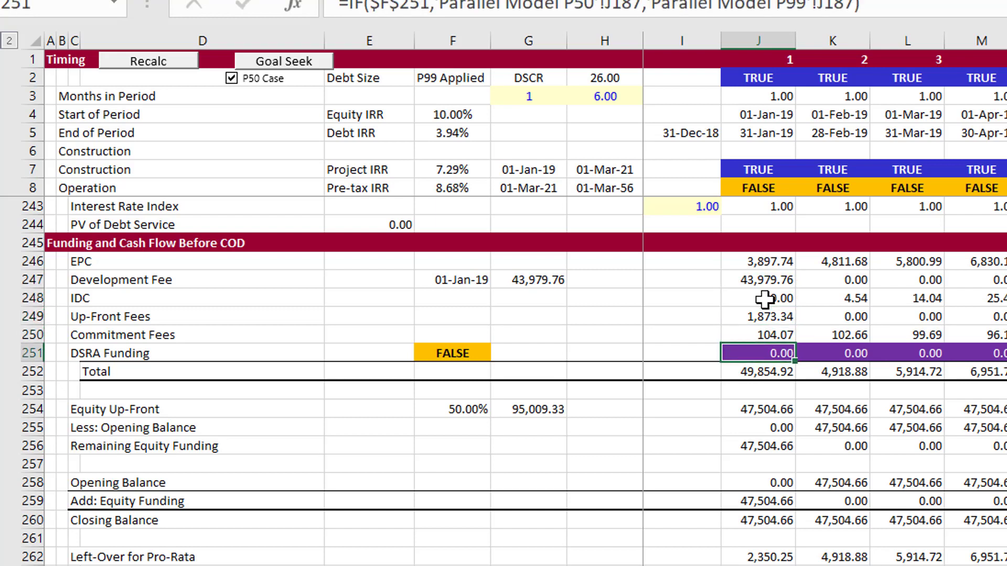
{"action": "key", "text": "Right"}
{"action": "key", "text": "Left"}
{"action": "key", "text": "Down"}
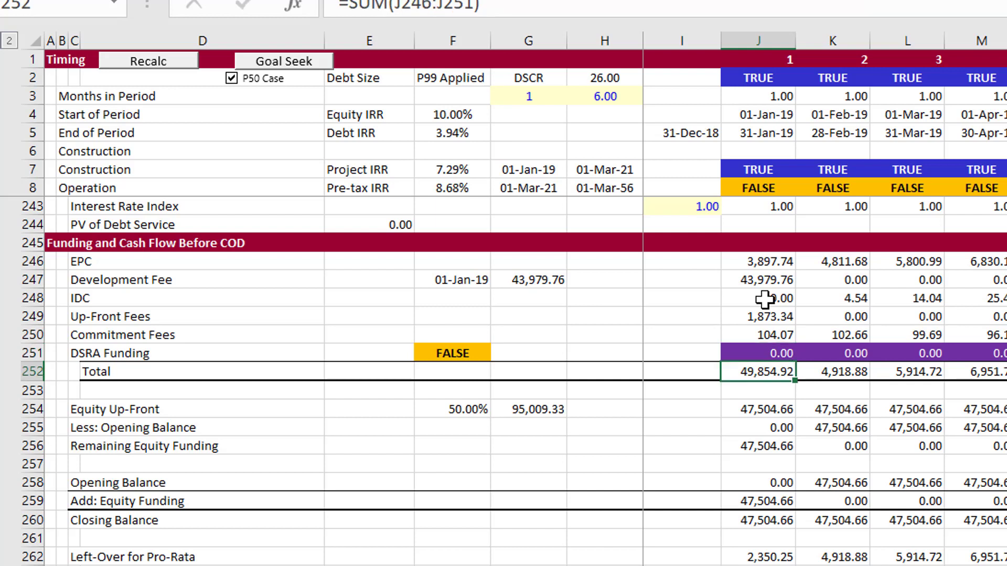
{"action": "key", "text": "Up"}
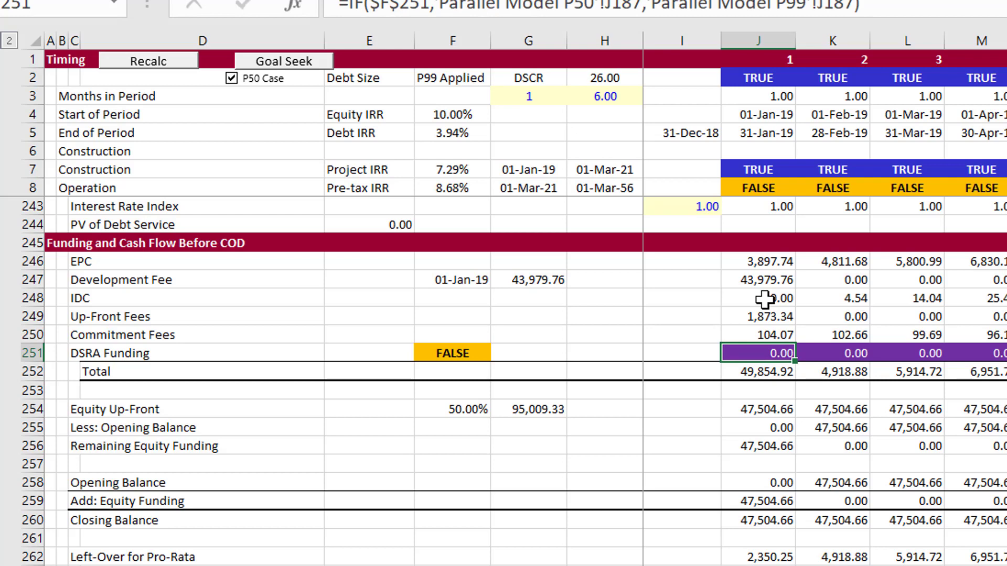
View the sheet colouring options for links from other sheets, and close them without colouring the sheet
{"action": "key", "text": "ctrl+alt+c"}
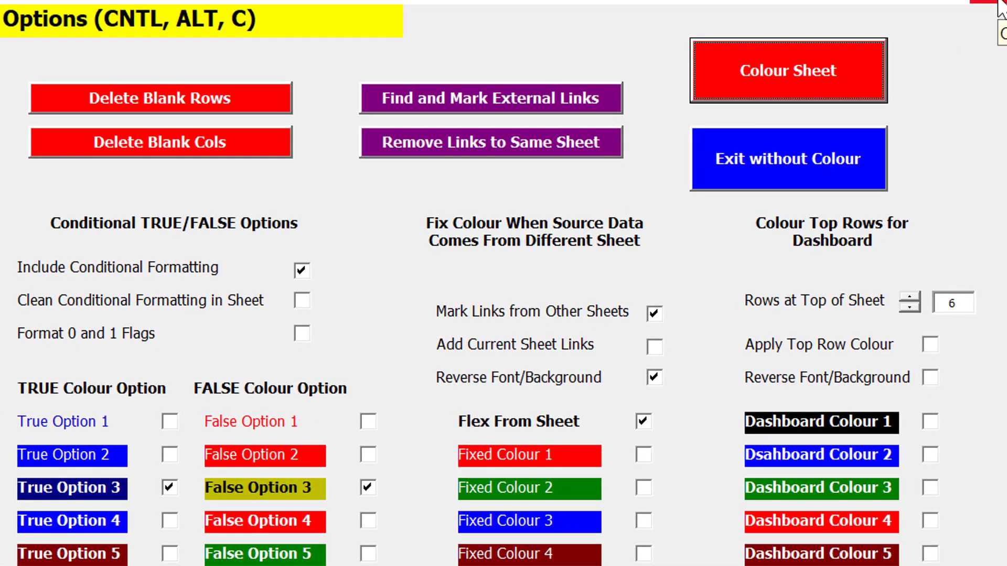
{"action": "left_click", "coordinate": [1000, 8]}
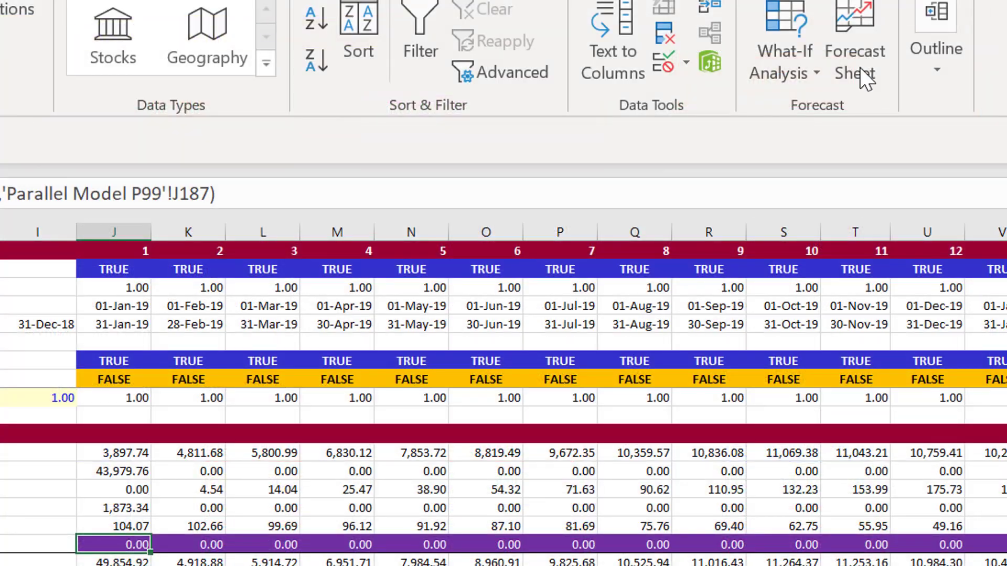
Inspect the Equity Up-Front row and its total equity reference in G254
{"action": "key", "text": "Down"}
{"action": "key", "text": "Down"}
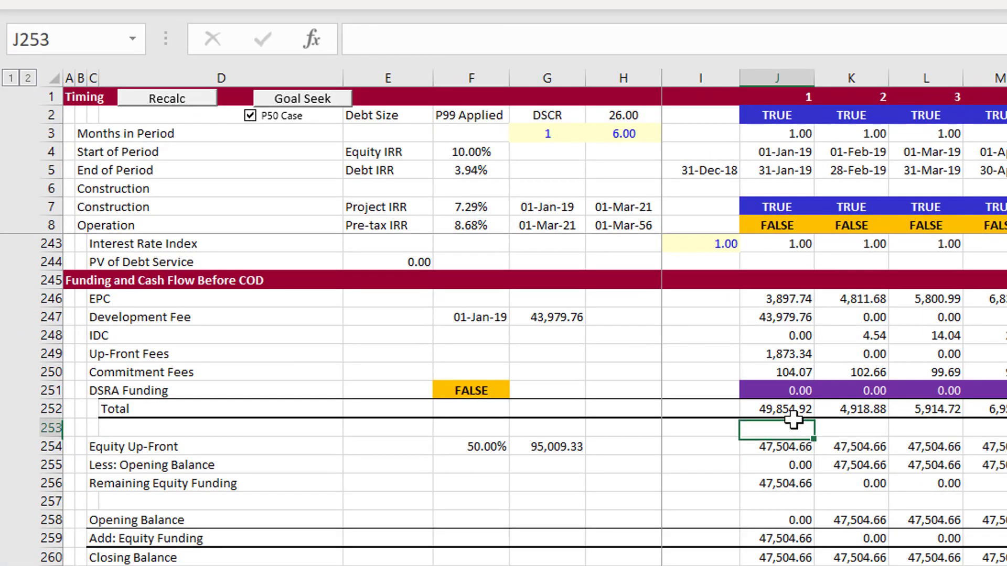
{"action": "key", "text": "Down"}
{"action": "key", "text": "Down"}
{"action": "key", "text": "Down"}
{"action": "key", "text": "Up"}
{"action": "key", "text": "Left"}
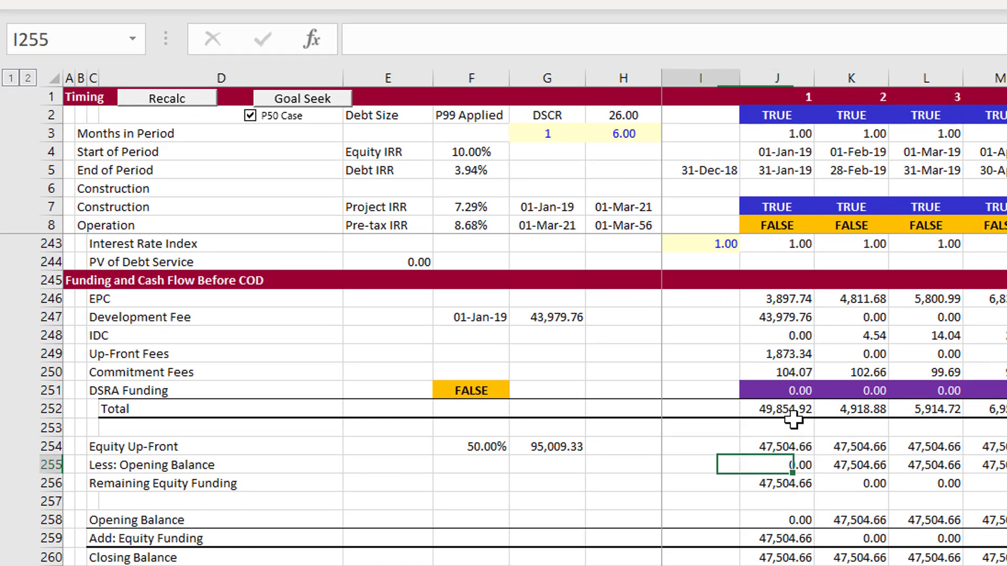
{"action": "key", "text": "Left"}
{"action": "key", "text": "Left"}
{"action": "key", "text": "Left"}
{"action": "key", "text": "Up"}
{"action": "key", "text": "Right"}
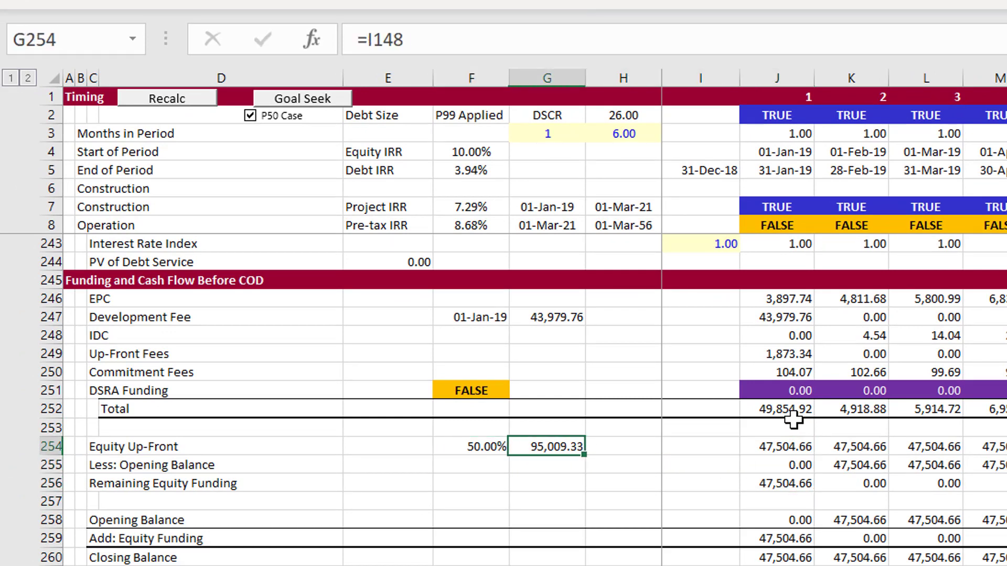
Review the equity funding balance rows and the Left-Over for Pro-Rata, Pro-Rata Equity and Pro-Rata Debt rows
{"action": "key", "text": "Right"}
{"action": "key", "text": "Right"}
{"action": "key", "text": "Down"}
{"action": "key", "text": "Down"}
{"action": "key", "text": "Down"}
{"action": "key", "text": "Down"}
{"action": "key", "text": "Down"}
{"action": "key", "text": "Down"}
{"action": "key", "text": "Down"}
{"action": "key", "text": "Down"}
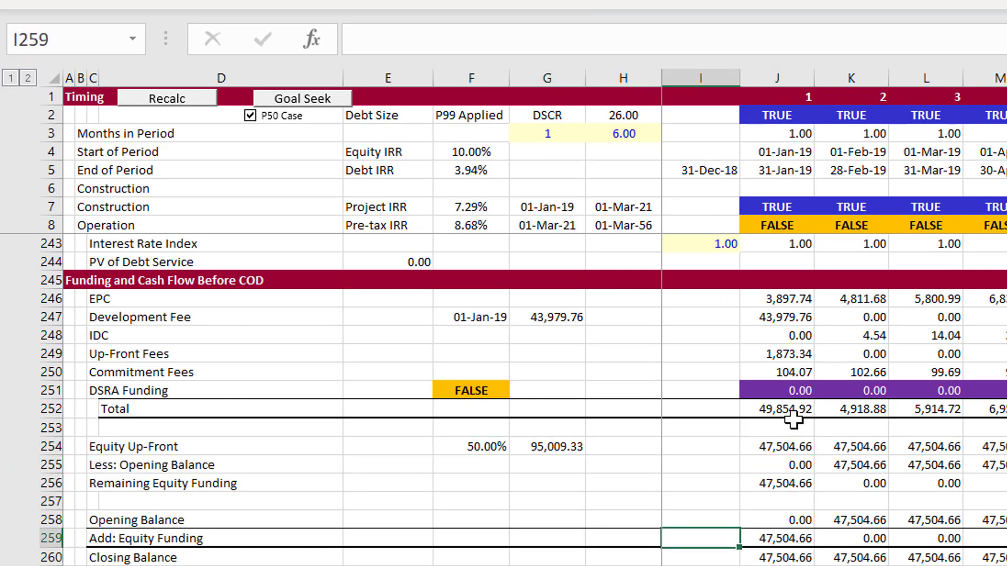
{"action": "key", "text": "Down"}
{"action": "key", "text": "Down"}
{"action": "key", "text": "Down"}
{"action": "key", "text": "Down"}
{"action": "key", "text": "Down"}
{"action": "key", "text": "Down"}
{"action": "key", "text": "Down"}
{"action": "key", "text": "Down"}
{"action": "key", "text": "Down"}
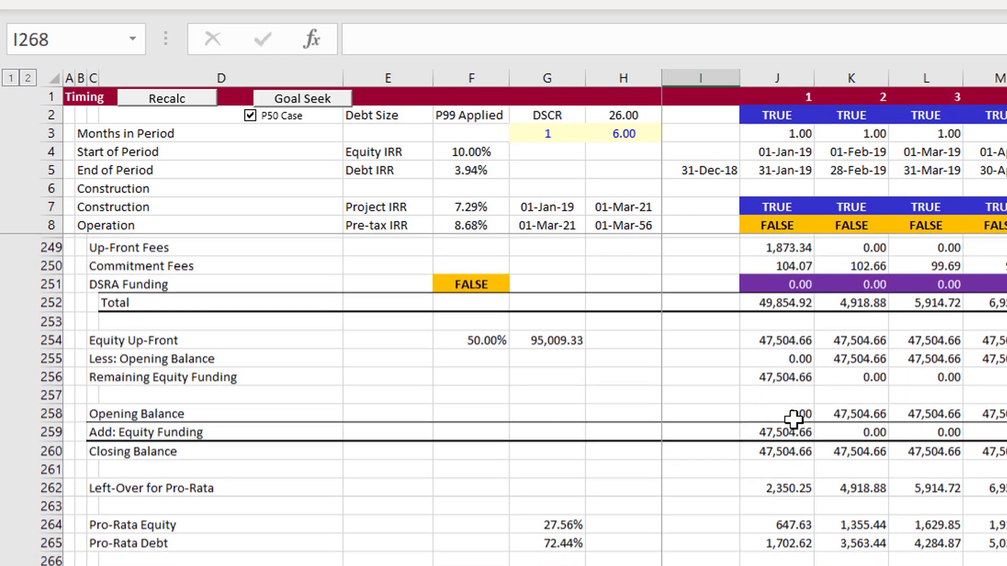
Review the Period by Period Sources rows for senior, mezzanine and equity funding, down to Funding in Parallel Model
{"action": "key", "text": "Down"}
{"action": "key", "text": "Down"}
{"action": "key", "text": "Down"}
{"action": "key", "text": "Down"}
{"action": "key", "text": "Down"}
{"action": "key", "text": "Down"}
{"action": "key", "text": "Down"}
{"action": "key", "text": "Down"}
{"action": "key", "text": "Down"}
{"action": "key", "text": "Down"}
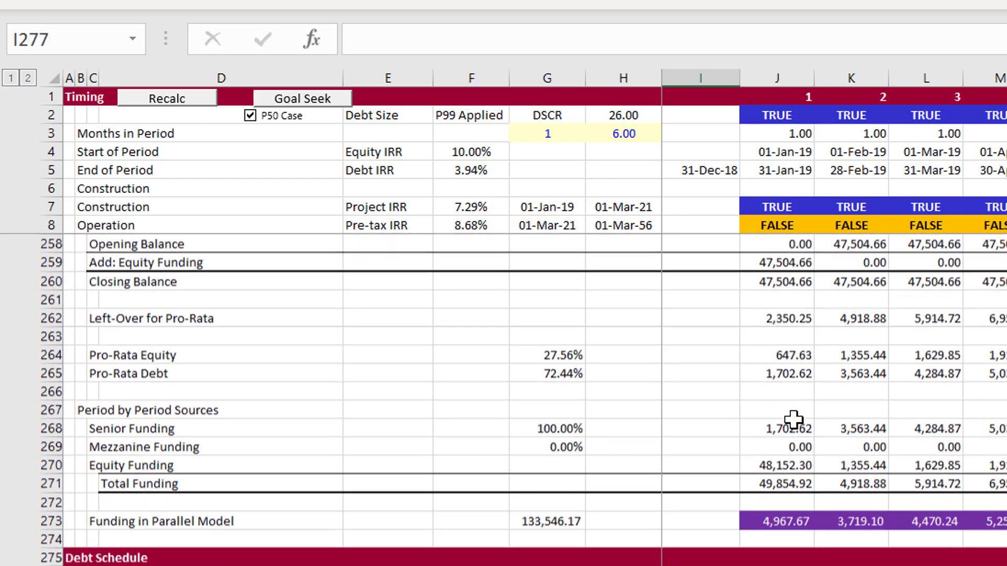
{"action": "key", "text": "Up"}
{"action": "key", "text": "Up"}
{"action": "key", "text": "Up"}
{"action": "key", "text": "Up"}
{"action": "key", "text": "Up"}
{"action": "key", "text": "Up"}
{"action": "key", "text": "Up"}
{"action": "key", "text": "Up"}
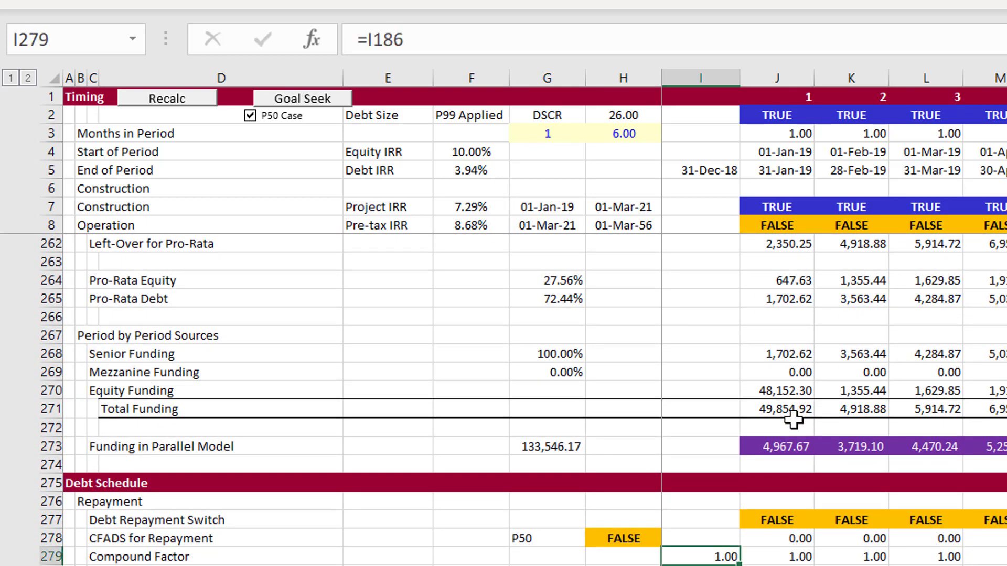
Inspect the first-period Funding in Parallel Model formula linked to the Parallel Model P50 sheet, alongside Total Funding
{"action": "key", "text": "Up"}
{"action": "key", "text": "Right"}
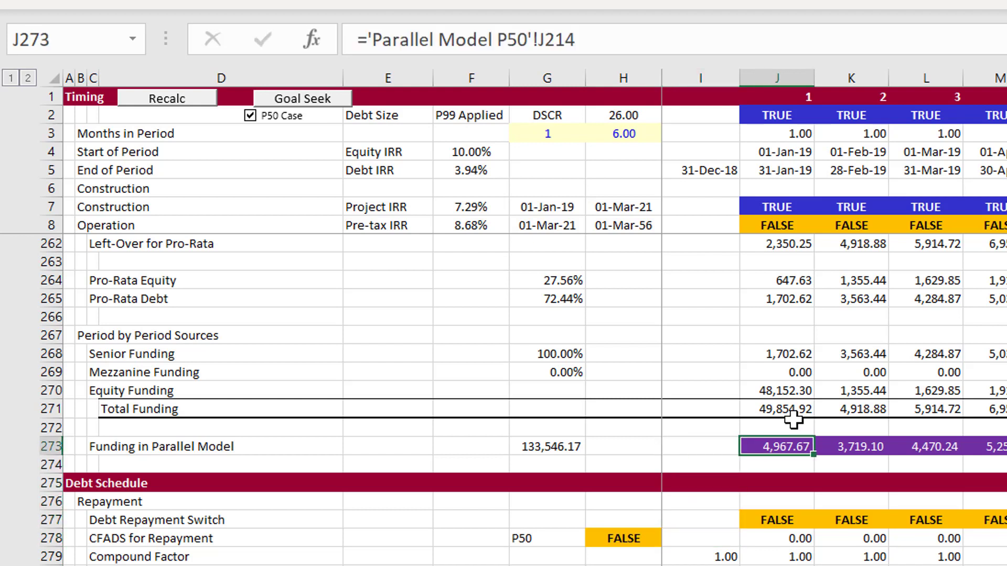
{"action": "key", "text": "F2"}
{"action": "key", "text": "Escape"}
{"action": "key", "text": "Up"}
{"action": "key", "text": "Up"}
{"action": "key", "text": "Up"}
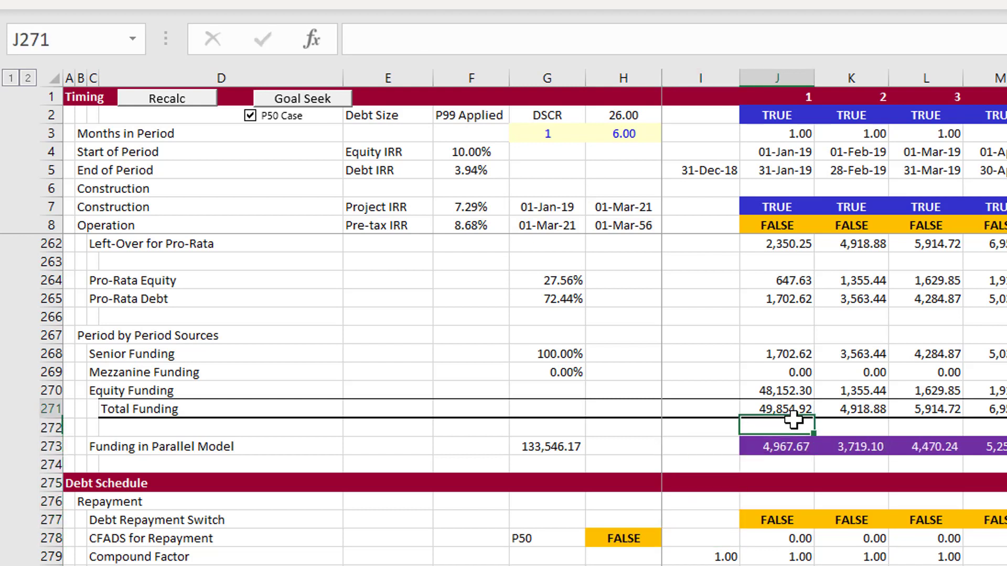
{"action": "key", "text": "Down"}
{"action": "key", "text": "Down"}
{"action": "key", "text": "Down"}
{"action": "key", "text": "Down"}
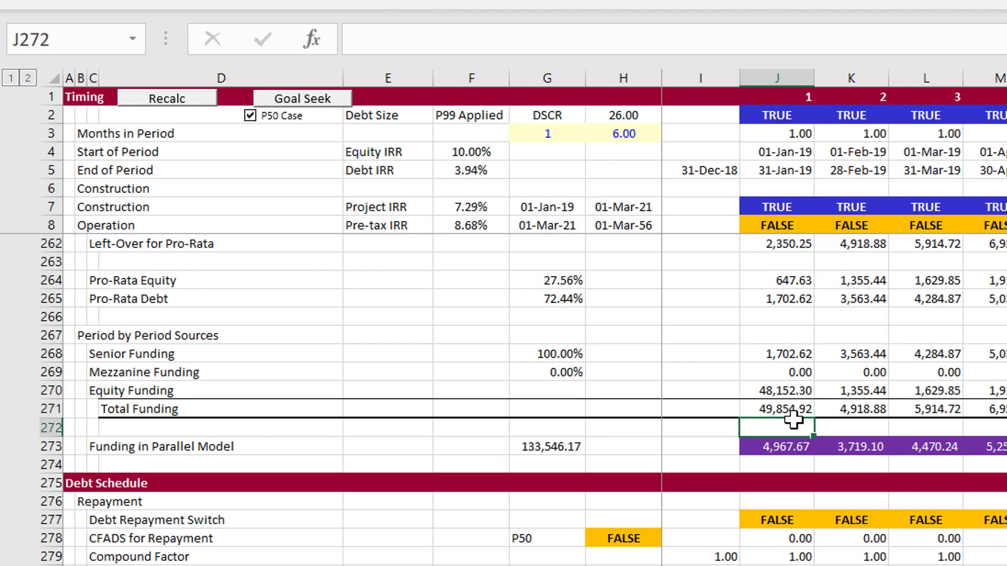
{"action": "key", "text": "Up"}
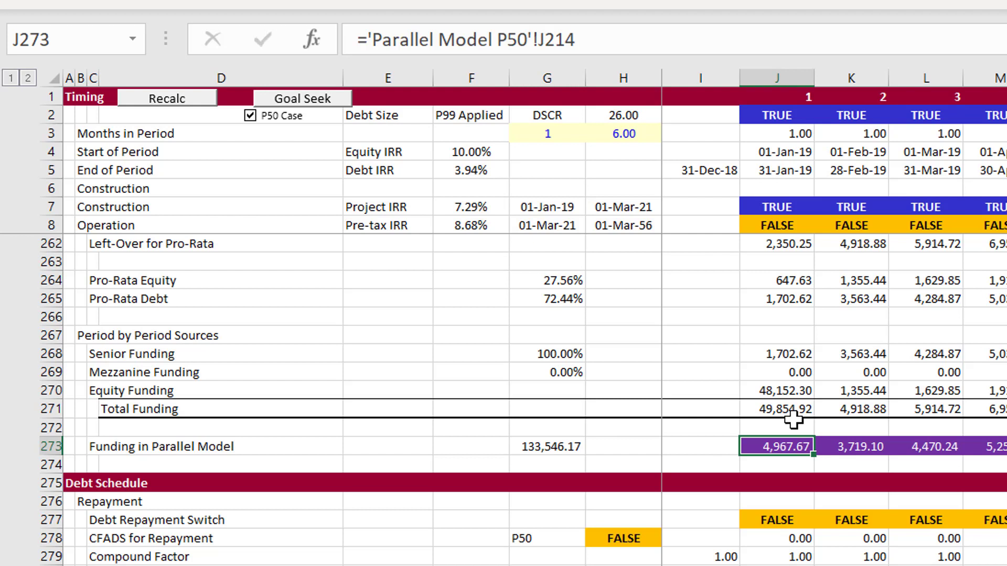
{"action": "key", "text": "Up"}
{"action": "key", "text": "Down"}
{"action": "key", "text": "Down"}
{"action": "key", "text": "Down"}
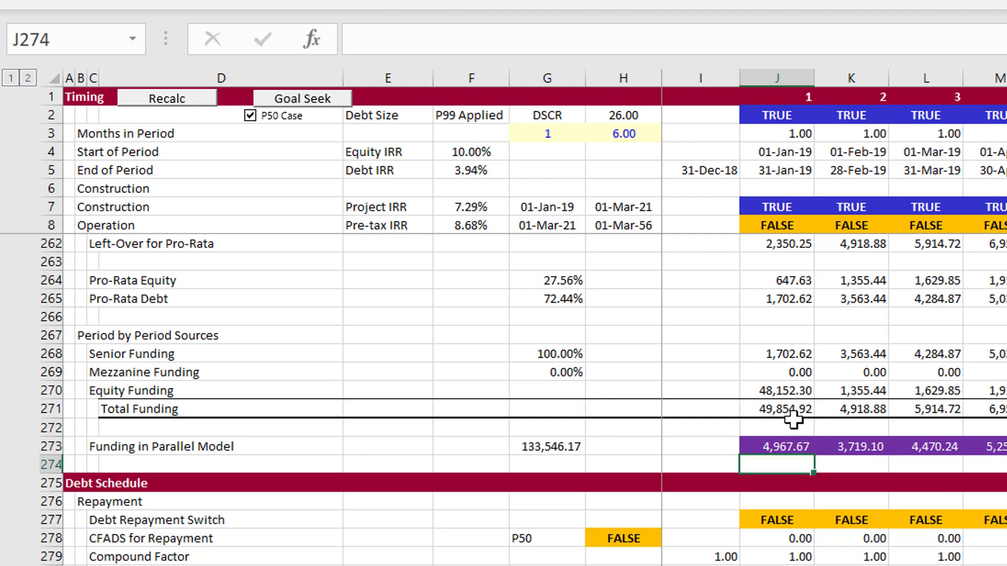
Examine the Debt Schedule's Repayment block, from the Debt Repayment Switch to Maximum Debt
{"action": "key", "text": "Down"}
{"action": "key", "text": "Down"}
{"action": "key", "text": "Down"}
{"action": "key", "text": "Down"}
{"action": "key", "text": "Down"}
{"action": "key", "text": "Down"}
{"action": "key", "text": "Down"}
{"action": "key", "text": "Down"}
{"action": "key", "text": "Down"}
{"action": "key", "text": "Down"}
{"action": "key", "text": "Down"}
{"action": "key", "text": "Down"}
{"action": "key", "text": "Down"}
{"action": "key", "text": "Down"}
{"action": "key", "text": "Down"}
{"action": "key", "text": "Down"}
{"action": "key", "text": "Down"}
{"action": "key", "text": "Down"}
{"action": "key", "text": "Down"}
{"action": "key", "text": "Down"}
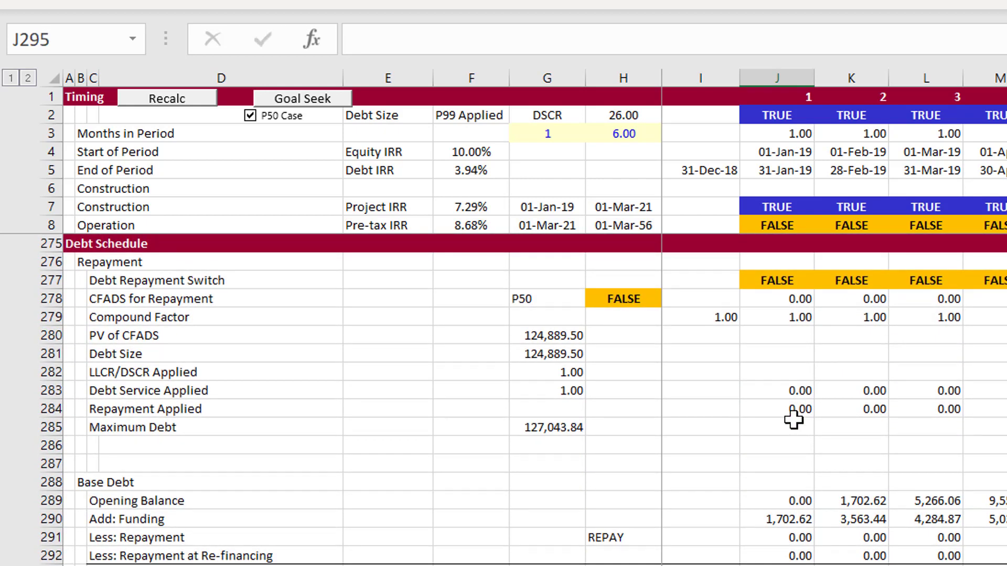
Go back to the alternative-methods sizing section and review the P50 and P99 CFADS and base debt size rows
{"action": "key", "text": "Page_Up"}
{"action": "key", "text": "Page_Up"}
{"action": "key", "text": "Page_Up"}
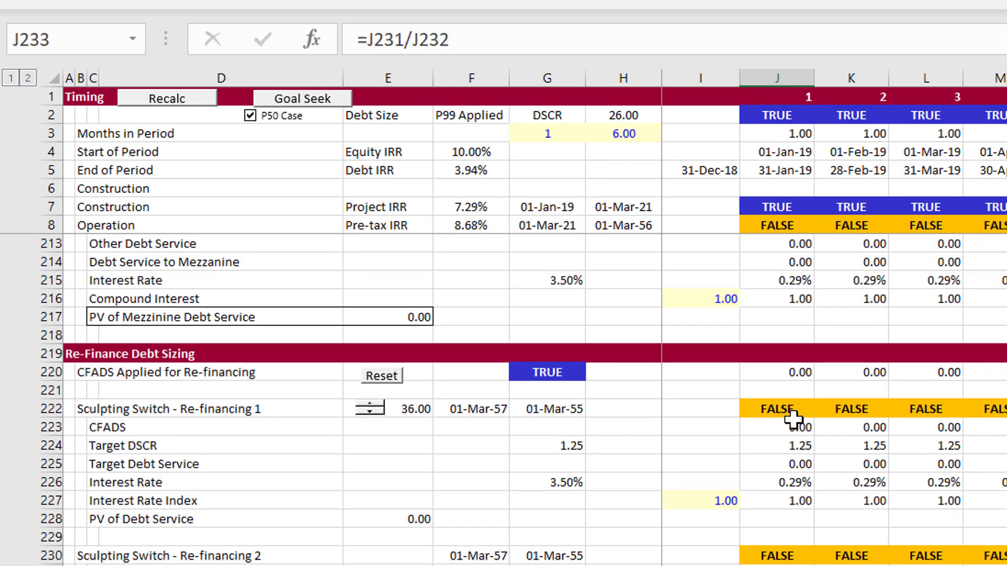
{"action": "key", "text": "Page_Up"}
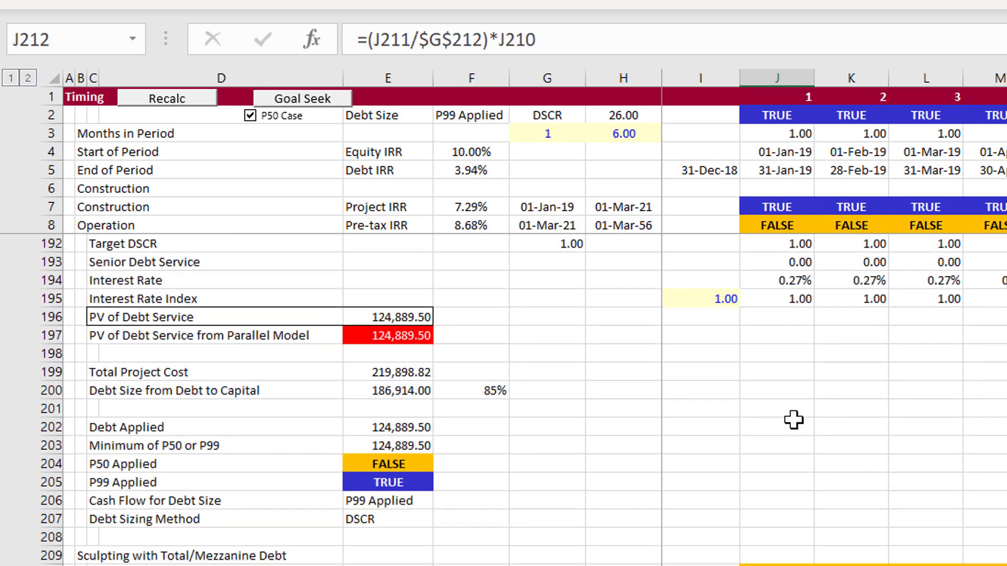
{"action": "key", "text": "Page_Up"}
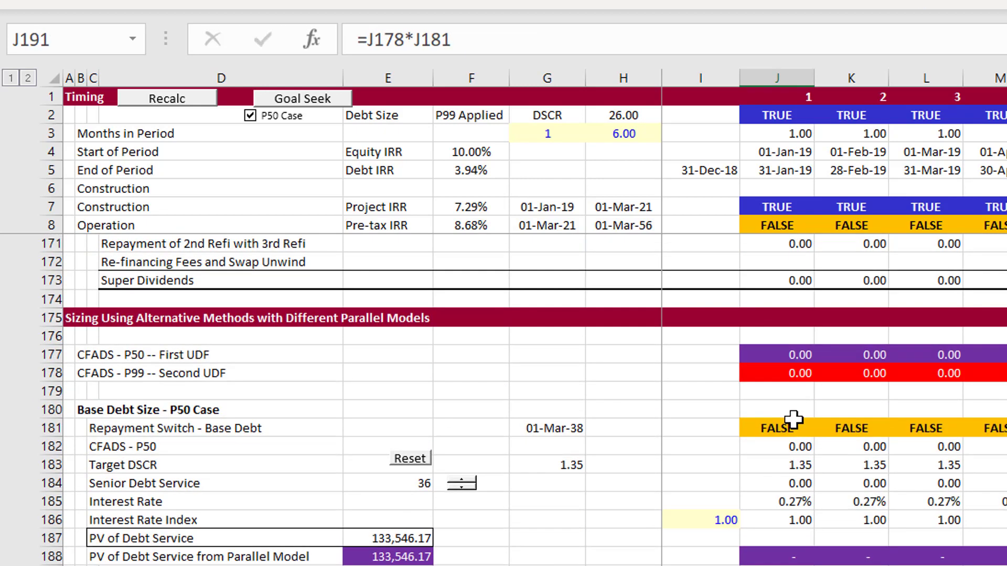
{"action": "key", "text": "Down"}
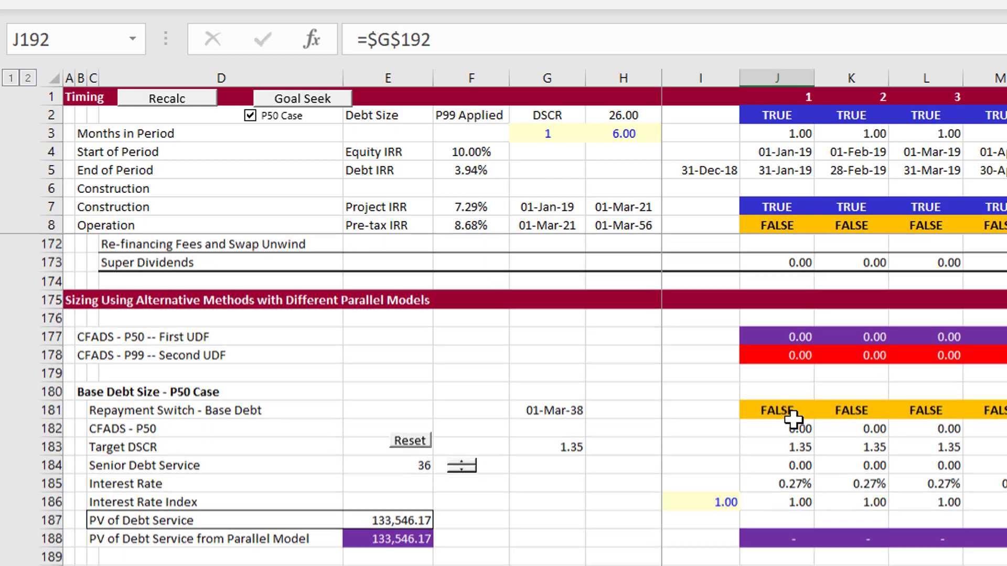
{"action": "key", "text": "Up"}
{"action": "key", "text": "Up"}
{"action": "key", "text": "Down"}
{"action": "key", "text": "Down"}
{"action": "key", "text": "Down"}
{"action": "key", "text": "Down"}
{"action": "key", "text": "Down"}
{"action": "key", "text": "Down"}
{"action": "key", "text": "Down"}
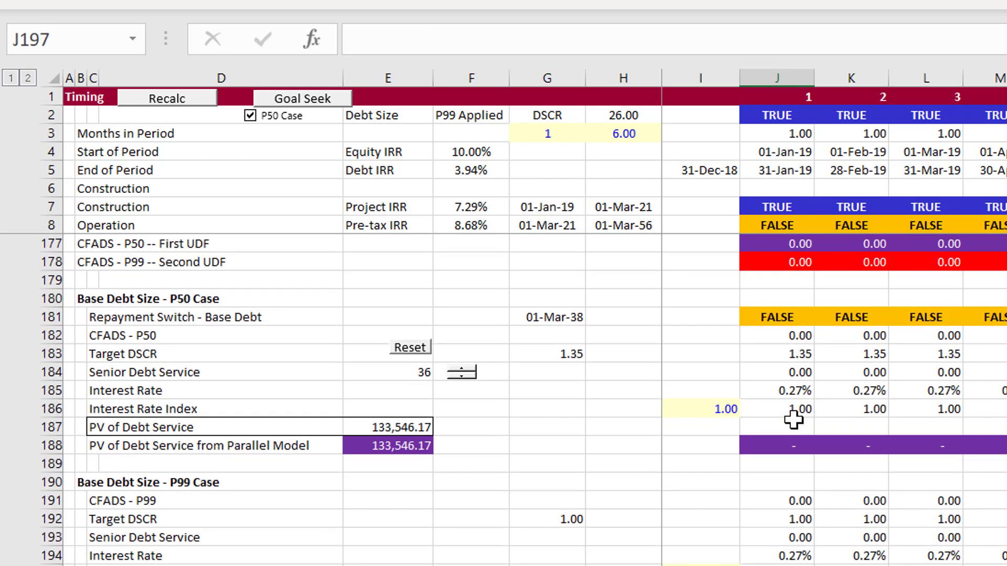
Revisit the Re-Finance Debt Sizing section and the Funding and Cash Flow Before COD section
{"action": "key", "text": "Page_Down"}
{"action": "key", "text": "Page_Down"}
{"action": "key", "text": "Page_Down"}
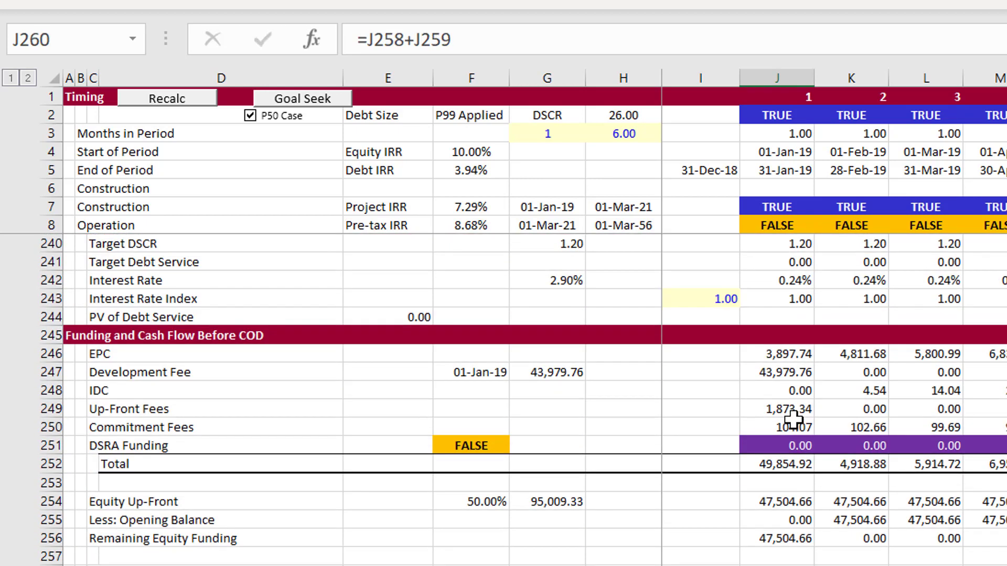
{"action": "key", "text": "Page_Up"}
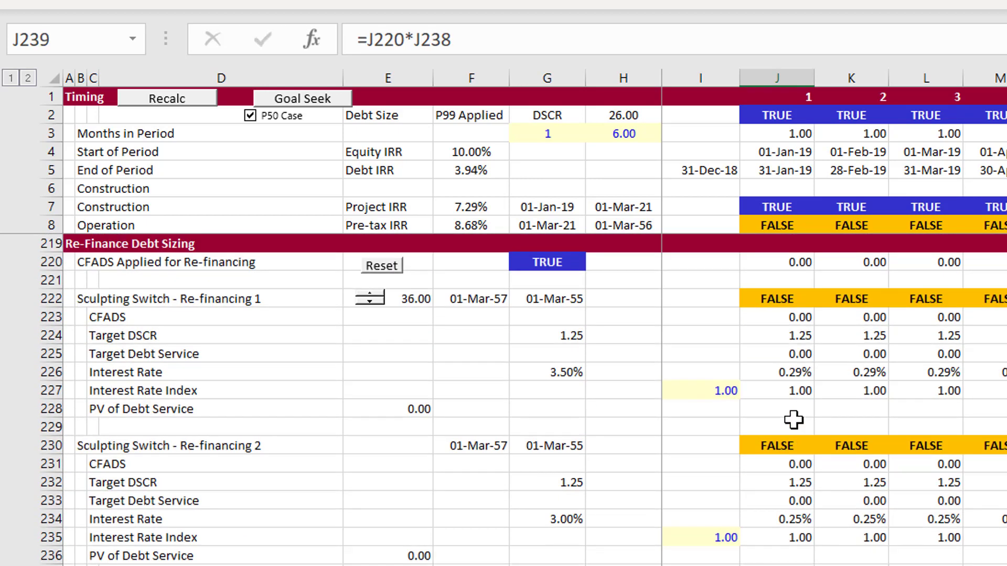
{"action": "key", "text": "Page_Down"}
{"action": "key", "text": "Page_Down"}
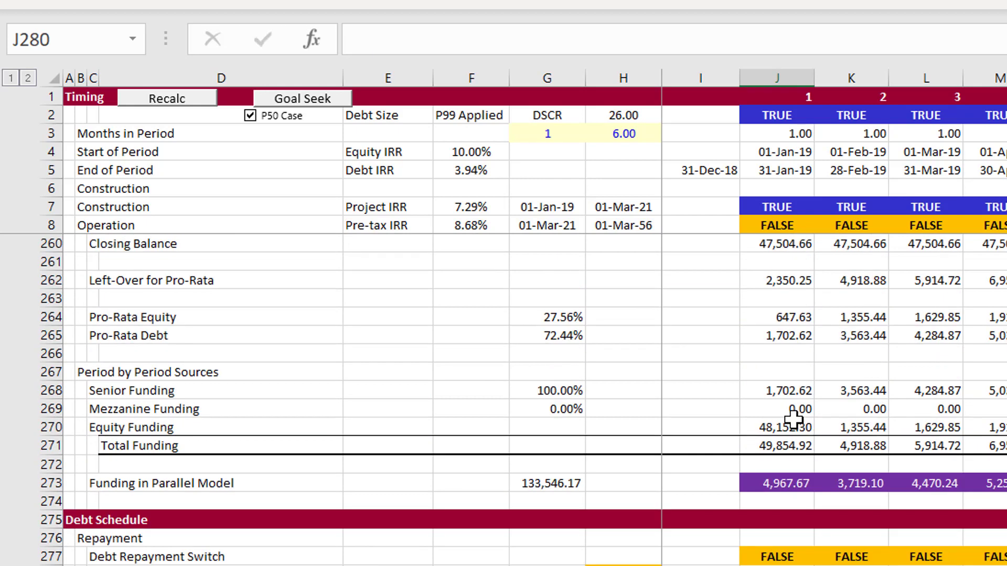
Review the flow from period funding into the Debt Schedule's repayment rows and the Base Debt balance
{"action": "key", "text": "Down"}
{"action": "key", "text": "Down"}
{"action": "key", "text": "Down"}
{"action": "key", "text": "Down"}
{"action": "key", "text": "Down"}
{"action": "key", "text": "Down"}
{"action": "key", "text": "Down"}
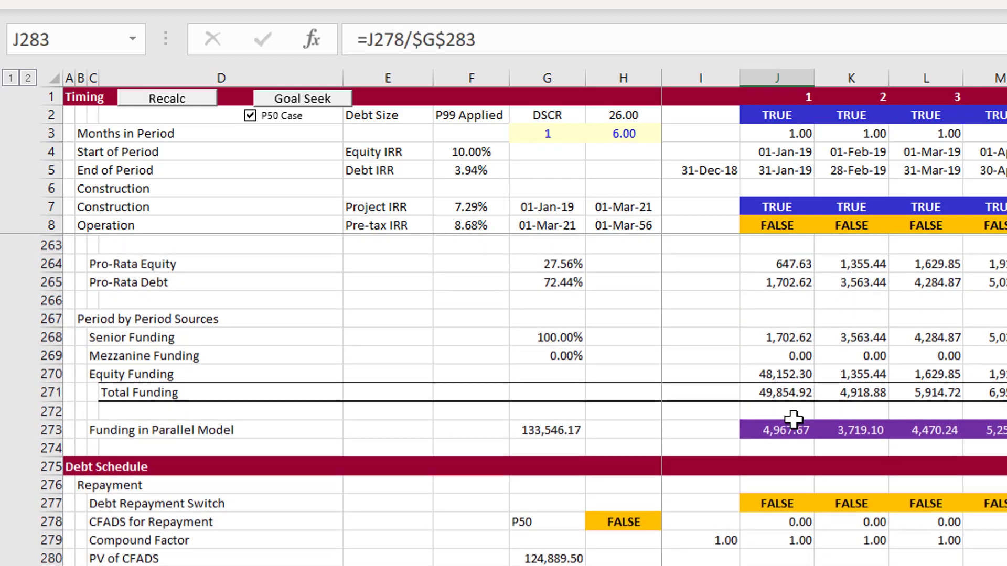
{"action": "key", "text": "Down"}
{"action": "key", "text": "Down"}
{"action": "key", "text": "Down"}
{"action": "key", "text": "Down"}
{"action": "key", "text": "Down"}
{"action": "key", "text": "Down"}
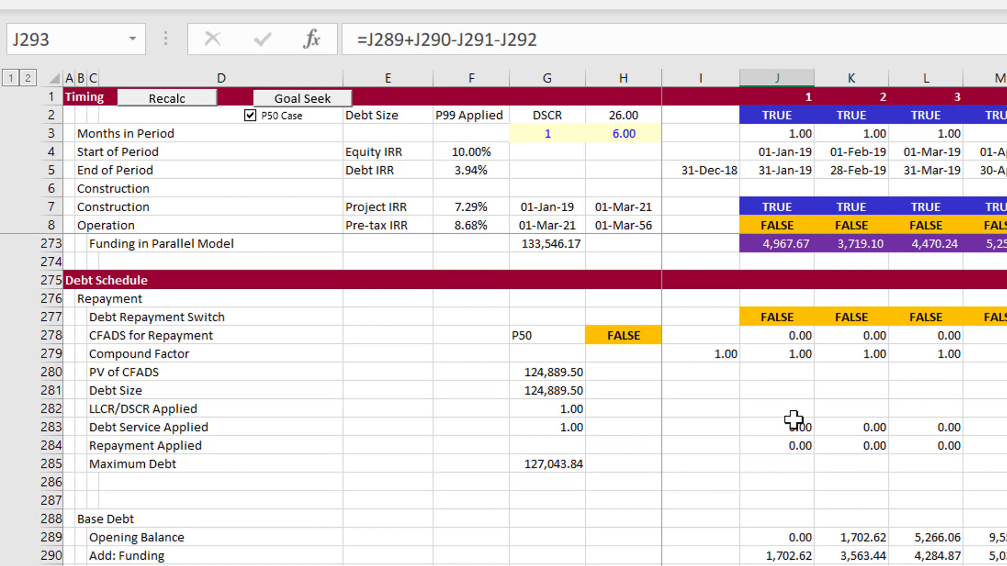
{"action": "key", "text": "Down"}
{"action": "key", "text": "Down"}
{"action": "key", "text": "Down"}
{"action": "key", "text": "Down"}
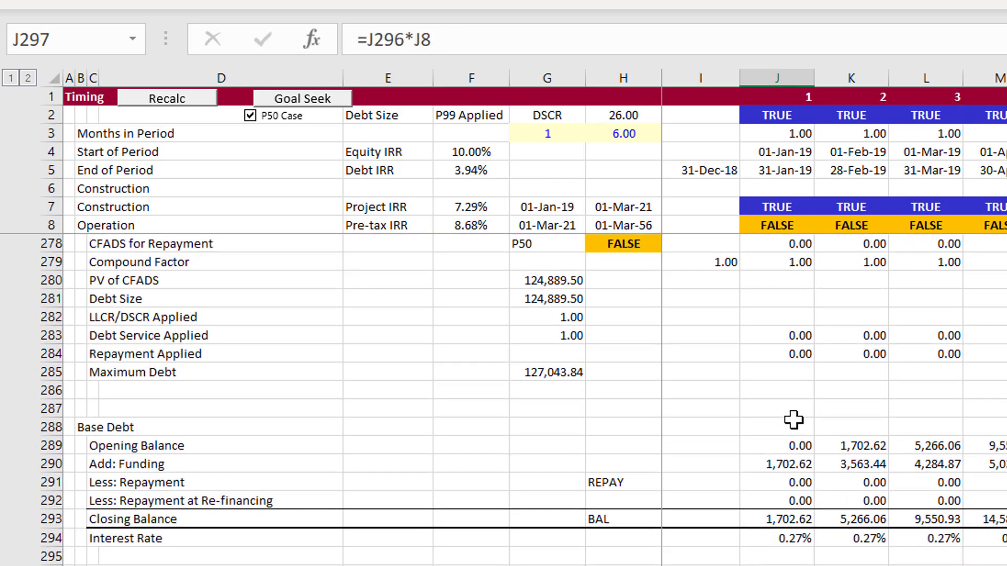
Examine the Base Debt rows from the closing balance and interest rate down to the commitment fee percent
{"action": "key", "text": "Up"}
{"action": "key", "text": "Up"}
{"action": "key", "text": "Down"}
{"action": "key", "text": "Down"}
{"action": "key", "text": "Down"}
{"action": "key", "text": "Down"}
{"action": "key", "text": "Down"}
{"action": "key", "text": "Down"}
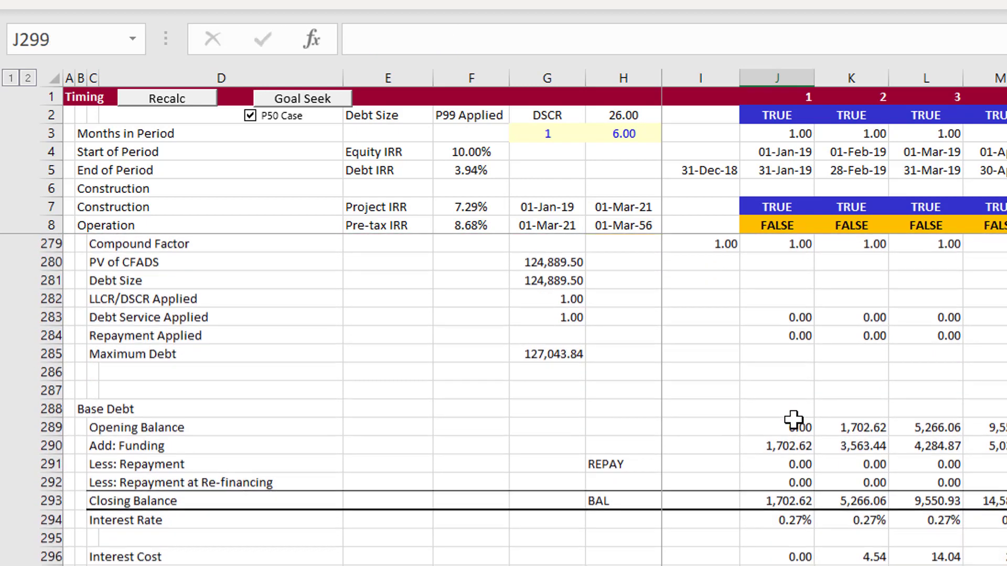
{"action": "key", "text": "Down"}
{"action": "key", "text": "Down"}
{"action": "key", "text": "Down"}
{"action": "key", "text": "Down"}
{"action": "key", "text": "Up"}
{"action": "key", "text": "Up"}
{"action": "key", "text": "Up"}
{"action": "key", "text": "Up"}
{"action": "key", "text": "Up"}
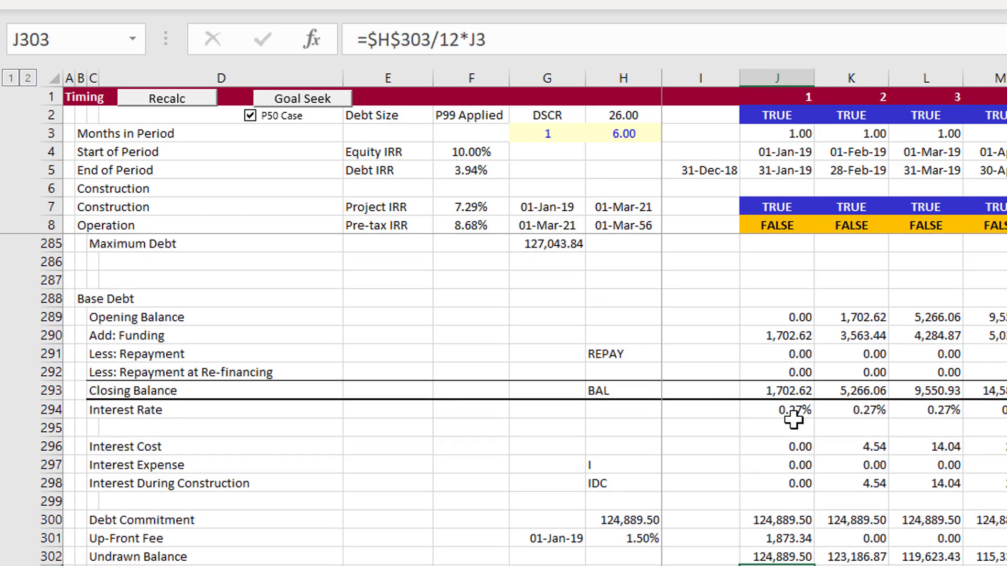
Inspect the first-period Interest Cost formula in J296 of the Base Debt block
{"action": "key", "text": "Up"}
{"action": "key", "text": "Up"}
{"action": "key", "text": "Up"}
{"action": "key", "text": "Up"}
{"action": "key", "text": "Up"}
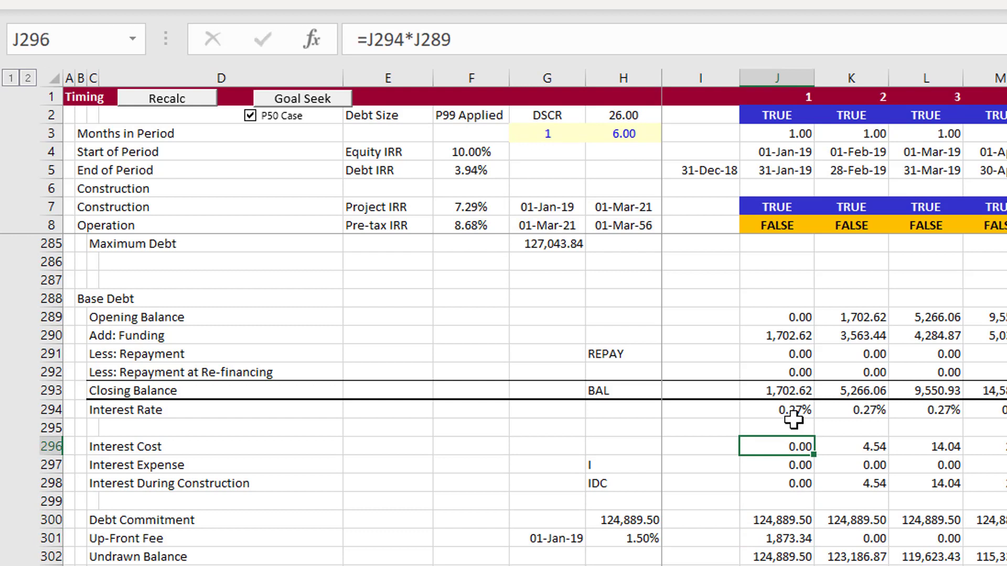
{"action": "key", "text": "Down"}
{"action": "key", "text": "Up"}
Review the Interest During Construction, Debt Commitment, Up-Front Fee and commitment fee rows of the Base Debt block
{"action": "key", "text": "Down"}
{"action": "key", "text": "Down"}
{"action": "key", "text": "Down"}
{"action": "key", "text": "Down"}
{"action": "key", "text": "Down"}
{"action": "key", "text": "Down"}
{"action": "key", "text": "Down"}
{"action": "key", "text": "Down"}
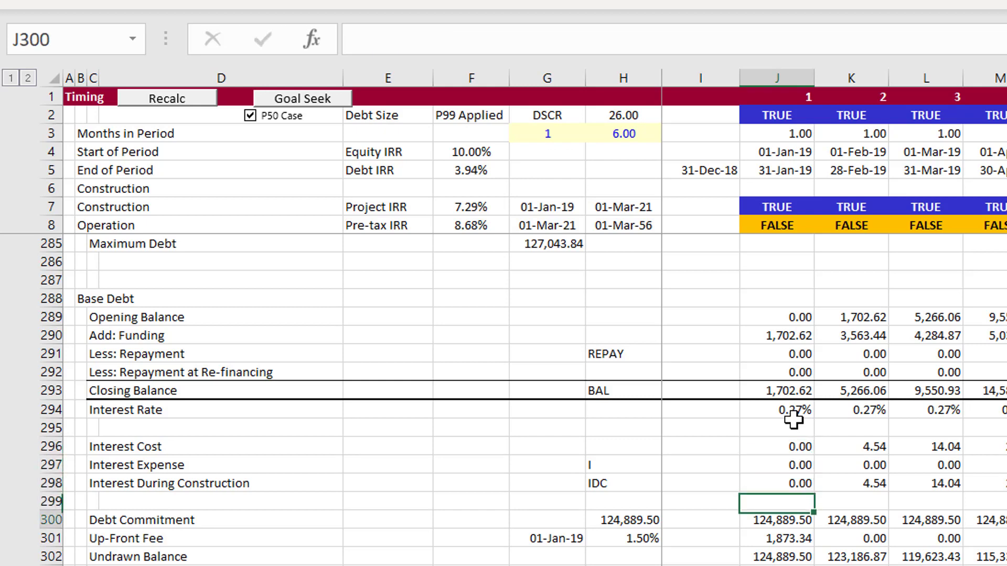
{"action": "key", "text": "Down"}
{"action": "key", "text": "Down"}
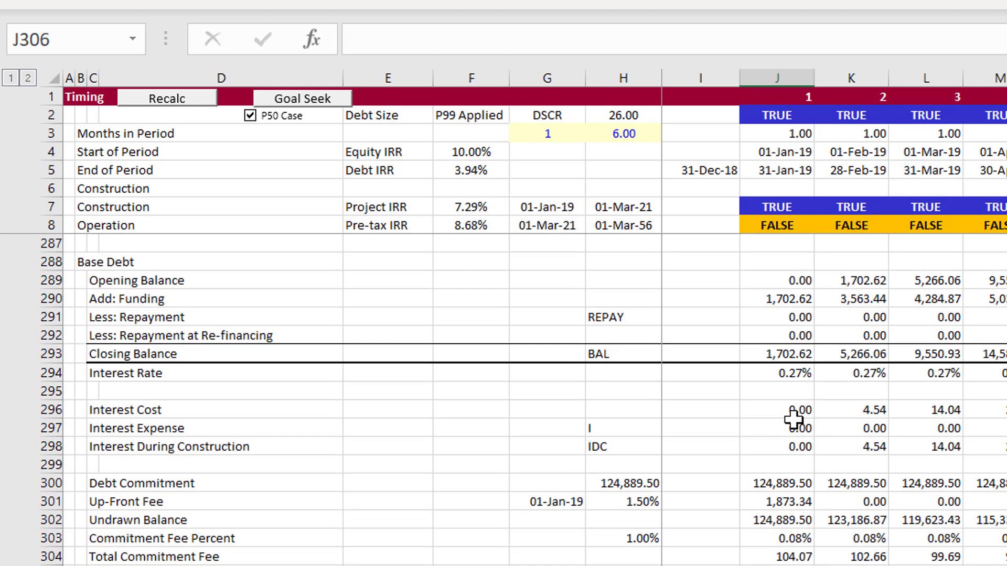
Inspect the first-period formulas for Less: Repayment in J291 and Opening Balance in J289 of Base Debt
{"action": "key", "text": "Up"}
{"action": "key", "text": "Up"}
{"action": "key", "text": "Up"}
{"action": "key", "text": "Up"}
{"action": "key", "text": "Up"}
{"action": "key", "text": "Up"}
{"action": "key", "text": "Up"}
{"action": "key", "text": "Up"}
{"action": "key", "text": "Up"}
{"action": "key", "text": "Up"}
{"action": "key", "text": "Up"}
{"action": "key", "text": "Up"}
{"action": "key", "text": "Up"}
{"action": "key", "text": "Up"}
{"action": "key", "text": "Up"}
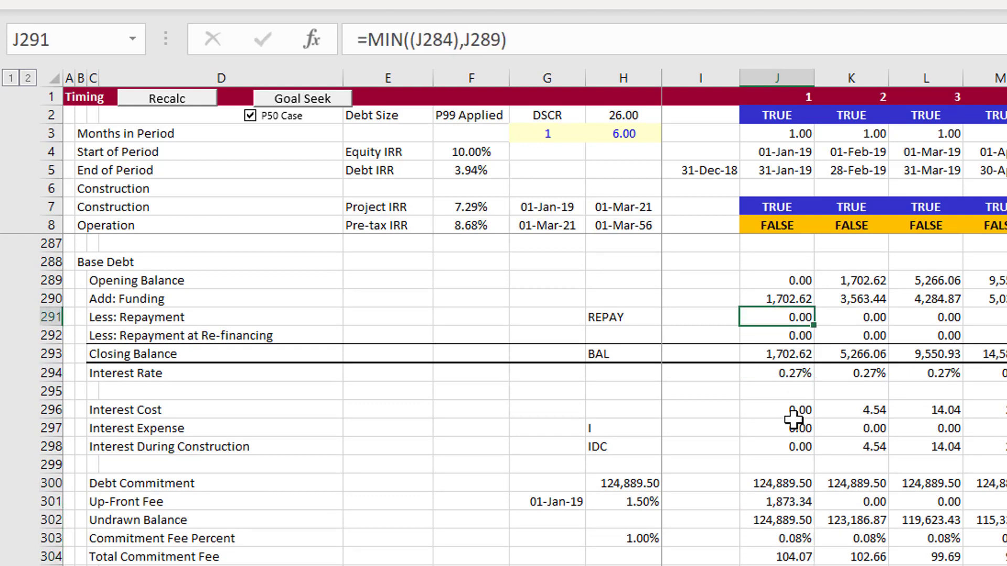
{"action": "key", "text": "Up"}
{"action": "key", "text": "Up"}
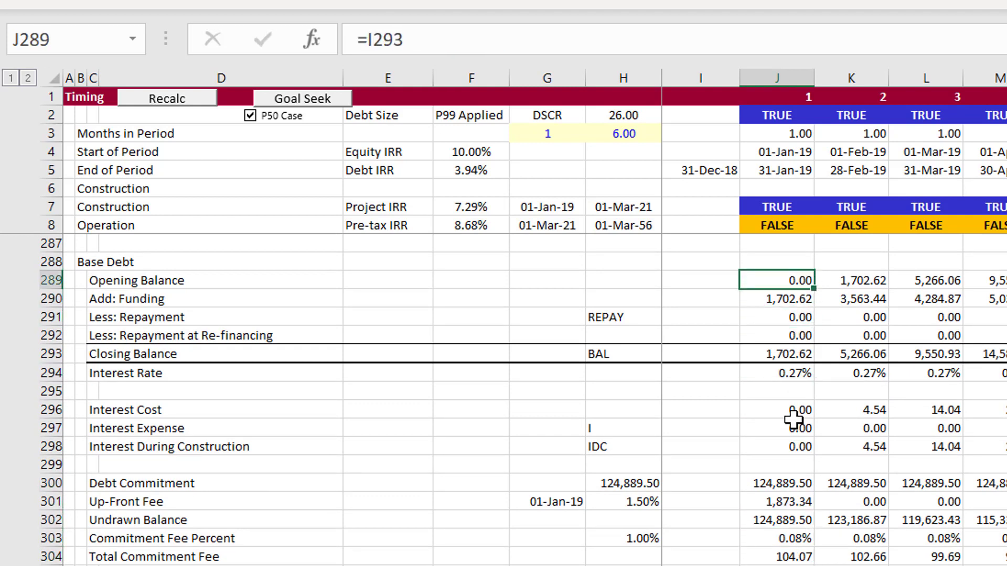
Inspect the Add: Funding formula in J290, and continue through the Base Debt rows to Total Commitment Fee
{"action": "key", "text": "Down"}
{"action": "key", "text": "Down"}
{"action": "key", "text": "Down"}
{"action": "key", "text": "Down"}
{"action": "key", "text": "Down"}
{"action": "key", "text": "Down"}
{"action": "key", "text": "Down"}
{"action": "key", "text": "Down"}
{"action": "key", "text": "Down"}
{"action": "key", "text": "Down"}
{"action": "key", "text": "Down"}
{"action": "key", "text": "Down"}
{"action": "key", "text": "Down"}
{"action": "key", "text": "Down"}
{"action": "key", "text": "Down"}
{"action": "key", "text": "Down"}
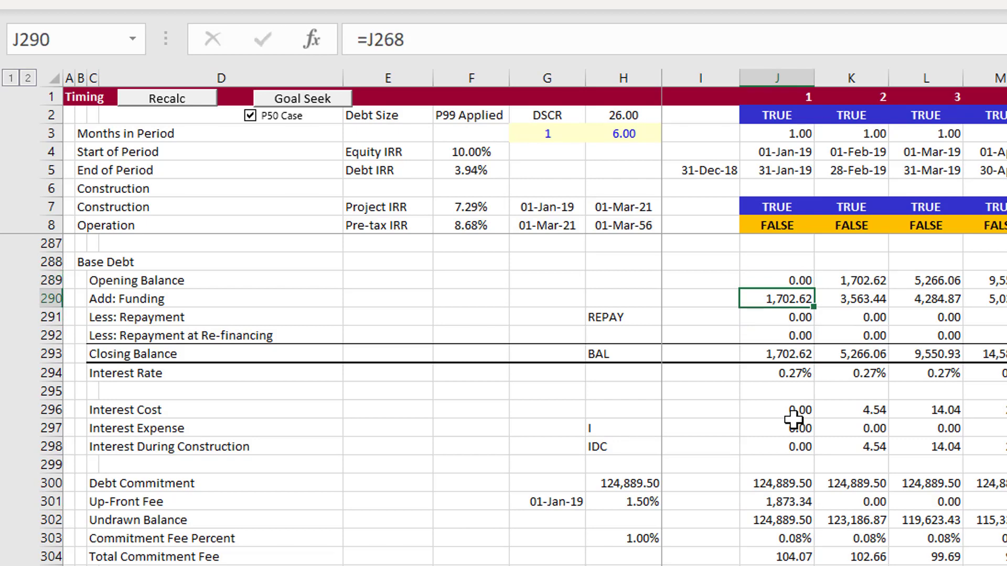
Review the Mezzanine Debt and Re-finance 1 blocks below Base Debt, down to the Re-finance 2 opening balance
{"action": "key", "text": "Down"}
{"action": "key", "text": "Down"}
{"action": "key", "text": "Down"}
{"action": "key", "text": "Down"}
{"action": "key", "text": "Down"}
{"action": "key", "text": "Down"}
{"action": "key", "text": "Down"}
{"action": "key", "text": "Down"}
{"action": "key", "text": "Down"}
{"action": "key", "text": "Down"}
{"action": "key", "text": "Down"}
{"action": "key", "text": "Down"}
{"action": "key", "text": "Down"}
{"action": "key", "text": "Down"}
{"action": "key", "text": "Down"}
{"action": "key", "text": "Down"}
{"action": "key", "text": "Down"}
{"action": "key", "text": "Down"}
{"action": "key", "text": "Down"}
{"action": "key", "text": "Down"}
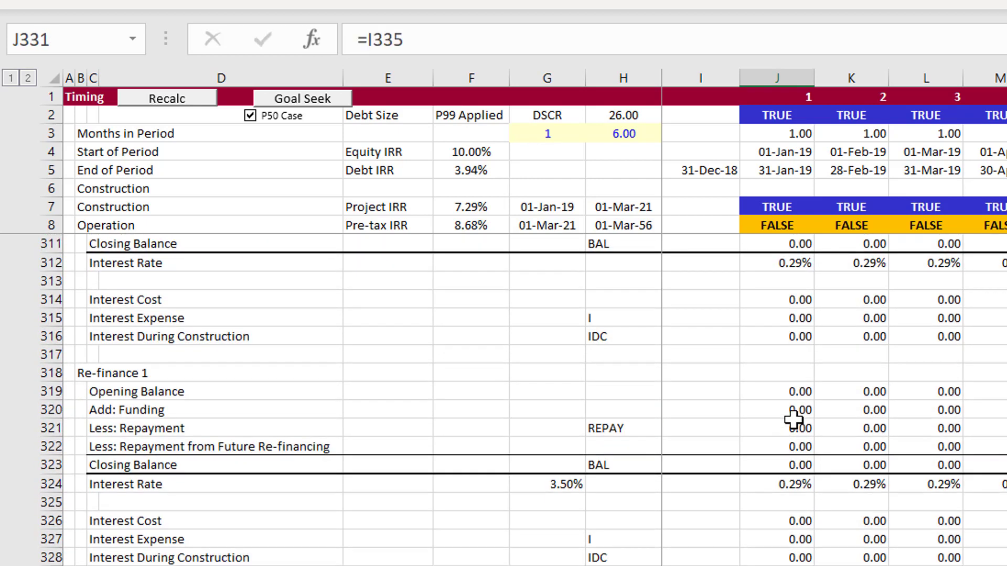
Examine the balance and interest rows of the Re-finance 2 block, continuing to the start of Re-finance 3
{"action": "key", "text": "Down"}
{"action": "key", "text": "Down"}
{"action": "key", "text": "Down"}
{"action": "key", "text": "Down"}
{"action": "key", "text": "Down"}
{"action": "key", "text": "Down"}
{"action": "key", "text": "Down"}
{"action": "key", "text": "Down"}
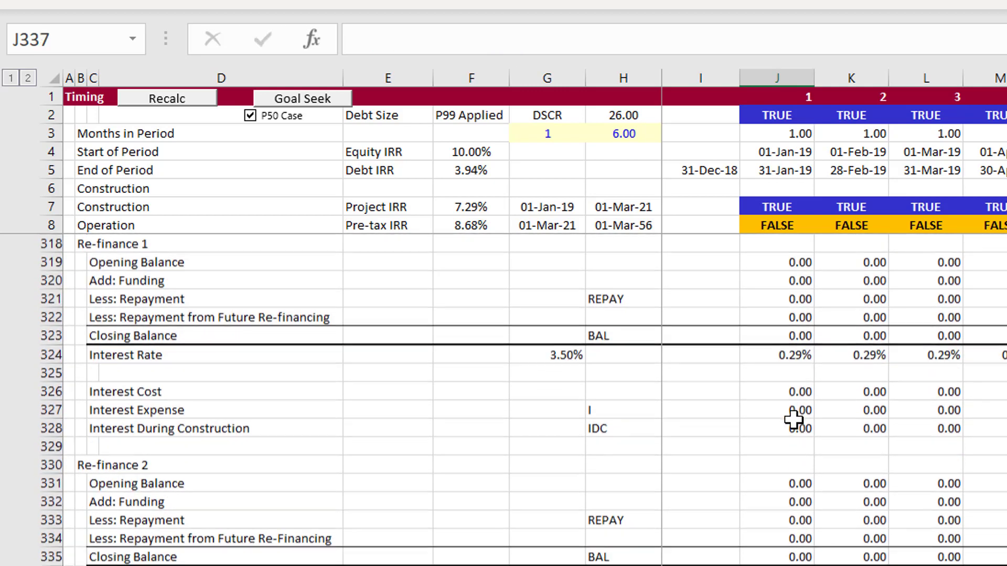
{"action": "key", "text": "Down"}
{"action": "key", "text": "Down"}
{"action": "key", "text": "Down"}
{"action": "key", "text": "Down"}
{"action": "key", "text": "Down"}
{"action": "key", "text": "Down"}
{"action": "key", "text": "Down"}
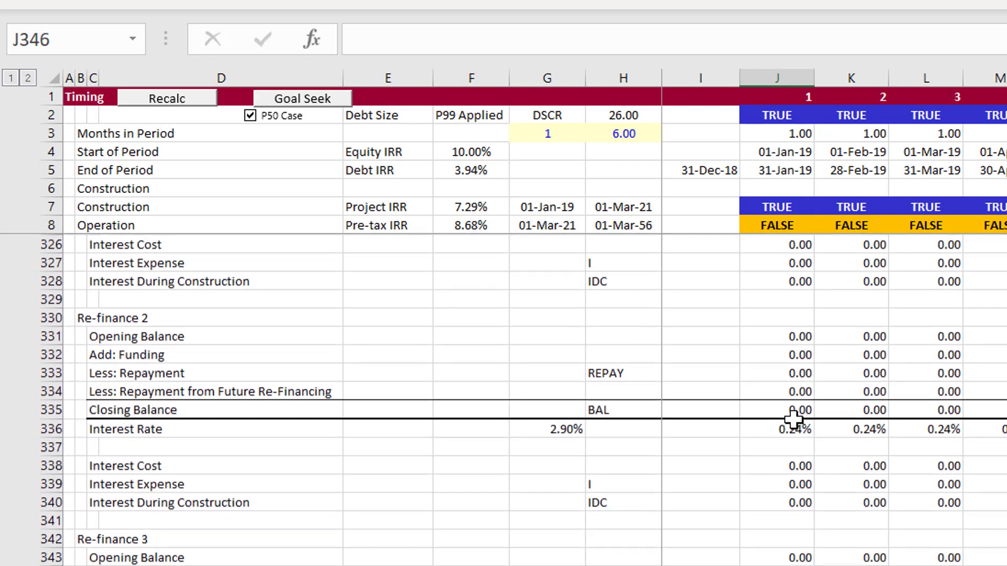
{"action": "key", "text": "Up"}
{"action": "key", "text": "Up"}
{"action": "key", "text": "Up"}
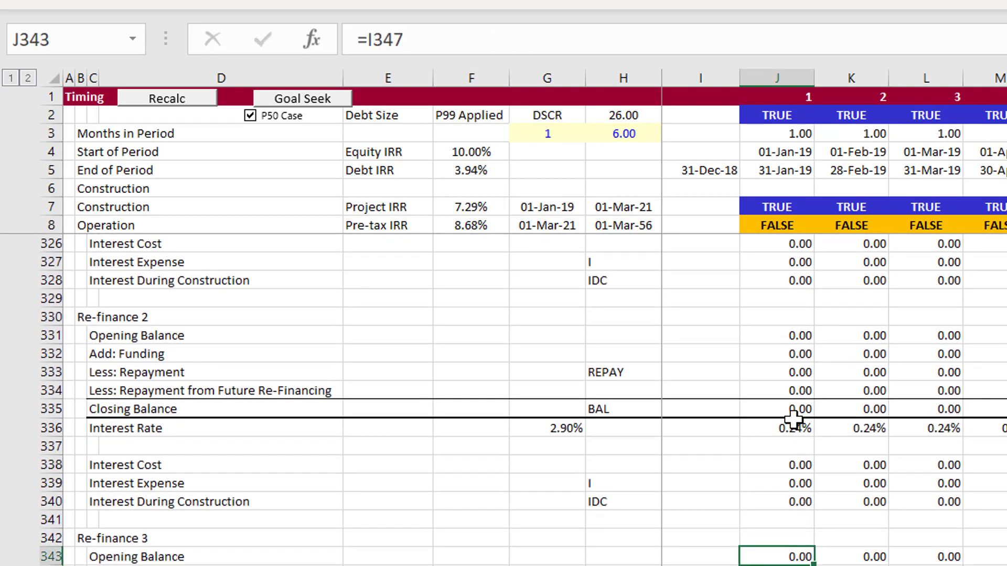
Return from Re-finance 3 to the Repayment rows at the start of the Debt Schedule and the funding sources above
{"action": "key", "text": "Up"}
{"action": "key", "text": "Up"}
{"action": "key", "text": "Up"}
{"action": "key", "text": "Up"}
{"action": "key", "text": "Up"}
{"action": "key", "text": "Up"}
{"action": "key", "text": "Up"}
{"action": "key", "text": "Up"}
{"action": "key", "text": "Up"}
{"action": "key", "text": "Up"}
{"action": "key", "text": "Up"}
{"action": "key", "text": "Up"}
{"action": "key", "text": "Up"}
{"action": "key", "text": "Up"}
{"action": "key", "text": "Up"}
{"action": "key", "text": "Up"}
{"action": "key", "text": "Up"}
{"action": "key", "text": "Up"}
{"action": "key", "text": "Up"}
{"action": "key", "text": "Up"}
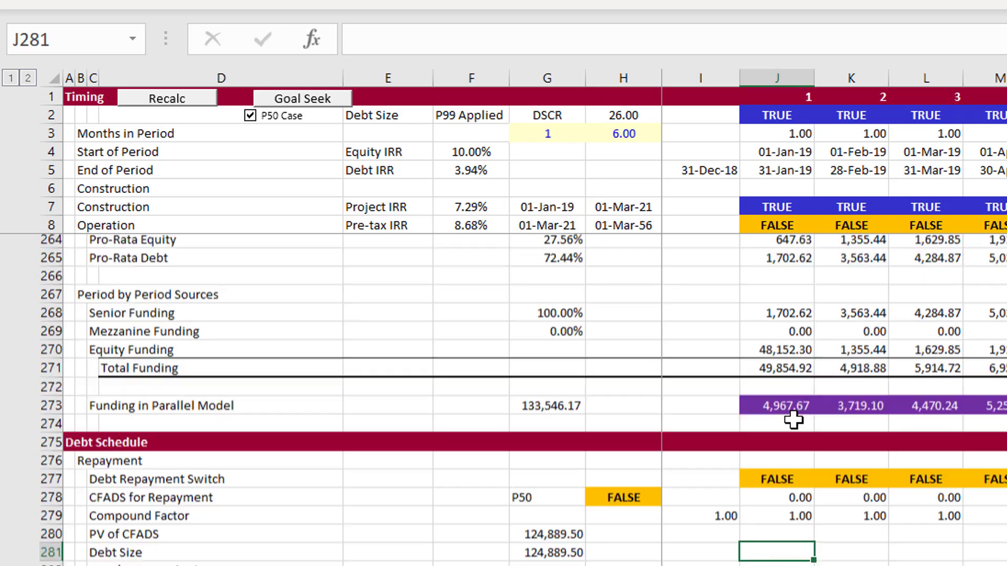
Look back over the Sculpting Switch blocks for the re-financings, with their CFADS, Target DSCR and interest rate rows
{"action": "key", "text": "Up"}
{"action": "key", "text": "Up"}
{"action": "key", "text": "Up"}
{"action": "key", "text": "Up"}
{"action": "key", "text": "Up"}
{"action": "key", "text": "Up"}
{"action": "key", "text": "Up"}
{"action": "key", "text": "Up"}
{"action": "key", "text": "Up"}
{"action": "key", "text": "Up"}
{"action": "key", "text": "Up"}
{"action": "key", "text": "Up"}
{"action": "key", "text": "Up"}
{"action": "key", "text": "Up"}
{"action": "key", "text": "Up"}
{"action": "key", "text": "Up"}
{"action": "key", "text": "Up"}
{"action": "key", "text": "Up"}
{"action": "key", "text": "Up"}
{"action": "key", "text": "Up"}
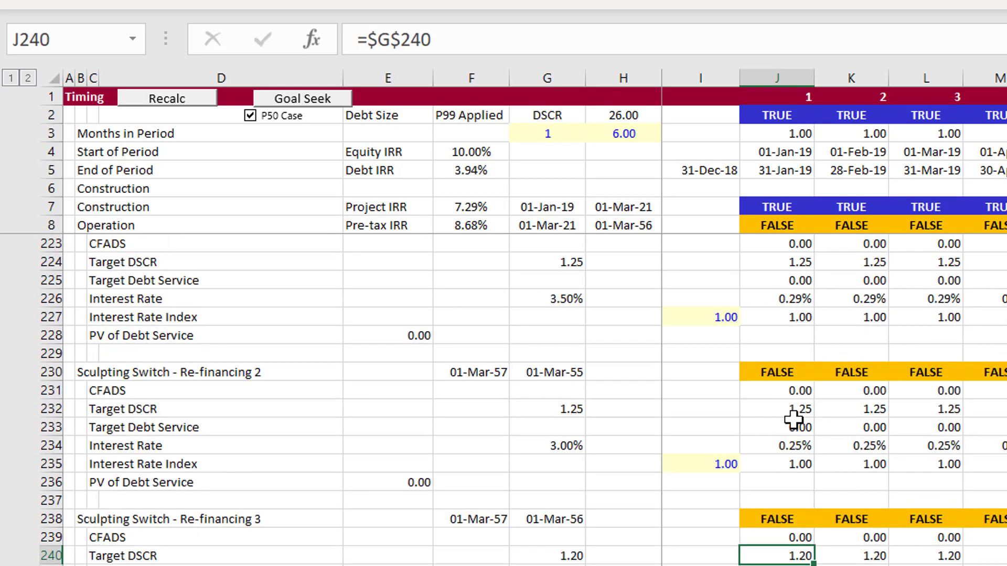
{"action": "key", "text": "Up"}
{"action": "key", "text": "Up"}
{"action": "key", "text": "Up"}
{"action": "key", "text": "Up"}
{"action": "key", "text": "Up"}
{"action": "key", "text": "Up"}
{"action": "key", "text": "Up"}
{"action": "key", "text": "Up"}
{"action": "key", "text": "Up"}
{"action": "key", "text": "Up"}
{"action": "key", "text": "Up"}
{"action": "key", "text": "Up"}
{"action": "key", "text": "Up"}
{"action": "key", "text": "Up"}
{"action": "key", "text": "Up"}
{"action": "key", "text": "Up"}
{"action": "key", "text": "Up"}
{"action": "key", "text": "Up"}
{"action": "key", "text": "Up"}
{"action": "key", "text": "Up"}
Go back to the Base Debt block and review its rows down to Undrawn Balance in J302
{"action": "key", "text": "Down"}
{"action": "key", "text": "Down"}
{"action": "key", "text": "Down"}
{"action": "key", "text": "Down"}
{"action": "key", "text": "Down"}
{"action": "key", "text": "Down"}
{"action": "key", "text": "Down"}
{"action": "key", "text": "Down"}
{"action": "key", "text": "Down"}
{"action": "key", "text": "Down"}
{"action": "key", "text": "Down"}
{"action": "key", "text": "Down"}
{"action": "key", "text": "Down"}
{"action": "key", "text": "Down"}
{"action": "key", "text": "Down"}
{"action": "key", "text": "Down"}
{"action": "key", "text": "Down"}
{"action": "key", "text": "Down"}
{"action": "key", "text": "Down"}
{"action": "key", "text": "Down"}
{"action": "key", "text": "Down"}
{"action": "key", "text": "Down"}
{"action": "key", "text": "Down"}
{"action": "key", "text": "Down"}
{"action": "key", "text": "Down"}
{"action": "key", "text": "Down"}
{"action": "key", "text": "Down"}
{"action": "key", "text": "Down"}
{"action": "key", "text": "Down"}
{"action": "key", "text": "Down"}
{"action": "key", "text": "Down"}
{"action": "key", "text": "Down"}
{"action": "key", "text": "Down"}
{"action": "key", "text": "Down"}
{"action": "key", "text": "Down"}
{"action": "key", "text": "Down"}
{"action": "key", "text": "Down"}
{"action": "key", "text": "Down"}
{"action": "key", "text": "Down"}
{"action": "key", "text": "Down"}
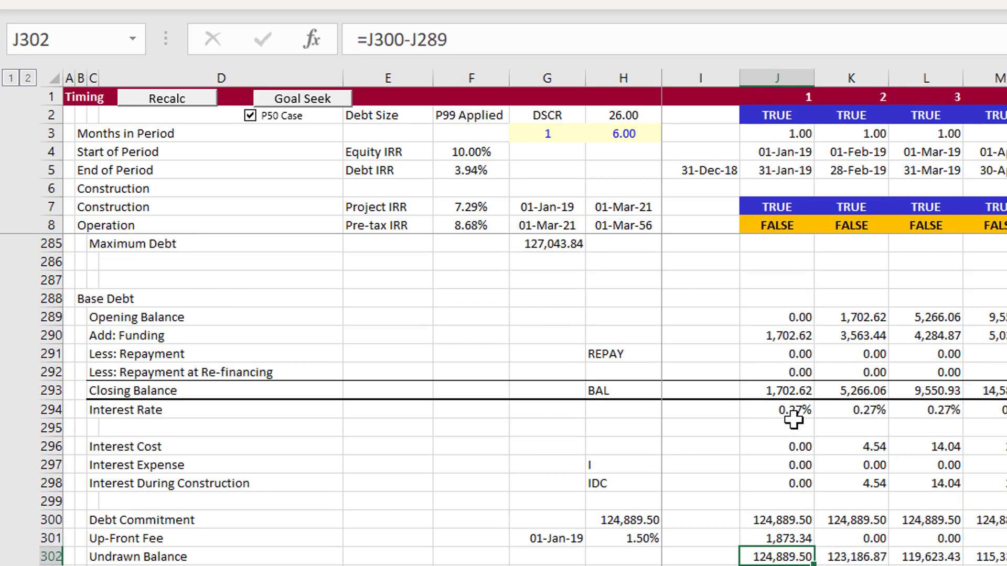
Review the Mezzanine Debt block and inspect the Re-finance 1 Closing Balance formula in J323
{"action": "key", "text": "Down"}
{"action": "key", "text": "Down"}
{"action": "key", "text": "Down"}
{"action": "key", "text": "Down"}
{"action": "key", "text": "Down"}
{"action": "key", "text": "Down"}
{"action": "key", "text": "Down"}
{"action": "key", "text": "Down"}
{"action": "key", "text": "Down"}
{"action": "key", "text": "Down"}
{"action": "key", "text": "Down"}
{"action": "key", "text": "Down"}
{"action": "key", "text": "Down"}
{"action": "key", "text": "Down"}
{"action": "key", "text": "Down"}
{"action": "key", "text": "Down"}
{"action": "key", "text": "Down"}
{"action": "key", "text": "Down"}
{"action": "key", "text": "Down"}
{"action": "key", "text": "Down"}
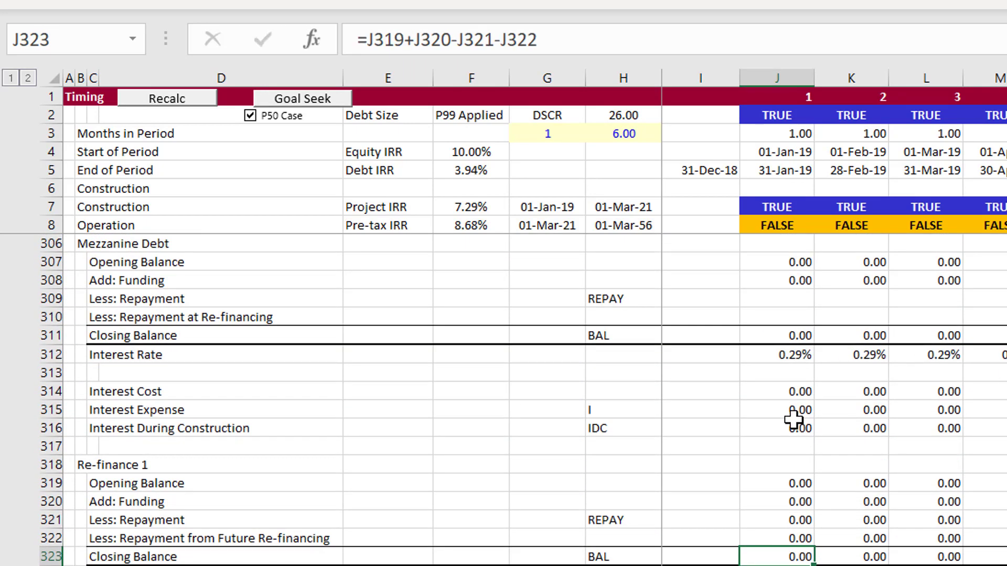
Review the remaining re-finance debt blocks from the Re-finance 1 Closing Balance down to the Totals heading in J364
{"action": "key", "text": "Down"}
{"action": "key", "text": "Down"}
{"action": "key", "text": "Down"}
{"action": "key", "text": "Down"}
{"action": "key", "text": "Down"}
{"action": "key", "text": "Down"}
{"action": "key", "text": "Down"}
{"action": "key", "text": "Down"}
{"action": "key", "text": "Down"}
{"action": "key", "text": "Down"}
{"action": "key", "text": "Down"}
{"action": "key", "text": "Down"}
{"action": "key", "text": "Down"}
{"action": "key", "text": "Down"}
{"action": "key", "text": "Down"}
{"action": "key", "text": "Down"}
{"action": "key", "text": "Down"}
{"action": "key", "text": "Down"}
{"action": "key", "text": "Down"}
{"action": "key", "text": "Down"}
{"action": "key", "text": "Down"}
{"action": "key", "text": "Down"}
{"action": "key", "text": "Down"}
{"action": "key", "text": "Down"}
{"action": "key", "text": "Down"}
{"action": "key", "text": "Down"}
{"action": "key", "text": "Down"}
{"action": "key", "text": "Down"}
{"action": "key", "text": "Down"}
{"action": "key", "text": "Down"}
{"action": "key", "text": "Down"}
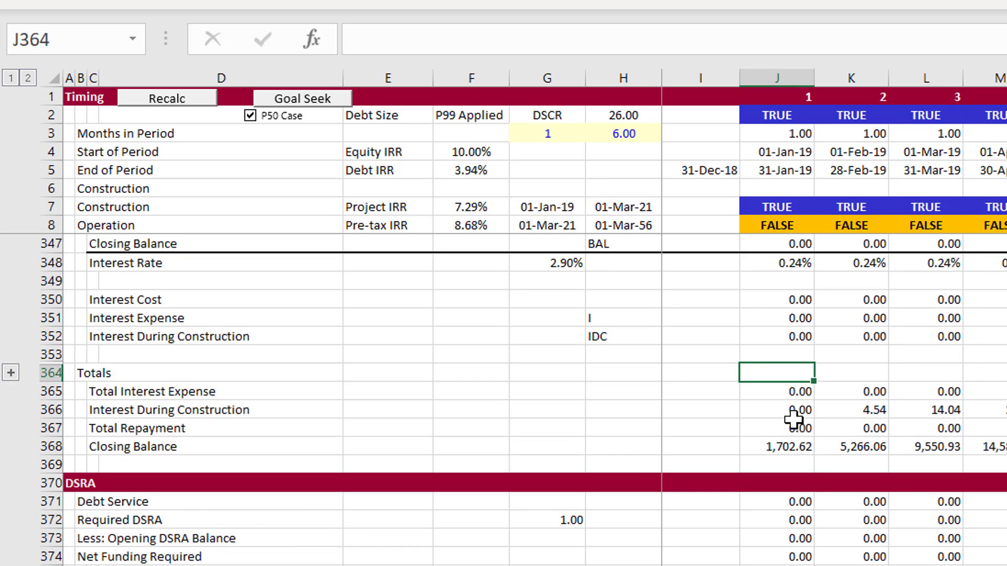
Go through the debt Totals rows and inspect the DSRA Debt Service formula in J371
{"action": "key", "text": "Down"}
{"action": "key", "text": "Down"}
{"action": "key", "text": "Down"}
{"action": "key", "text": "Down"}
{"action": "key", "text": "Down"}
{"action": "key", "text": "Down"}
{"action": "key", "text": "Down"}
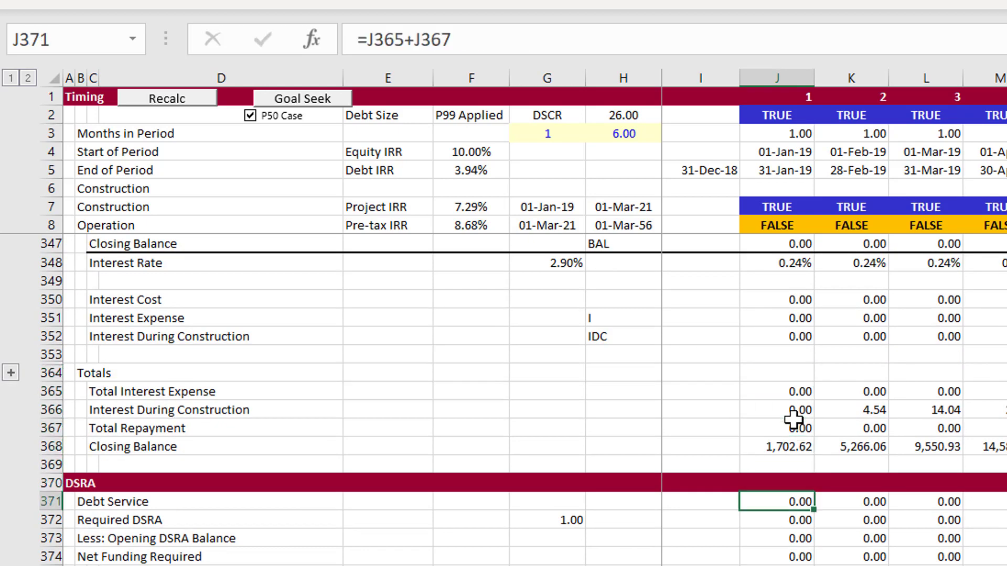
Look over the DSRA section down to the UDF Balance and inspect the Net Funding Required formula in J374
{"action": "key", "text": "Down"}
{"action": "key", "text": "Down"}
{"action": "key", "text": "Down"}
{"action": "key", "text": "Down"}
{"action": "key", "text": "Down"}
{"action": "key", "text": "Down"}
{"action": "key", "text": "Down"}
{"action": "key", "text": "Down"}
{"action": "key", "text": "Down"}
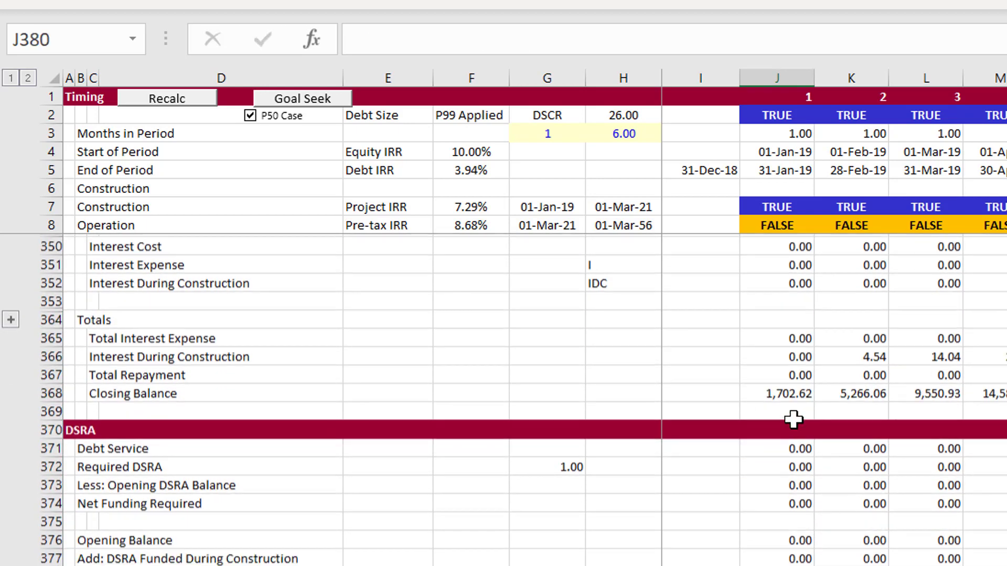
{"action": "key", "text": "Down"}
{"action": "key", "text": "Down"}
{"action": "key", "text": "Down"}
{"action": "key", "text": "Down"}
{"action": "key", "text": "Up"}
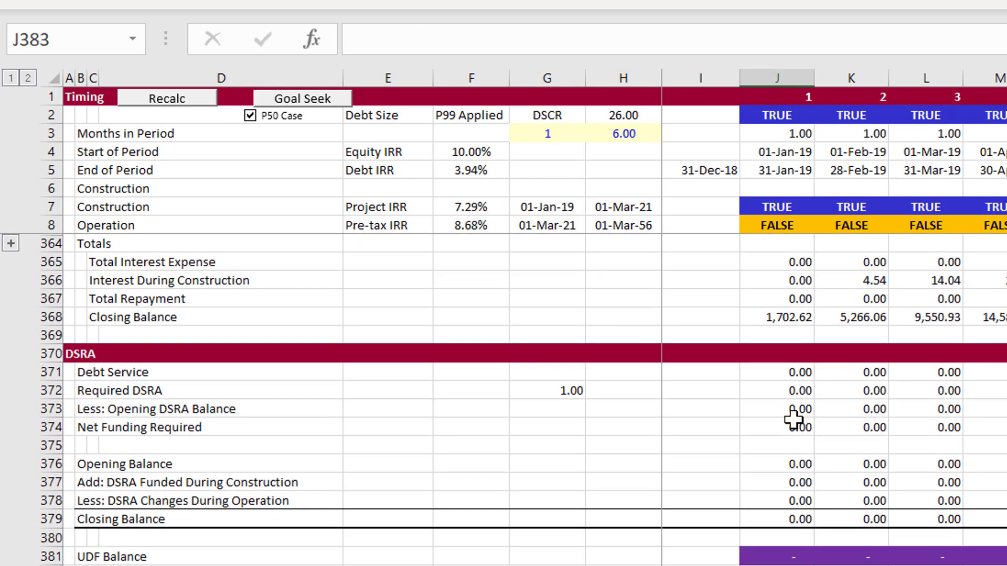
{"action": "left_click", "coordinate": [794, 421]}
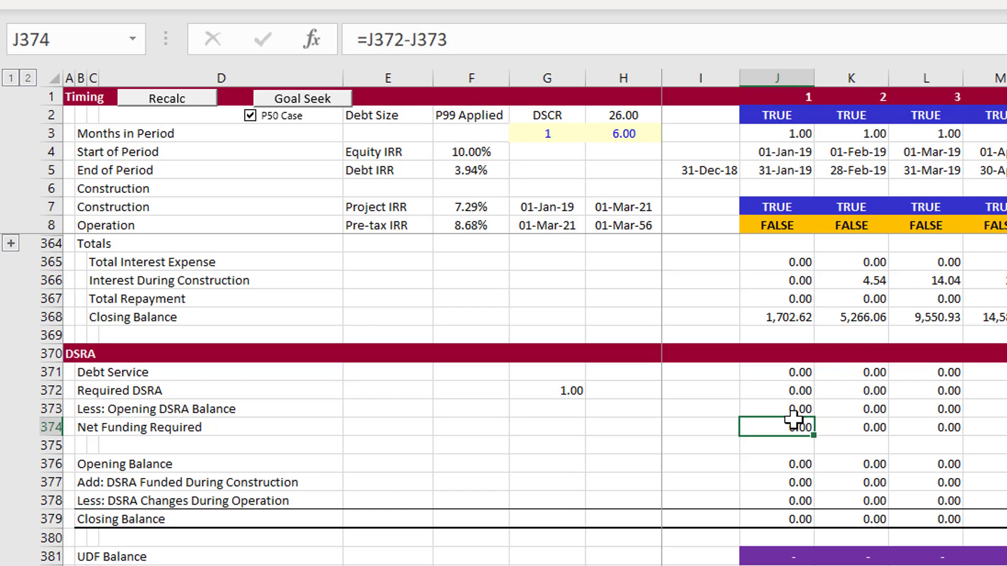
Review the DSRA opening-to-closing balance rows and continue into Profit and Loss to the IDC and Fee Balance in J386
{"action": "key", "text": "Down"}
{"action": "key", "text": "Down"}
{"action": "key", "text": "Down"}
{"action": "key", "text": "Down"}
{"action": "key", "text": "Down"}
{"action": "key", "text": "Down"}
{"action": "key", "text": "Down"}
{"action": "key", "text": "Down"}
{"action": "key", "text": "Down"}
{"action": "key", "text": "Down"}
{"action": "key", "text": "Down"}
{"action": "key", "text": "Down"}
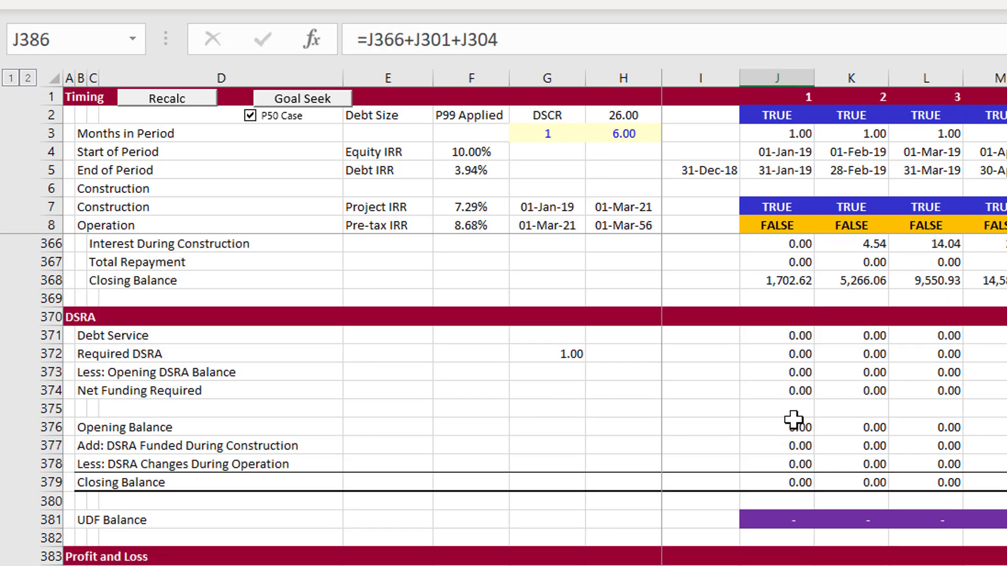
Review the Profit and Loss rows from IDC depreciation through EBITDA and EBT to Closing NOL in J400
{"action": "key", "text": "Down"}
{"action": "key", "text": "Down"}
{"action": "key", "text": "Down"}
{"action": "key", "text": "Down"}
{"action": "key", "text": "Down"}
{"action": "key", "text": "Down"}
{"action": "key", "text": "Down"}
{"action": "key", "text": "Down"}
{"action": "key", "text": "Down"}
{"action": "key", "text": "Down"}
{"action": "key", "text": "Down"}
{"action": "key", "text": "Down"}
{"action": "key", "text": "Down"}
{"action": "key", "text": "Down"}
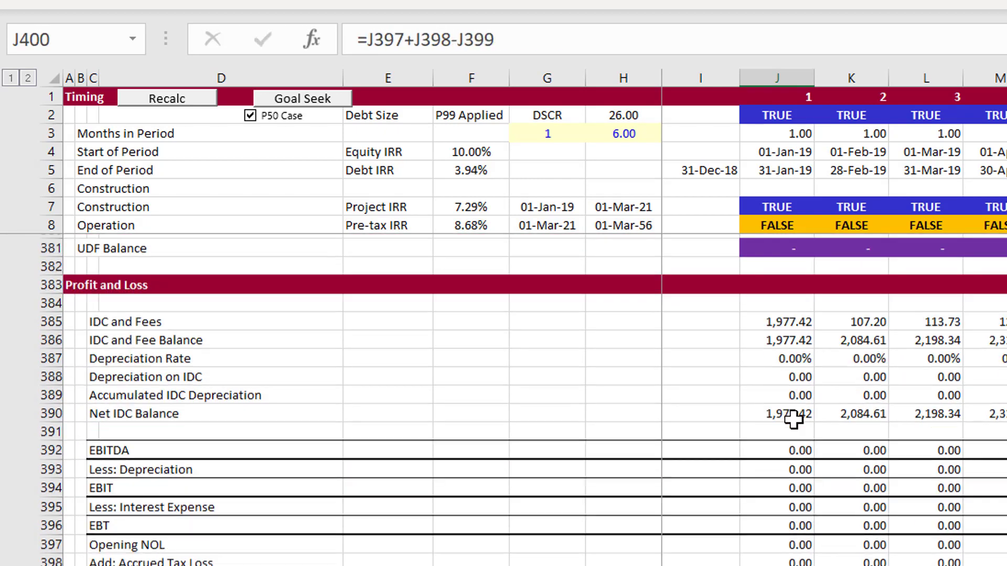
Examine the tax-loss, Taxes and Net Income rows and inspect the EBT after NOL formula in J401
{"action": "key", "text": "Down"}
{"action": "key", "text": "Down"}
{"action": "key", "text": "Down"}
{"action": "key", "text": "Down"}
{"action": "key", "text": "Down"}
{"action": "key", "text": "Up"}
{"action": "key", "text": "Up"}
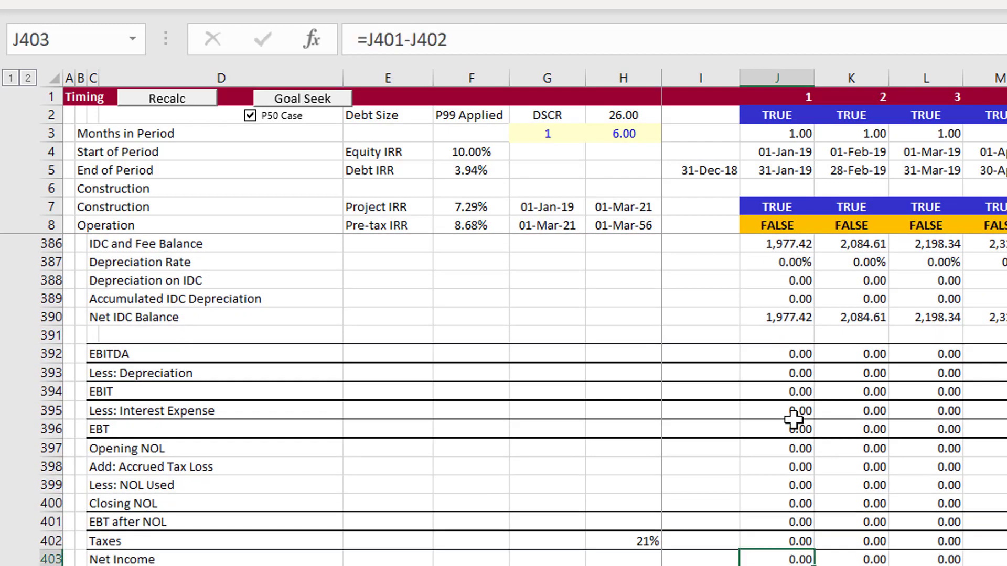
{"action": "key", "text": "Up"}
{"action": "key", "text": "Up"}
{"action": "key", "text": "Up"}
{"action": "key", "text": "Up"}
{"action": "key", "text": "Up"}
{"action": "key", "text": "Up"}
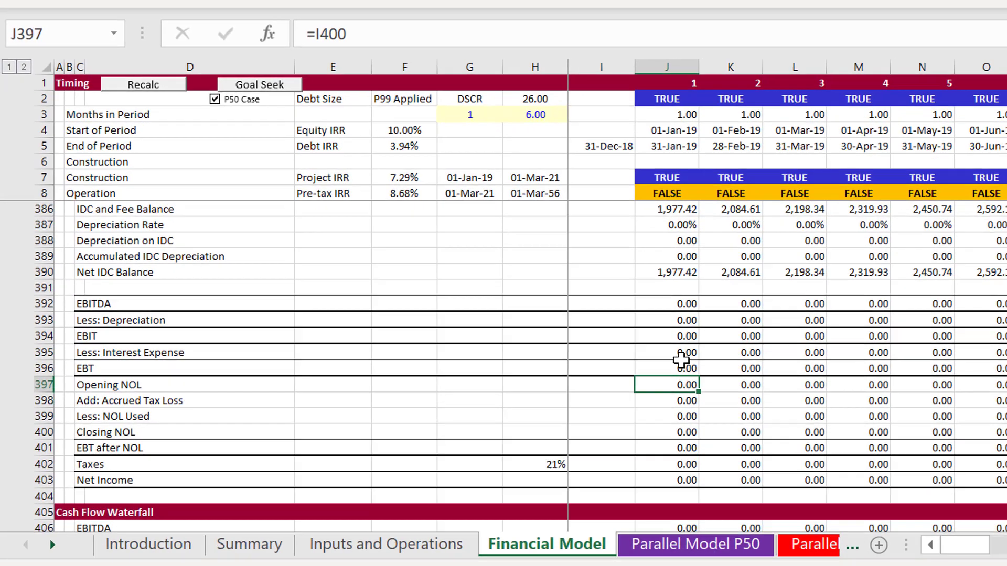
{"action": "key", "text": "Down"}
{"action": "key", "text": "Down"}
{"action": "key", "text": "Down"}
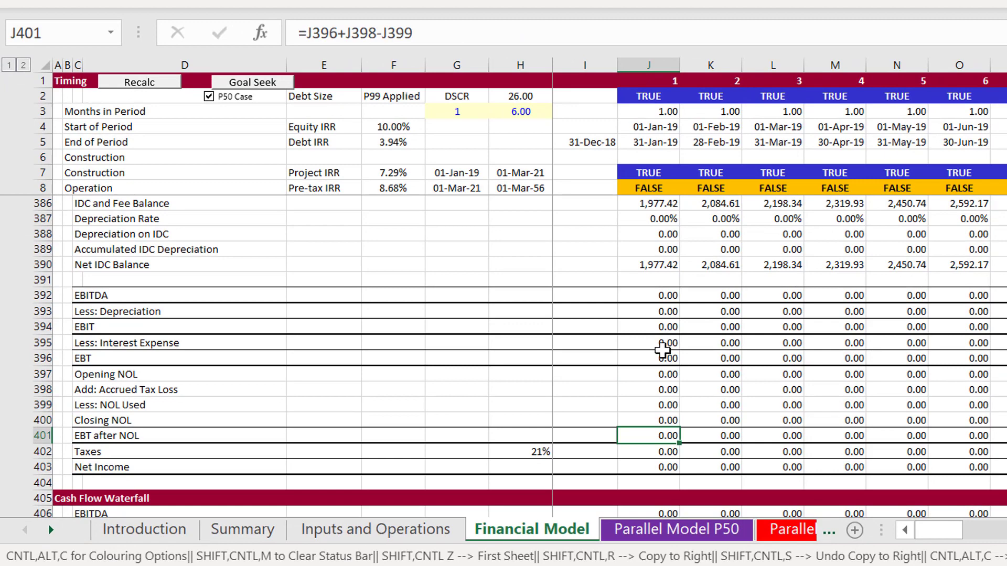
Review the Cash Flow Waterfall from EBITDA to Net Dividends and reach the Balance Sheet's DSRA row in J422
{"action": "key", "text": "Down"}
{"action": "key", "text": "Down"}
{"action": "key", "text": "Down"}
{"action": "key", "text": "Down"}
{"action": "key", "text": "Down"}
{"action": "key", "text": "Down"}
{"action": "key", "text": "Down"}
{"action": "key", "text": "Down"}
{"action": "key", "text": "Down"}
{"action": "key", "text": "Down"}
{"action": "key", "text": "Down"}
{"action": "key", "text": "Down"}
{"action": "key", "text": "Down"}
{"action": "key", "text": "Down"}
{"action": "key", "text": "Down"}
{"action": "key", "text": "Down"}
{"action": "key", "text": "Down"}
{"action": "key", "text": "Down"}
{"action": "key", "text": "Down"}
{"action": "key", "text": "Down"}
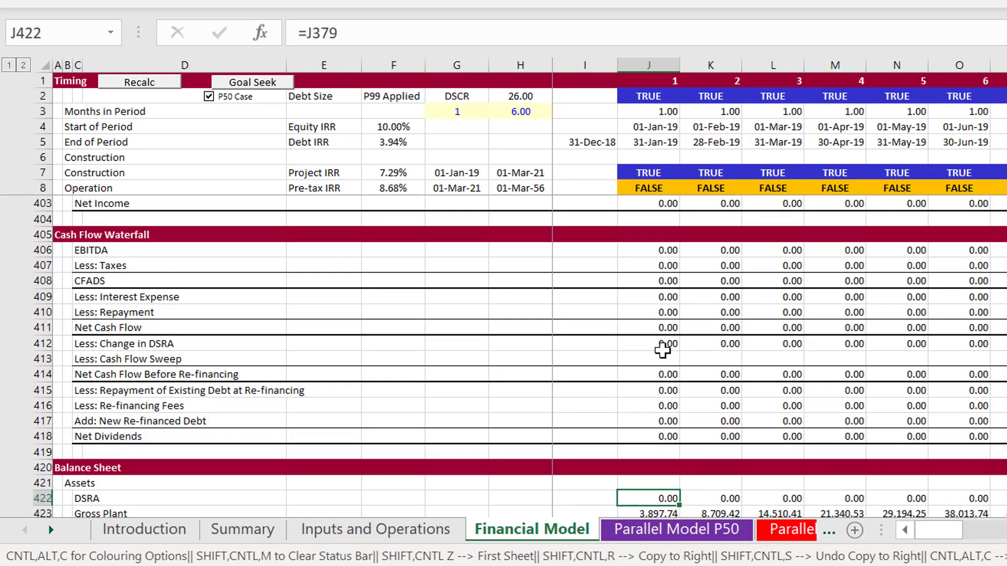
Review the Balance Sheet and Outputs sections down to the CFADS Computed row in J453
{"action": "key", "text": "Down"}
{"action": "key", "text": "Down"}
{"action": "key", "text": "Down"}
{"action": "key", "text": "Down"}
{"action": "key", "text": "Down"}
{"action": "key", "text": "Down"}
{"action": "key", "text": "Down"}
{"action": "key", "text": "Down"}
{"action": "key", "text": "Down"}
{"action": "key", "text": "Down"}
{"action": "key", "text": "Down"}
{"action": "key", "text": "Down"}
{"action": "key", "text": "Down"}
{"action": "key", "text": "Down"}
{"action": "key", "text": "Down"}
{"action": "key", "text": "Down"}
{"action": "key", "text": "Down"}
{"action": "key", "text": "Down"}
{"action": "key", "text": "Down"}
{"action": "key", "text": "Down"}
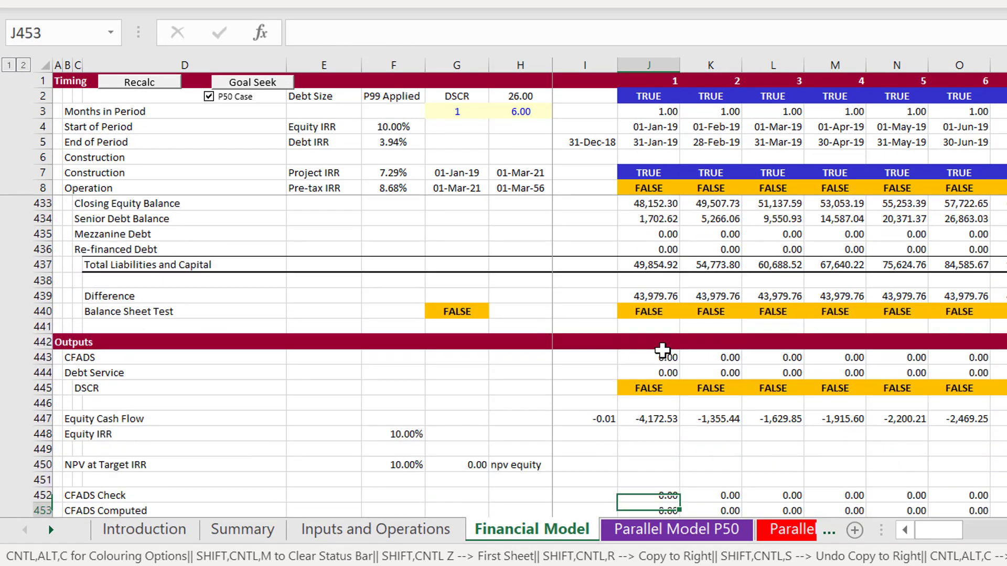
{"action": "key", "text": "Down"}
{"action": "key", "text": "Down"}
{"action": "key", "text": "Up"}
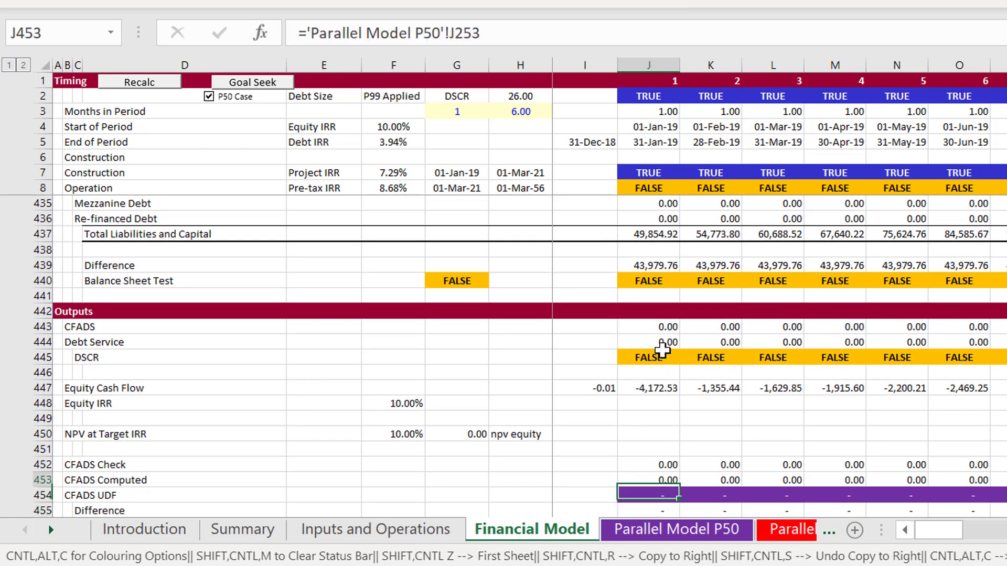
Return to the Balance Sheet check and inspect the Difference formula in J439
{"action": "key", "text": "Up"}
{"action": "key", "text": "Up"}
{"action": "key", "text": "Up"}
{"action": "key", "text": "Up"}
{"action": "key", "text": "Up"}
{"action": "key", "text": "Up"}
{"action": "key", "text": "Up"}
{"action": "key", "text": "Up"}
{"action": "key", "text": "Up"}
{"action": "key", "text": "Up"}
{"action": "key", "text": "Up"}
{"action": "key", "text": "Up"}
{"action": "key", "text": "Up"}
{"action": "key", "text": "Up"}
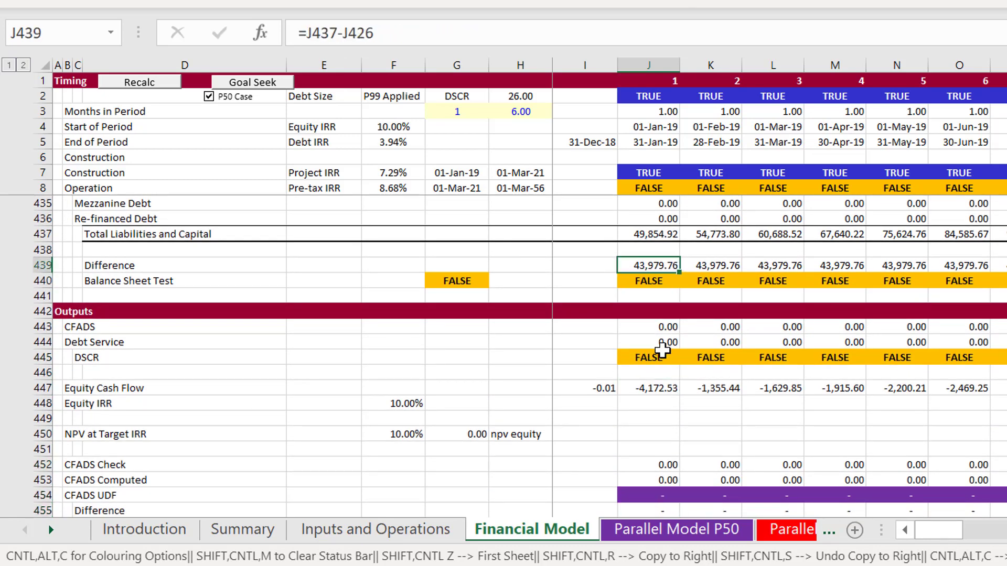
Examine the balance sheet Difference row across the monthly periods, then recheck the Balance Sheet's asset and equity rows above J439
{"action": "key", "text": "Right"}
{"action": "key", "text": "Right"}
{"action": "key", "text": "Right"}
{"action": "key", "text": "Right"}
{"action": "key", "text": "Right"}
{"action": "key", "text": "Right"}
{"action": "key", "text": "Right"}
{"action": "key", "text": "Right"}
{"action": "key", "text": "Right"}
{"action": "key", "text": "Right"}
{"action": "key", "text": "Right"}
{"action": "key", "text": "Right"}
{"action": "key", "text": "Right"}
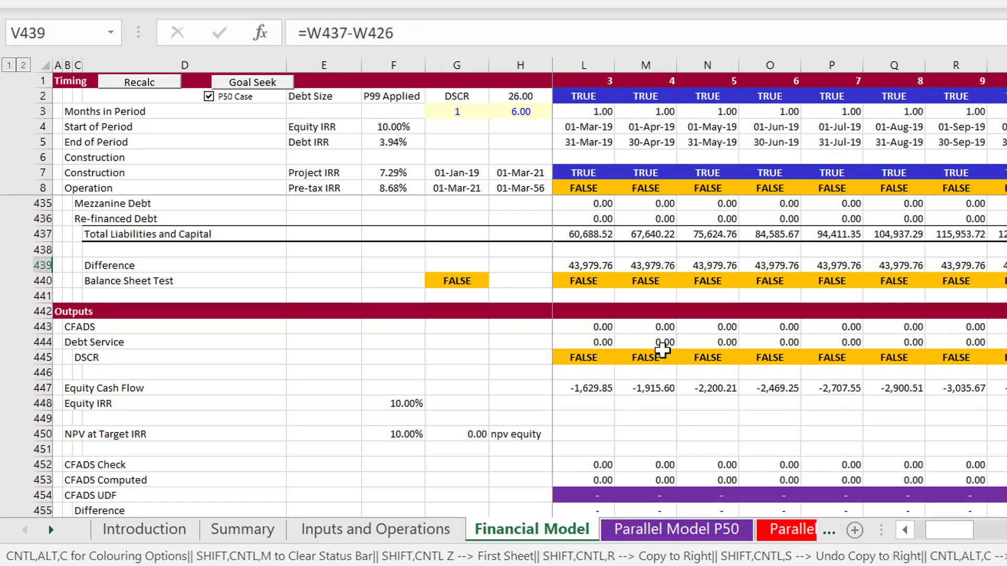
{"action": "key", "text": "Left"}
{"action": "key", "text": "Left"}
{"action": "key", "text": "Left"}
{"action": "key", "text": "Left"}
{"action": "key", "text": "Left"}
{"action": "key", "text": "Left"}
{"action": "key", "text": "Left"}
{"action": "key", "text": "Left"}
{"action": "key", "text": "Left"}
{"action": "key", "text": "Left"}
{"action": "key", "text": "Left"}
{"action": "key", "text": "Left"}
{"action": "key", "text": "Left"}
{"action": "key", "text": "Left"}
{"action": "key", "text": "Left"}
{"action": "key", "text": "Left"}
{"action": "key", "text": "Left"}
{"action": "key", "text": "Left"}
{"action": "key", "text": "Left"}
{"action": "key", "text": "Left"}
{"action": "key", "text": "Right"}
{"action": "key", "text": "Right"}
{"action": "key", "text": "Right"}
{"action": "key", "text": "Right"}
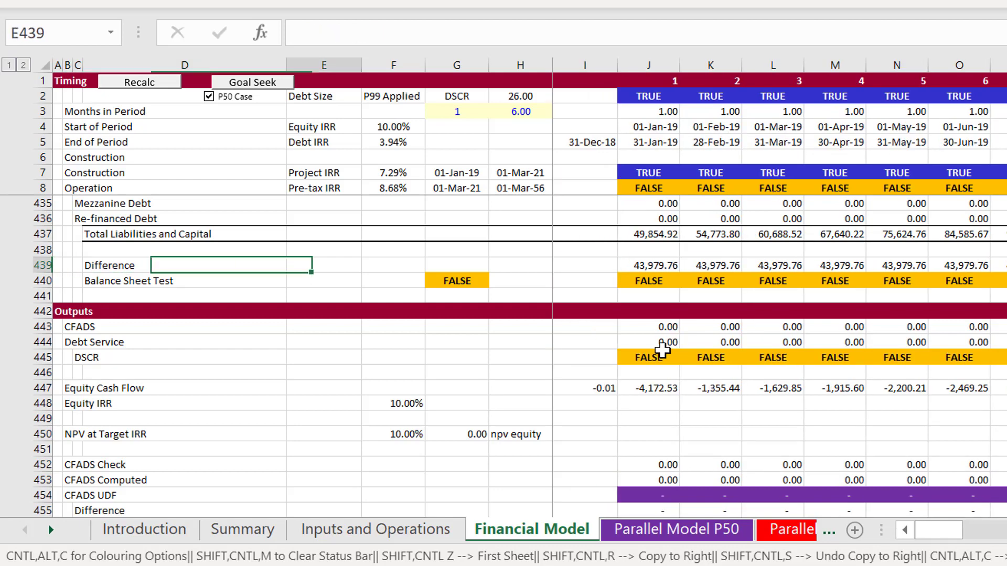
{"action": "key", "text": "Right"}
{"action": "key", "text": "Right"}
{"action": "key", "text": "Right"}
{"action": "key", "text": "Right"}
{"action": "key", "text": "Right"}
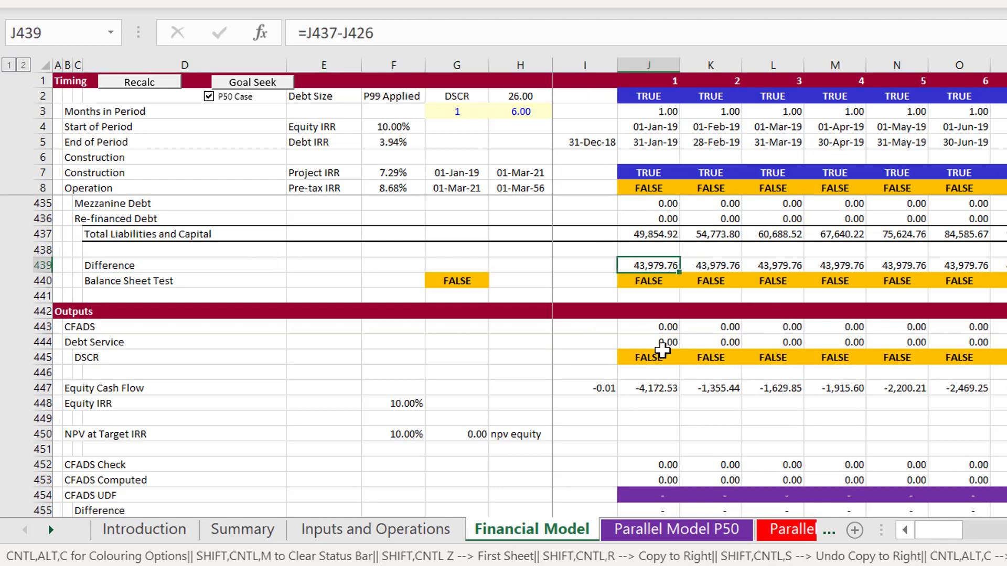
{"action": "key", "text": "Page_Up"}
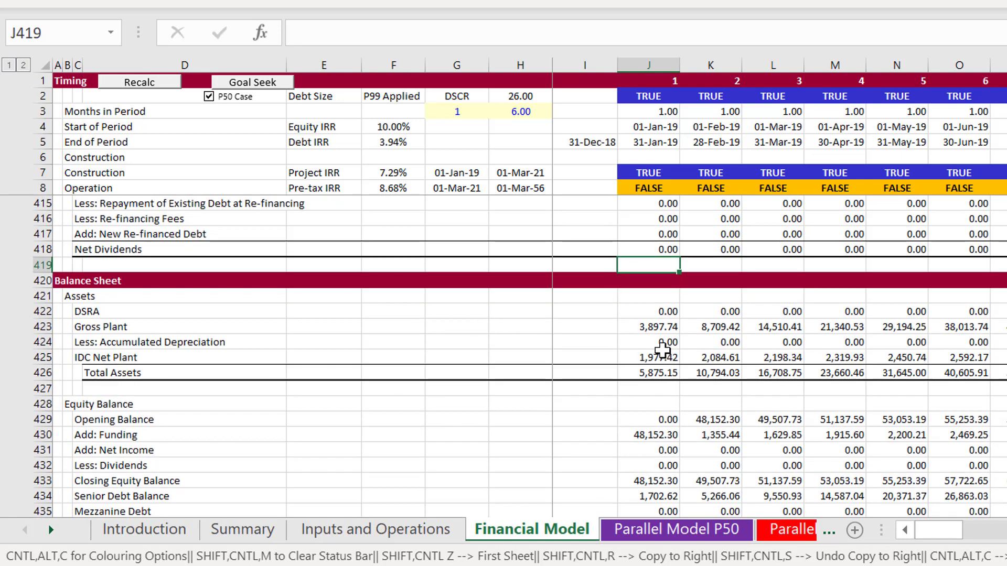
{"action": "key", "text": "Page_Down"}
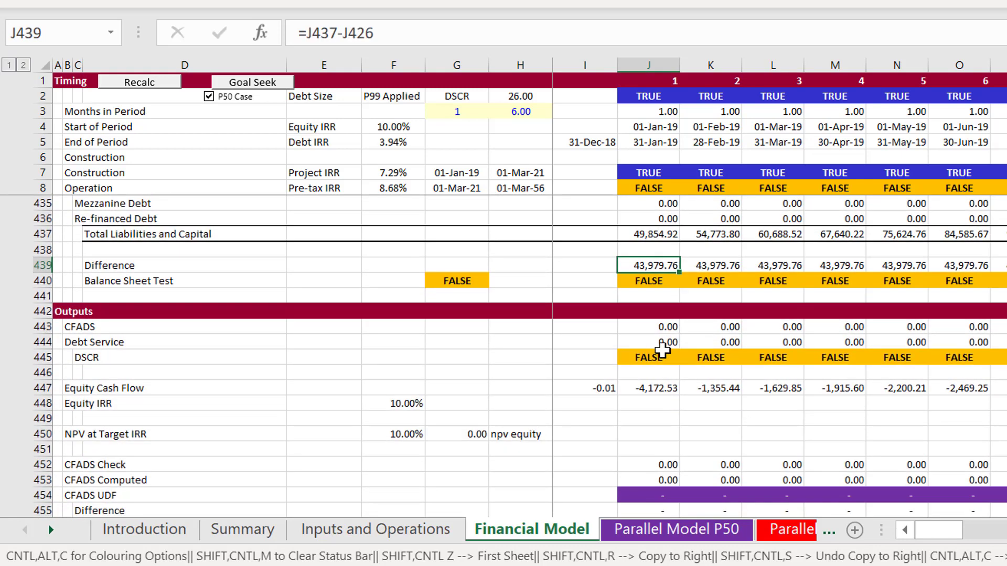
Review the Outputs section through draws, fees, interest and repayments, and inspect the Total formula in J461
{"action": "key", "text": "Down"}
{"action": "key", "text": "Down"}
{"action": "key", "text": "Down"}
{"action": "key", "text": "Down"}
{"action": "key", "text": "Down"}
{"action": "key", "text": "Down"}
{"action": "key", "text": "Down"}
{"action": "key", "text": "Down"}
{"action": "key", "text": "Down"}
{"action": "key", "text": "Down"}
{"action": "key", "text": "Down"}
{"action": "key", "text": "Down"}
{"action": "key", "text": "Down"}
{"action": "key", "text": "Down"}
{"action": "key", "text": "Down"}
{"action": "key", "text": "Down"}
{"action": "key", "text": "Down"}
{"action": "key", "text": "Down"}
{"action": "key", "text": "Down"}
{"action": "key", "text": "Down"}
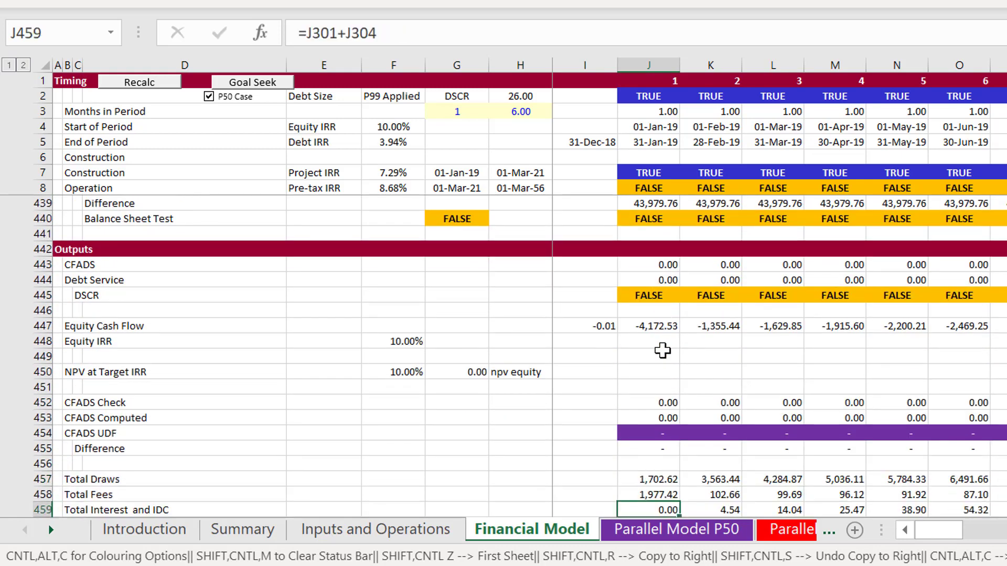
{"action": "key", "text": "Down"}
{"action": "key", "text": "Down"}
{"action": "key", "text": "Down"}
{"action": "key", "text": "Down"}
{"action": "key", "text": "Up"}
{"action": "key", "text": "Up"}
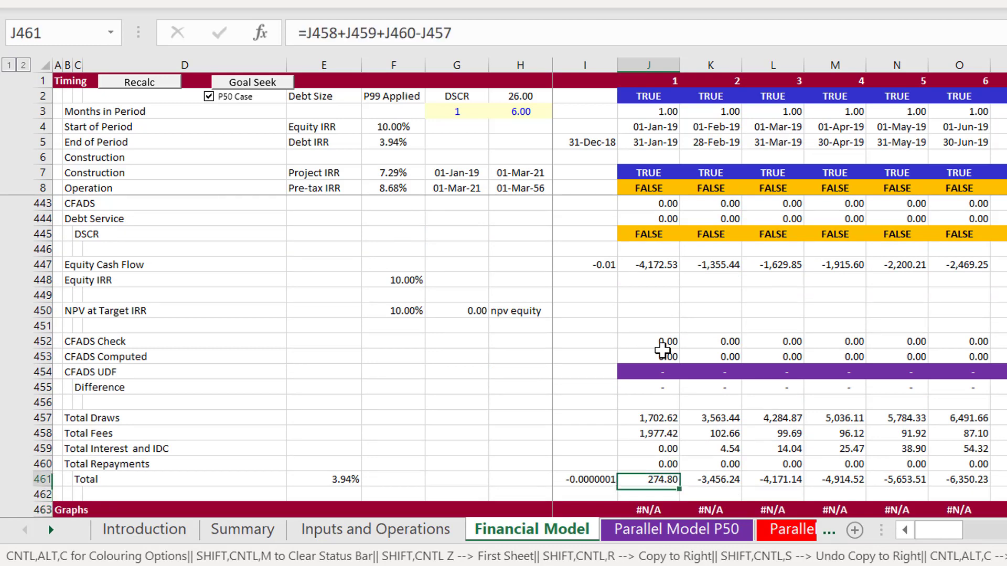
{"action": "key", "text": "Page_Down"}
{"action": "key", "text": "Page_Up"}
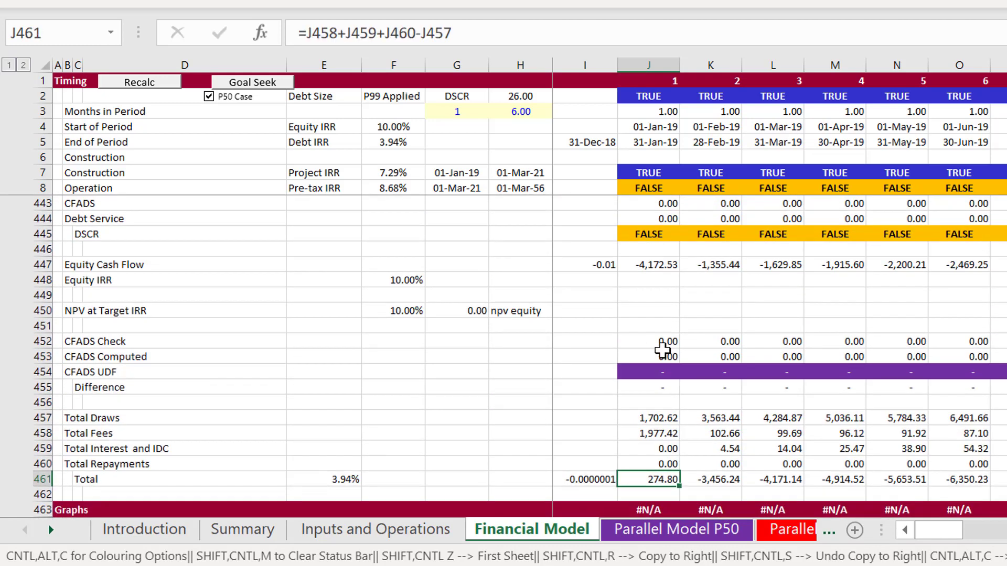
Open the Parallel Model P50 sheet and go up to its Section 1 time and operating inputs
{"action": "key", "text": "ctrl+Page_Down"}
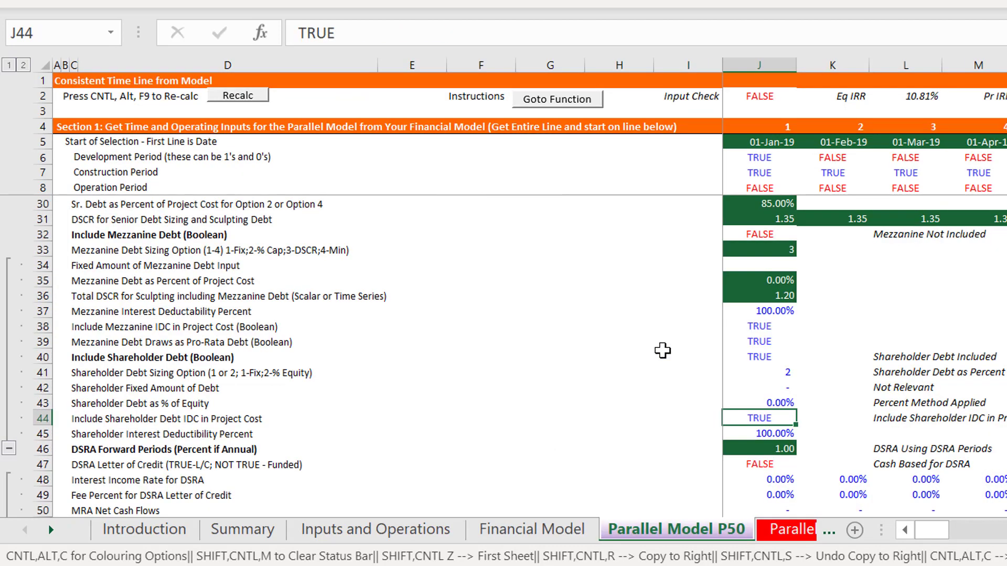
{"action": "key", "text": "Page_Up"}
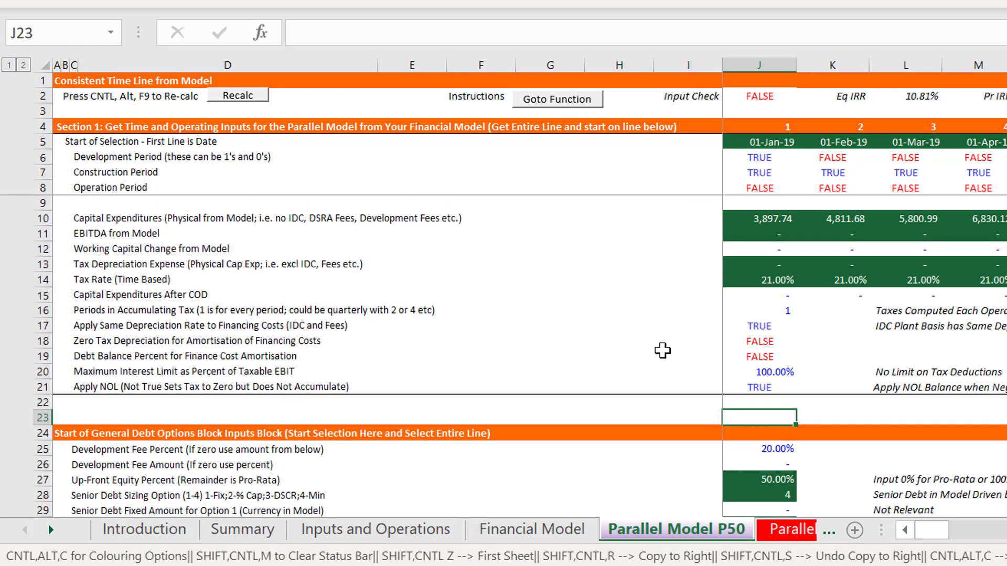
{"action": "key", "text": "Up"}
{"action": "key", "text": "Up"}
{"action": "key", "text": "Up"}
{"action": "key", "text": "Up"}
{"action": "key", "text": "Up"}
{"action": "key", "text": "Up"}
{"action": "key", "text": "Up"}
{"action": "key", "text": "Up"}
{"action": "key", "text": "Up"}
{"action": "key", "text": "Up"}
{"action": "key", "text": "Up"}
{"action": "key", "text": "Up"}
{"action": "key", "text": "Up"}
{"action": "key", "text": "Up"}
{"action": "key", "text": "Up"}
{"action": "key", "text": "Up"}
{"action": "key", "text": "Up"}
{"action": "key", "text": "Up"}
{"action": "key", "text": "Up"}
{"action": "key", "text": "Up"}
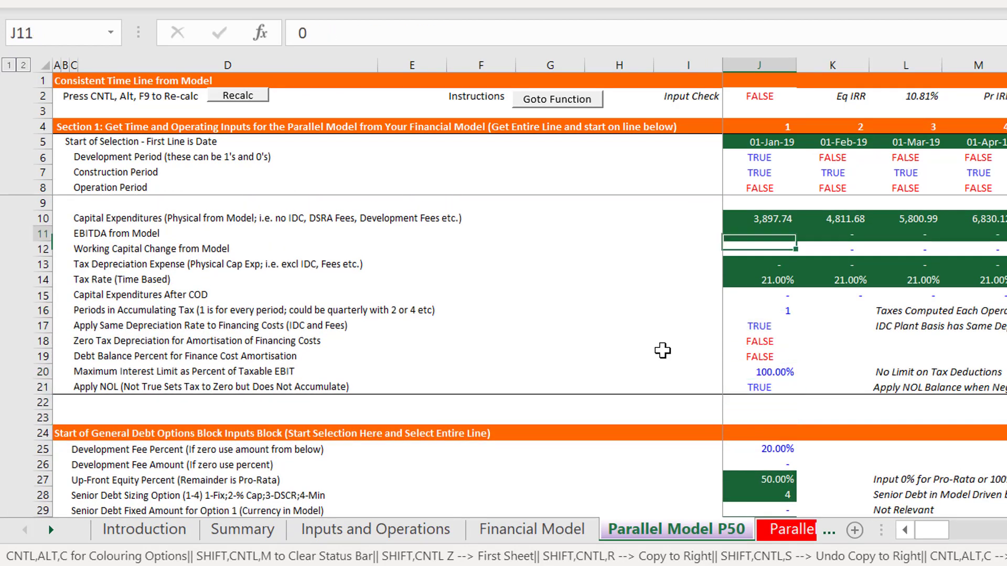
Inspect the Financial Model links behind the Construction Period flag in J7, Capital Expenditures in J10 and the time line start in J5
{"action": "key", "text": "Down"}
{"action": "key", "text": "Down"}
{"action": "key", "text": "Down"}
{"action": "key", "text": "Down"}
{"action": "key", "text": "Down"}
{"action": "key", "text": "Down"}
{"action": "key", "text": "Down"}
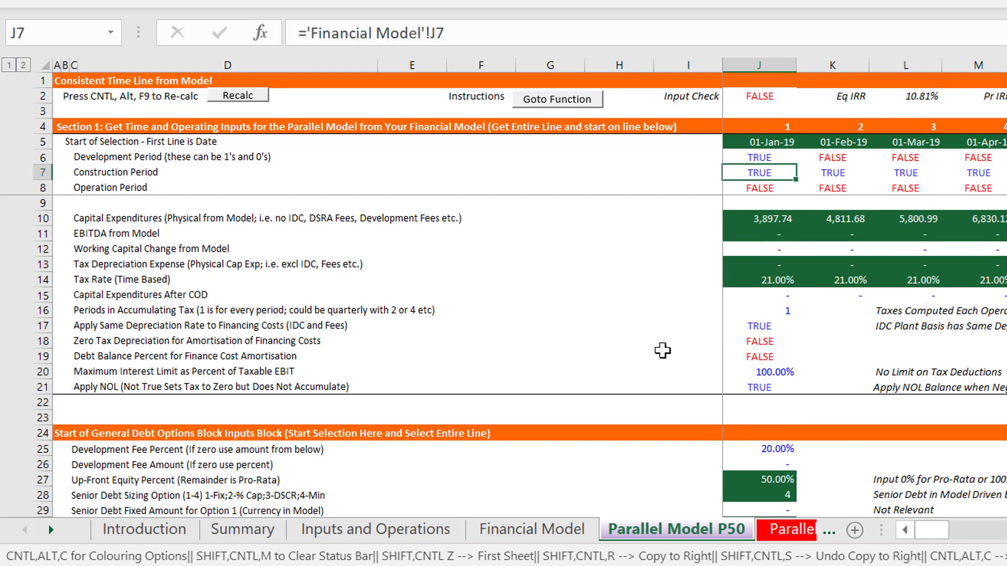
{"action": "key", "text": "Down"}
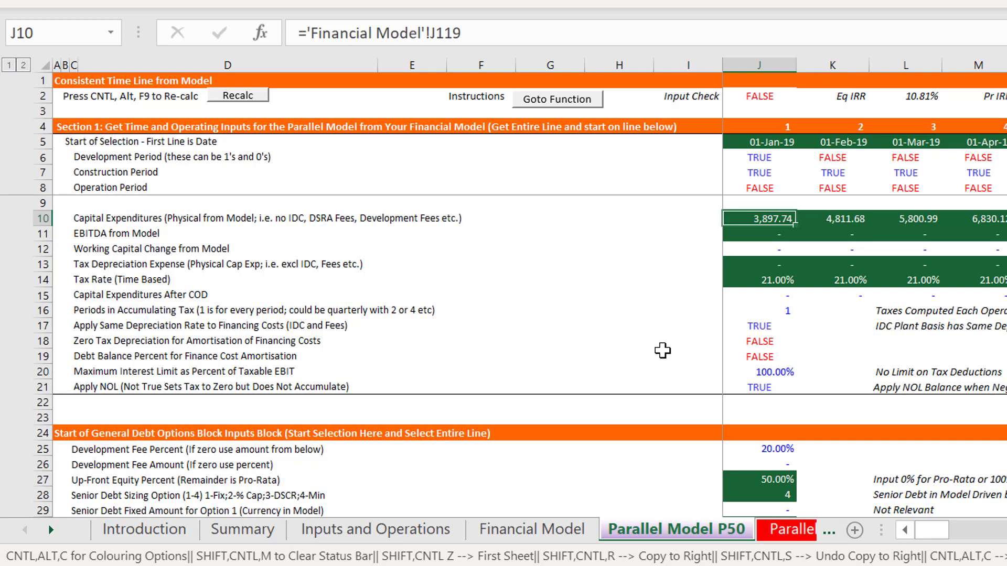
{"action": "key", "text": "Down"}
{"action": "key", "text": "Down"}
{"action": "key", "text": "Up"}
{"action": "key", "text": "Up"}
{"action": "key", "text": "Up"}
{"action": "key", "text": "Up"}
{"action": "key", "text": "Up"}
{"action": "key", "text": "Up"}
{"action": "key", "text": "Up"}
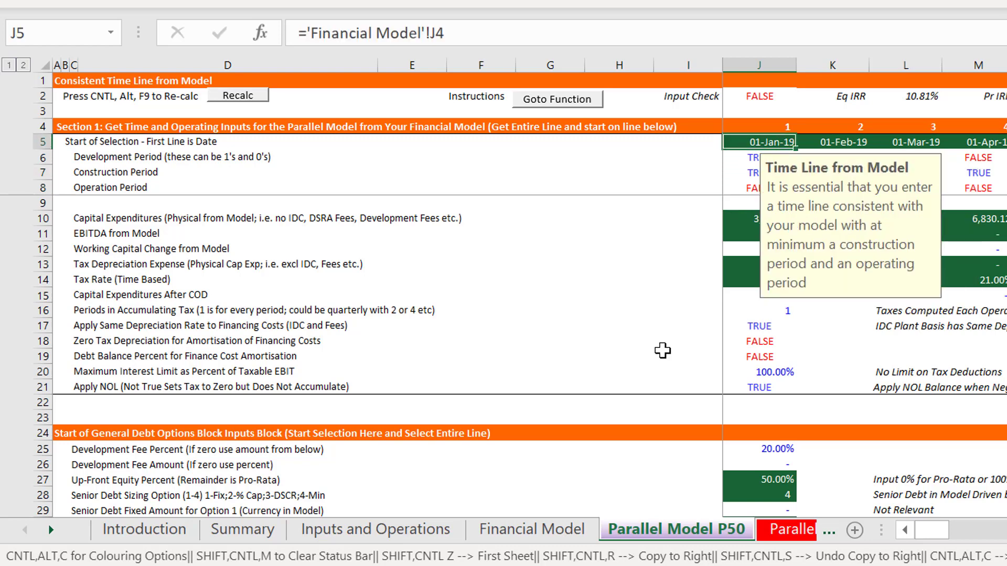
Examine the linked start dates and period flags across row 5, from the monthly construction periods to the semi-annual operating periods, and come back
{"action": "key", "text": "Right"}
{"action": "key", "text": "Right"}
{"action": "key", "text": "Right"}
{"action": "key", "text": "Right"}
{"action": "key", "text": "Right"}
{"action": "key", "text": "Right"}
{"action": "key", "text": "Right"}
{"action": "key", "text": "Right"}
{"action": "key", "text": "Right"}
{"action": "key", "text": "Right"}
{"action": "key", "text": "Right"}
{"action": "key", "text": "Right"}
{"action": "key", "text": "Right"}
{"action": "key", "text": "Right"}
{"action": "key", "text": "Right"}
{"action": "key", "text": "Right"}
{"action": "key", "text": "Right"}
{"action": "key", "text": "Right"}
{"action": "key", "text": "Right"}
{"action": "key", "text": "Right"}
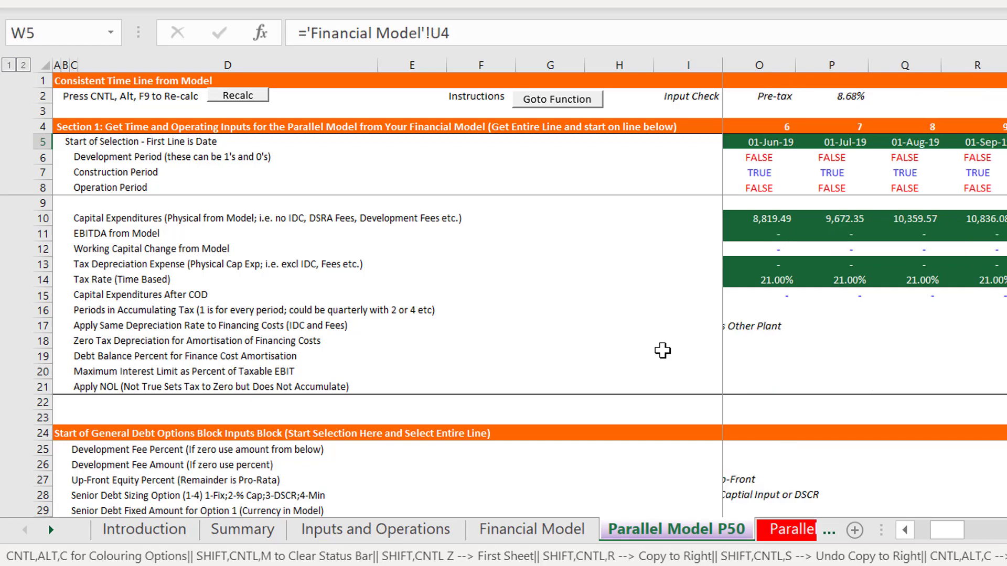
{"action": "key", "text": "Right"}
{"action": "key", "text": "Right"}
{"action": "key", "text": "Right"}
{"action": "key", "text": "Right"}
{"action": "key", "text": "Right"}
{"action": "key", "text": "Right"}
{"action": "key", "text": "Right"}
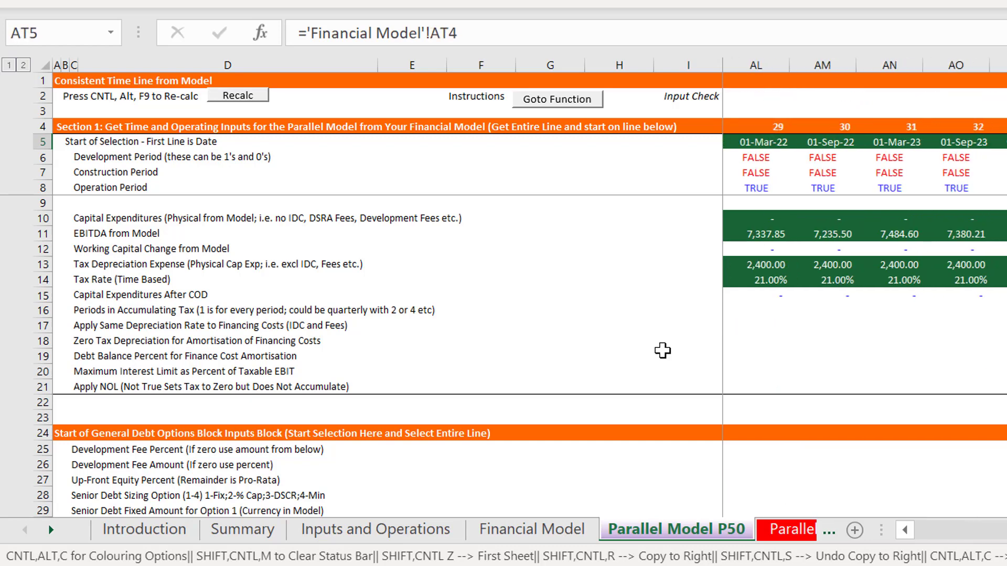
{"action": "key", "text": "Left"}
{"action": "key", "text": "Left"}
{"action": "key", "text": "Left"}
{"action": "key", "text": "Left"}
{"action": "key", "text": "Left"}
{"action": "key", "text": "Left"}
{"action": "key", "text": "Left"}
{"action": "key", "text": "Left"}
{"action": "key", "text": "Left"}
{"action": "key", "text": "Left"}
{"action": "key", "text": "Left"}
{"action": "key", "text": "Left"}
{"action": "key", "text": "Left"}
{"action": "key", "text": "Left"}
{"action": "key", "text": "Left"}
{"action": "key", "text": "Left"}
{"action": "key", "text": "Left"}
{"action": "key", "text": "Left"}
{"action": "key", "text": "Left"}
{"action": "key", "text": "Left"}
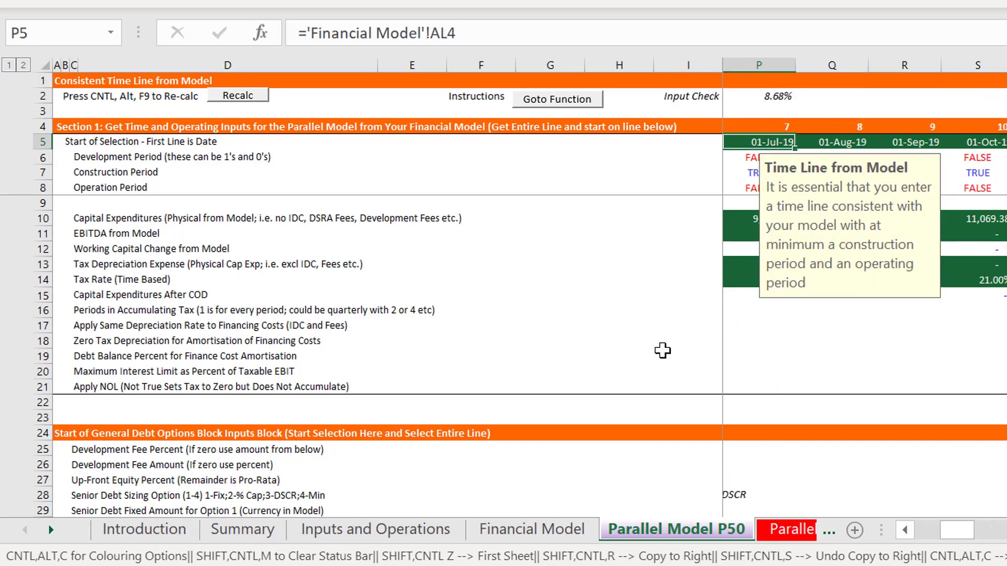
{"action": "key", "text": "Left"}
{"action": "key", "text": "Left"}
{"action": "key", "text": "Left"}
{"action": "key", "text": "Left"}
Inspect the Financial Model links behind Capital Expenditures in J10, EBITDA in J11 and Tax Depreciation Expense in J13
{"action": "key", "text": "Down"}
{"action": "key", "text": "Down"}
{"action": "key", "text": "Down"}
{"action": "key", "text": "Down"}
{"action": "key", "text": "Down"}
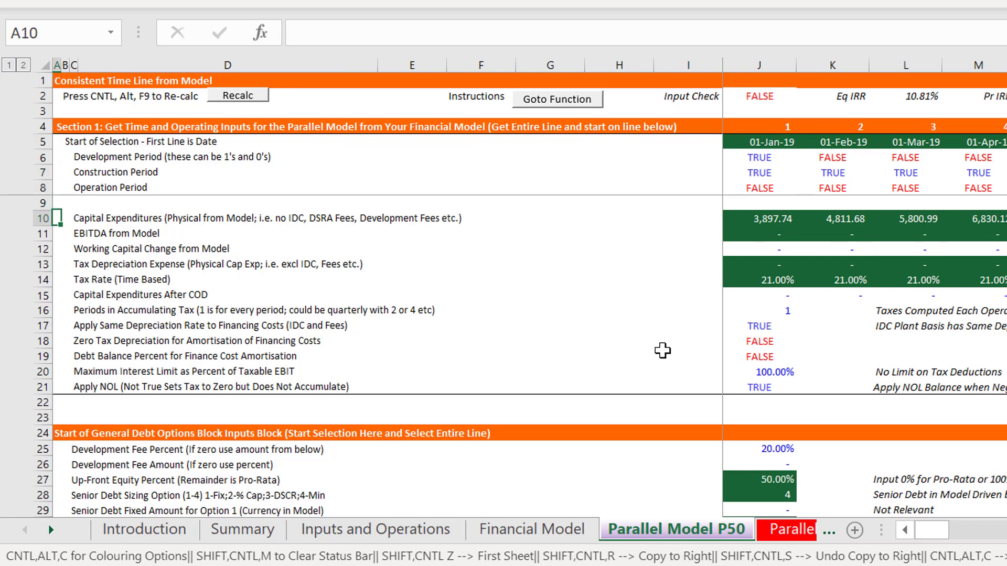
{"action": "key", "text": "Right"}
{"action": "key", "text": "Right"}
{"action": "key", "text": "Right"}
{"action": "key", "text": "Right"}
{"action": "key", "text": "Right"}
{"action": "key", "text": "Right"}
{"action": "key", "text": "Right"}
{"action": "key", "text": "Right"}
{"action": "key", "text": "Right"}
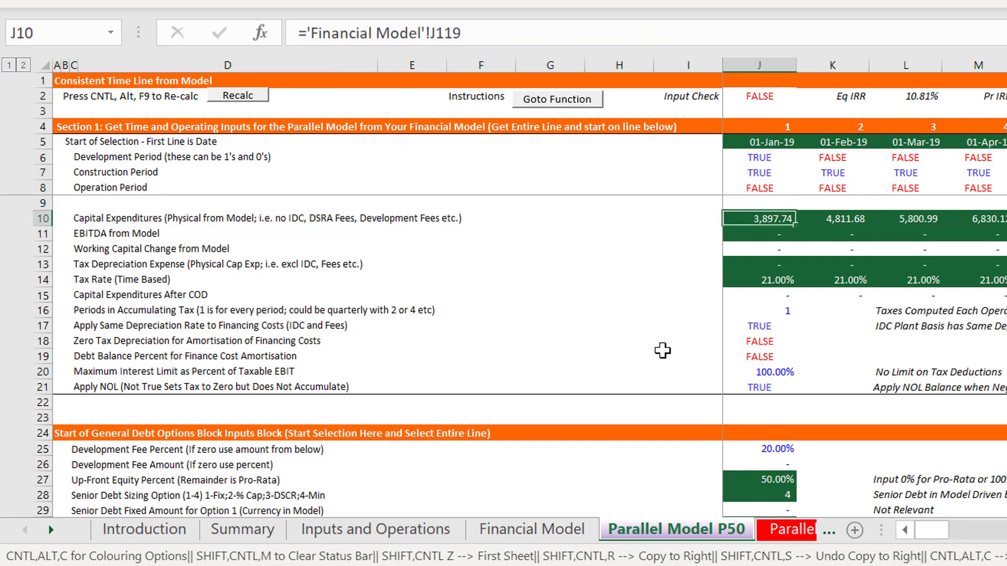
{"action": "key", "text": "Down"}
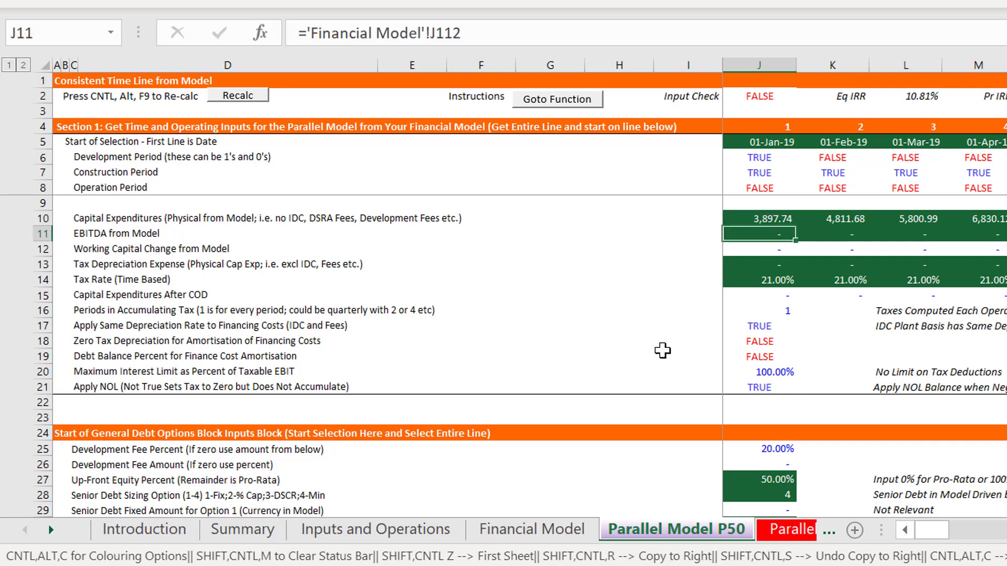
{"action": "key", "text": "Down"}
{"action": "key", "text": "Down"}
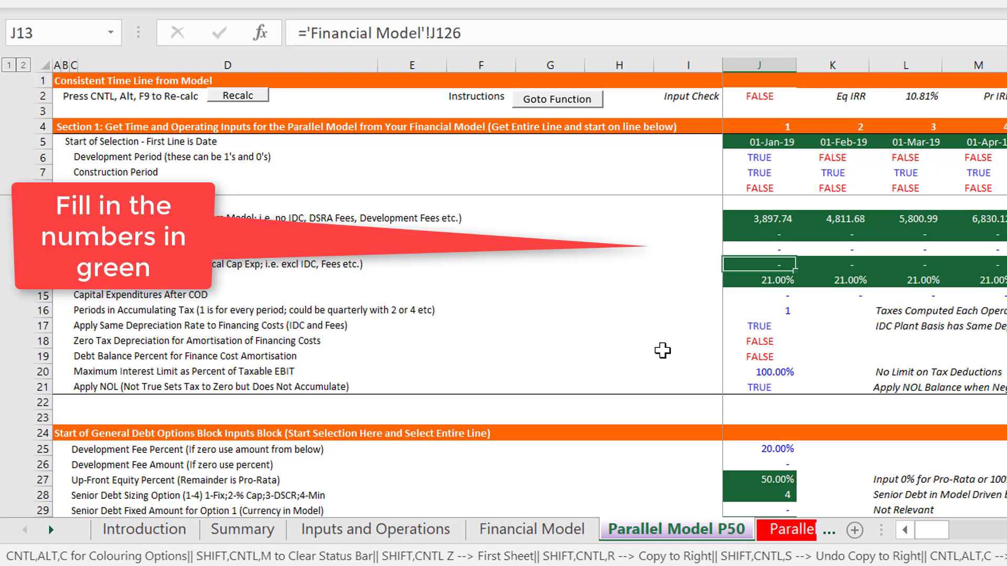
Trace the Capital Expenditures link in J10 to its source row on the Financial Model sheet
{"action": "key", "text": "Up"}
{"action": "key", "text": "Up"}
{"action": "key", "text": "Up"}
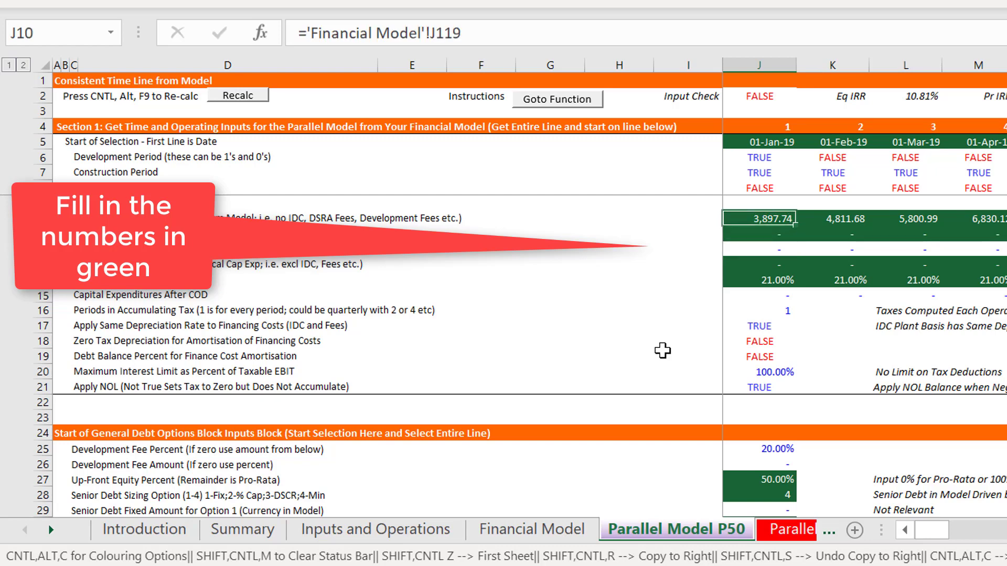
{"action": "key", "text": "ctrl+bracketleft"}
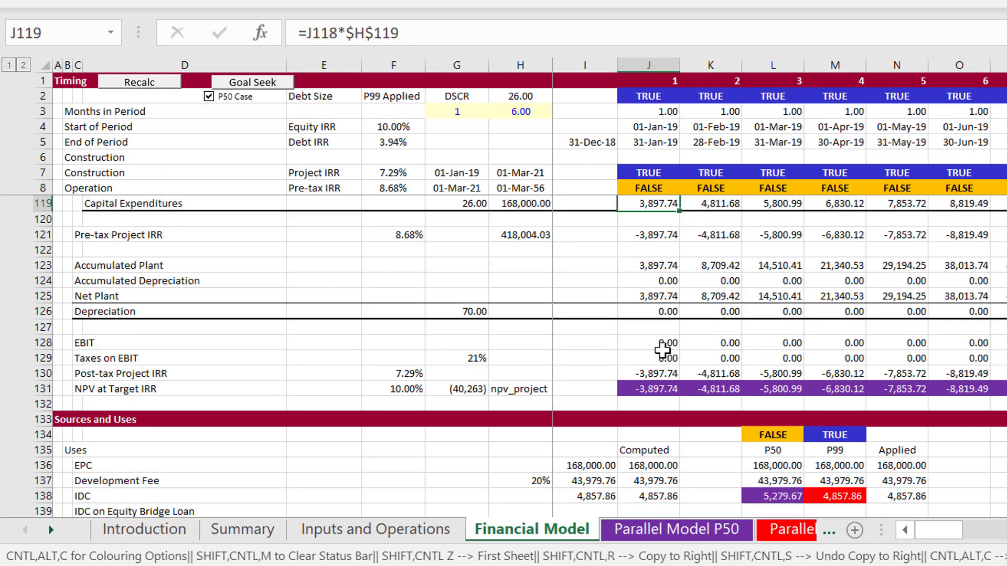
{"action": "key", "text": "Up"}
{"action": "key", "text": "Down"}
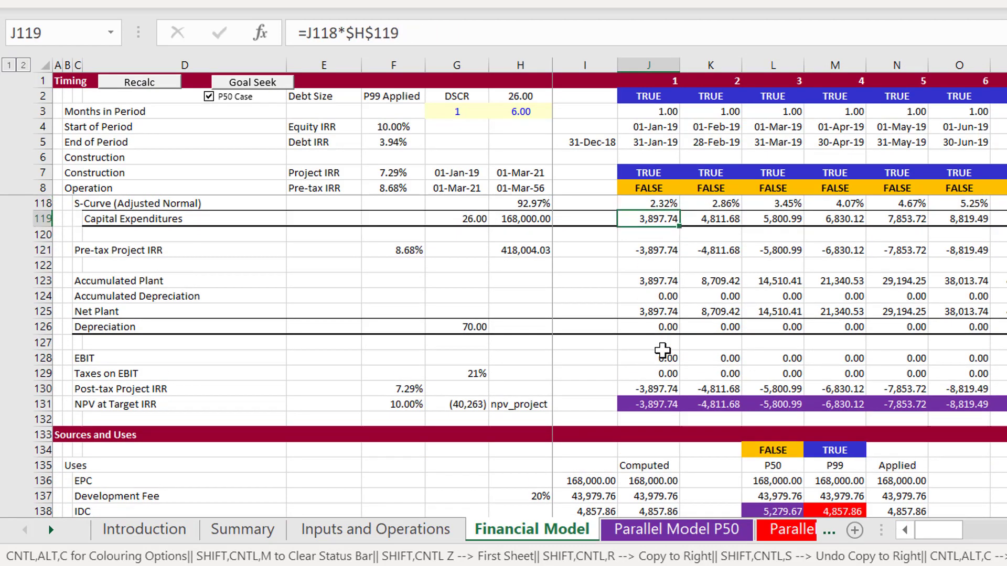
Go back to the Parallel Model P50 sheet and trace the EBITDA link in J11 to its Financial Model source
{"action": "key", "text": "F5"}
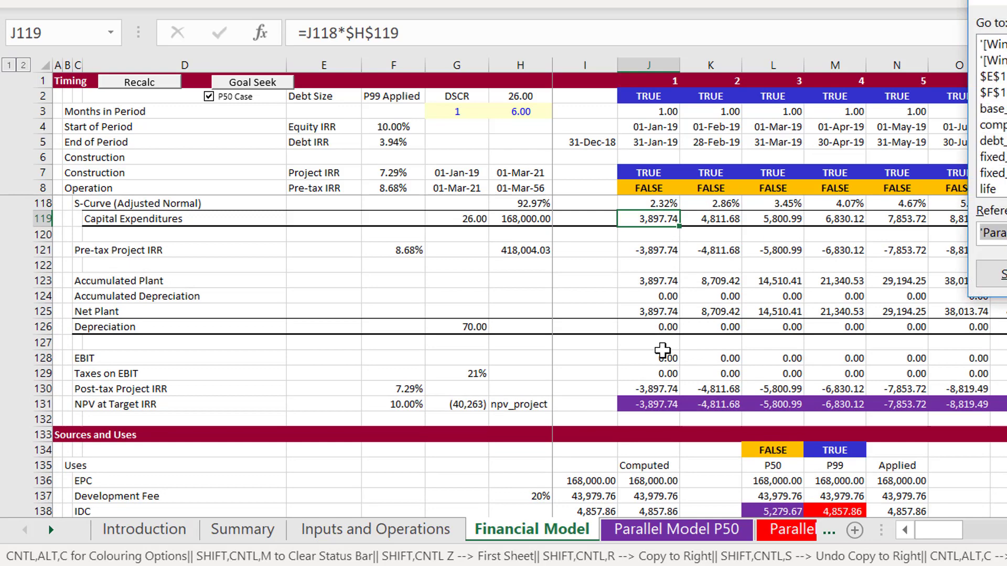
{"action": "key", "text": "Return"}
{"action": "key", "text": "Down"}
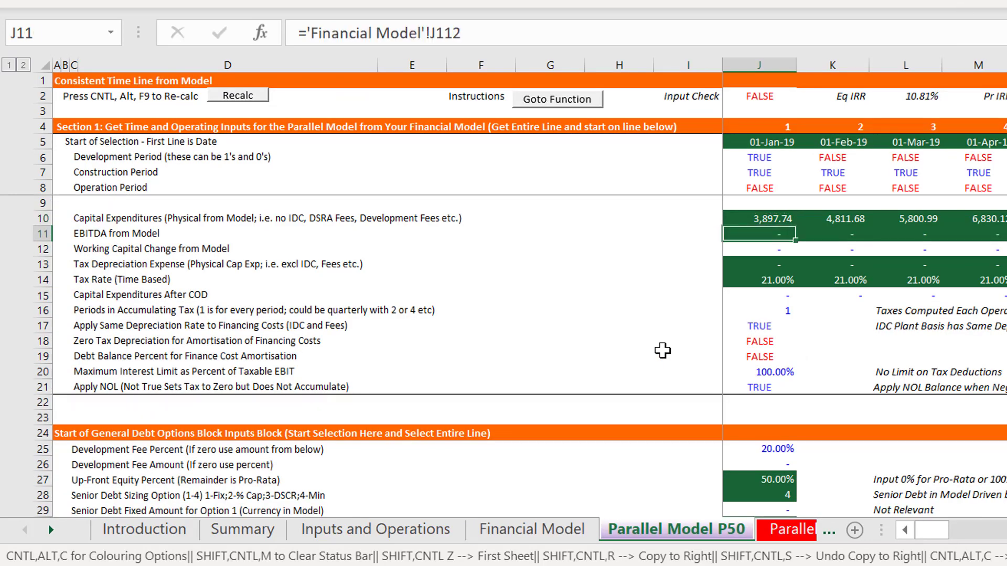
{"action": "key", "text": "ctrl+bracketleft"}
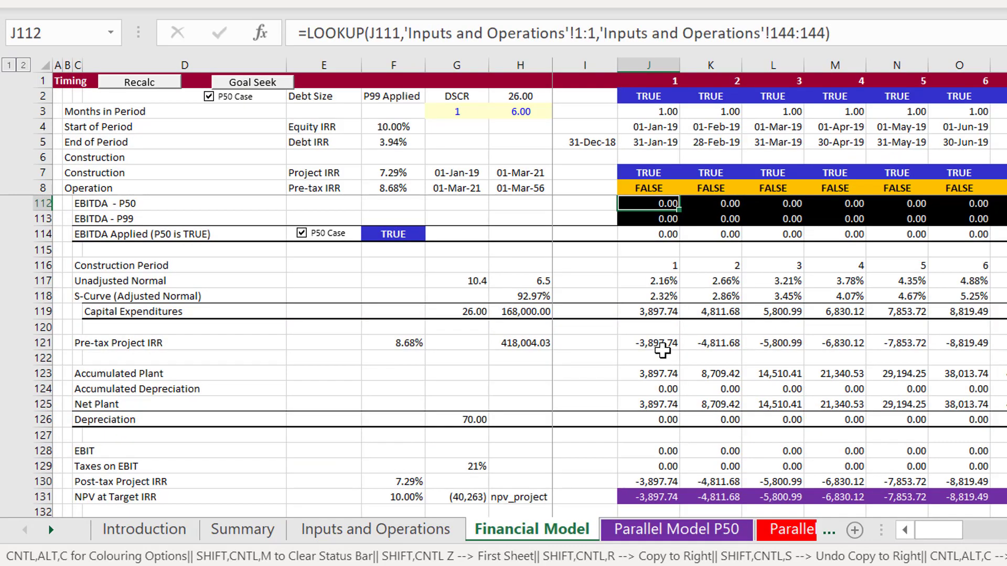
Compare the LOOKUP formulas of the EBITDA - P50 and EBITDA - P99 rows in J112 and J113
{"action": "key", "text": "Left"}
{"action": "key", "text": "Right"}
{"action": "key", "text": "Up"}
{"action": "key", "text": "Up"}
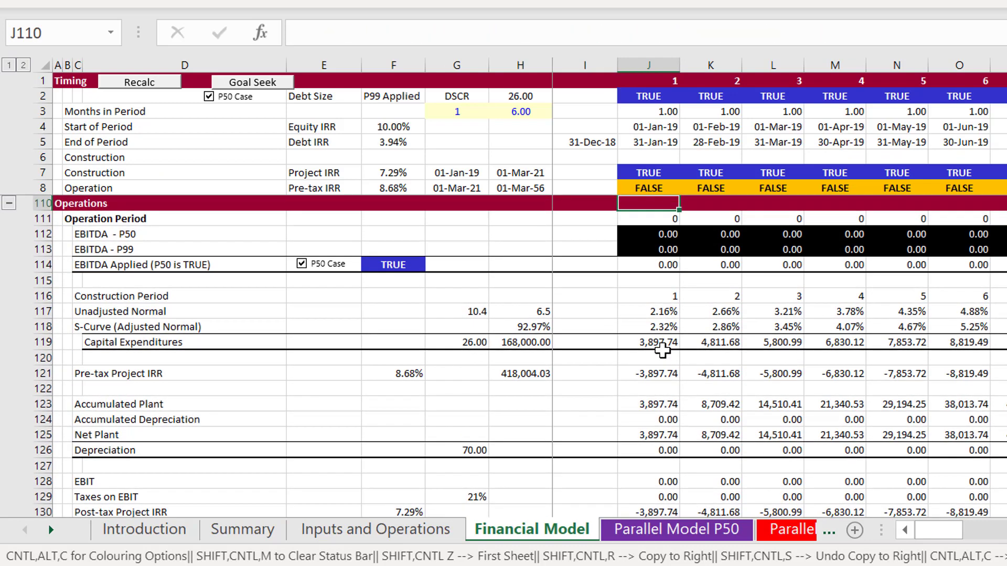
{"action": "key", "text": "Down"}
{"action": "key", "text": "Down"}
{"action": "key", "text": "Down"}
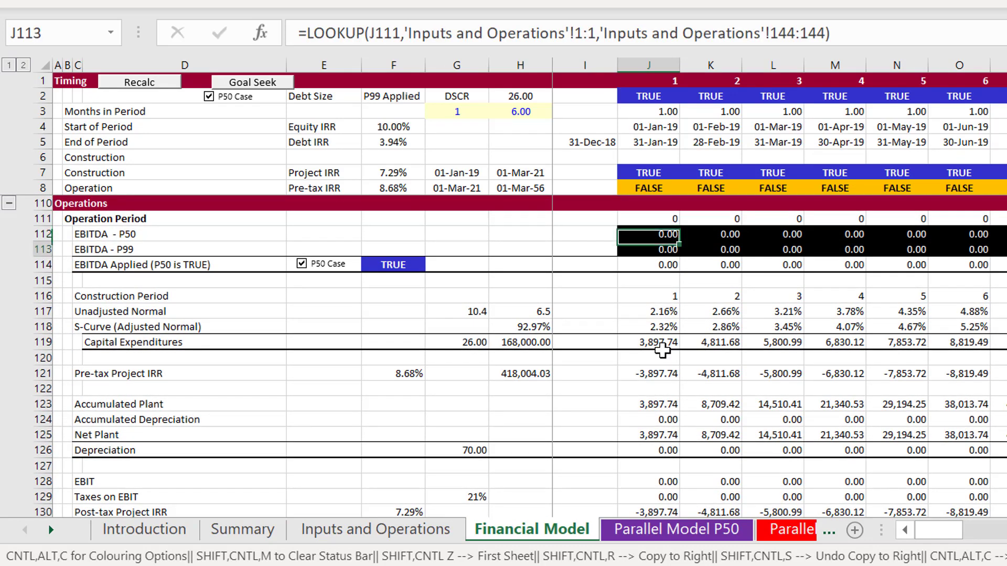
{"action": "key", "text": "Up"}
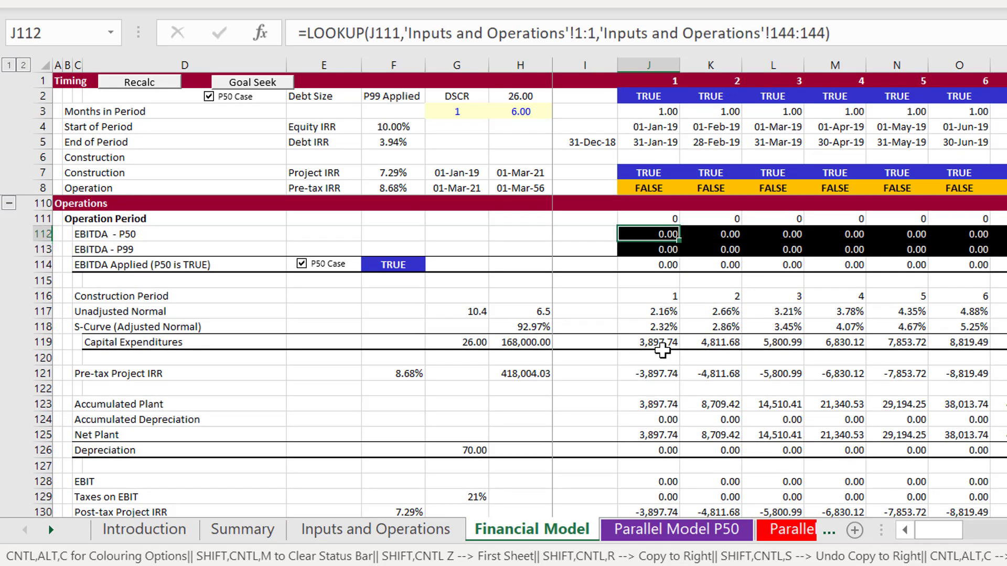
{"action": "key", "text": "Down"}
{"action": "key", "text": "Up"}
{"action": "key", "text": "Down"}
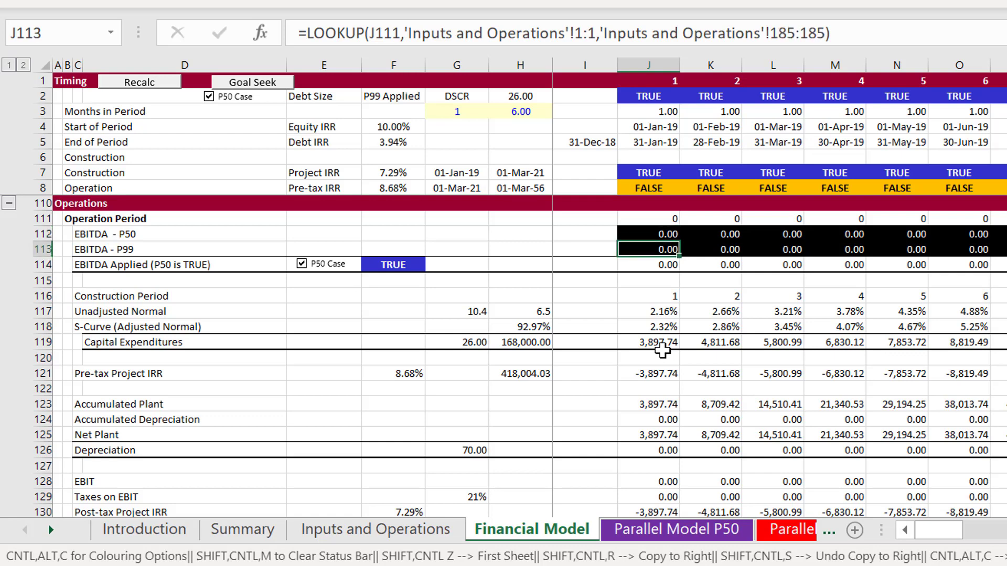
{"action": "key", "text": "Up"}
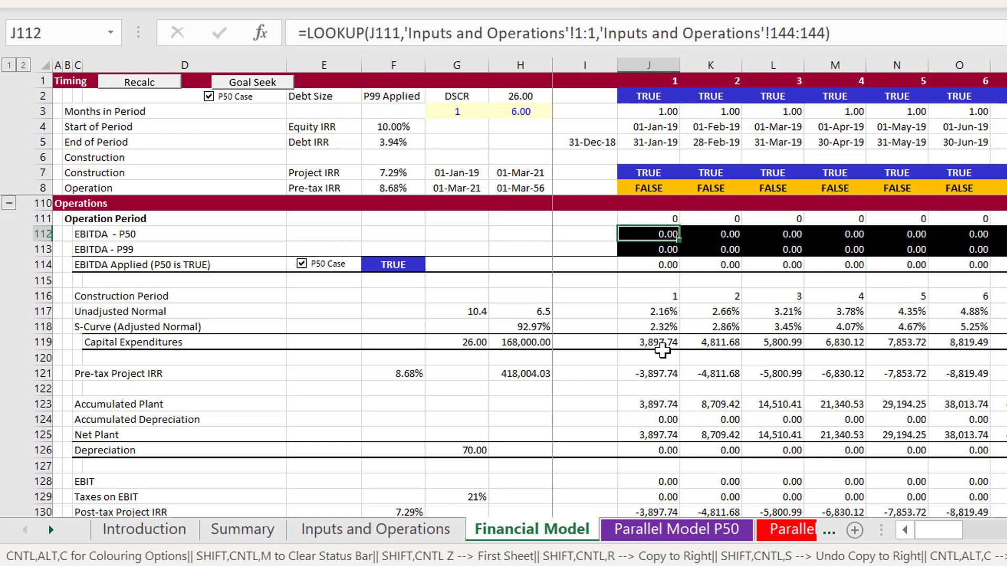
{"action": "key", "text": "Up"}
{"action": "key", "text": "Down"}
Examine the 'Inputs and Operations'!1:1 lookup vector within the J112 formula, leaving the formula as it is
{"action": "key", "text": "F2"}
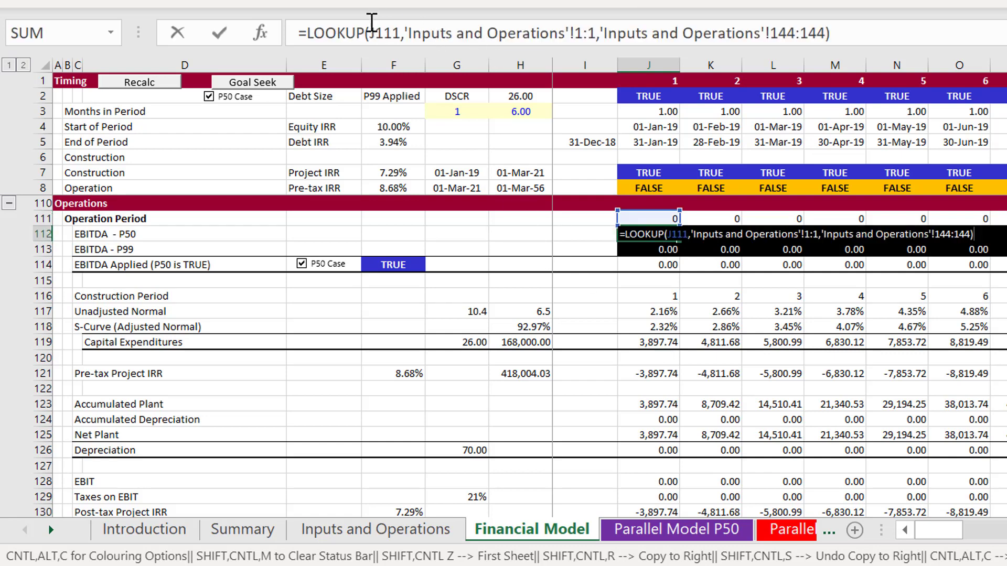
{"action": "left_click", "coordinate": [411, 32]}
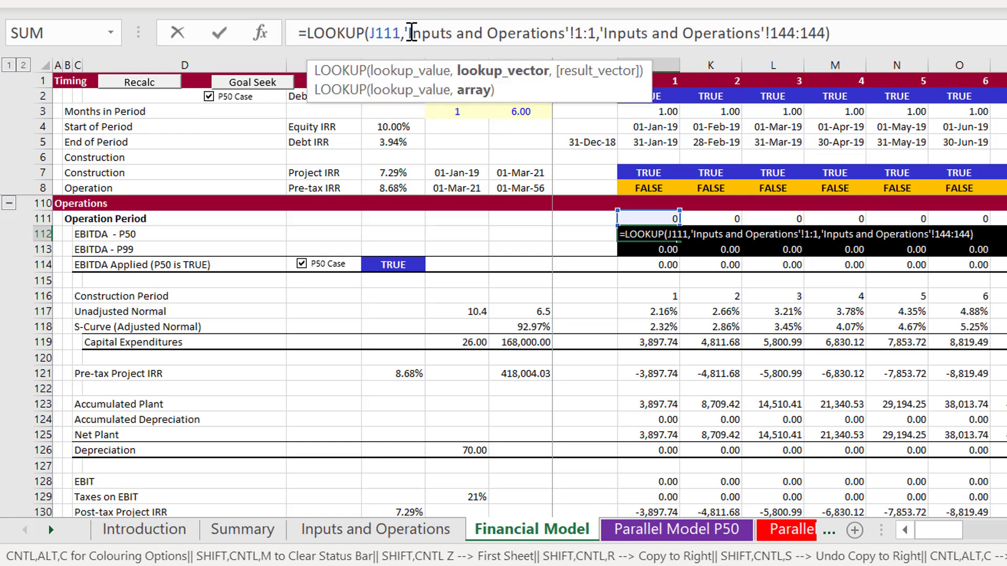
{"action": "double_click", "coordinate": [411, 33]}
{"action": "key", "text": "ctrl+shift+Right"}
{"action": "key", "text": "ctrl+shift+Right"}
{"action": "key", "text": "ctrl+shift+Right"}
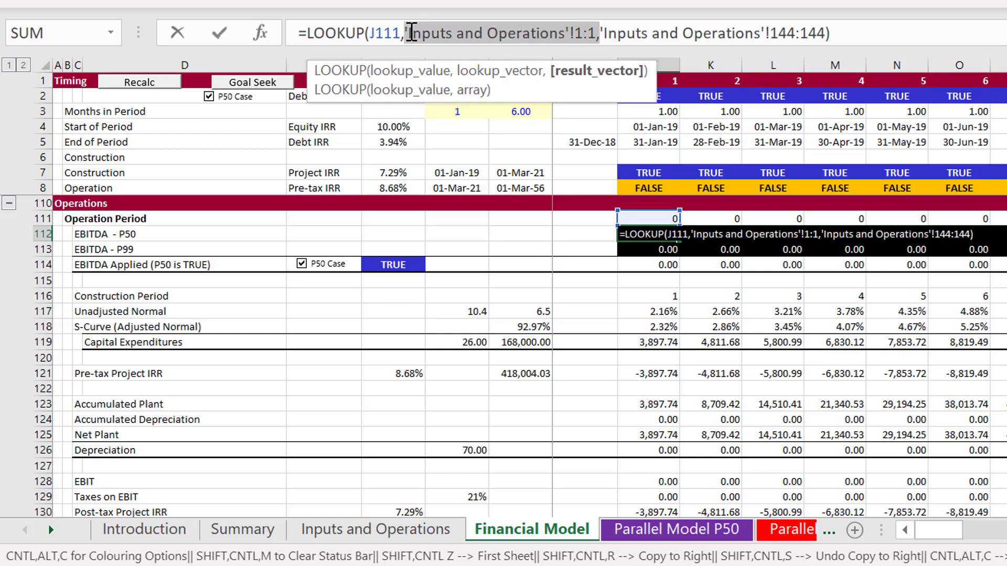
{"action": "key", "text": "shift+Left"}
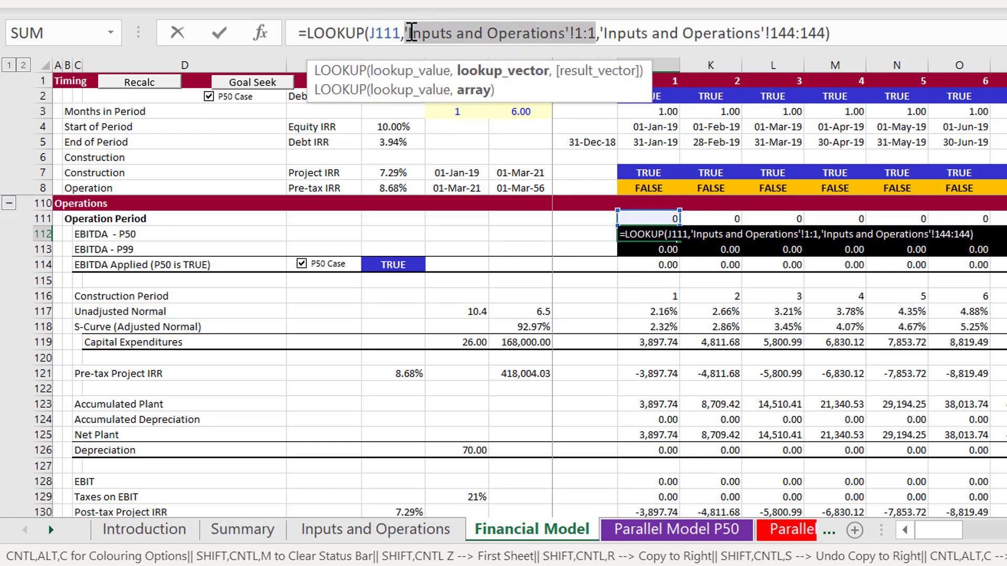
{"action": "key", "text": "Escape"}
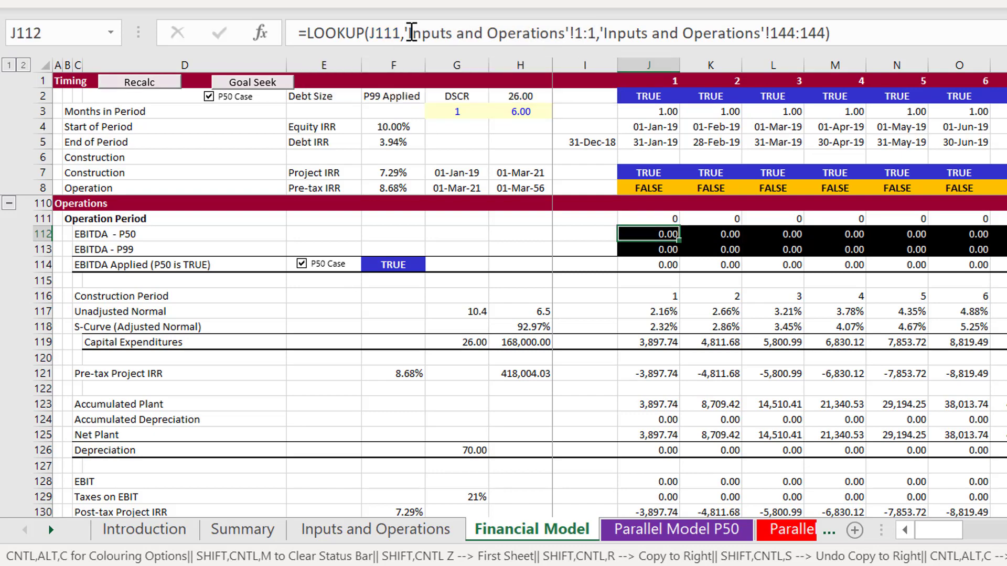
Open the Inputs and Operations sheet and inspect the EBITDA P50 row 144 in the P50 DSCR cash flow block
{"action": "key", "text": "ctrl+Page_Up"}
{"action": "key", "text": "Page_Down"}
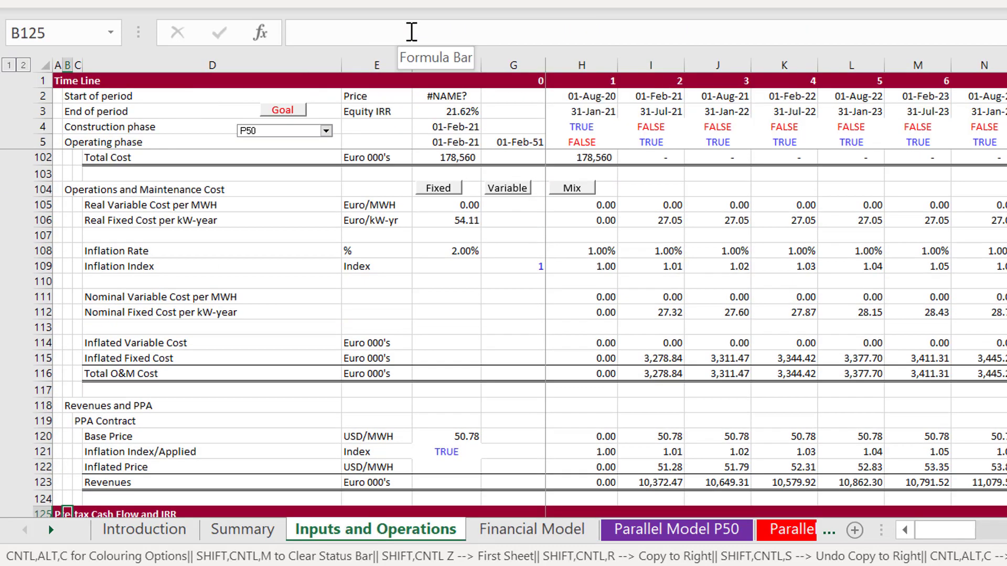
{"action": "key", "text": "Page_Down"}
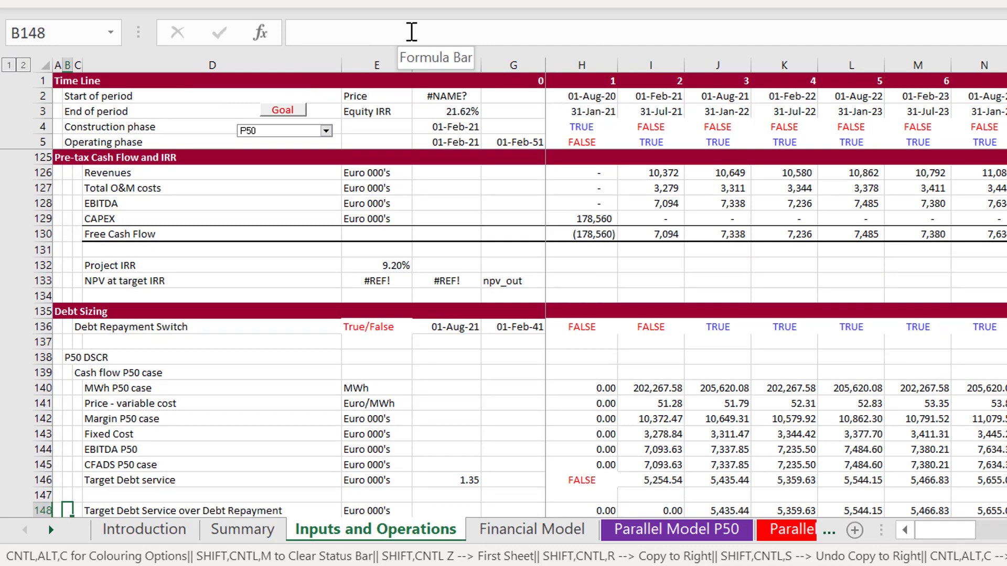
{"action": "key", "text": "Down"}
{"action": "key", "text": "Up"}
{"action": "key", "text": "Up"}
{"action": "key", "text": "Up"}
{"action": "key", "text": "Up"}
{"action": "key", "text": "Right"}
{"action": "key", "text": "Right"}
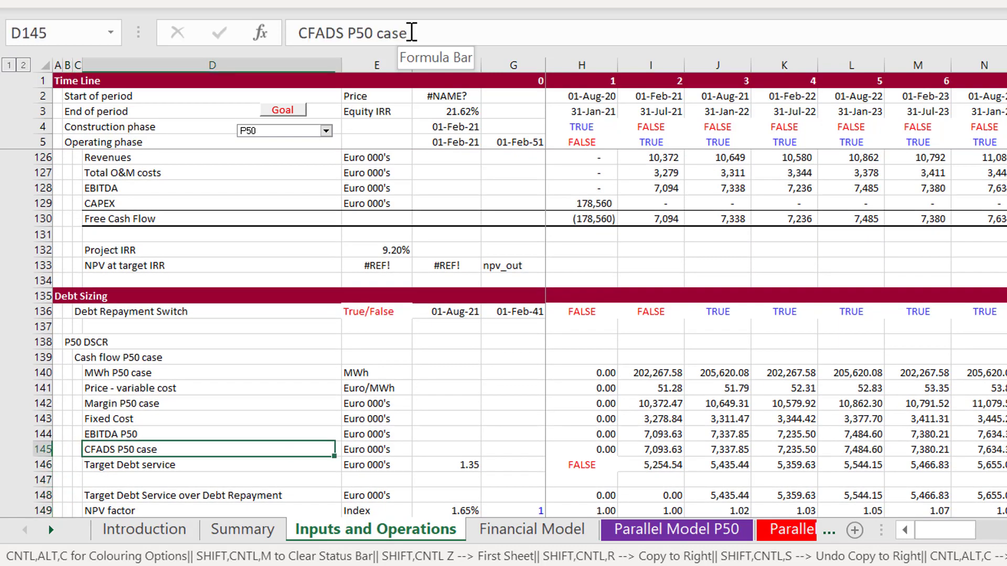
{"action": "key", "text": "Right"}
{"action": "key", "text": "Right"}
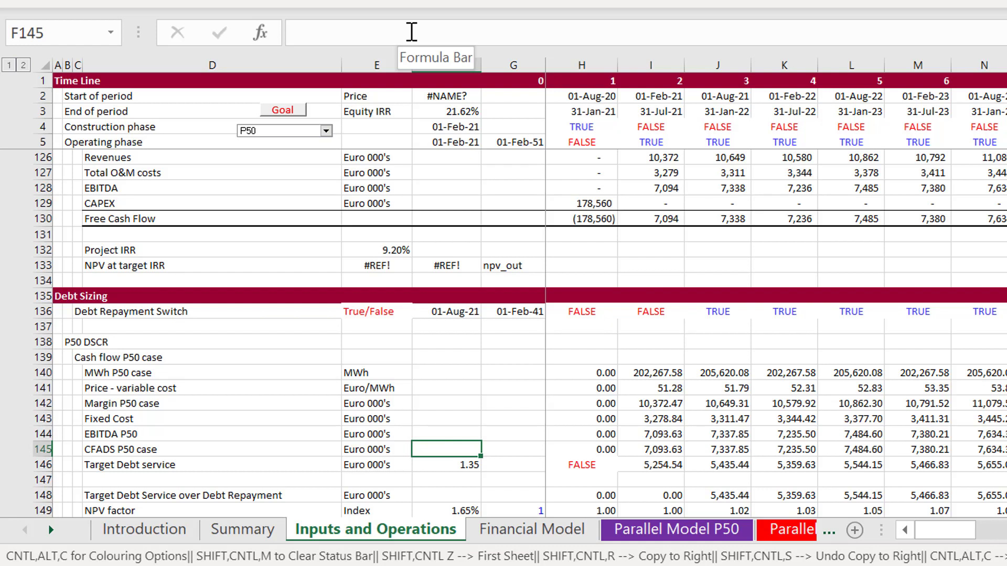
{"action": "key", "text": "Up"}
{"action": "key", "text": "Right"}
{"action": "key", "text": "Right"}
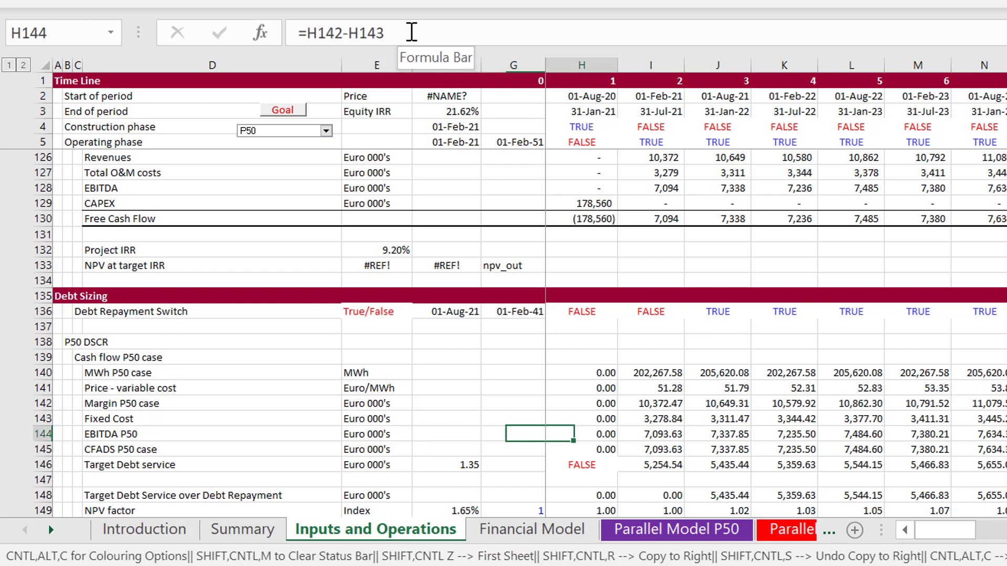
{"action": "key", "text": "Left"}
{"action": "key", "text": "Left"}
{"action": "key", "text": "Left"}
{"action": "key", "text": "Left"}
{"action": "key", "text": "Right"}
{"action": "key", "text": "Right"}
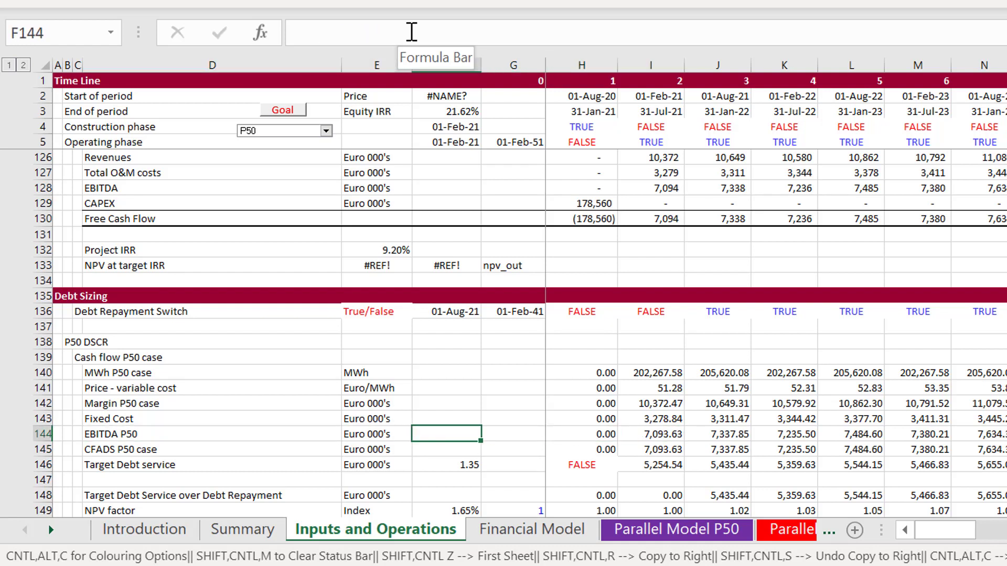
Review the P50 debt size and balance rows down to the P90 DSCR cash flow case and its Target Debt Service
{"action": "key", "text": "Down"}
{"action": "key", "text": "Down"}
{"action": "key", "text": "Down"}
{"action": "key", "text": "Down"}
{"action": "key", "text": "Down"}
{"action": "key", "text": "Down"}
{"action": "key", "text": "Down"}
{"action": "key", "text": "Down"}
{"action": "key", "text": "Down"}
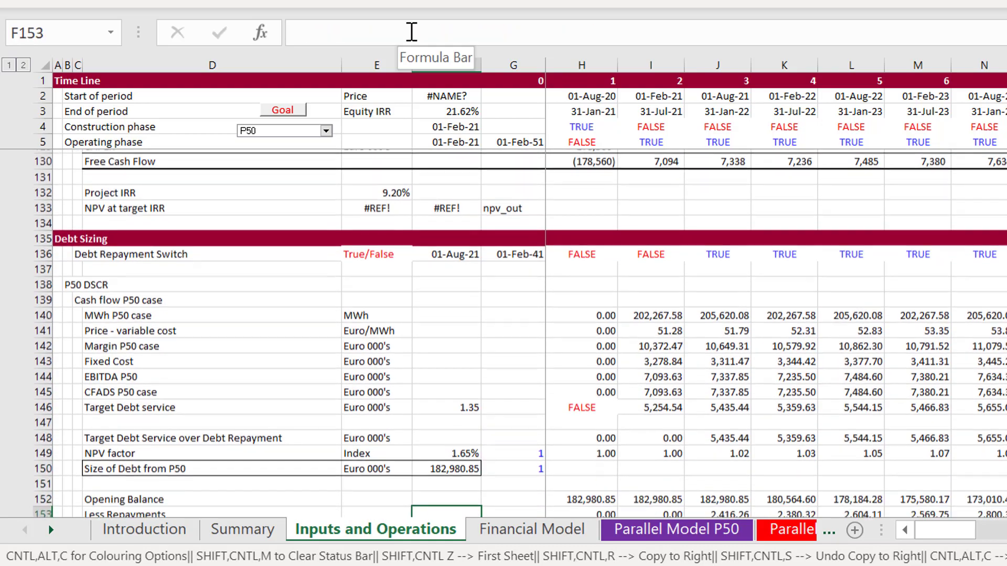
{"action": "key", "text": "Down"}
{"action": "key", "text": "Down"}
{"action": "key", "text": "Down"}
{"action": "key", "text": "Down"}
{"action": "key", "text": "Down"}
{"action": "key", "text": "Down"}
{"action": "key", "text": "Down"}
{"action": "key", "text": "Down"}
{"action": "key", "text": "Down"}
{"action": "key", "text": "Down"}
{"action": "key", "text": "Down"}
{"action": "key", "text": "Down"}
{"action": "key", "text": "Down"}
{"action": "key", "text": "Down"}
{"action": "key", "text": "Down"}
{"action": "key", "text": "Down"}
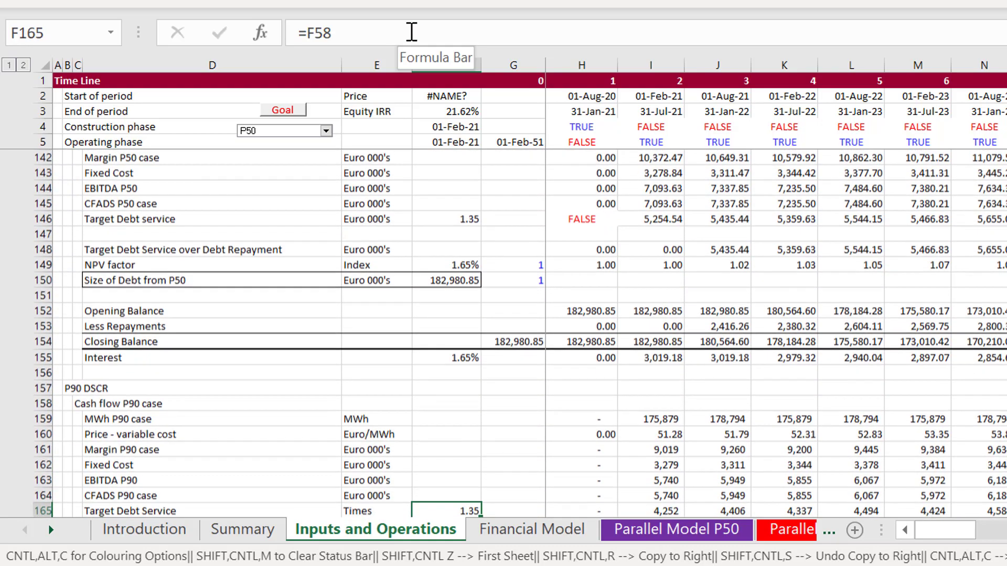
{"action": "key", "text": "Up"}
{"action": "key", "text": "Up"}
{"action": "key", "text": "Up"}
{"action": "key", "text": "Up"}
{"action": "key", "text": "Up"}
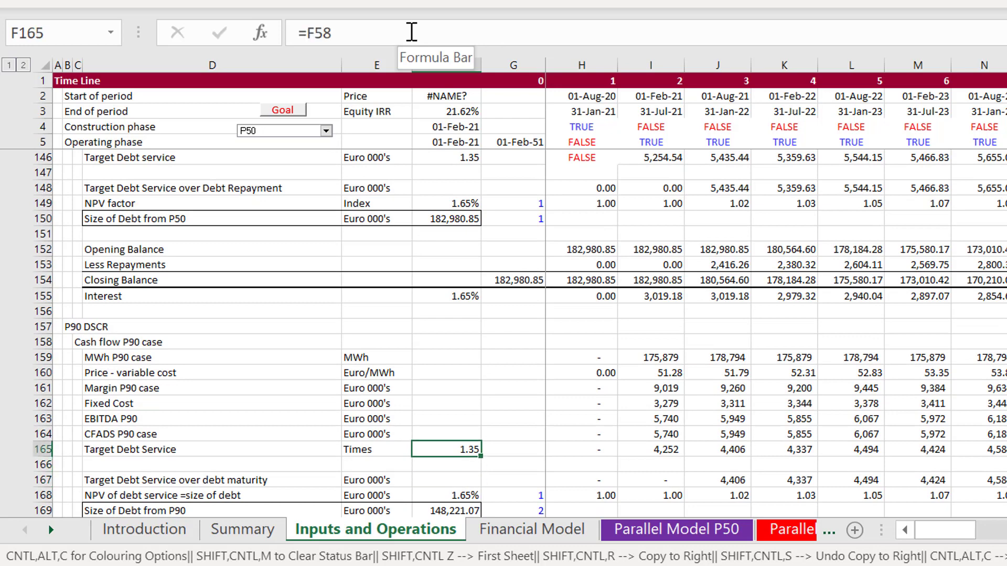
Return to the Parallel Model P50 sheet and recheck the Capital Expenditures and EBITDA links in J10 and J11
{"action": "key", "text": "ctrl+Page_Down"}
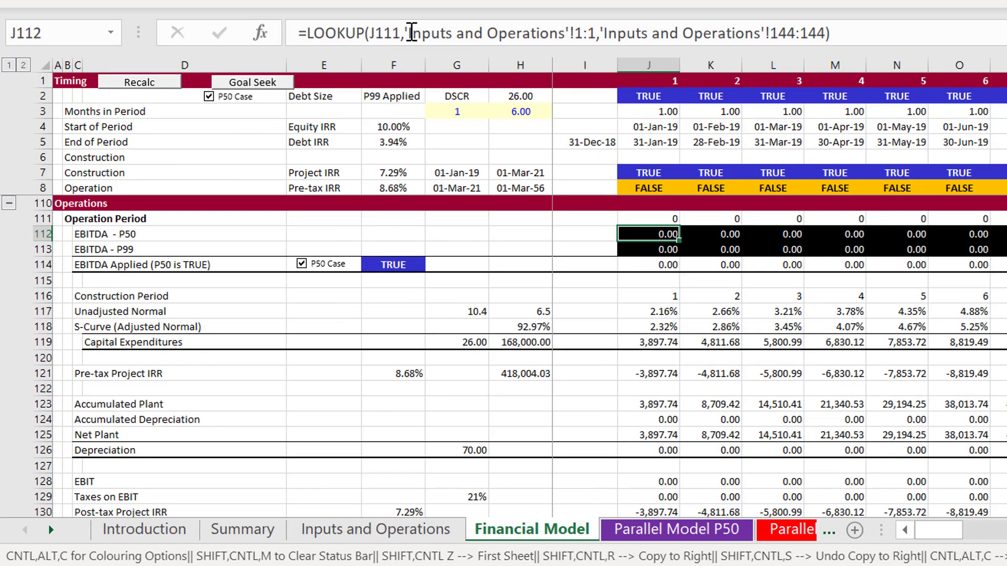
{"action": "key", "text": "ctrl+Page_Down"}
{"action": "key", "text": "Up"}
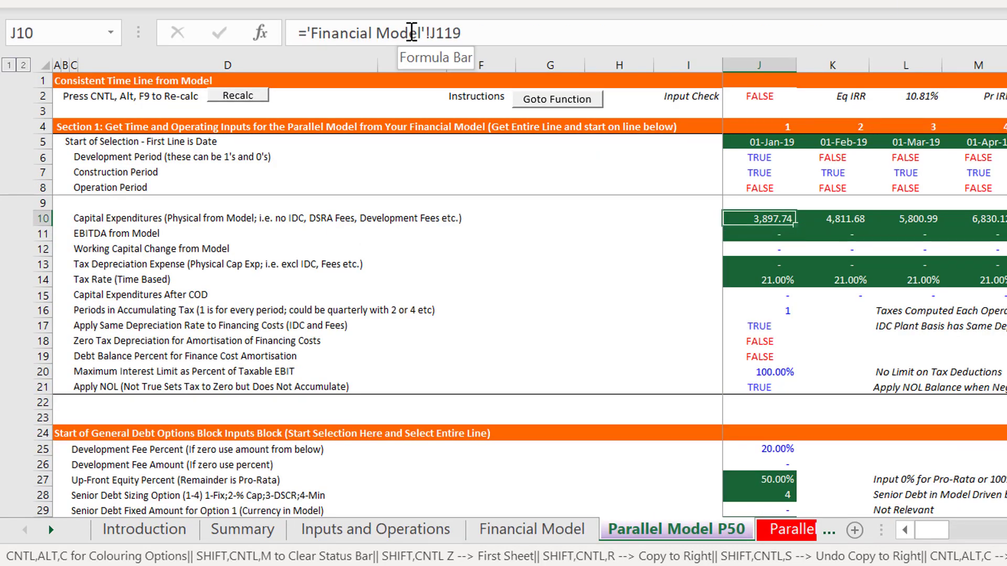
{"action": "key", "text": "Down"}
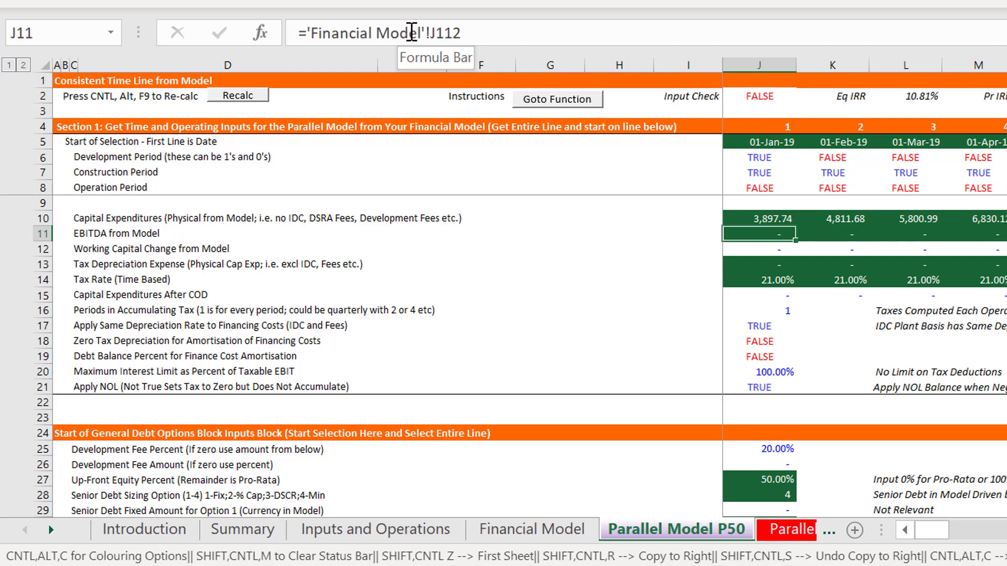
Open the Parallel Model P99 sheet and inspect the Tax Depreciation Expense link in J13 within the operating inputs
{"action": "key", "text": "ctrl+Page_Down"}
{"action": "key", "text": "Page_Up"}
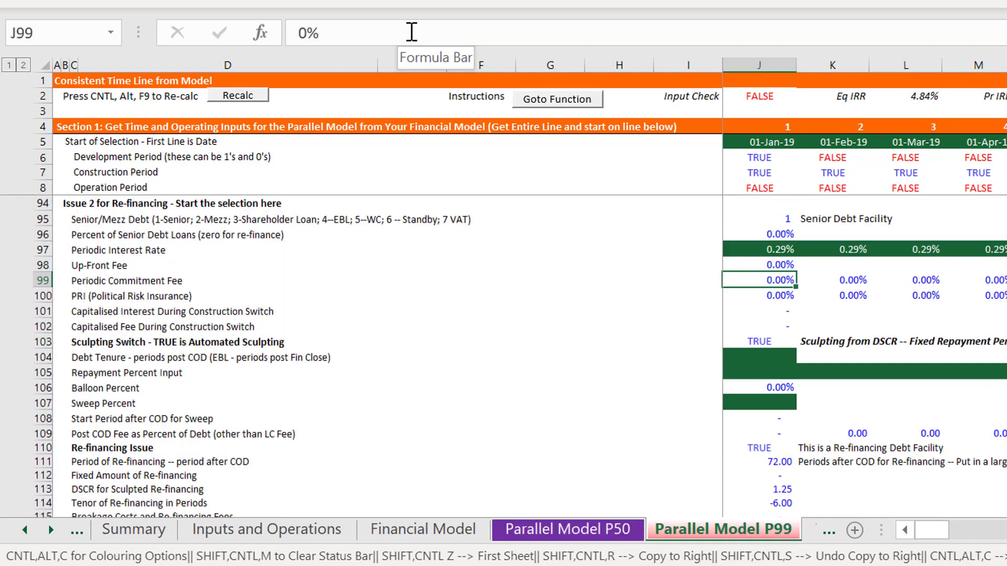
{"action": "key", "text": "Page_Up"}
{"action": "key", "text": "Page_Up"}
{"action": "key", "text": "Page_Up"}
{"action": "key", "text": "Page_Up"}
{"action": "key", "text": "Up"}
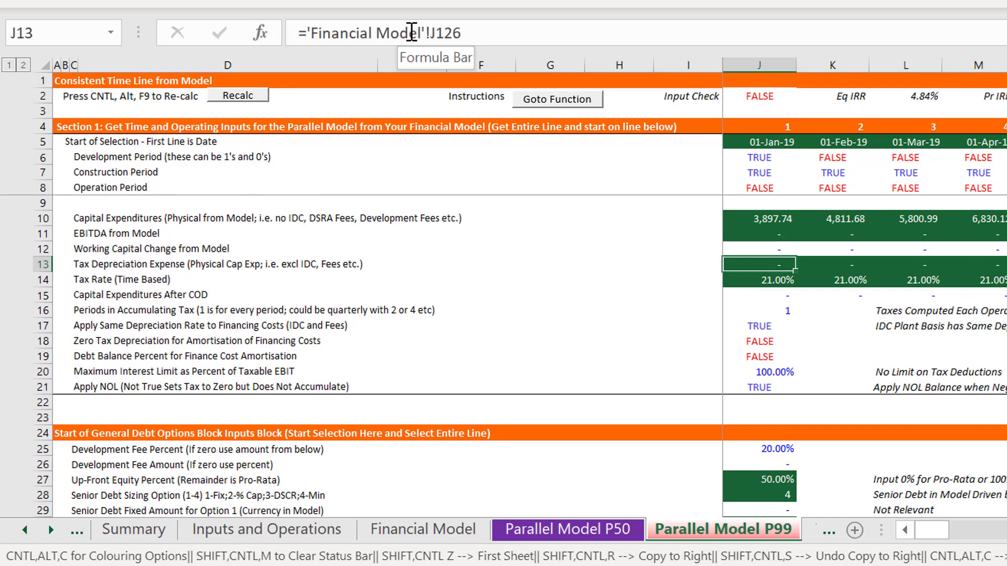
{"action": "key", "text": "Down"}
{"action": "key", "text": "Up"}
Examine the Senior Debt Sizing Option in J28 and the DSCR for Senior Debt Sizing link in J31 of the P99 sheet
{"action": "key", "text": "Down"}
{"action": "key", "text": "Down"}
{"action": "key", "text": "Down"}
{"action": "key", "text": "Down"}
{"action": "key", "text": "Down"}
{"action": "key", "text": "Down"}
{"action": "key", "text": "Down"}
{"action": "key", "text": "Down"}
{"action": "key", "text": "Down"}
{"action": "key", "text": "Down"}
{"action": "key", "text": "Down"}
{"action": "key", "text": "Down"}
{"action": "key", "text": "Down"}
{"action": "key", "text": "Down"}
{"action": "key", "text": "Down"}
{"action": "key", "text": "Down"}
{"action": "key", "text": "Down"}
{"action": "key", "text": "Down"}
{"action": "key", "text": "Down"}
{"action": "key", "text": "Down"}
{"action": "key", "text": "Down"}
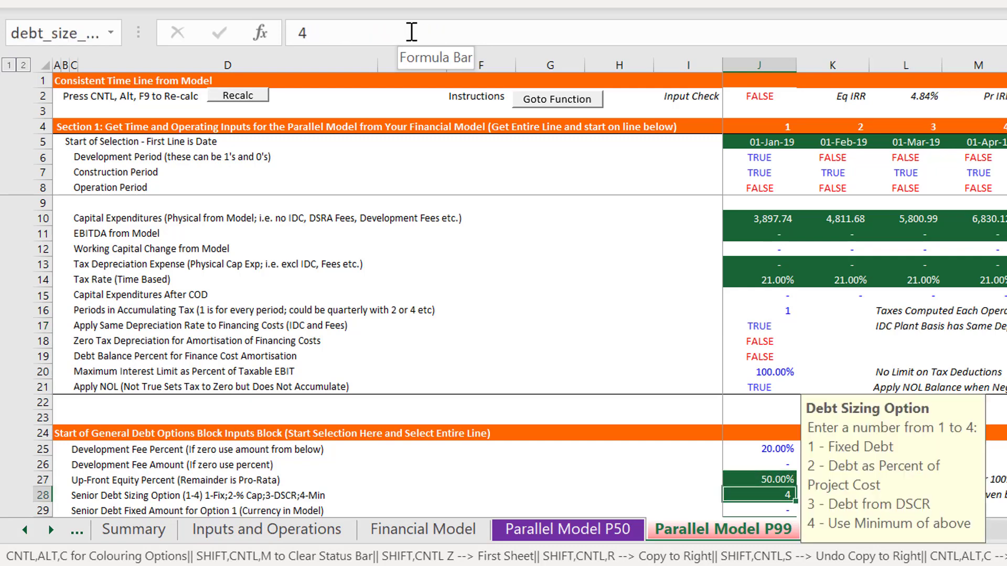
{"action": "key", "text": "Up"}
{"action": "key", "text": "Up"}
{"action": "key", "text": "Up"}
{"action": "key", "text": "Up"}
{"action": "key", "text": "Up"}
{"action": "key", "text": "Up"}
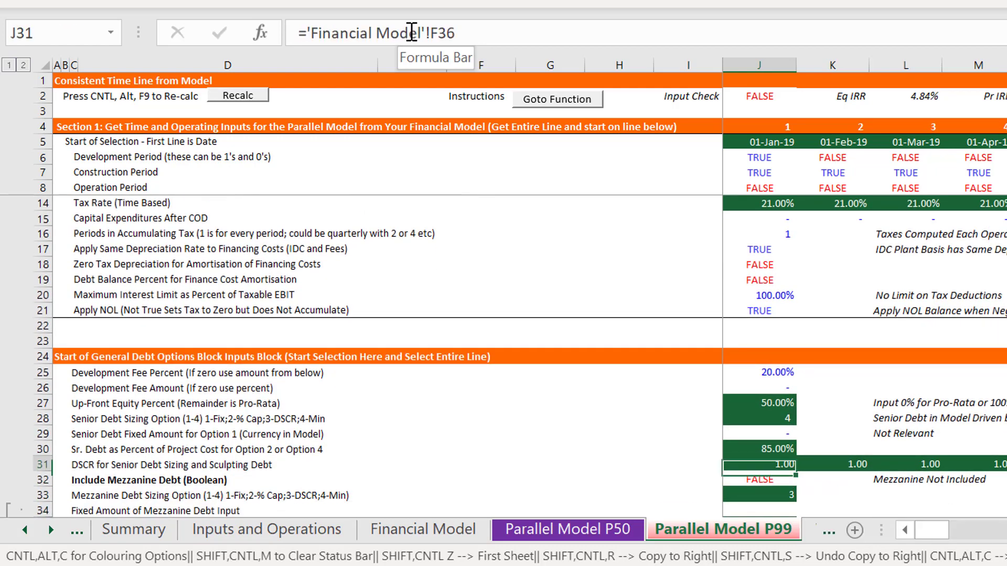
Return to the Parallel Model P50 sheet and inspect the DSCR for Senior Debt Sizing and Sculpting link in J31
{"action": "key", "text": "ctrl+Page_Up"}
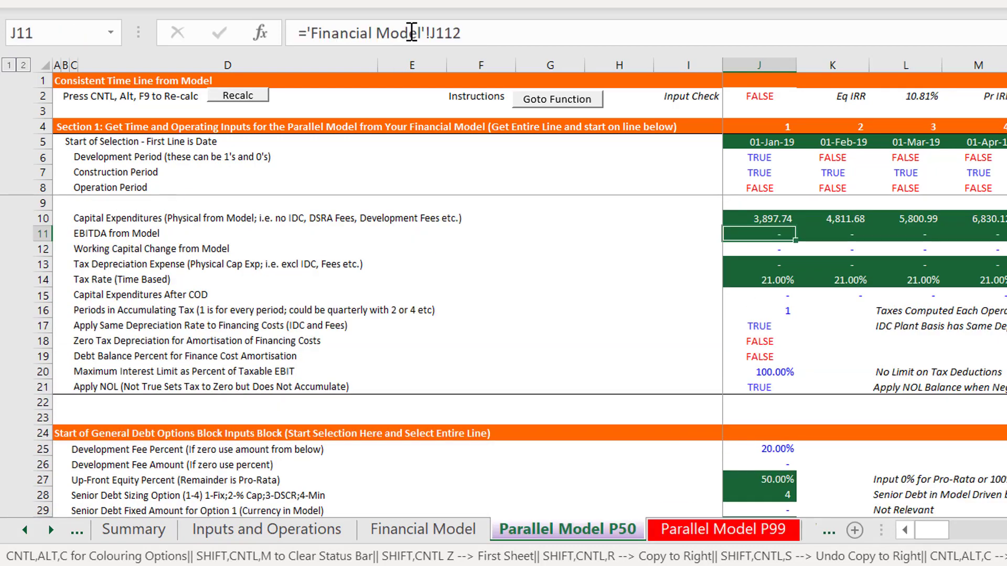
{"action": "key", "text": "Down"}
{"action": "key", "text": "Down"}
{"action": "key", "text": "Down"}
{"action": "key", "text": "Down"}
{"action": "key", "text": "Down"}
{"action": "key", "text": "Down"}
{"action": "key", "text": "Down"}
{"action": "key", "text": "Down"}
{"action": "key", "text": "Down"}
{"action": "key", "text": "Down"}
{"action": "key", "text": "Down"}
{"action": "key", "text": "Down"}
{"action": "key", "text": "Down"}
{"action": "key", "text": "Down"}
{"action": "key", "text": "Down"}
{"action": "key", "text": "Down"}
{"action": "key", "text": "Down"}
{"action": "key", "text": "Down"}
{"action": "key", "text": "Down"}
{"action": "key", "text": "Down"}
{"action": "key", "text": "Down"}
{"action": "key", "text": "Up"}
{"action": "key", "text": "Up"}
{"action": "key", "text": "Up"}
{"action": "key", "text": "Up"}
{"action": "key", "text": "Up"}
{"action": "key", "text": "Up"}
{"action": "key", "text": "Up"}
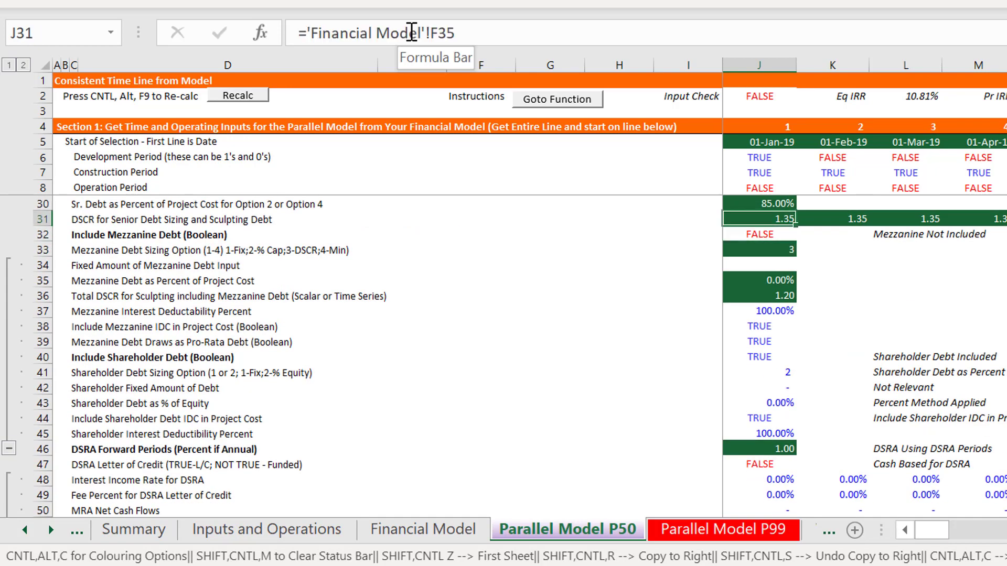
Review the Senior Debt Sizing Option row 28 on the P50 sheet, including the four debt sizing choices for J28
{"action": "key", "text": "Up"}
{"action": "key", "text": "Down"}
{"action": "key", "text": "Down"}
{"action": "key", "text": "Down"}
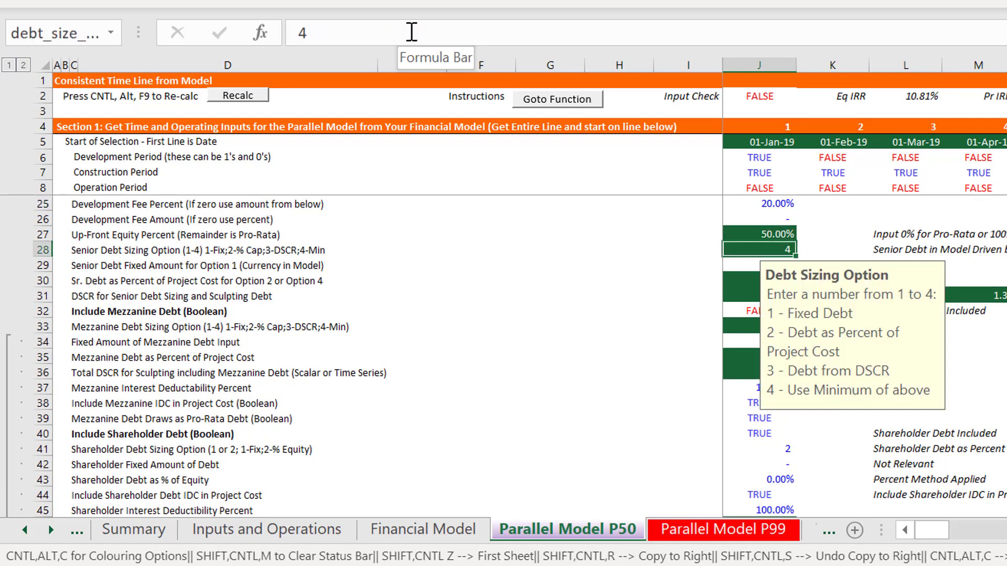
{"action": "key", "text": "Right"}
{"action": "key", "text": "Right"}
{"action": "key", "text": "Left"}
{"action": "key", "text": "Left"}
{"action": "key", "text": "Left"}
{"action": "key", "text": "Left"}
{"action": "key", "text": "Left"}
{"action": "key", "text": "Left"}
{"action": "key", "text": "Left"}
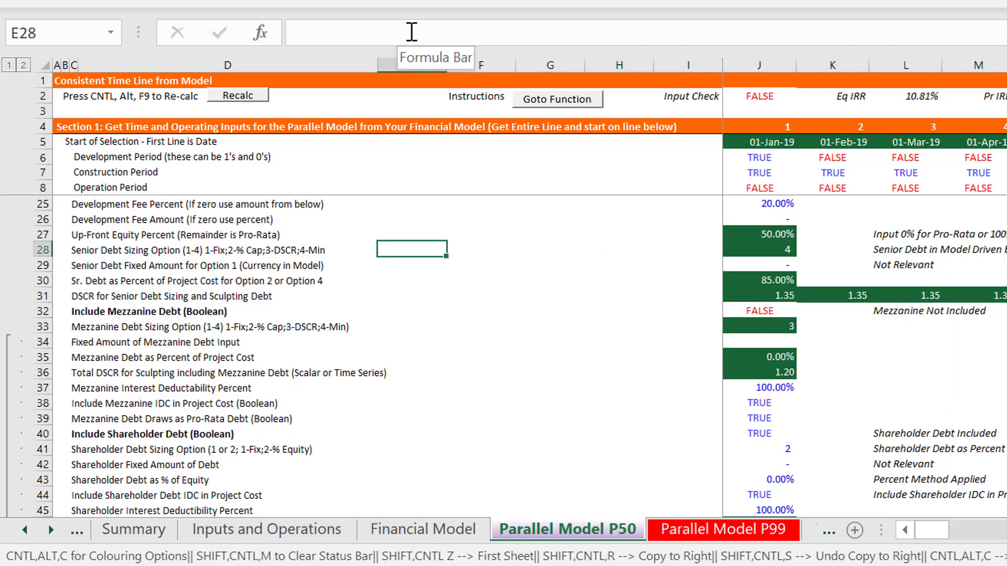
{"action": "key", "text": "Left"}
{"action": "key", "text": "Left"}
{"action": "key", "text": "Right"}
{"action": "key", "text": "Right"}
{"action": "key", "text": "Right"}
{"action": "key", "text": "Right"}
{"action": "key", "text": "Right"}
{"action": "key", "text": "Right"}
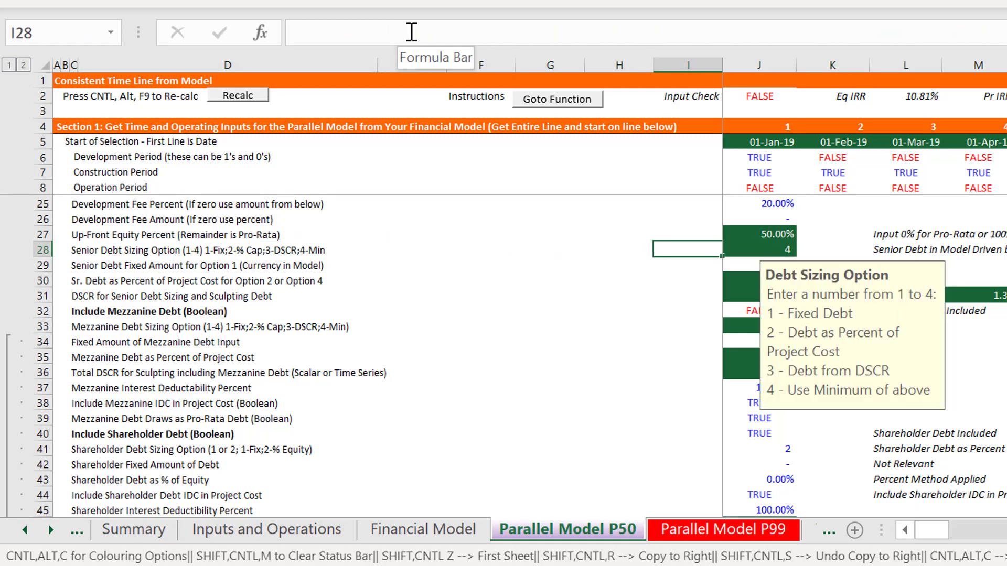
{"action": "key", "text": "Right"}
Compare the P50 fixed debt amount, project cost percentage and DSCR inputs in J29 to J31
{"action": "key", "text": "Down"}
{"action": "key", "text": "Down"}
{"action": "key", "text": "Down"}
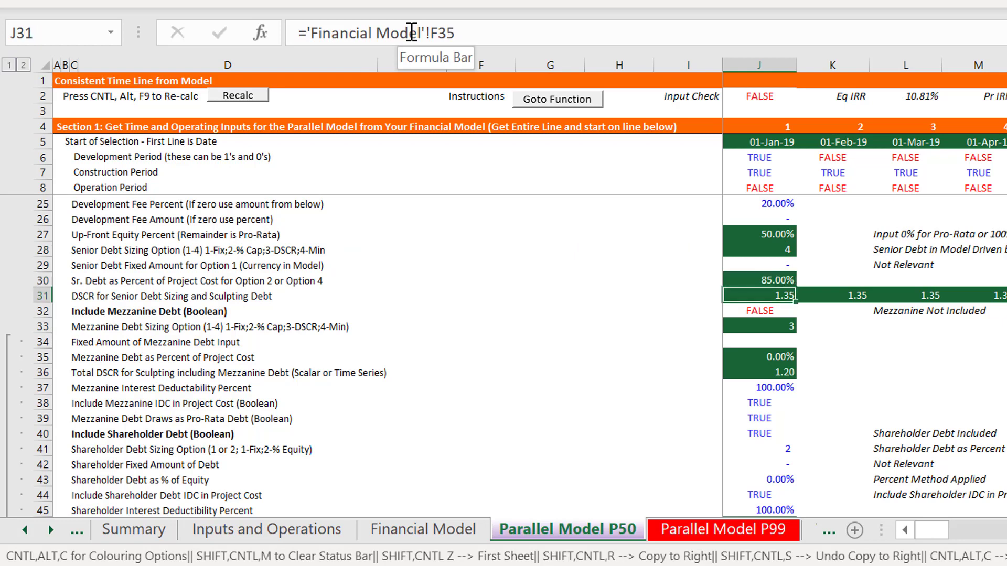
{"action": "key", "text": "Up"}
{"action": "key", "text": "Up"}
{"action": "key", "text": "Up"}
{"action": "key", "text": "Down"}
{"action": "key", "text": "Down"}
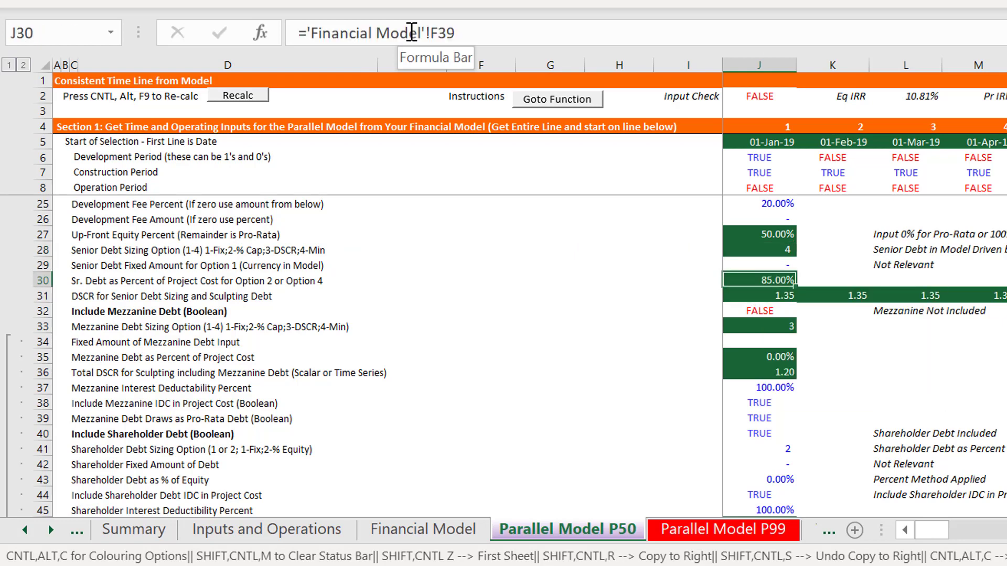
{"action": "key", "text": "Up"}
{"action": "key", "text": "Up"}
{"action": "key", "text": "Down"}
{"action": "key", "text": "Down"}
{"action": "key", "text": "Up"}
{"action": "key", "text": "Up"}
{"action": "key", "text": "Down"}
{"action": "key", "text": "Down"}
{"action": "key", "text": "Up"}
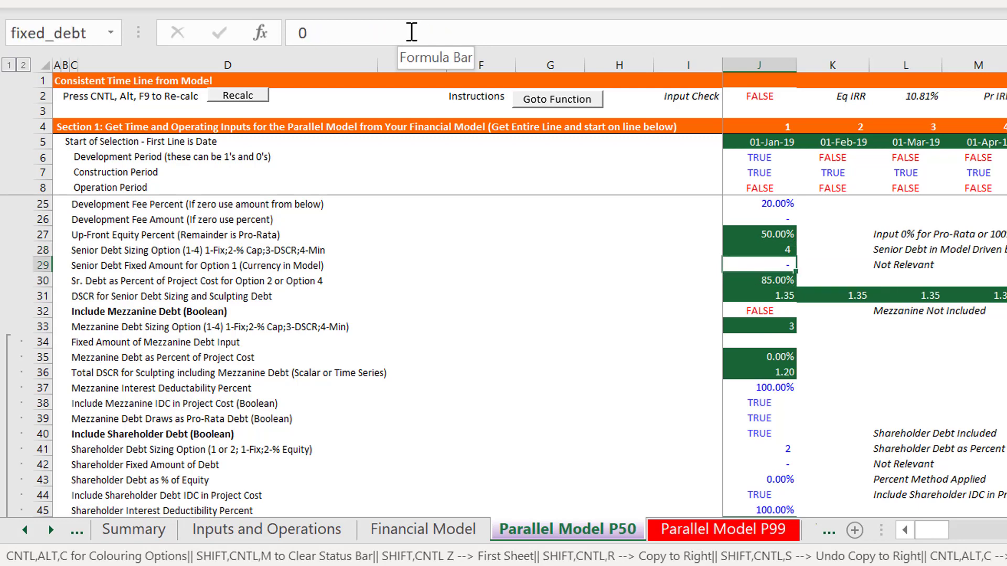
{"action": "key", "text": "Down"}
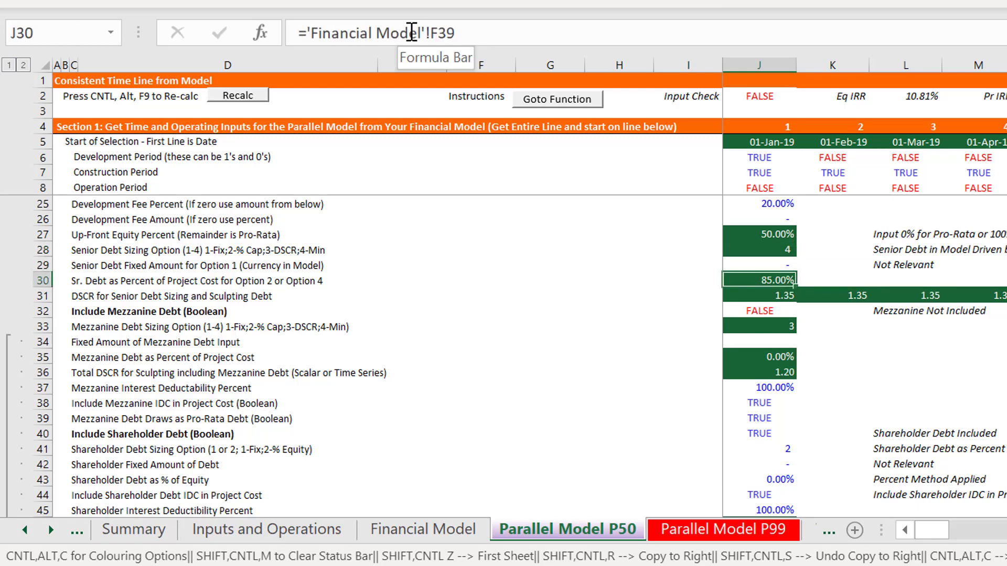
Look across the Sr. Debt as Percent of Project Cost row 30 and recheck the DSCR link in J31
{"action": "key", "text": "Down"}
{"action": "key", "text": "Up"}
{"action": "key", "text": "Left"}
{"action": "key", "text": "Left"}
{"action": "key", "text": "Left"}
{"action": "key", "text": "Left"}
{"action": "key", "text": "Left"}
{"action": "key", "text": "Left"}
{"action": "key", "text": "Left"}
{"action": "key", "text": "Right"}
{"action": "key", "text": "Right"}
{"action": "key", "text": "Right"}
{"action": "key", "text": "Right"}
{"action": "key", "text": "Right"}
{"action": "key", "text": "Right"}
{"action": "key", "text": "Right"}
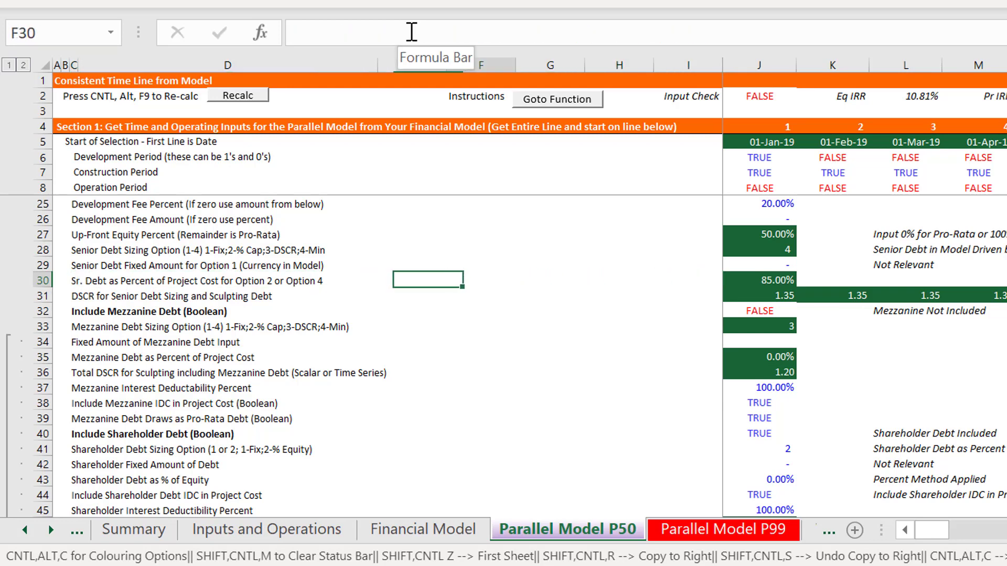
{"action": "key", "text": "Down"}
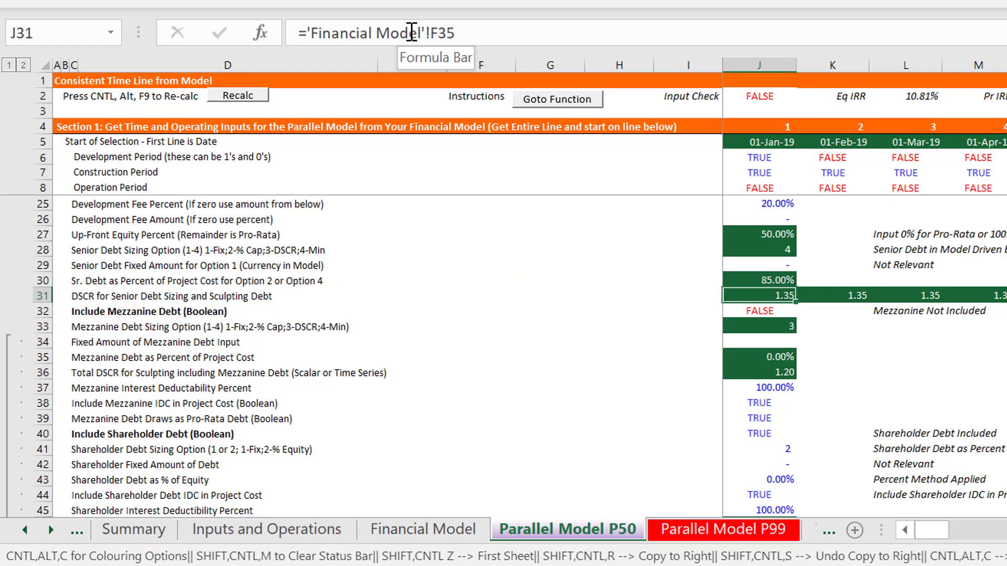
Switch to the Parallel Model P99 sheet and compare its senior debt inputs and the J31 DSCR link with the P50 sheet
{"action": "key", "text": "ctrl+Page_Down"}
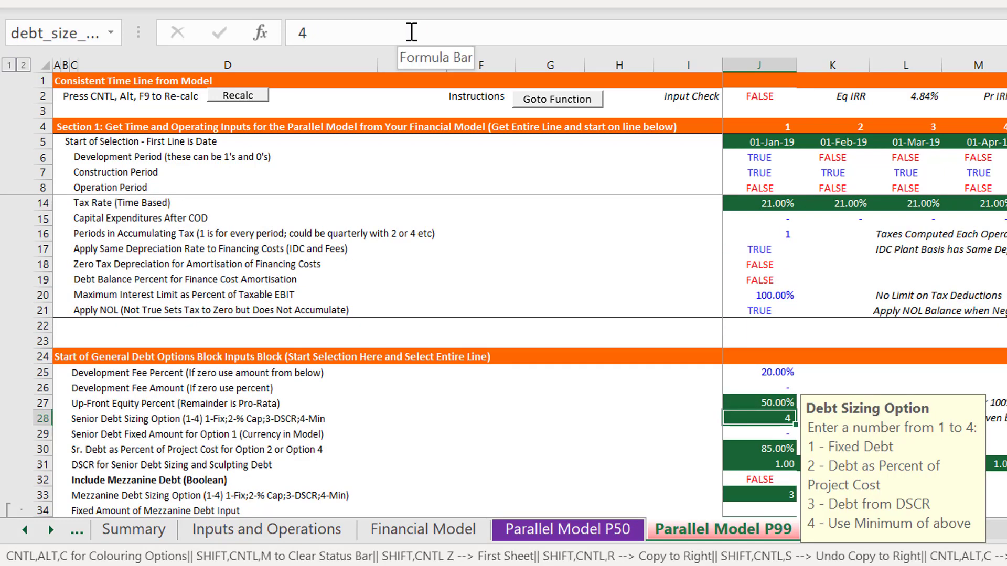
{"action": "key", "text": "ctrl+Page_Up"}
{"action": "key", "text": "ctrl+Page_Down"}
{"action": "key", "text": "Down"}
{"action": "key", "text": "Down"}
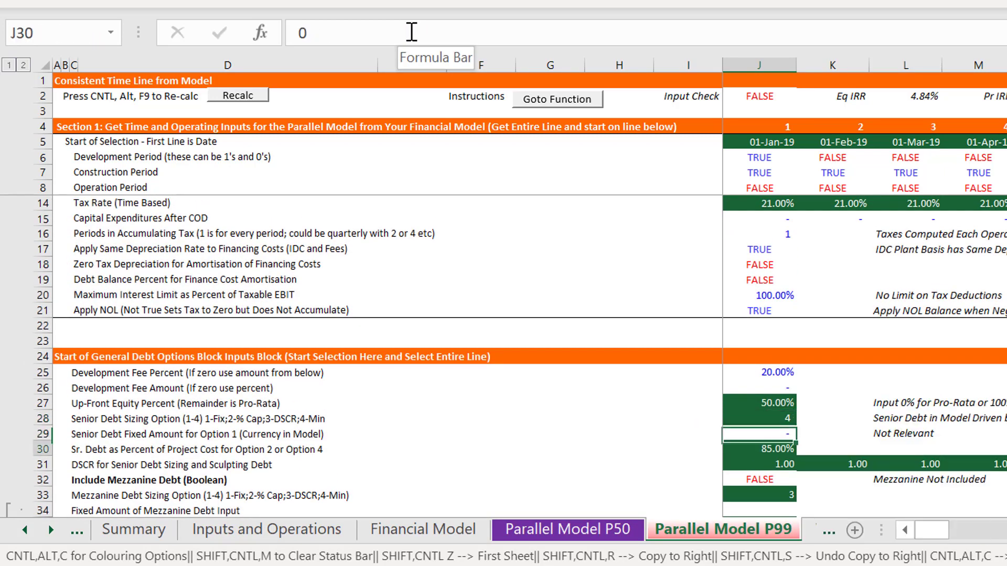
{"action": "key", "text": "Down"}
{"action": "key", "text": "Down"}
{"action": "key", "text": "Down"}
{"action": "key", "text": "Down"}
{"action": "key", "text": "Down"}
{"action": "key", "text": "Down"}
{"action": "key", "text": "Down"}
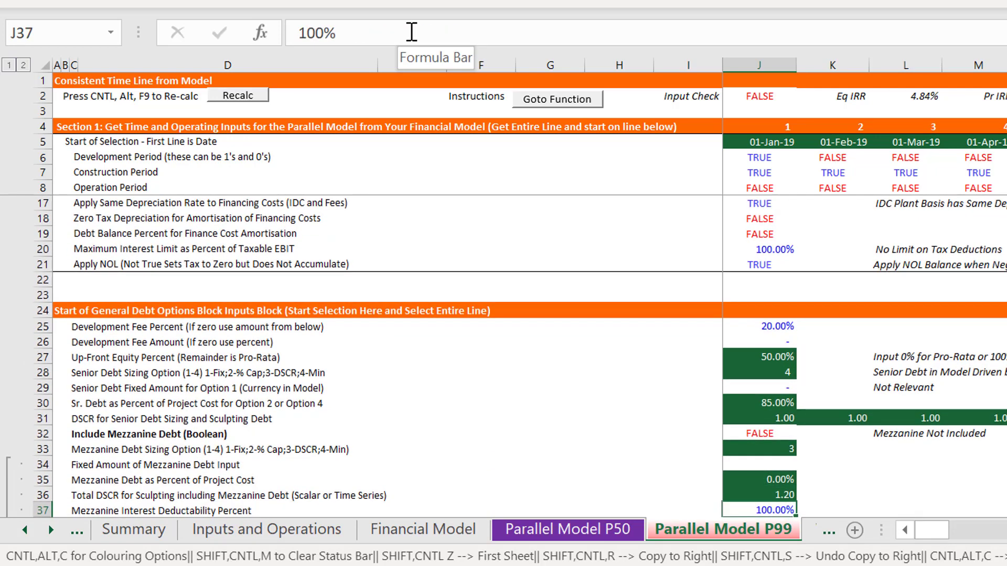
{"action": "key", "text": "Up"}
{"action": "key", "text": "Up"}
{"action": "key", "text": "Up"}
{"action": "key", "text": "Up"}
{"action": "key", "text": "Up"}
{"action": "key", "text": "Up"}
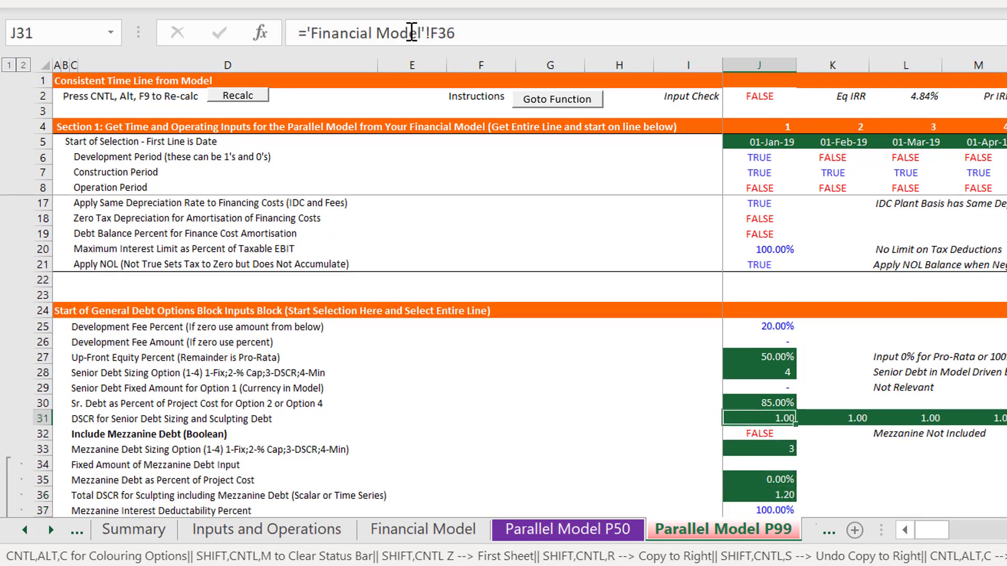
Return to the Parallel Model P50 sheet and check the mezzanine debt percent and total sculpting DSCR links in J35 and J36
{"action": "key", "text": "ctrl+Page_Up"}
{"action": "key", "text": "Down"}
{"action": "key", "text": "Down"}
{"action": "key", "text": "Down"}
{"action": "key", "text": "Down"}
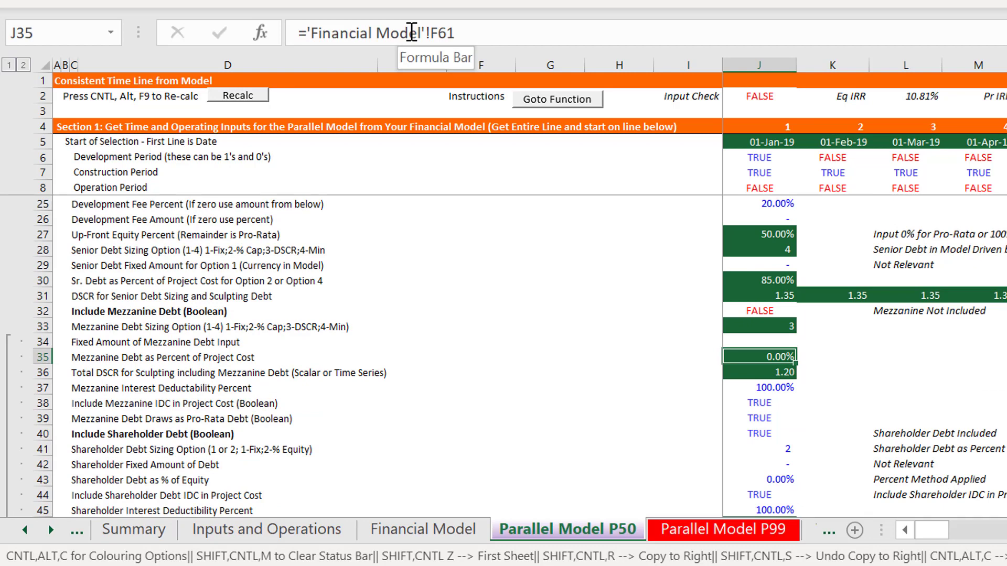
{"action": "key", "text": "Left"}
{"action": "key", "text": "Left"}
{"action": "key", "text": "Right"}
{"action": "key", "text": "Right"}
{"action": "key", "text": "Down"}
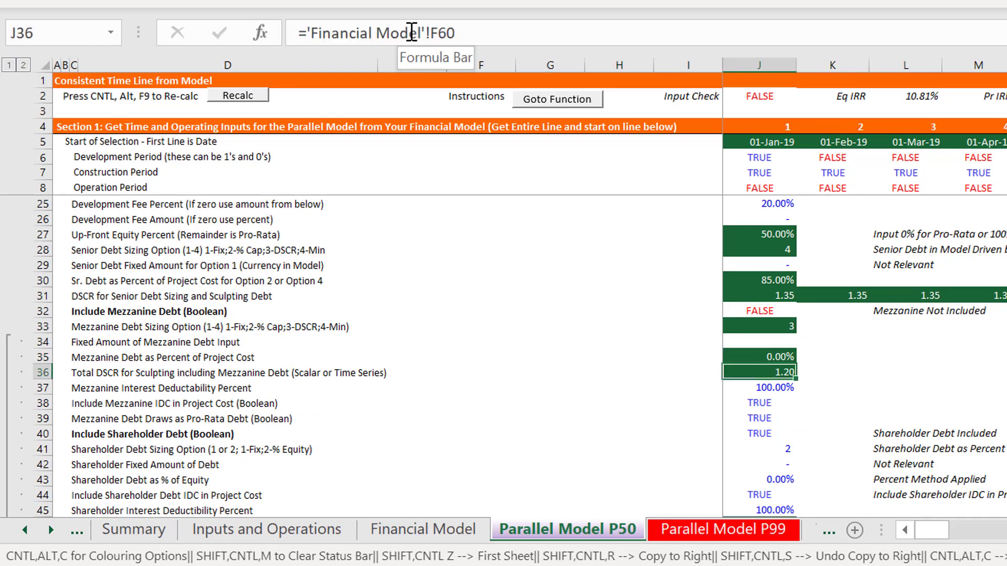
Examine the Issue 1 debt inputs on the P50 sheet, from the Debt Tenure link in J78 up through the fee and interest rows
{"action": "key", "text": "Page_Down"}
{"action": "key", "text": "Page_Down"}
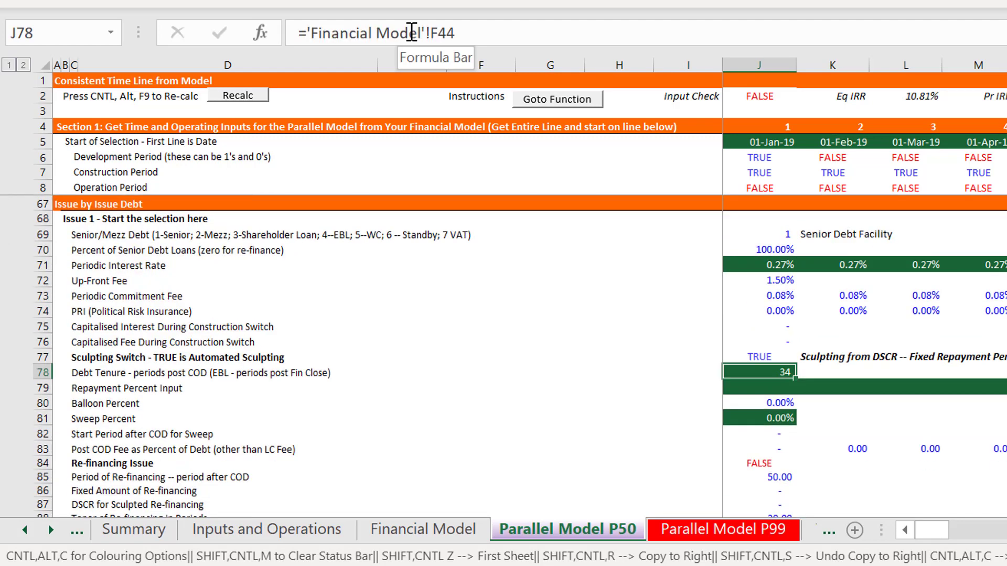
{"action": "key", "text": "Up"}
{"action": "key", "text": "Up"}
{"action": "key", "text": "Up"}
{"action": "key", "text": "Up"}
{"action": "key", "text": "Up"}
{"action": "key", "text": "Up"}
{"action": "key", "text": "Up"}
{"action": "key", "text": "Up"}
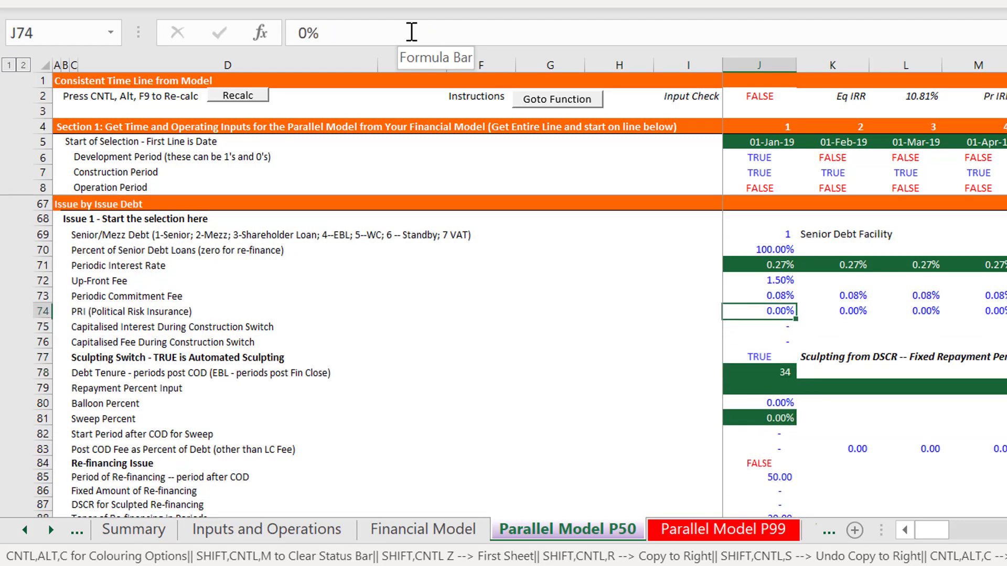
Check the Financial Model links behind the Issue 1 up-front fee in J72, debt tenure in J78 and sweep percent in J81
{"action": "key", "text": "Up"}
{"action": "key", "text": "Down"}
{"action": "key", "text": "Down"}
{"action": "key", "text": "Down"}
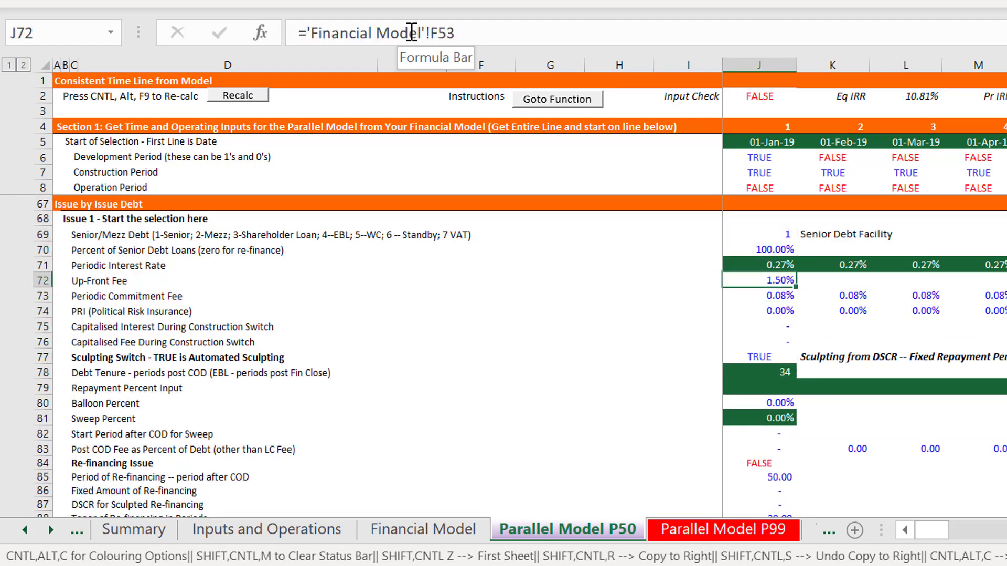
{"action": "key", "text": "Down"}
{"action": "key", "text": "Down"}
{"action": "key", "text": "Down"}
{"action": "key", "text": "Down"}
{"action": "key", "text": "Down"}
{"action": "key", "text": "Down"}
{"action": "key", "text": "Down"}
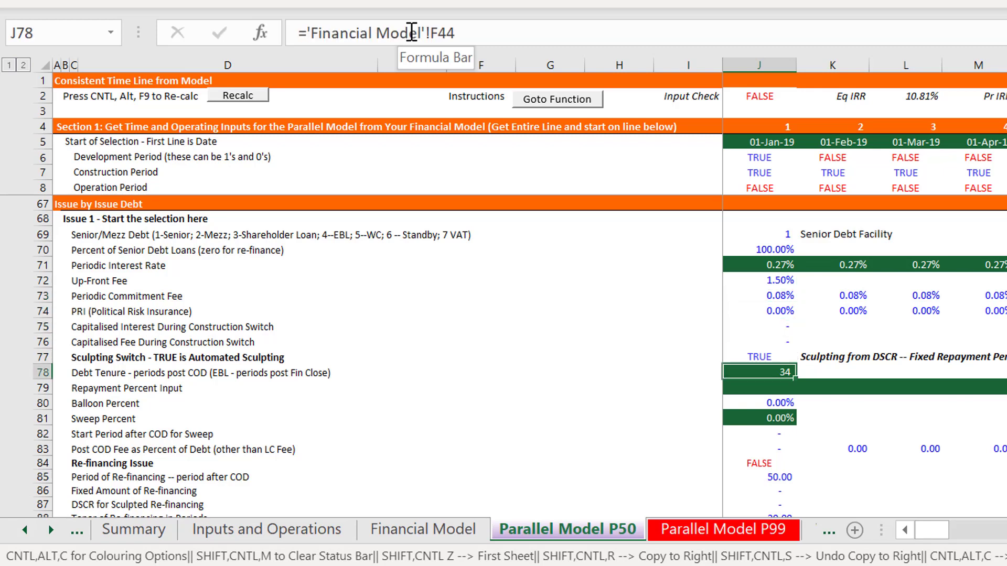
{"action": "key", "text": "Down"}
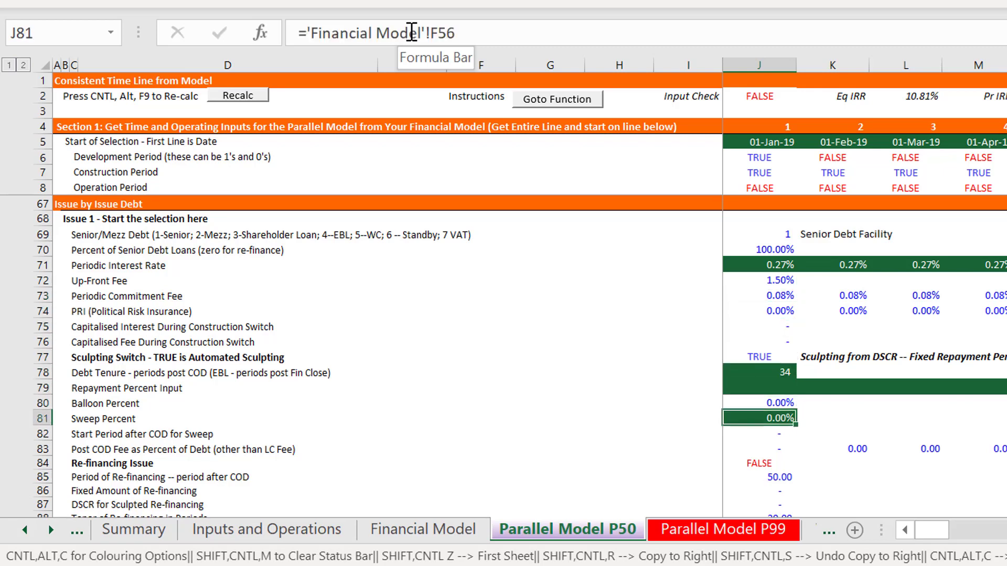
{"action": "key", "text": "Left"}
{"action": "key", "text": "Left"}
{"action": "key", "text": "Right"}
{"action": "key", "text": "Right"}
Look through the remaining Issue 1 re-financing inputs and the Issue 2 debt inputs, including the sculpting switch in J103 and balloon percent in J106
{"action": "key", "text": "Down"}
{"action": "key", "text": "Down"}
{"action": "key", "text": "Down"}
{"action": "key", "text": "Down"}
{"action": "key", "text": "Down"}
{"action": "key", "text": "Down"}
{"action": "key", "text": "Down"}
{"action": "key", "text": "Down"}
{"action": "key", "text": "Down"}
{"action": "key", "text": "Down"}
{"action": "key", "text": "Down"}
{"action": "key", "text": "Down"}
{"action": "key", "text": "Down"}
{"action": "key", "text": "Down"}
{"action": "key", "text": "Down"}
{"action": "key", "text": "Down"}
{"action": "key", "text": "Down"}
{"action": "key", "text": "Down"}
{"action": "key", "text": "Down"}
{"action": "key", "text": "Down"}
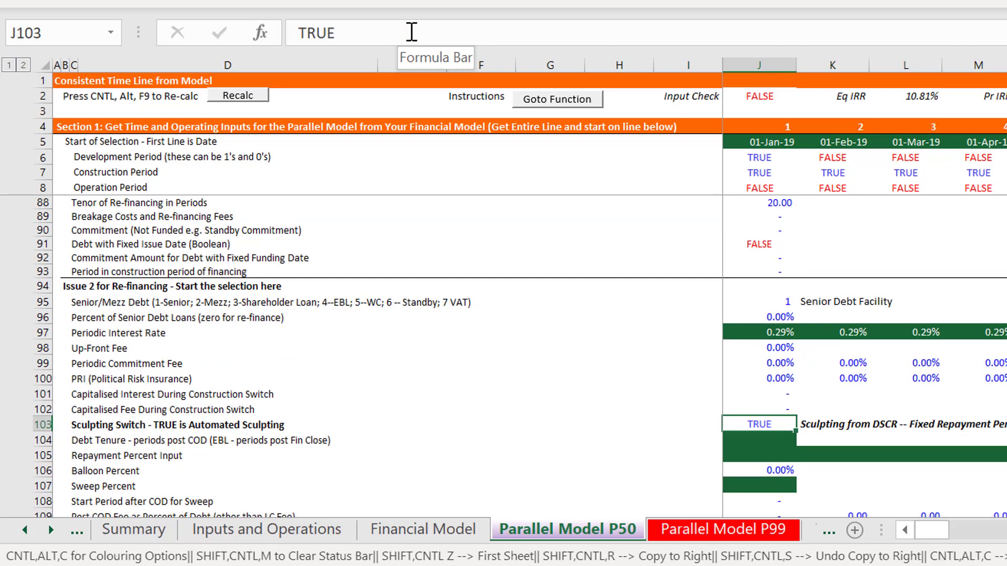
{"action": "key", "text": "Down"}
{"action": "key", "text": "Down"}
{"action": "key", "text": "Down"}
{"action": "key", "text": "Down"}
{"action": "key", "text": "Down"}
{"action": "key", "text": "Down"}
{"action": "key", "text": "Down"}
{"action": "key", "text": "Down"}
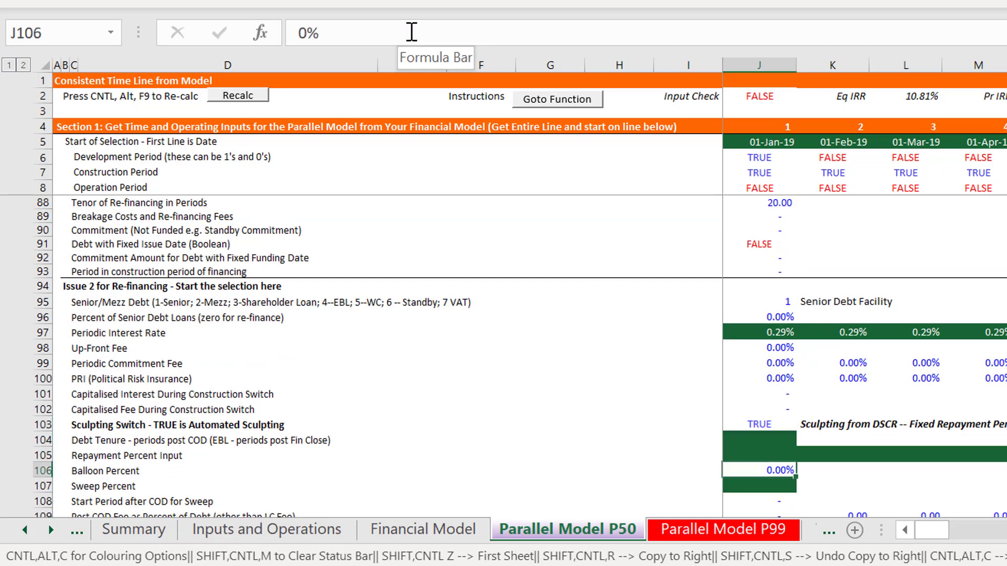
{"action": "key", "text": "Up"}
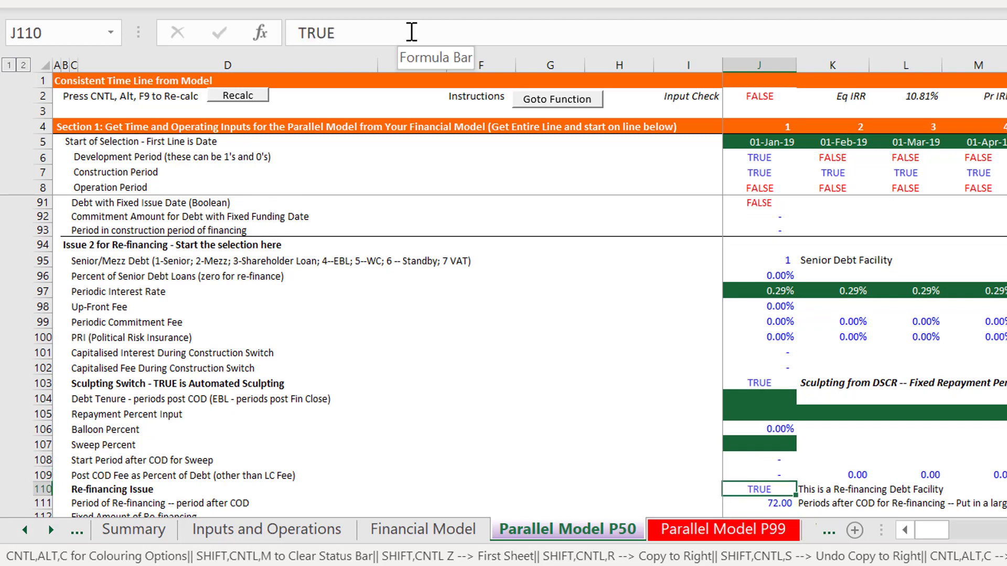
Examine the Issue 2 re-financing settings in column J, from the Re-financing Issue flag in row 110 to the construction financing period in row 119
{"action": "key", "text": "Down"}
{"action": "key", "text": "Down"}
{"action": "key", "text": "Down"}
{"action": "key", "text": "Down"}
{"action": "key", "text": "Down"}
{"action": "key", "text": "Down"}
{"action": "key", "text": "Down"}
{"action": "key", "text": "Down"}
{"action": "key", "text": "Down"}
{"action": "key", "text": "Down"}
{"action": "key", "text": "Down"}
{"action": "key", "text": "Down"}
{"action": "key", "text": "Down"}
{"action": "key", "text": "Down"}
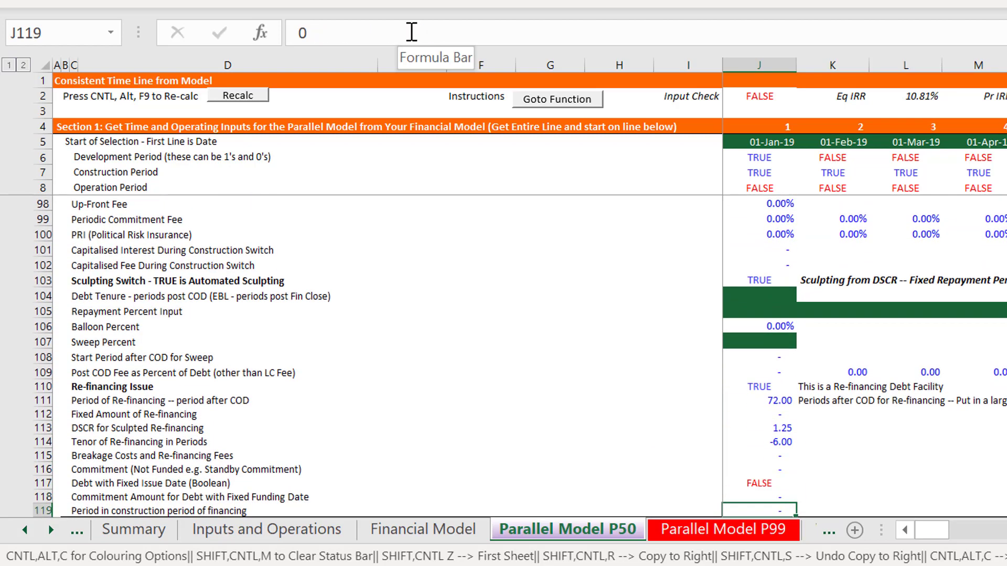
Look through the Issue 3 second re-financing inputs and on to the Issue 4 sculpting switch in J155
{"action": "key", "text": "Down"}
{"action": "key", "text": "Down"}
{"action": "key", "text": "Down"}
{"action": "key", "text": "Down"}
{"action": "key", "text": "Down"}
{"action": "key", "text": "Down"}
{"action": "key", "text": "Down"}
{"action": "key", "text": "Down"}
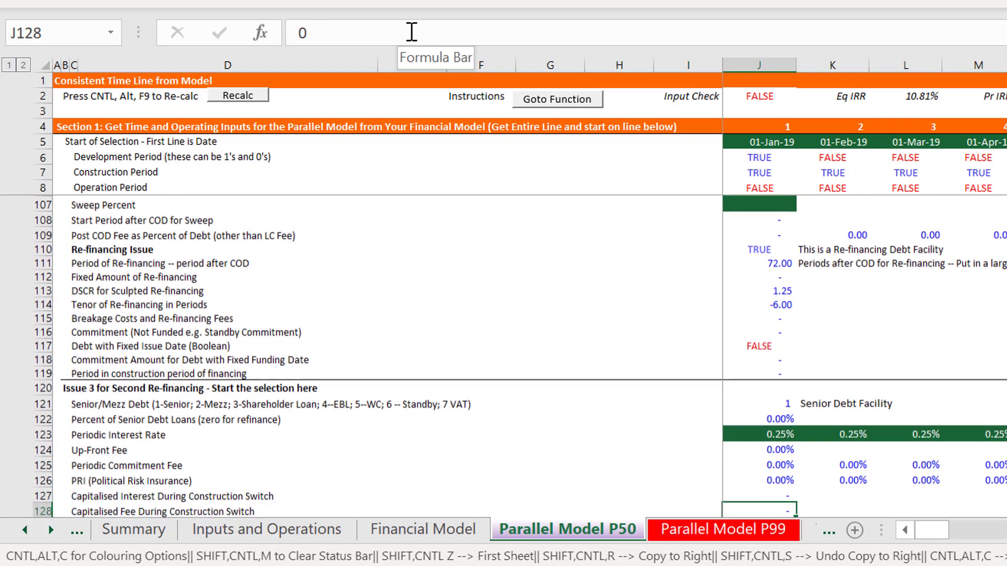
{"action": "key", "text": "Down"}
{"action": "key", "text": "Down"}
{"action": "key", "text": "Down"}
{"action": "key", "text": "Down"}
{"action": "key", "text": "Down"}
{"action": "key", "text": "Down"}
{"action": "key", "text": "Down"}
{"action": "key", "text": "Down"}
{"action": "key", "text": "Down"}
{"action": "key", "text": "Down"}
{"action": "key", "text": "Down"}
{"action": "key", "text": "Down"}
{"action": "key", "text": "Down"}
{"action": "key", "text": "Down"}
{"action": "key", "text": "Down"}
{"action": "key", "text": "Down"}
{"action": "key", "text": "Down"}
{"action": "key", "text": "Down"}
{"action": "key", "text": "Down"}
{"action": "key", "text": "Down"}
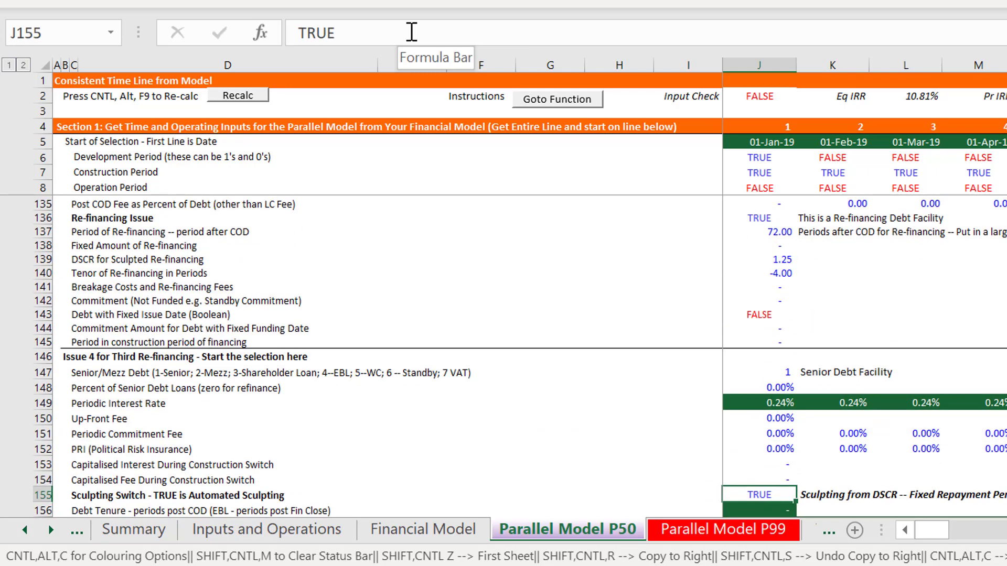
Go past the Issue 4 inputs to the calculated results and inspect the circular_template array formula in row 199, Allocation to Up-Front Equity Financing
{"action": "key", "text": "Down"}
{"action": "key", "text": "Down"}
{"action": "key", "text": "Down"}
{"action": "key", "text": "Down"}
{"action": "key", "text": "Down"}
{"action": "key", "text": "Down"}
{"action": "key", "text": "Down"}
{"action": "key", "text": "Down"}
{"action": "key", "text": "Down"}
{"action": "key", "text": "Down"}
{"action": "key", "text": "Down"}
{"action": "key", "text": "Down"}
{"action": "key", "text": "Down"}
{"action": "key", "text": "Down"}
{"action": "key", "text": "Down"}
{"action": "key", "text": "Down"}
{"action": "key", "text": "Down"}
{"action": "key", "text": "Down"}
{"action": "key", "text": "Down"}
{"action": "key", "text": "Down"}
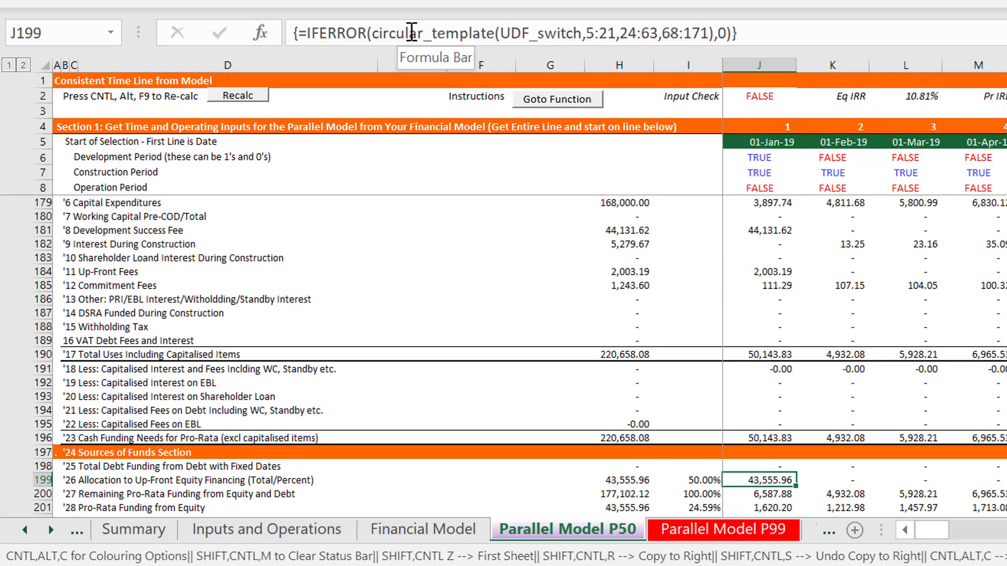
{"action": "key", "text": "Left"}
{"action": "key", "text": "Left"}
{"action": "key", "text": "Left"}
{"action": "key", "text": "Right"}
{"action": "key", "text": "Right"}
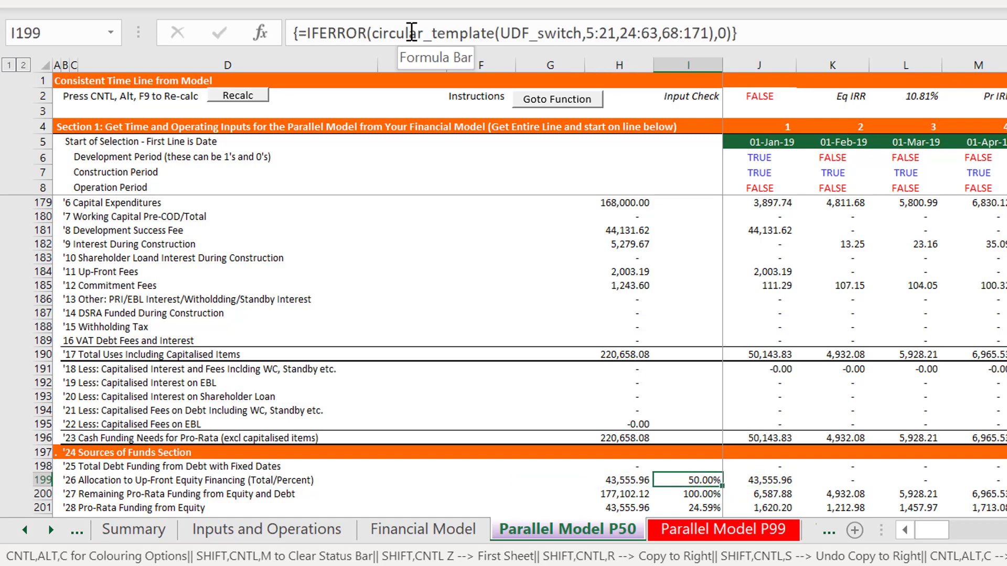
Look back up through the uses of funds rows in column I and return to the up-front equity allocation in row 199
{"action": "key", "text": "Up"}
{"action": "key", "text": "Up"}
{"action": "key", "text": "Up"}
{"action": "key", "text": "Up"}
{"action": "key", "text": "Up"}
{"action": "key", "text": "Up"}
{"action": "key", "text": "Up"}
{"action": "key", "text": "Up"}
{"action": "key", "text": "Up"}
{"action": "key", "text": "Up"}
{"action": "key", "text": "Up"}
{"action": "key", "text": "Up"}
{"action": "key", "text": "Up"}
{"action": "key", "text": "Up"}
{"action": "key", "text": "Up"}
{"action": "key", "text": "Up"}
{"action": "key", "text": "Up"}
{"action": "key", "text": "Up"}
{"action": "key", "text": "Up"}
{"action": "key", "text": "Up"}
{"action": "key", "text": "Down"}
{"action": "key", "text": "Down"}
{"action": "key", "text": "Down"}
{"action": "key", "text": "Down"}
{"action": "key", "text": "Down"}
{"action": "key", "text": "Down"}
{"action": "key", "text": "Down"}
{"action": "key", "text": "Down"}
{"action": "key", "text": "Down"}
{"action": "key", "text": "Down"}
{"action": "key", "text": "Down"}
{"action": "key", "text": "Down"}
{"action": "key", "text": "Down"}
{"action": "key", "text": "Down"}
{"action": "key", "text": "Down"}
{"action": "key", "text": "Down"}
{"action": "key", "text": "Down"}
{"action": "key", "text": "Down"}
{"action": "key", "text": "Down"}
{"action": "key", "text": "Down"}
Survey the calculated output from the debt and equity sources through the mezzanine sculpting analysis to Total Net Assets in row 360
{"action": "key", "text": "Page_Down"}
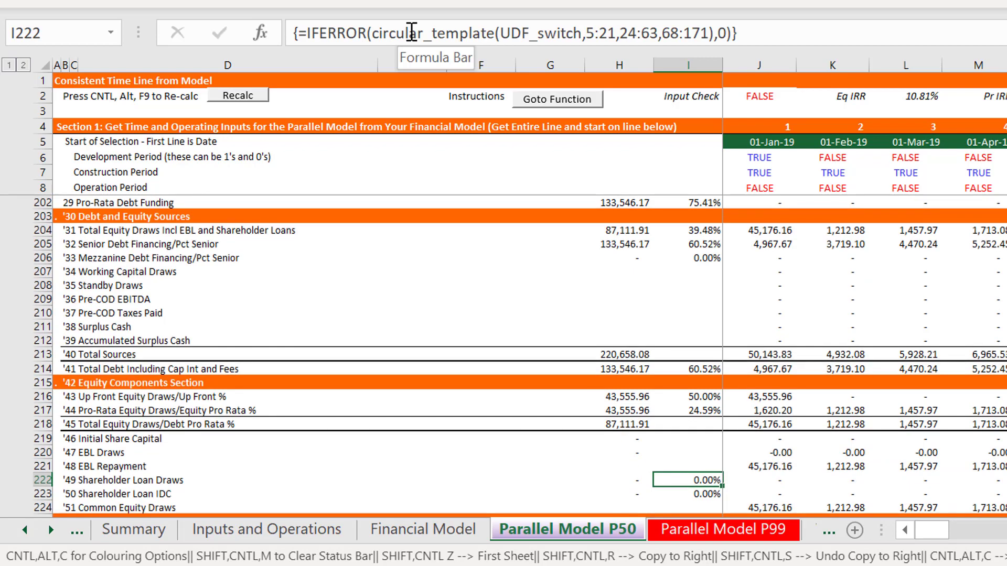
{"action": "key", "text": "Page_Down"}
{"action": "key", "text": "Page_Down"}
{"action": "key", "text": "Page_Down"}
{"action": "key", "text": "Page_Down"}
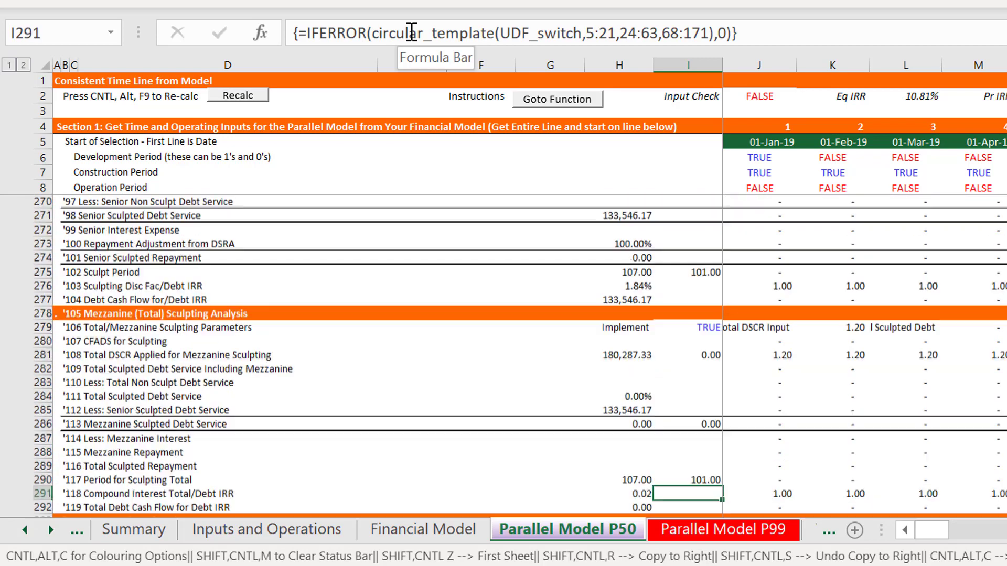
{"action": "key", "text": "Page_Down"}
{"action": "key", "text": "Page_Down"}
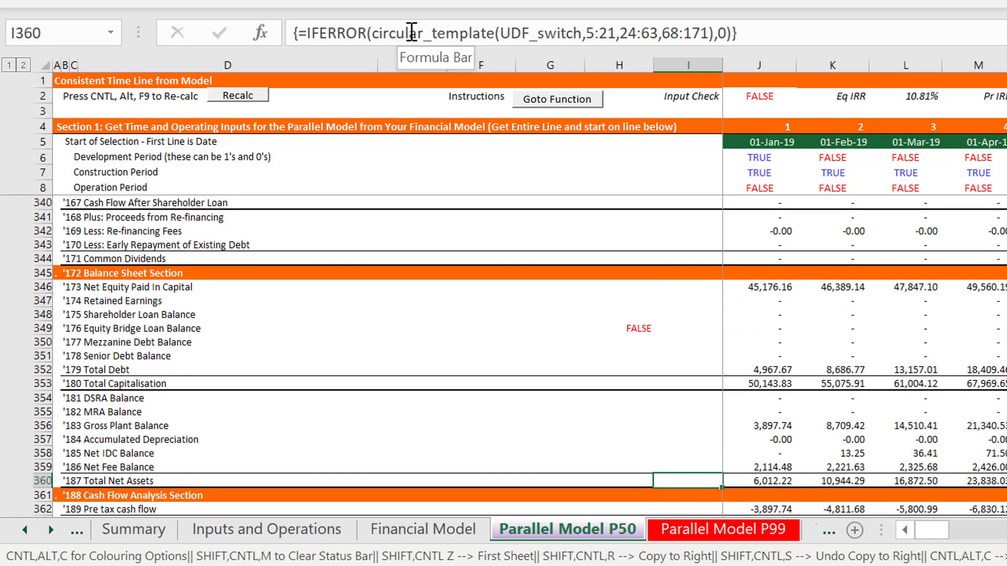
Look past the cash flow analysis to the debt balances by issue, stopping at Interest Rate - Issue 3 in row 406
{"action": "key", "text": "Page_Down"}
{"action": "key", "text": "Page_Down"}
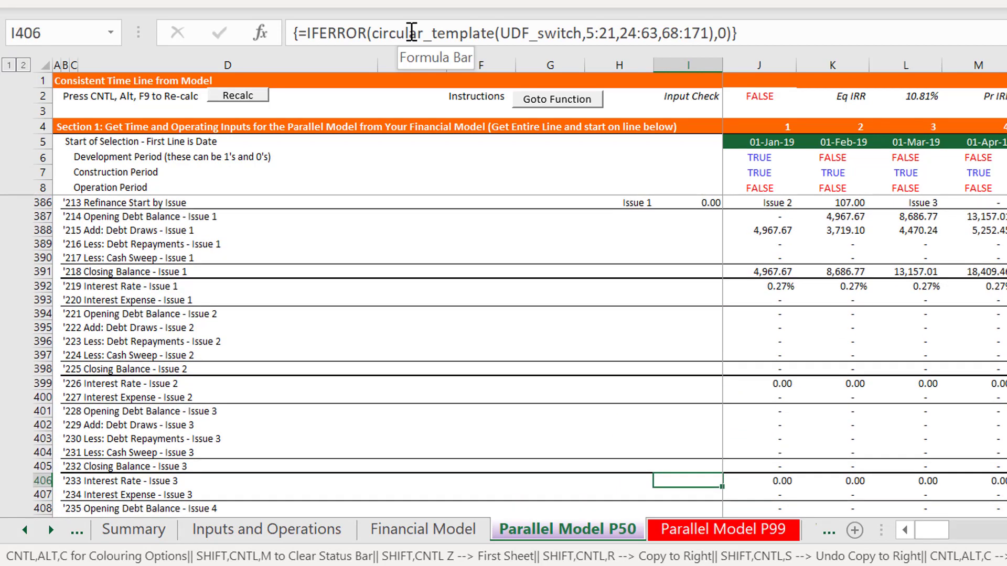
{"action": "key", "text": "Page_Up"}
{"action": "key", "text": "Right"}
{"action": "key", "text": "Right"}
{"action": "key", "text": "Page_Down"}
{"action": "key", "text": "Page_Down"}
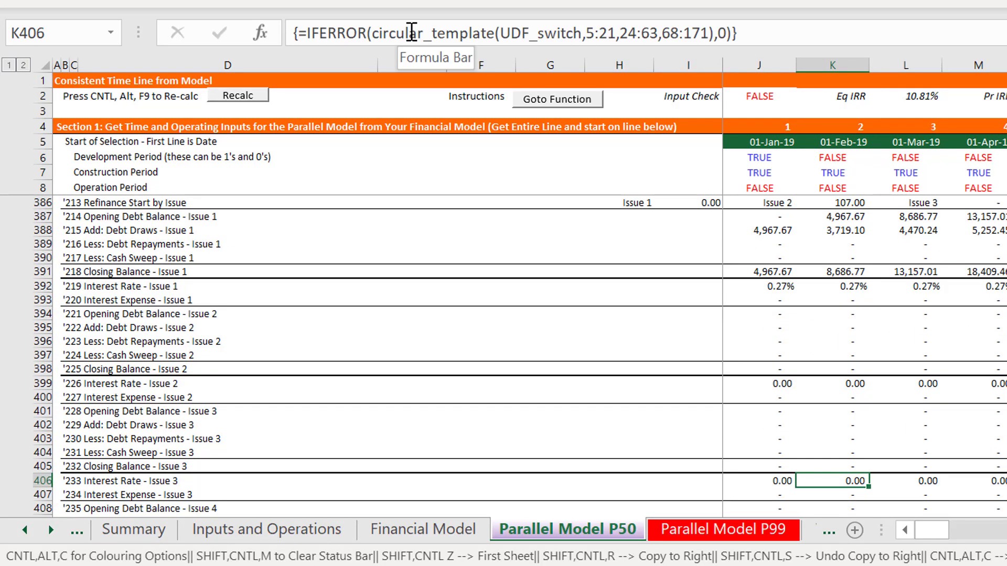
{"action": "key", "text": "Page_Up"}
{"action": "key", "text": "Left"}
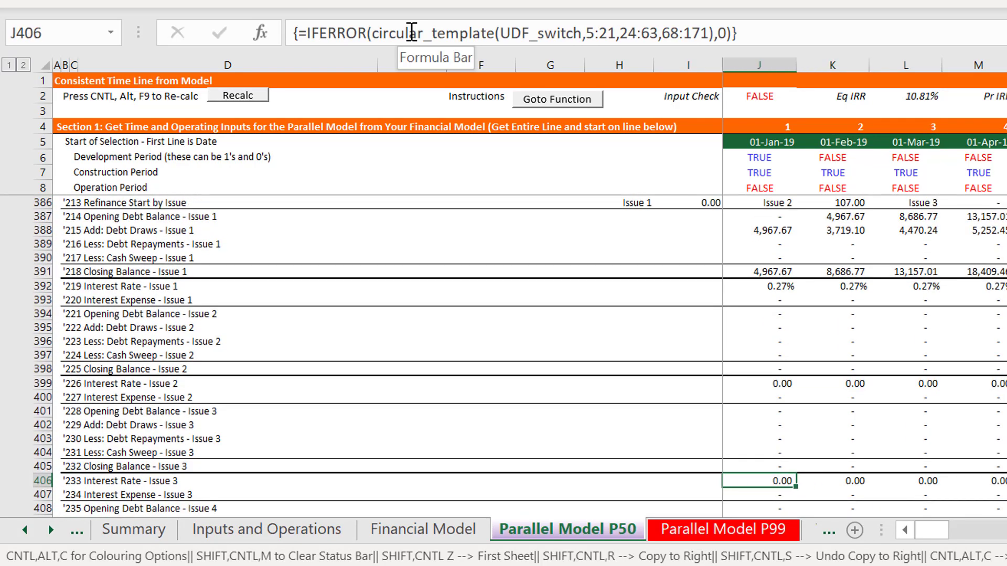
{"action": "key", "text": "Page_Down"}
{"action": "key", "text": "Page_Down"}
{"action": "key", "text": "Page_Up"}
{"action": "key", "text": "Page_Up"}
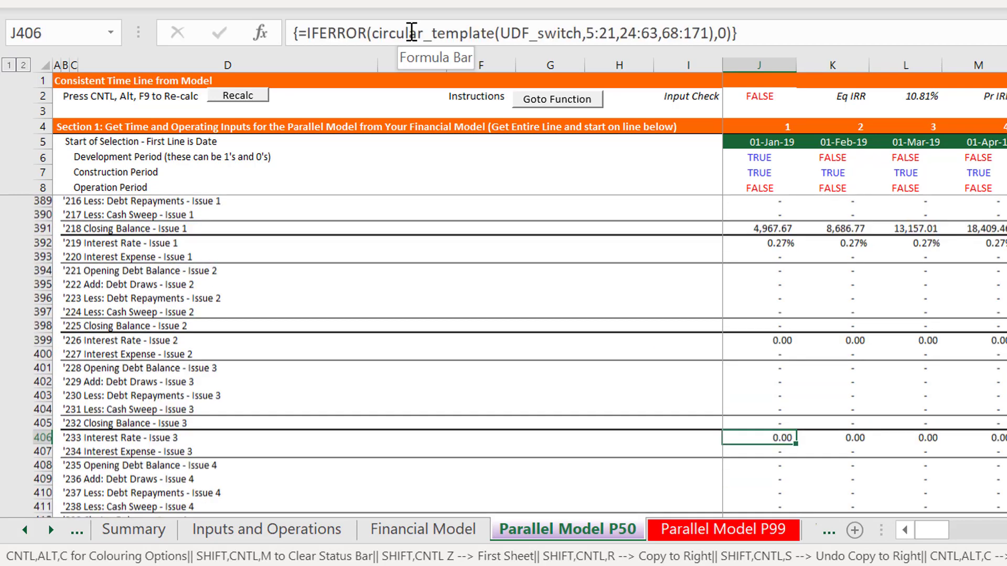
Review the output back up through the balance sheet, DSRA, senior debt sculpting and income tax sections to the debt sizing parameters in row 176
{"action": "key", "text": "Page_Up"}
{"action": "key", "text": "Page_Up"}
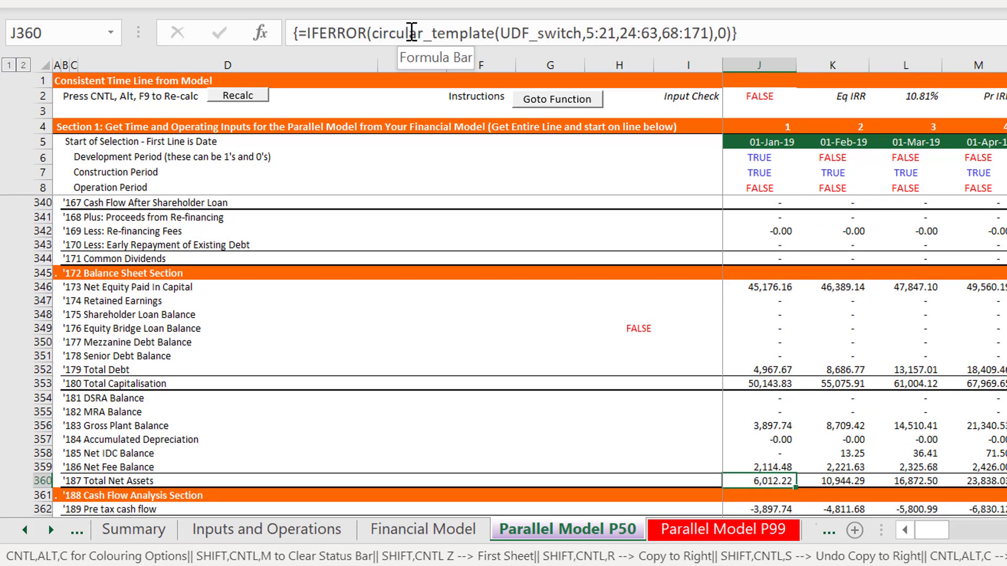
{"action": "key", "text": "Page_Up"}
{"action": "key", "text": "Page_Up"}
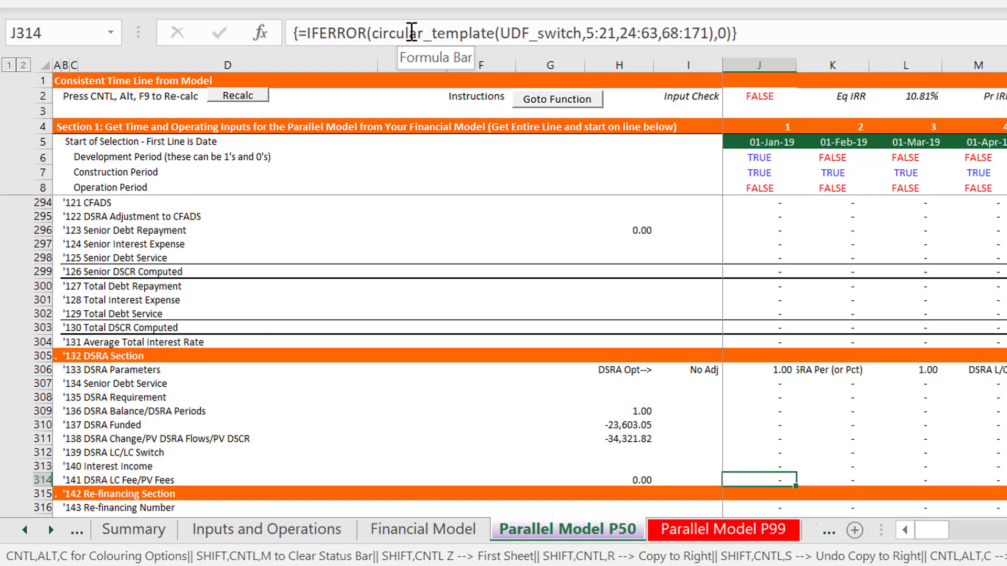
{"action": "key", "text": "Page_Up"}
{"action": "key", "text": "Page_Up"}
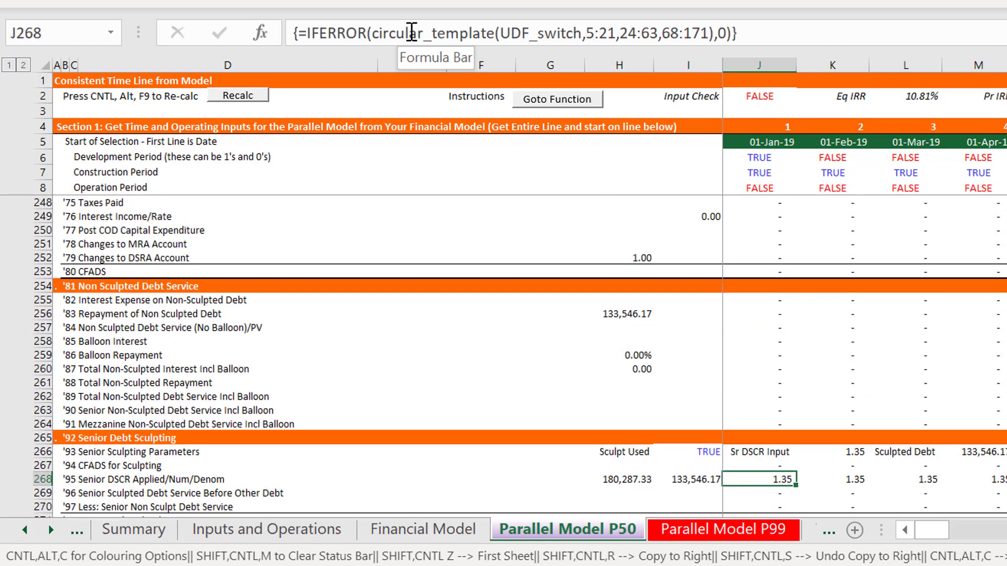
{"action": "key", "text": "Page_Up"}
{"action": "key", "text": "Page_Up"}
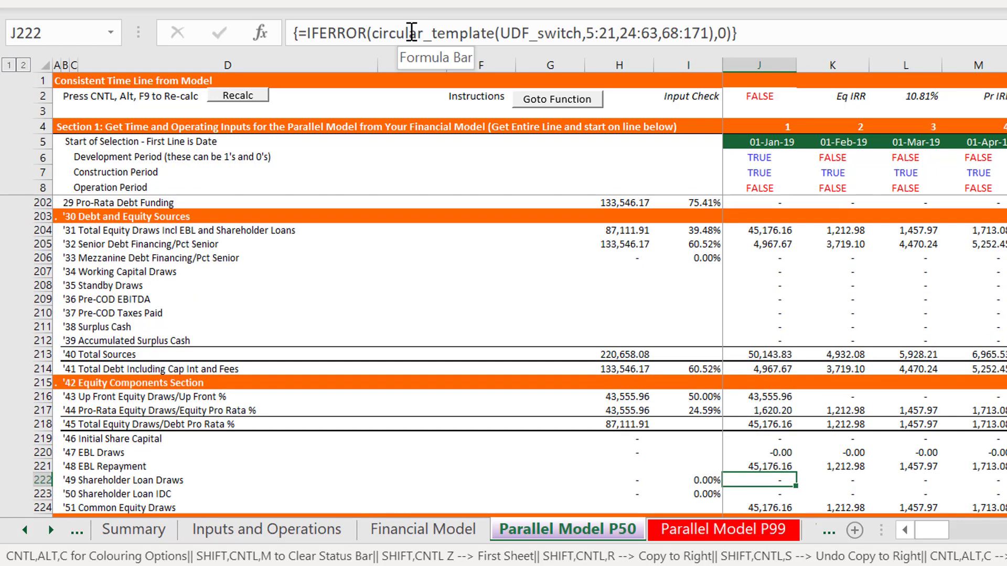
{"action": "key", "text": "Page_Down"}
{"action": "key", "text": "Page_Down"}
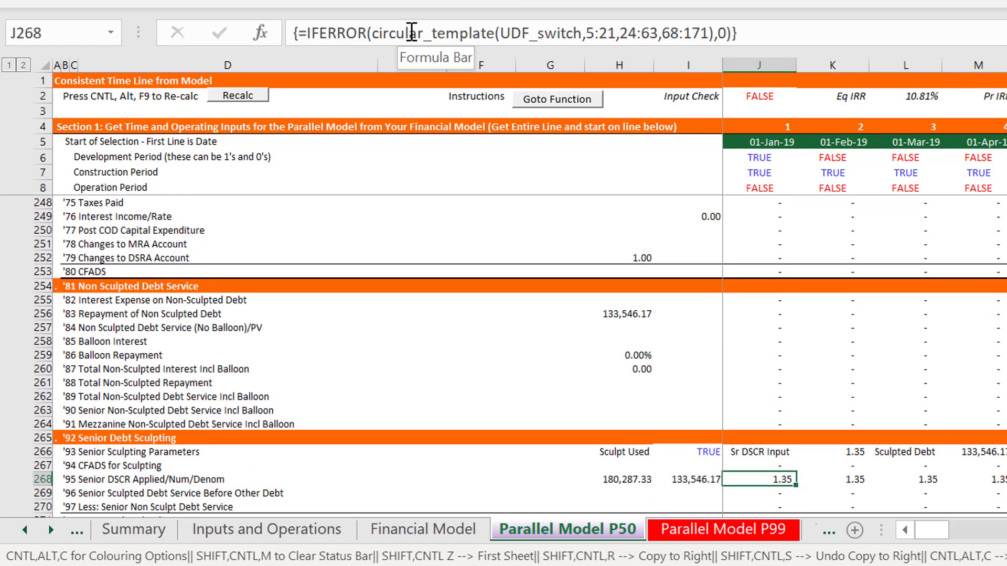
{"action": "key", "text": "Page_Up"}
{"action": "key", "text": "Up"}
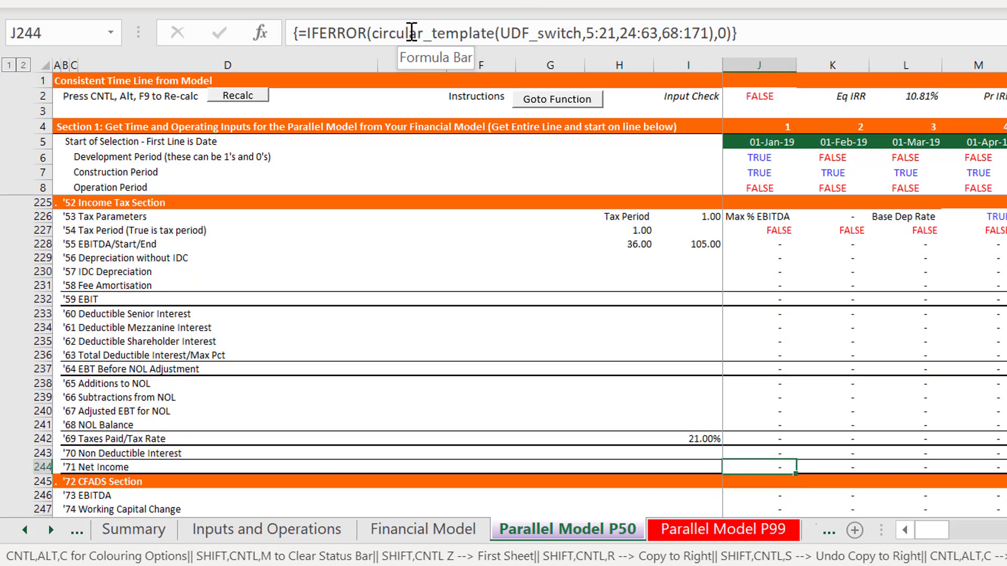
{"action": "key", "text": "Page_Up"}
{"action": "key", "text": "Page_Up"}
{"action": "key", "text": "Page_Up"}
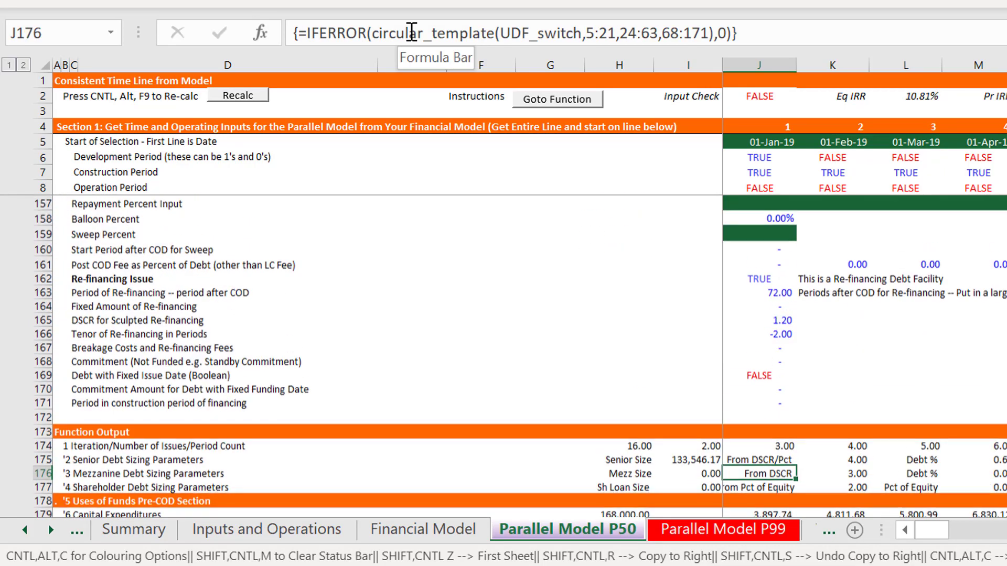
Read through the Uses of Funds Pre-COD section in column J, from the debt sizing parameters to the capitalised interest deduction in row 191
{"action": "key", "text": "Down"}
{"action": "key", "text": "Down"}
{"action": "key", "text": "Down"}
{"action": "key", "text": "Down"}
{"action": "key", "text": "Down"}
{"action": "key", "text": "Down"}
{"action": "key", "text": "Down"}
{"action": "key", "text": "Down"}
{"action": "key", "text": "Down"}
{"action": "key", "text": "Down"}
{"action": "key", "text": "Down"}
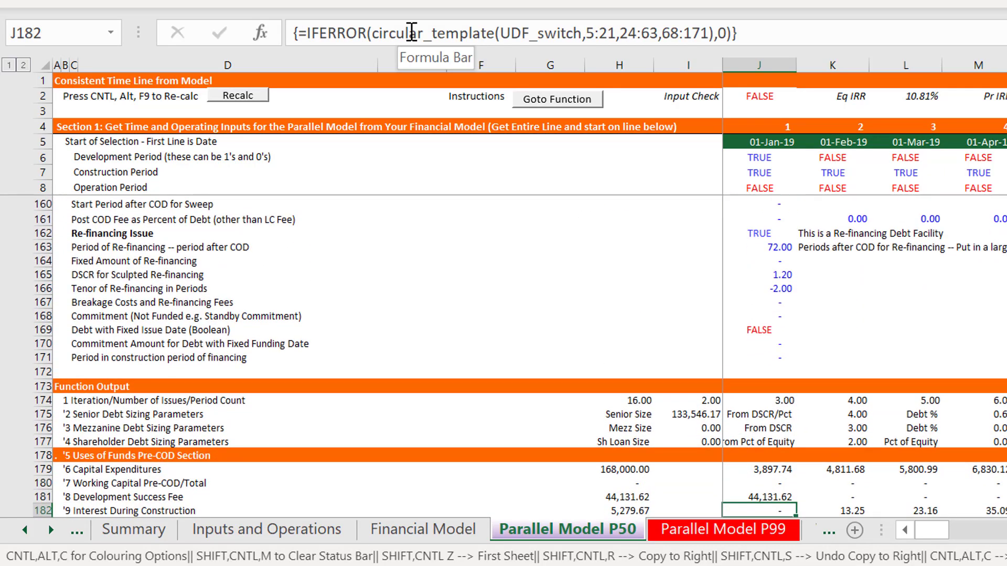
{"action": "key", "text": "Down"}
{"action": "key", "text": "Down"}
{"action": "key", "text": "Down"}
{"action": "key", "text": "Down"}
{"action": "key", "text": "Down"}
{"action": "key", "text": "Down"}
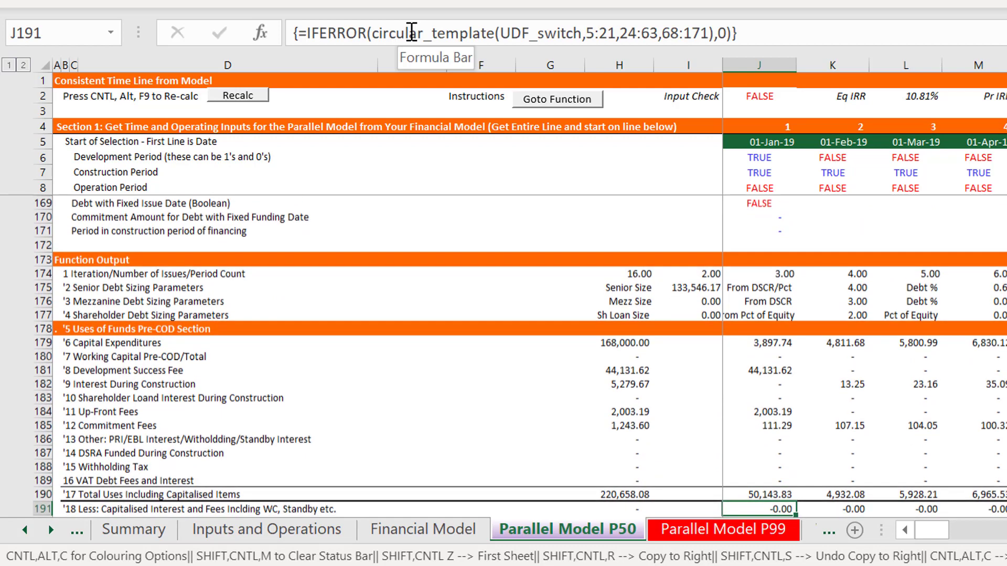
Go back up the uses of funds to the Interest During Construction total in H182
{"action": "key", "text": "Up"}
{"action": "key", "text": "Up"}
{"action": "key", "text": "Up"}
{"action": "key", "text": "Left"}
{"action": "key", "text": "Left"}
{"action": "key", "text": "Left"}
{"action": "key", "text": "Up"}
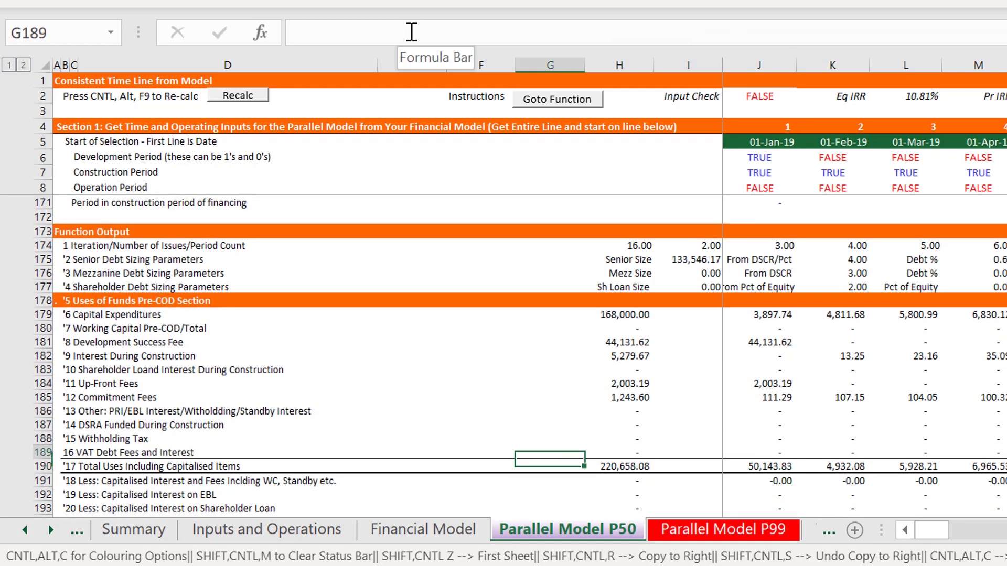
{"action": "key", "text": "Up"}
{"action": "key", "text": "Up"}
{"action": "key", "text": "Up"}
{"action": "key", "text": "Up"}
{"action": "key", "text": "Up"}
{"action": "key", "text": "Up"}
{"action": "key", "text": "Up"}
{"action": "key", "text": "Right"}
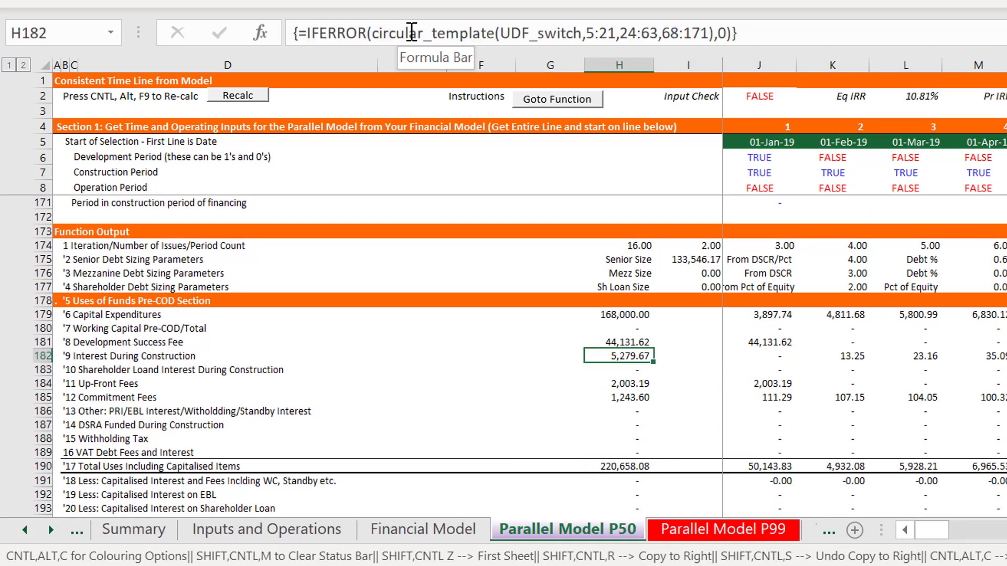
Examine the remaining uses of funds, from the fee rows to Withholding Tax in row 188
{"action": "key", "text": "Down"}
{"action": "key", "text": "Down"}
{"action": "key", "text": "Down"}
{"action": "key", "text": "Right"}
{"action": "key", "text": "Right"}
{"action": "key", "text": "Right"}
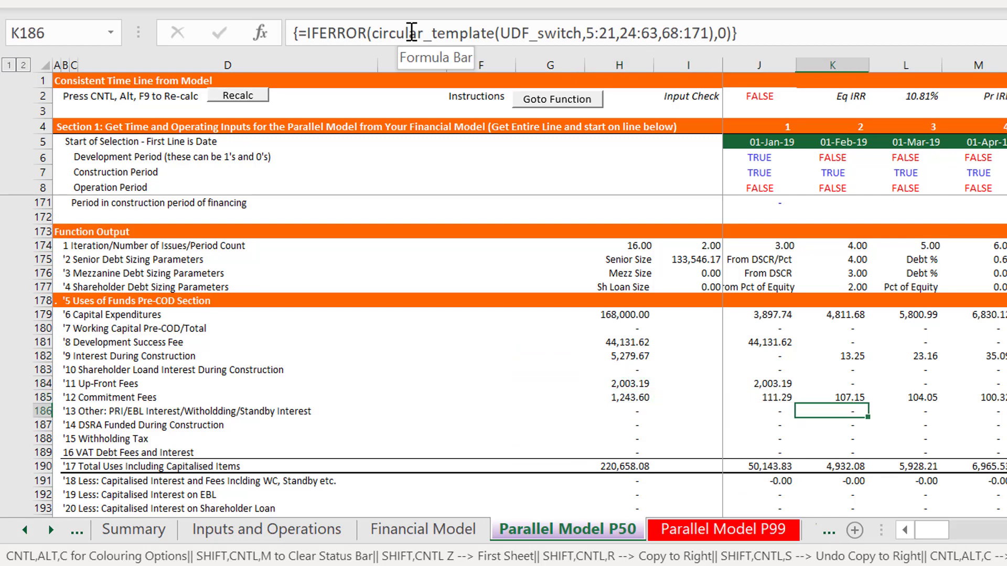
{"action": "key", "text": "Left"}
{"action": "key", "text": "Left"}
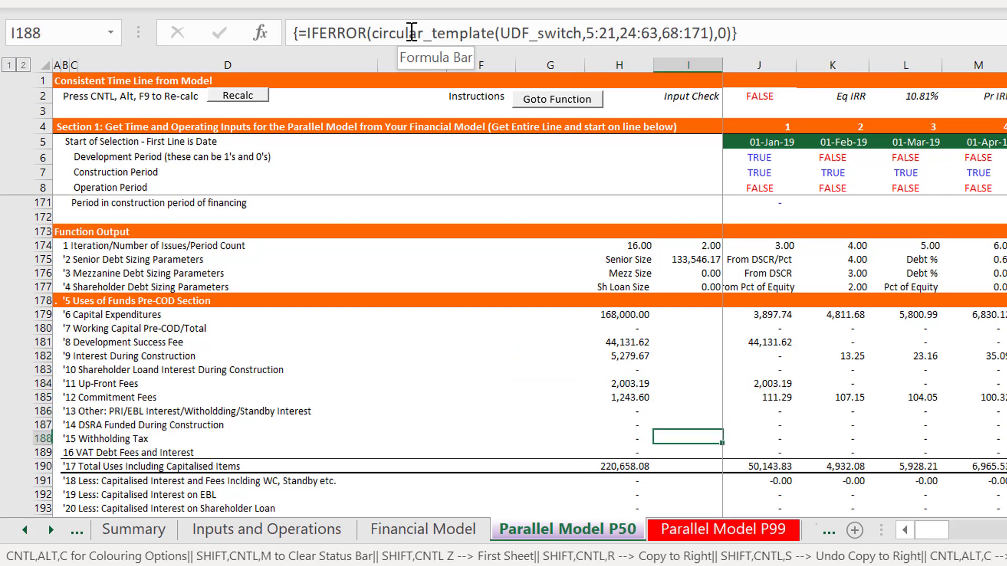
Follow column I from Withholding Tax to the Sources of Funds section, ending at Pro-Rata Funding from Equity in I201
{"action": "key", "text": "Down"}
{"action": "key", "text": "Down"}
{"action": "key", "text": "Down"}
{"action": "key", "text": "Down"}
{"action": "key", "text": "Down"}
{"action": "key", "text": "Down"}
{"action": "key", "text": "Down"}
{"action": "key", "text": "Down"}
{"action": "key", "text": "Down"}
{"action": "key", "text": "Down"}
{"action": "key", "text": "Down"}
{"action": "key", "text": "Down"}
{"action": "key", "text": "Down"}
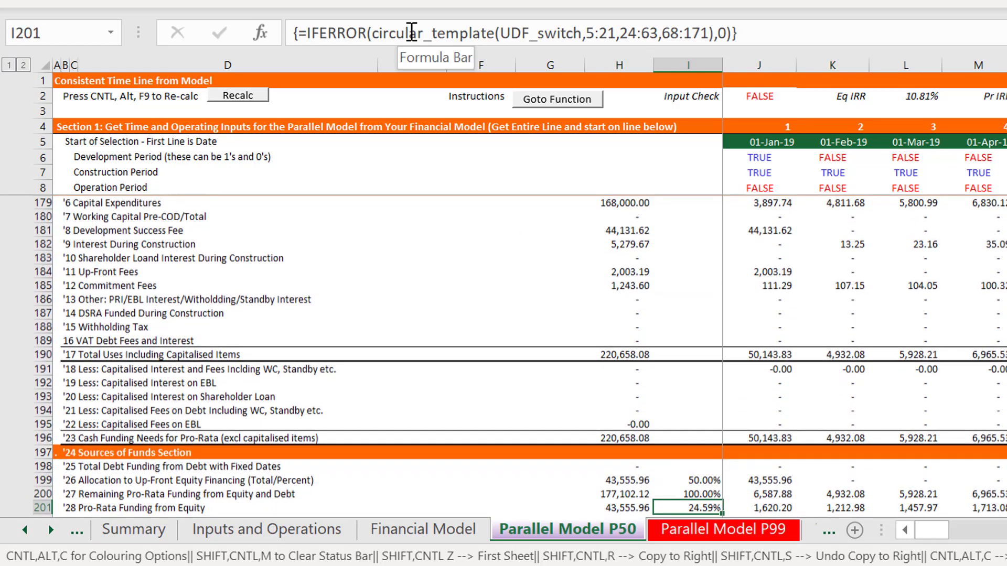
Look through the Debt and Equity Sources section in column I, ending at Surplus Cash in row 211
{"action": "key", "text": "Down"}
{"action": "key", "text": "Down"}
{"action": "key", "text": "Down"}
{"action": "key", "text": "Down"}
{"action": "key", "text": "Down"}
{"action": "key", "text": "Down"}
{"action": "key", "text": "Down"}
{"action": "key", "text": "Down"}
{"action": "key", "text": "Down"}
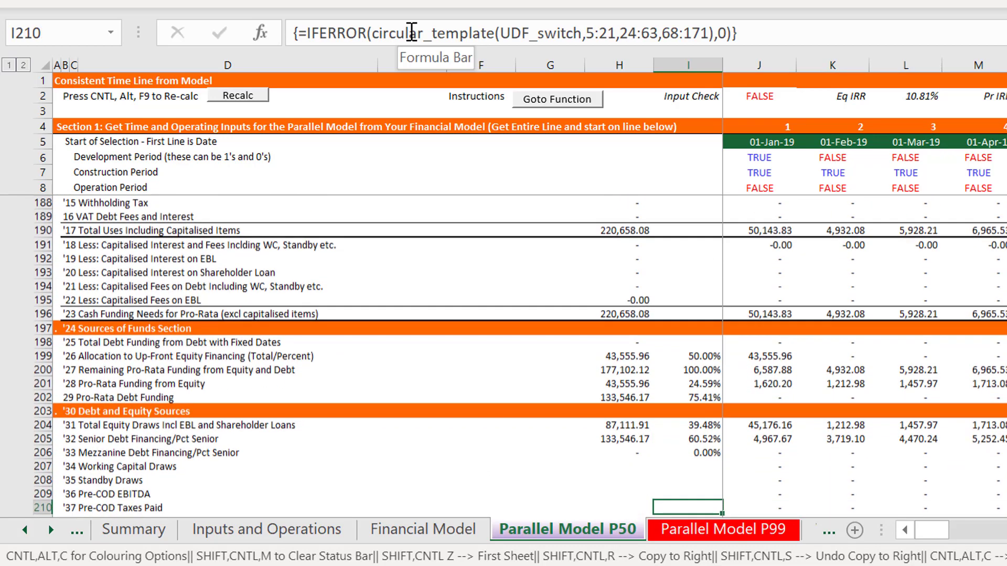
{"action": "key", "text": "Down"}
{"action": "key", "text": "Down"}
{"action": "key", "text": "Down"}
{"action": "key", "text": "Down"}
{"action": "key", "text": "Down"}
{"action": "key", "text": "Up"}
{"action": "key", "text": "Up"}
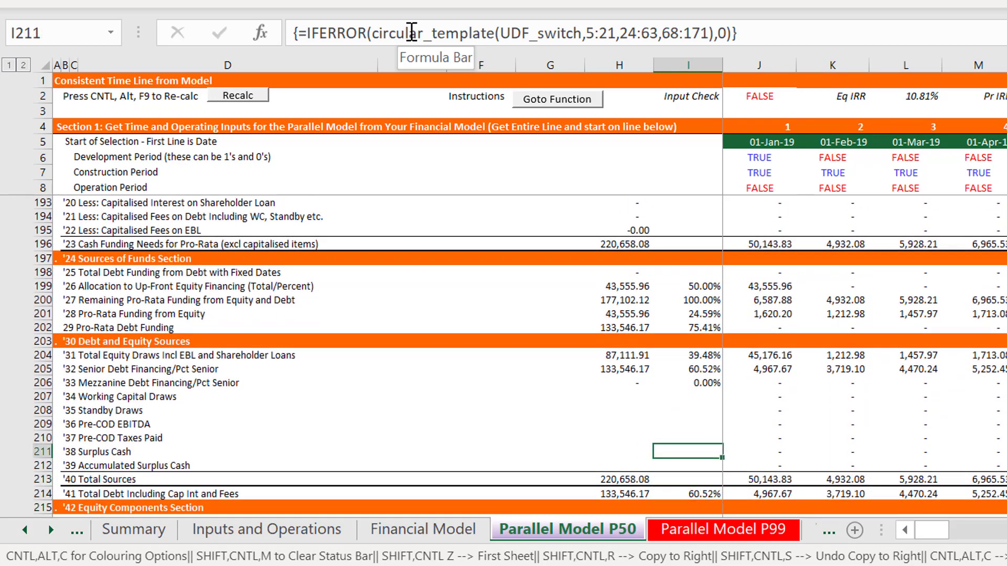
Examine column J from Senior Debt Financing in row 205 into the Equity Components section, ending at Pro-Rata Equity Draws in row 217
{"action": "key", "text": "Right"}
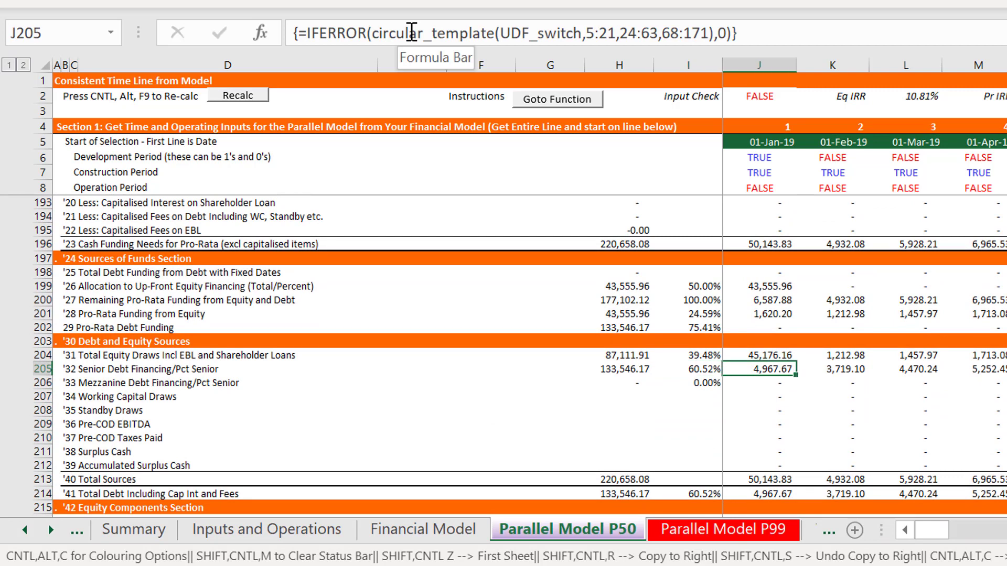
{"action": "key", "text": "Down"}
{"action": "key", "text": "Down"}
{"action": "key", "text": "Down"}
{"action": "key", "text": "Down"}
{"action": "key", "text": "Down"}
{"action": "key", "text": "Down"}
{"action": "key", "text": "Down"}
{"action": "key", "text": "Down"}
{"action": "key", "text": "Down"}
{"action": "key", "text": "Down"}
{"action": "key", "text": "Down"}
{"action": "key", "text": "Down"}
{"action": "key", "text": "Down"}
{"action": "key", "text": "Down"}
{"action": "key", "text": "Down"}
{"action": "key", "text": "Down"}
{"action": "key", "text": "Down"}
{"action": "key", "text": "Down"}
{"action": "key", "text": "Down"}
{"action": "key", "text": "Down"}
{"action": "key", "text": "Down"}
{"action": "key", "text": "Down"}
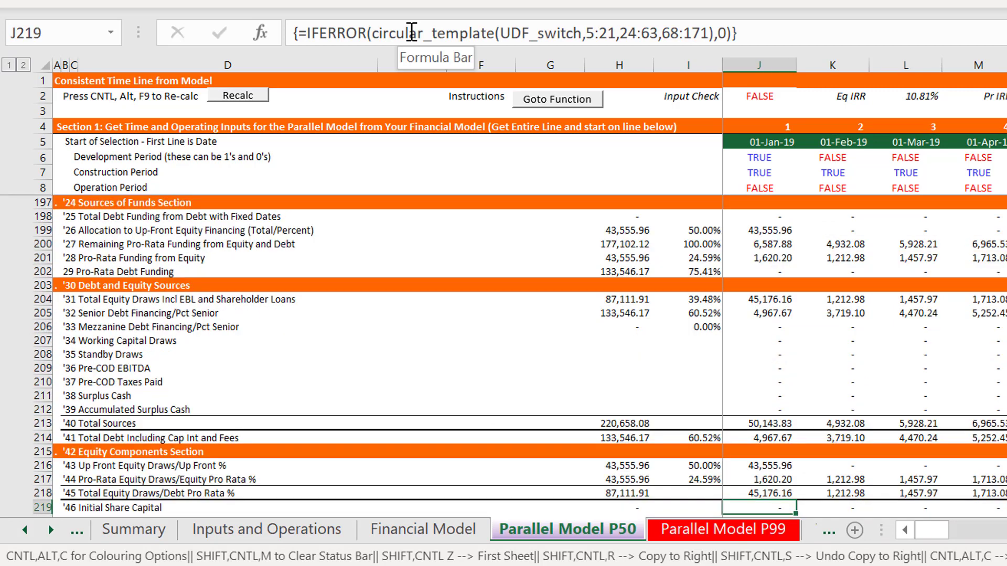
{"action": "key", "text": "Up"}
{"action": "key", "text": "Up"}
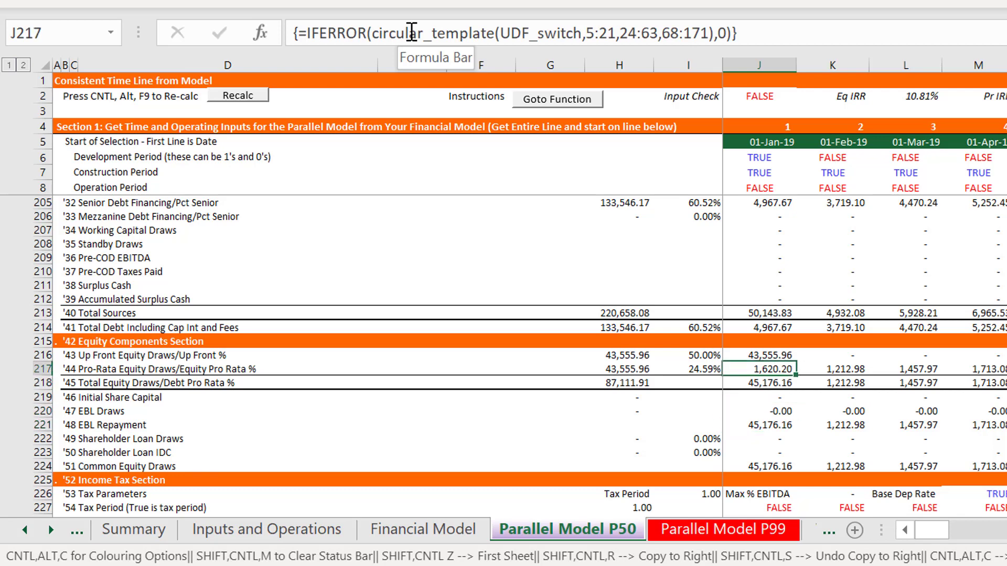
Look through the remaining equity components and the Income Tax section in column J to Total Deductible Interest in row 236
{"action": "key", "text": "Down"}
{"action": "key", "text": "Down"}
{"action": "key", "text": "Down"}
{"action": "key", "text": "Down"}
{"action": "key", "text": "Down"}
{"action": "key", "text": "Down"}
{"action": "key", "text": "Down"}
{"action": "key", "text": "Down"}
{"action": "key", "text": "Down"}
{"action": "key", "text": "Down"}
{"action": "key", "text": "Down"}
{"action": "key", "text": "Down"}
{"action": "key", "text": "Down"}
{"action": "key", "text": "Down"}
{"action": "key", "text": "Down"}
{"action": "key", "text": "Down"}
{"action": "key", "text": "Down"}
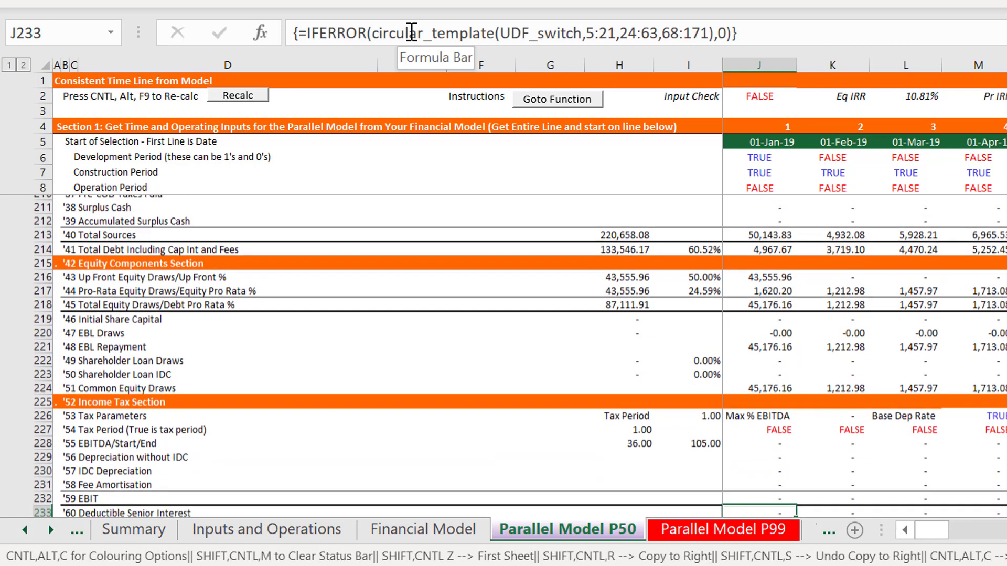
{"action": "key", "text": "Down"}
{"action": "key", "text": "Down"}
{"action": "key", "text": "Down"}
{"action": "key", "text": "Down"}
{"action": "key", "text": "Up"}
{"action": "key", "text": "Up"}
{"action": "key", "text": "Up"}
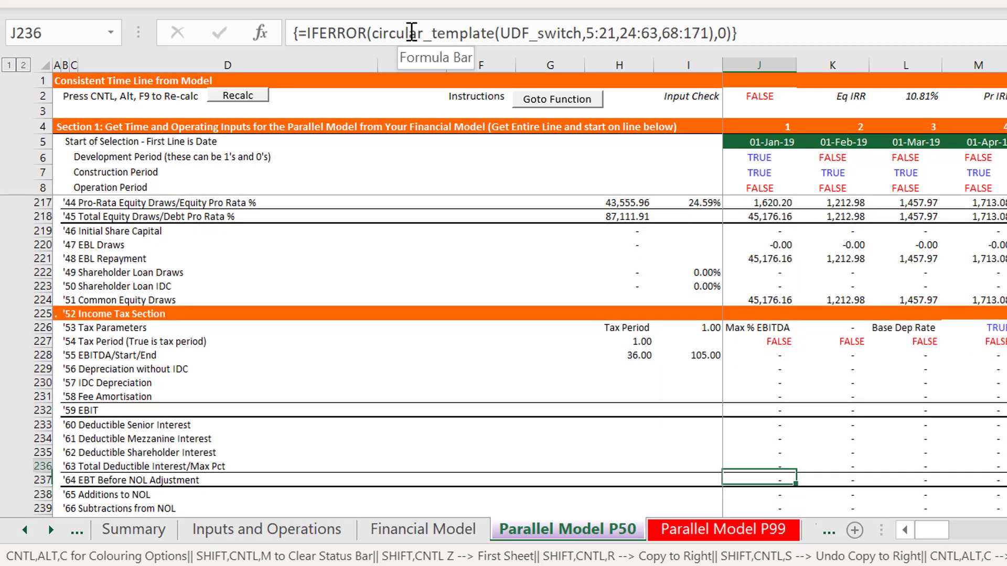
Return to IDC Depreciation in row 230 and review the tax rows from there to EBT Before NOL Adjustment in row 237
{"action": "key", "text": "Left"}
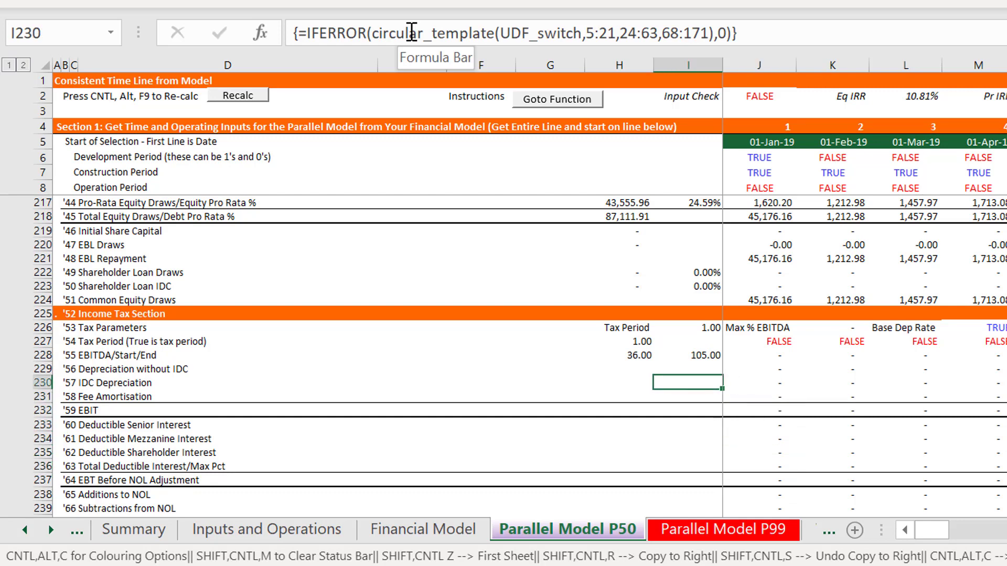
{"action": "key", "text": "Up"}
{"action": "key", "text": "Down"}
{"action": "key", "text": "Down"}
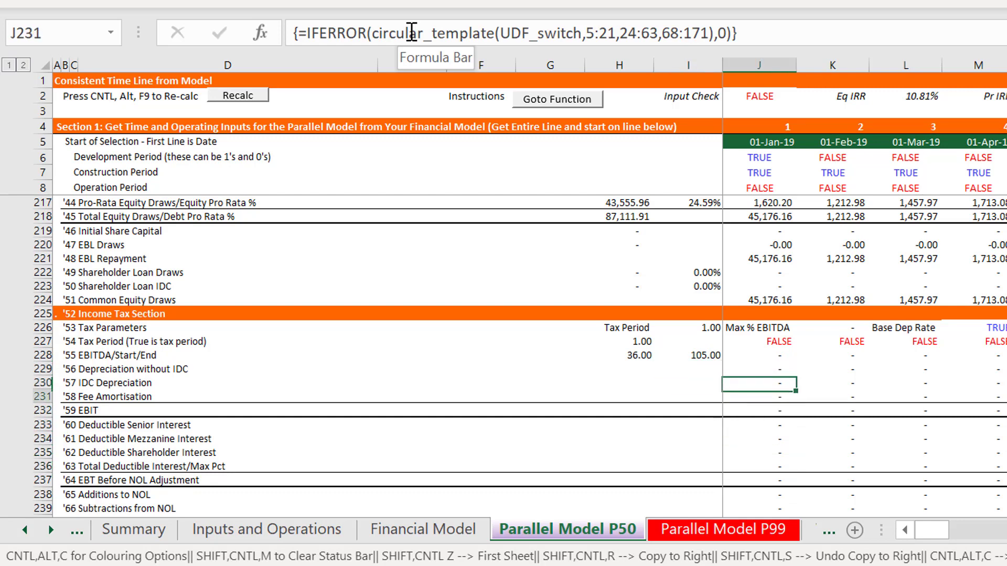
{"action": "key", "text": "Down"}
{"action": "key", "text": "Down"}
{"action": "key", "text": "Down"}
{"action": "key", "text": "Down"}
{"action": "key", "text": "Down"}
{"action": "key", "text": "Down"}
{"action": "key", "text": "Down"}
{"action": "key", "text": "Down"}
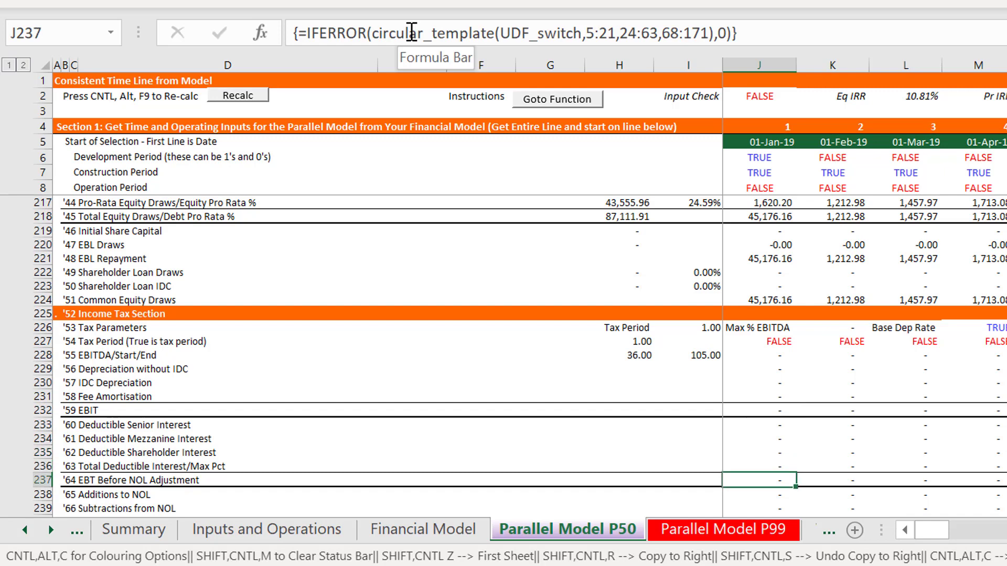
Look over the tax rows in column J down to Net Income in row 244 and return to Total Deductible Interest in row 236
{"action": "key", "text": "Down"}
{"action": "key", "text": "Down"}
{"action": "key", "text": "Down"}
{"action": "key", "text": "Down"}
{"action": "key", "text": "Down"}
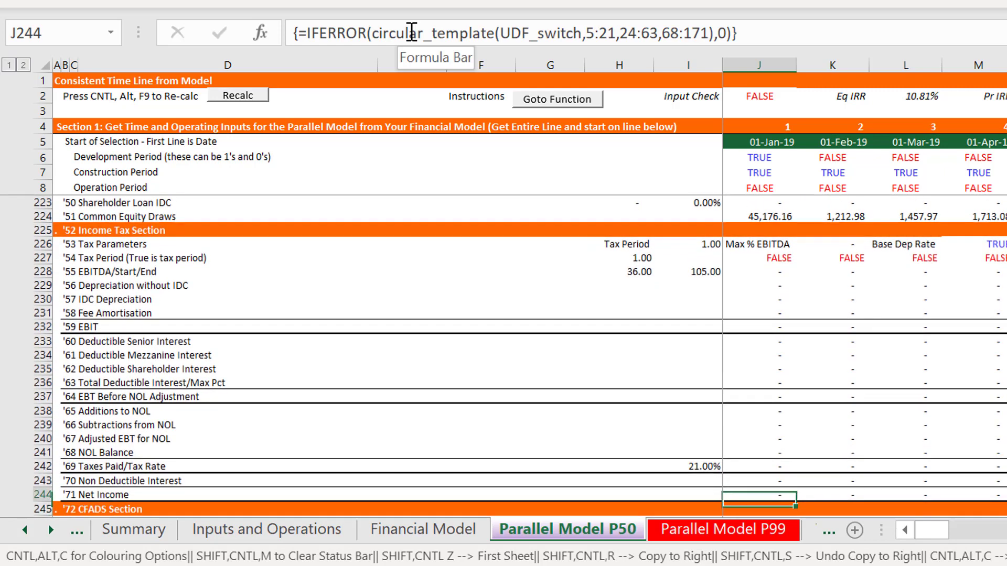
{"action": "key", "text": "Up"}
{"action": "key", "text": "Up"}
{"action": "key", "text": "Up"}
{"action": "key", "text": "Up"}
{"action": "key", "text": "Up"}
{"action": "key", "text": "Up"}
{"action": "key", "text": "Up"}
{"action": "key", "text": "Up"}
{"action": "key", "text": "Up"}
{"action": "key", "text": "Up"}
{"action": "key", "text": "Up"}
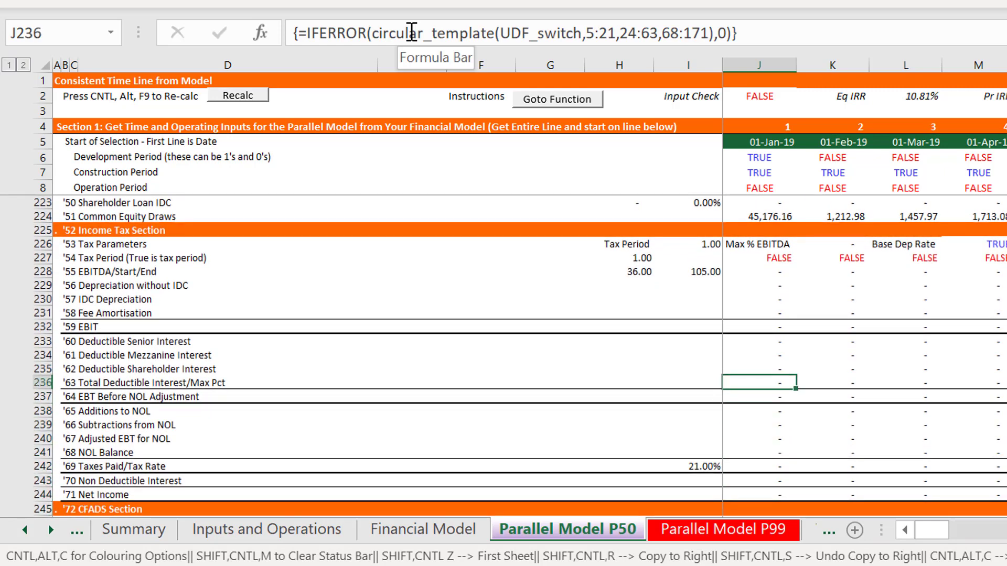
Examine the NOL rows in column J, from Additions to NOL in row 238 to NOL Balance in row 241
{"action": "key", "text": "Down"}
{"action": "key", "text": "Down"}
{"action": "key", "text": "Down"}
{"action": "key", "text": "Down"}
{"action": "key", "text": "Down"}
{"action": "key", "text": "Down"}
{"action": "key", "text": "Down"}
{"action": "key", "text": "Down"}
{"action": "key", "text": "Down"}
{"action": "key", "text": "Down"}
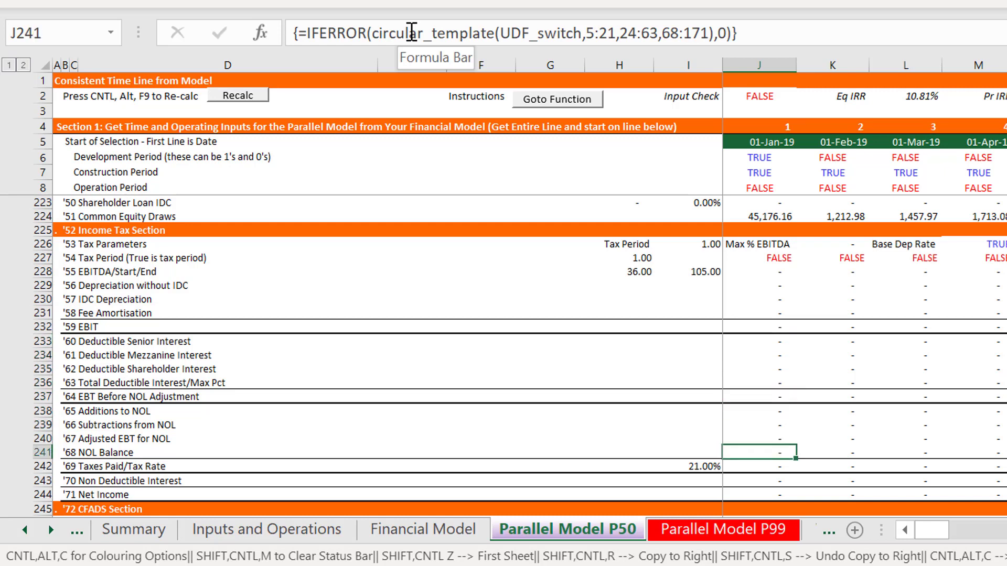
Review column J from Taxes Paid in row 242 into the CFADS Section, ending at Post COD Capital Expenditure in row 250
{"action": "key", "text": "Down"}
{"action": "key", "text": "Down"}
{"action": "key", "text": "Down"}
{"action": "key", "text": "Down"}
{"action": "key", "text": "Down"}
{"action": "key", "text": "Down"}
{"action": "key", "text": "Down"}
{"action": "key", "text": "Down"}
{"action": "key", "text": "Down"}
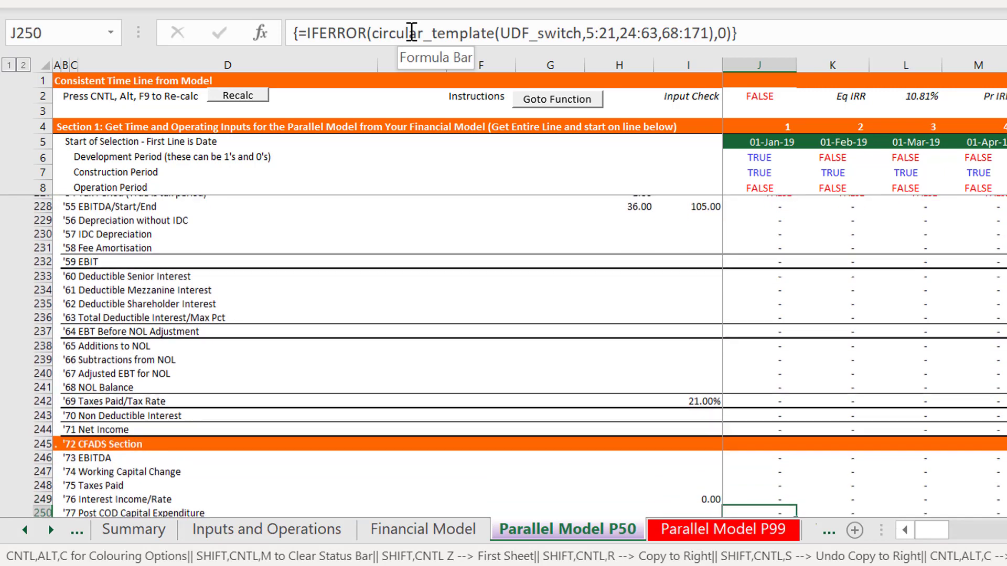
Look through the remaining CFADS rows and into Non Sculpted Debt Service, ending at Balloon Repayment in row 259 of column J
{"action": "key", "text": "Down"}
{"action": "key", "text": "Down"}
{"action": "key", "text": "Down"}
{"action": "key", "text": "Down"}
{"action": "key", "text": "Down"}
{"action": "key", "text": "Down"}
{"action": "key", "text": "Down"}
{"action": "key", "text": "Down"}
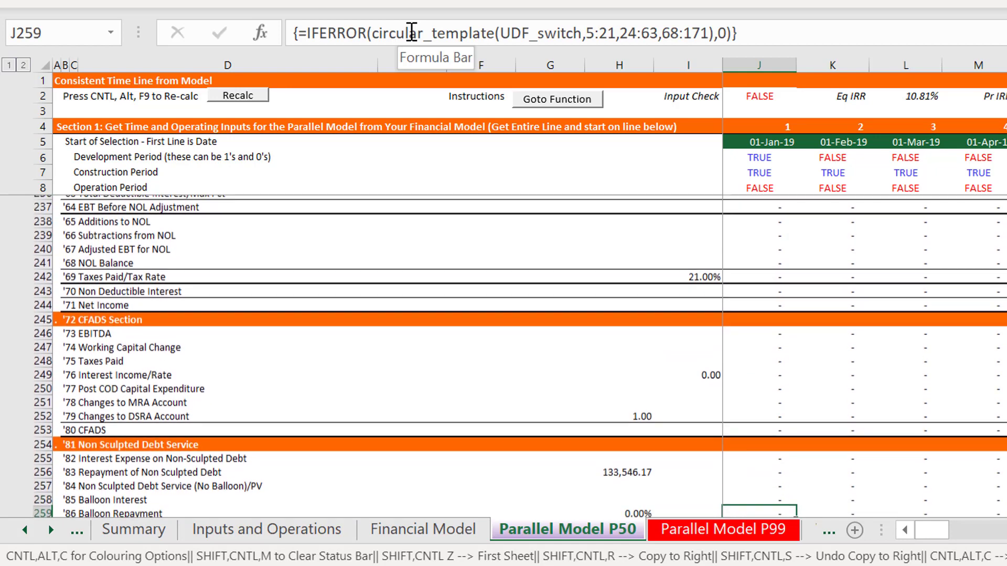
Return to the CFADS Section in column J, ending at Changes to DSRA Account in row 252
{"action": "key", "text": "Down"}
{"action": "key", "text": "Up"}
{"action": "key", "text": "Up"}
{"action": "key", "text": "Up"}
{"action": "key", "text": "Up"}
{"action": "key", "text": "Up"}
{"action": "key", "text": "Up"}
{"action": "key", "text": "Up"}
{"action": "key", "text": "Up"}
{"action": "key", "text": "Up"}
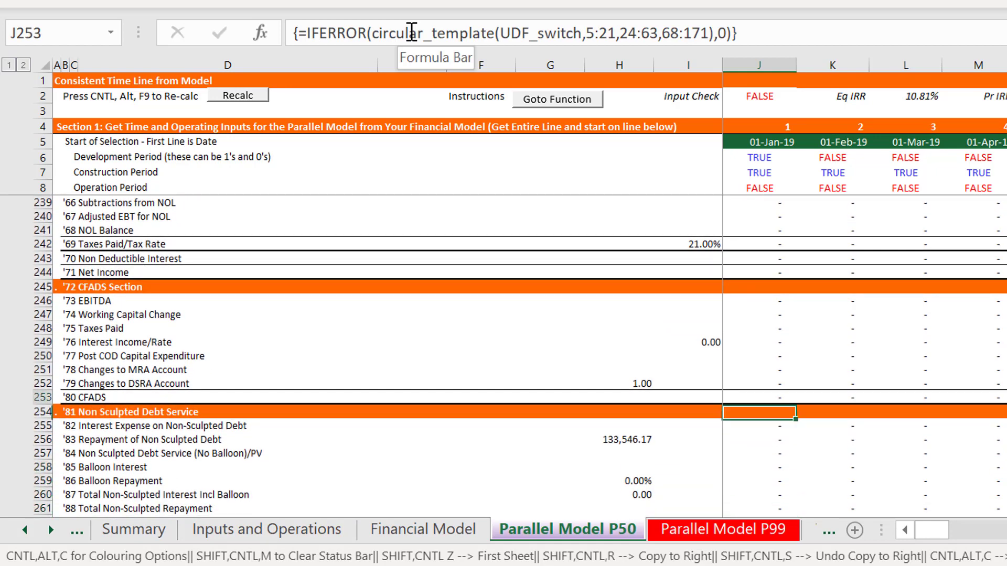
Examine the CFADS Section across the timeline into the operating periods, ending at the 01-Sep-21 period in cell AK252
{"action": "key", "text": "Right"}
{"action": "key", "text": "Right"}
{"action": "key", "text": "Right"}
{"action": "key", "text": "Right"}
{"action": "key", "text": "Right"}
{"action": "key", "text": "Right"}
{"action": "key", "text": "Right"}
{"action": "key", "text": "Right"}
{"action": "key", "text": "Right"}
{"action": "key", "text": "Right"}
{"action": "key", "text": "Right"}
{"action": "key", "text": "Right"}
{"action": "key", "text": "Right"}
{"action": "key", "text": "Right"}
{"action": "key", "text": "Right"}
{"action": "key", "text": "Right"}
{"action": "key", "text": "Right"}
{"action": "key", "text": "Right"}
{"action": "key", "text": "Right"}
{"action": "key", "text": "Right"}
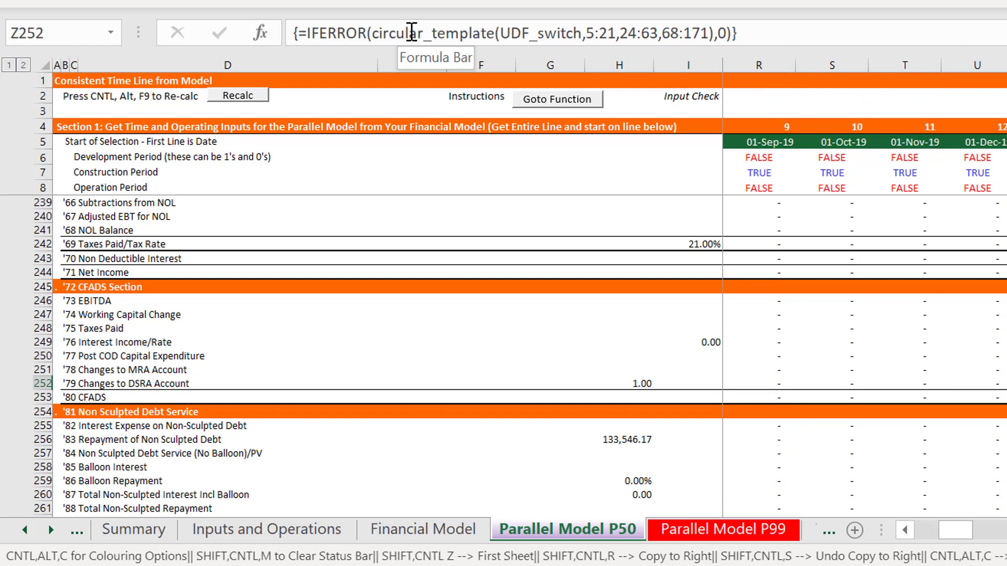
{"action": "key", "text": "Right"}
{"action": "key", "text": "Right"}
{"action": "key", "text": "Right"}
{"action": "key", "text": "Right"}
{"action": "key", "text": "Right"}
{"action": "key", "text": "Right"}
{"action": "key", "text": "Right"}
{"action": "key", "text": "Right"}
{"action": "key", "text": "Right"}
{"action": "key", "text": "Right"}
{"action": "key", "text": "Right"}
{"action": "key", "text": "Right"}
{"action": "key", "text": "Right"}
{"action": "key", "text": "Right"}
{"action": "key", "text": "Right"}
{"action": "key", "text": "Right"}
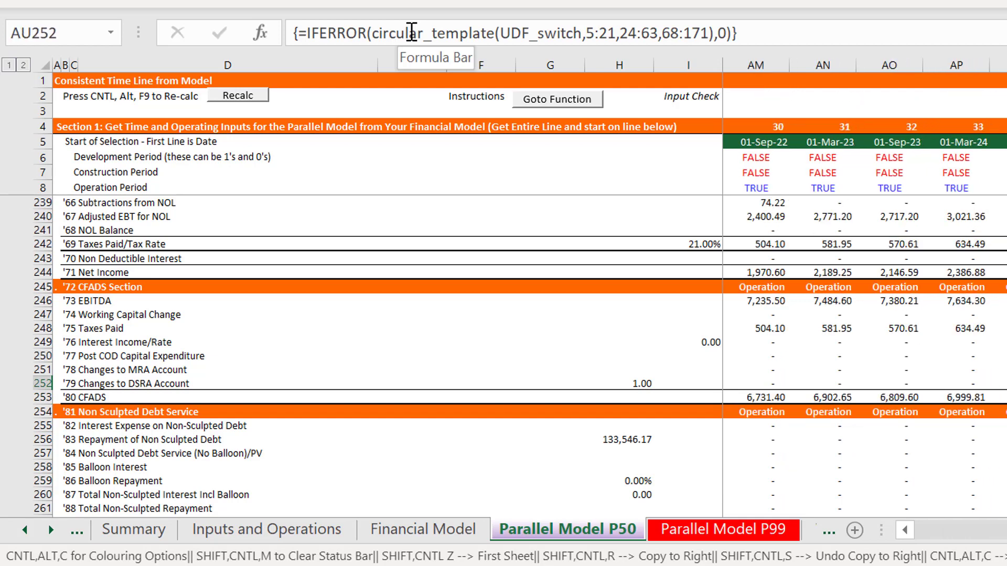
{"action": "key", "text": "Left"}
{"action": "key", "text": "Left"}
{"action": "key", "text": "Left"}
{"action": "key", "text": "Left"}
{"action": "key", "text": "Left"}
{"action": "key", "text": "Left"}
{"action": "key", "text": "Left"}
{"action": "key", "text": "Left"}
{"action": "key", "text": "Left"}
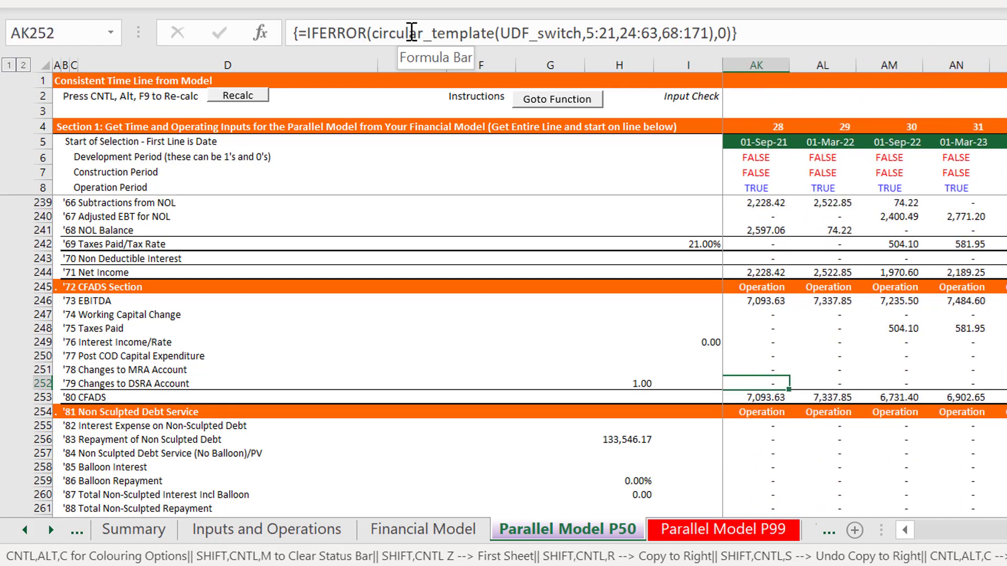
Examine the Non Sculpted Debt Service section in column AK down to Total Non-Sculpted Debt Service Incl Balloon in row 262
{"action": "key", "text": "Down"}
{"action": "key", "text": "Down"}
{"action": "key", "text": "Down"}
{"action": "key", "text": "Down"}
{"action": "key", "text": "Down"}
{"action": "key", "text": "Down"}
{"action": "key", "text": "Down"}
{"action": "key", "text": "Down"}
{"action": "key", "text": "Down"}
{"action": "key", "text": "Down"}
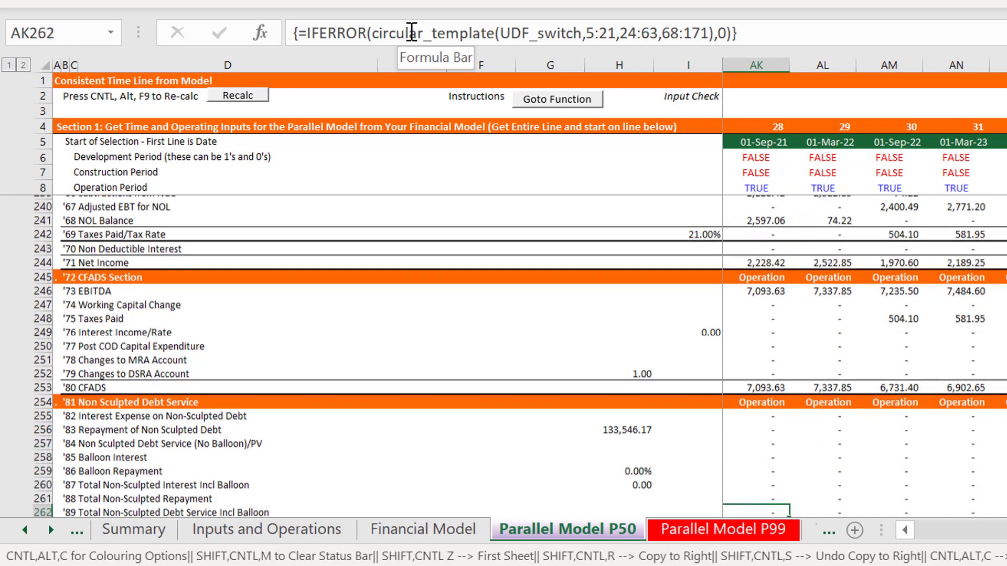
Look through the Senior Debt Sculpting section in column AK down to Less: Senior Non Sculpt Debt Service in row 270
{"action": "key", "text": "Down"}
{"action": "key", "text": "Down"}
{"action": "key", "text": "Down"}
{"action": "key", "text": "Down"}
{"action": "key", "text": "Down"}
{"action": "key", "text": "Down"}
{"action": "key", "text": "Down"}
{"action": "key", "text": "Down"}
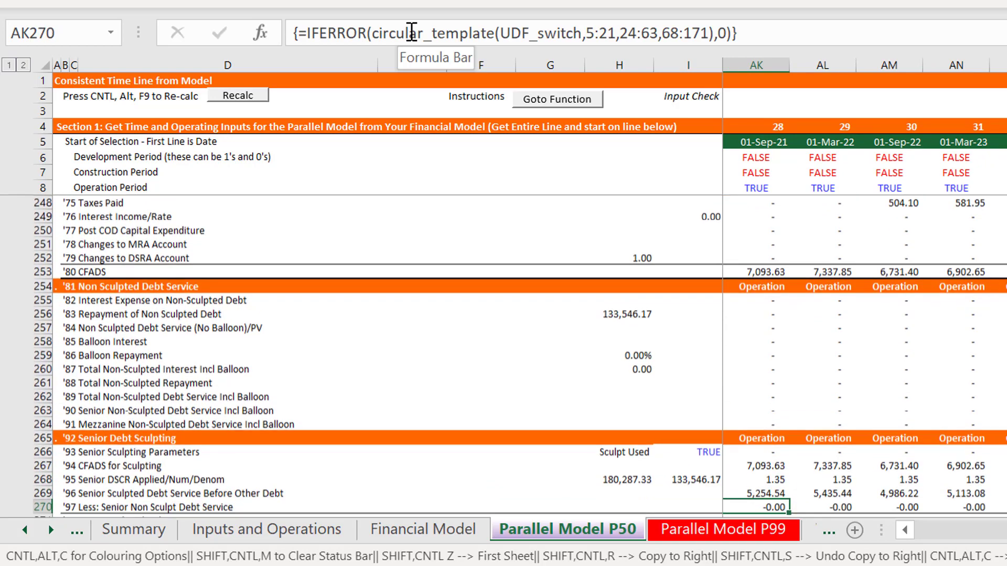
Review the remaining Senior Debt Sculpting rows in column AK and continue to the mezzanine CFADS for Sculpting in row 280
{"action": "key", "text": "Down"}
{"action": "key", "text": "Down"}
{"action": "key", "text": "Down"}
{"action": "key", "text": "Down"}
{"action": "key", "text": "Down"}
{"action": "key", "text": "Down"}
{"action": "key", "text": "Down"}
{"action": "key", "text": "Down"}
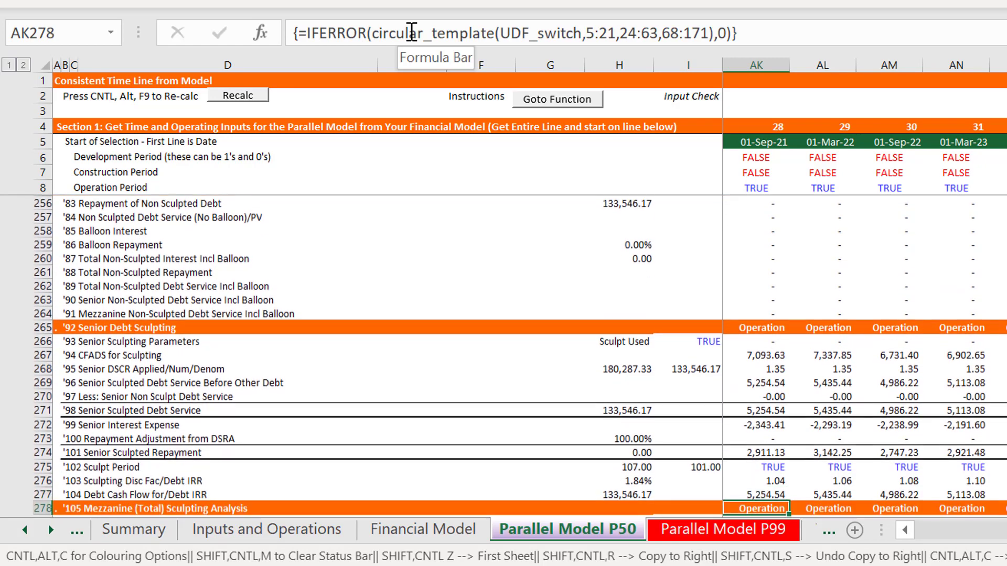
{"action": "key", "text": "Down"}
{"action": "key", "text": "Down"}
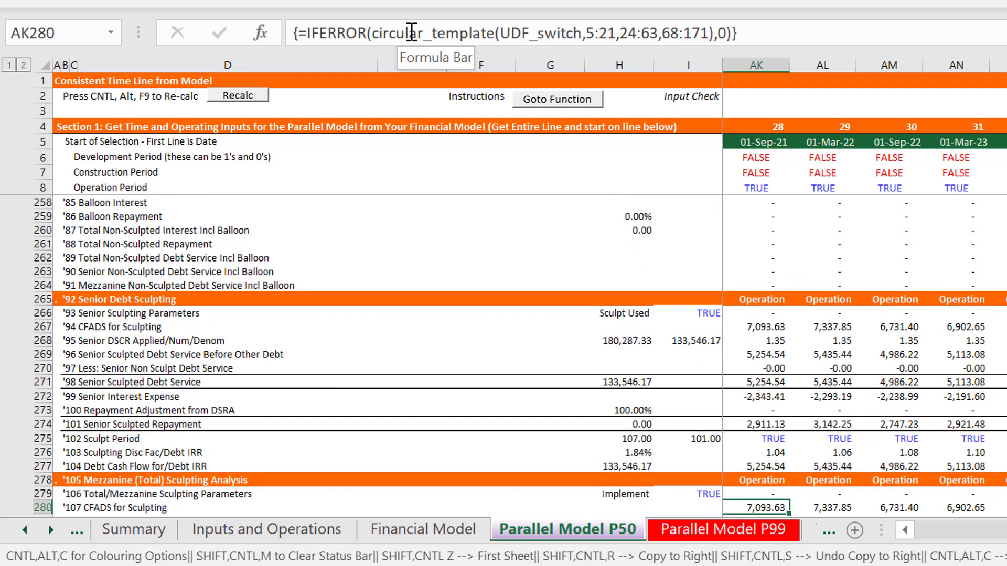
Return to Senior DSCR Applied in row 268 and examine it with Senior Sculpted Debt Service Before Other Debt in row 269
{"action": "key", "text": "Up"}
{"action": "key", "text": "Up"}
{"action": "key", "text": "Up"}
{"action": "key", "text": "Up"}
{"action": "key", "text": "Up"}
{"action": "key", "text": "Up"}
{"action": "key", "text": "Up"}
{"action": "key", "text": "Up"}
{"action": "key", "text": "Up"}
{"action": "key", "text": "Up"}
{"action": "key", "text": "Up"}
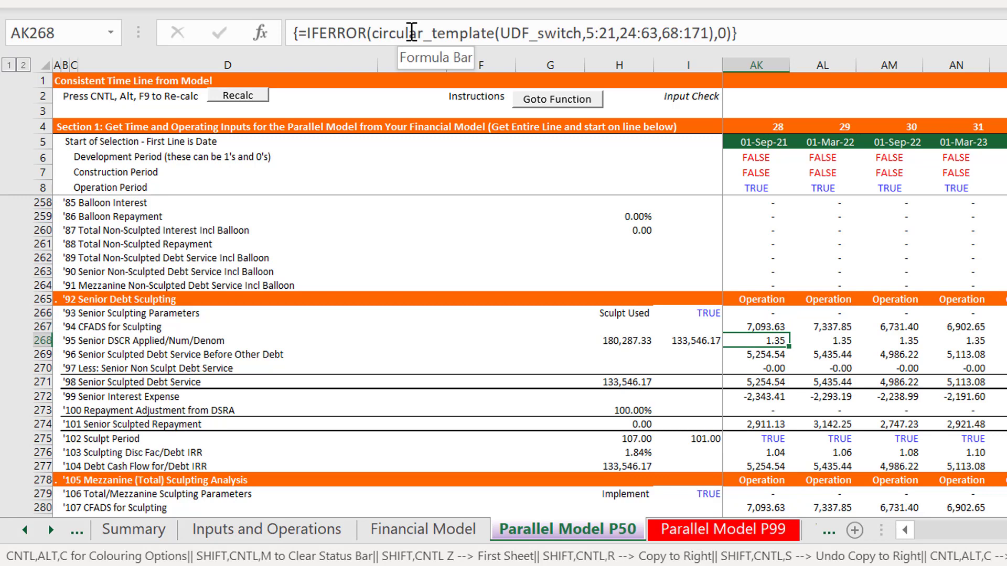
{"action": "key", "text": "Down"}
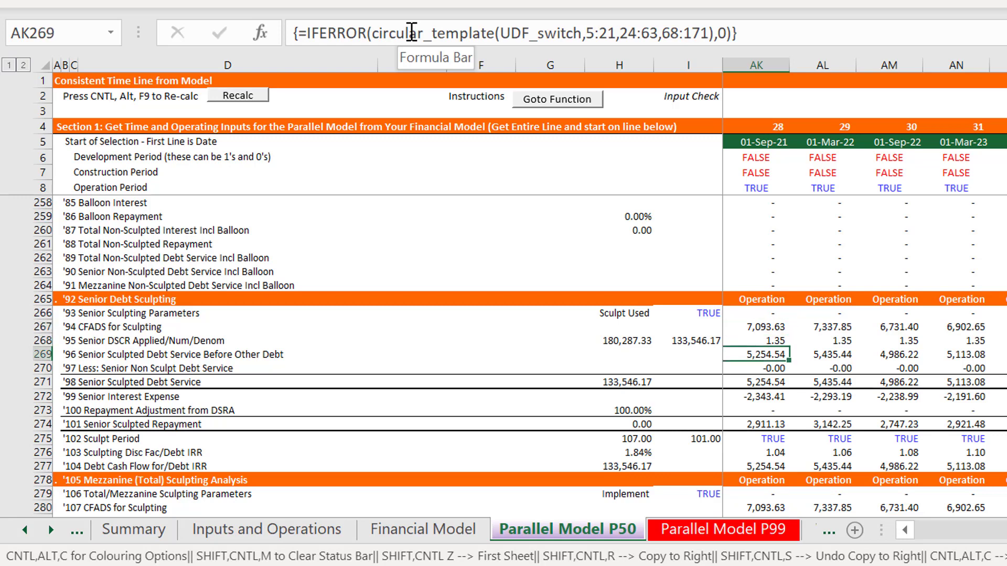
Look through the Mezzanine (Total) Sculpting Analysis section in column AK, ending at Mezzanine Sculpted Debt Service in row 286
{"action": "key", "text": "Down"}
{"action": "key", "text": "Down"}
{"action": "key", "text": "Down"}
{"action": "key", "text": "Down"}
{"action": "key", "text": "Down"}
{"action": "key", "text": "Down"}
{"action": "key", "text": "Down"}
{"action": "key", "text": "Down"}
{"action": "key", "text": "Down"}
{"action": "key", "text": "Down"}
{"action": "key", "text": "Down"}
{"action": "key", "text": "Down"}
{"action": "key", "text": "Down"}
{"action": "key", "text": "Down"}
{"action": "key", "text": "Down"}
{"action": "key", "text": "Down"}
{"action": "key", "text": "Down"}
{"action": "key", "text": "Down"}
{"action": "key", "text": "Down"}
{"action": "key", "text": "Down"}
{"action": "key", "text": "Down"}
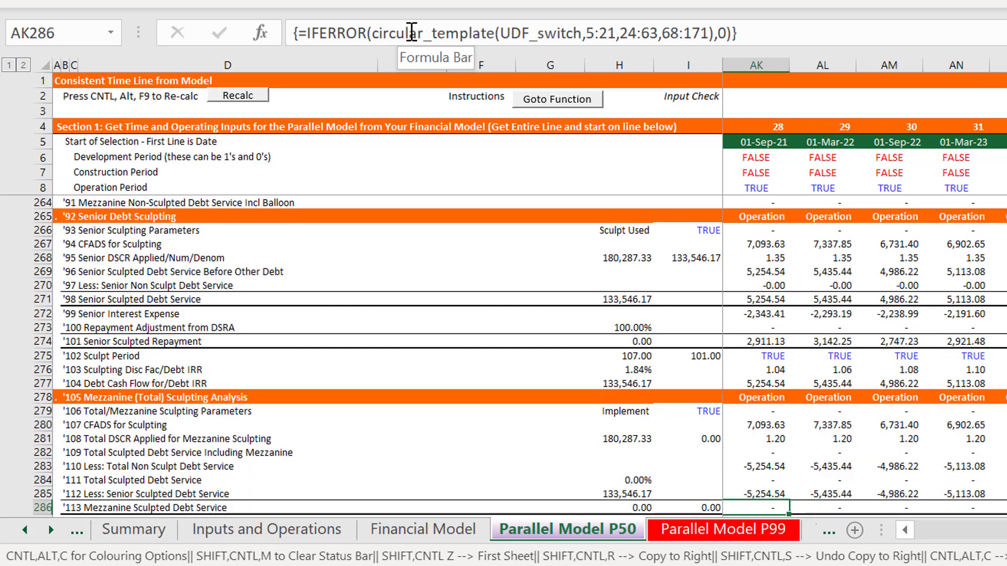
Look through the remaining mezzanine sculpting rows in column AK and on to Senior Debt Service in row 298
{"action": "key", "text": "Down"}
{"action": "key", "text": "Down"}
{"action": "key", "text": "Down"}
{"action": "key", "text": "Down"}
{"action": "key", "text": "Down"}
{"action": "key", "text": "Down"}
{"action": "key", "text": "Down"}
{"action": "key", "text": "Down"}
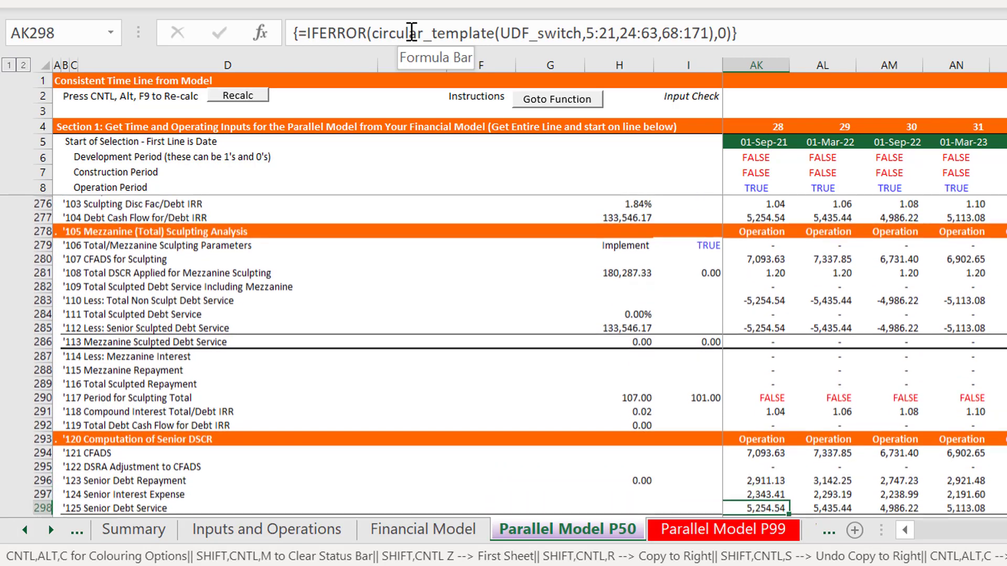
Look through the senior and total DSCR rows in column AK, ending at Senior Debt Service in the DSRA Section, row 307
{"action": "key", "text": "Down"}
{"action": "key", "text": "Down"}
{"action": "key", "text": "Down"}
{"action": "key", "text": "Down"}
{"action": "key", "text": "Down"}
{"action": "key", "text": "Down"}
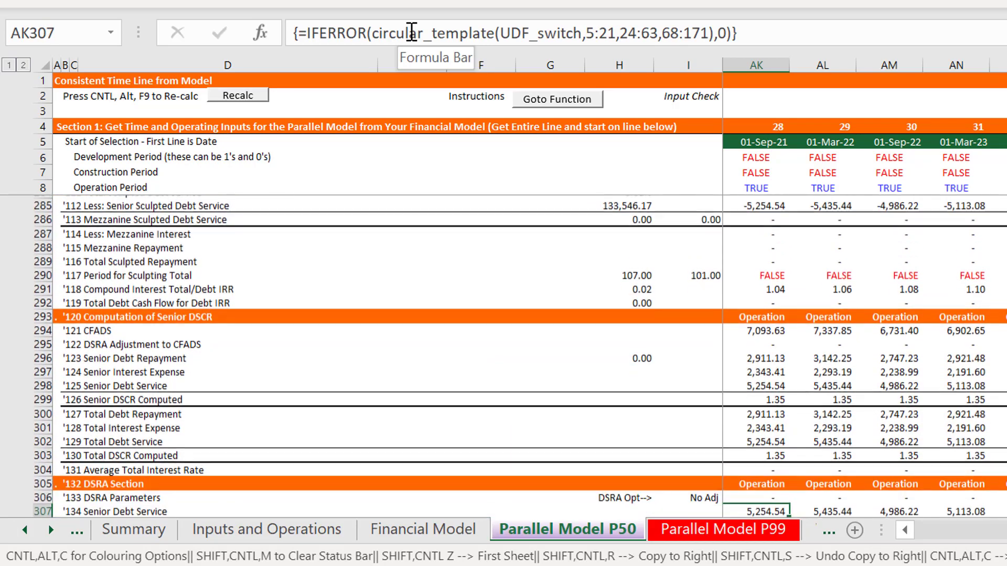
Go back up column AK past Senior DSCR Computed in row 299 to DSRA Adjustment to CFADS in row 295
{"action": "key", "text": "Up"}
{"action": "key", "text": "Up"}
{"action": "key", "text": "Up"}
{"action": "key", "text": "Up"}
{"action": "key", "text": "Up"}
{"action": "key", "text": "Up"}
{"action": "key", "text": "Up"}
{"action": "key", "text": "Up"}
{"action": "key", "text": "Up"}
{"action": "key", "text": "Up"}
{"action": "key", "text": "Up"}
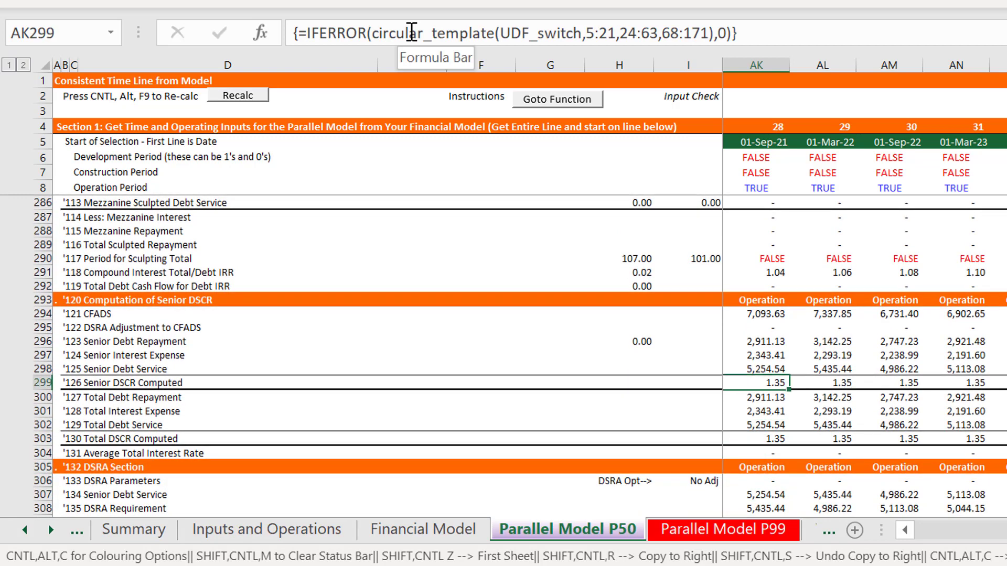
{"action": "key", "text": "Up"}
{"action": "key", "text": "Up"}
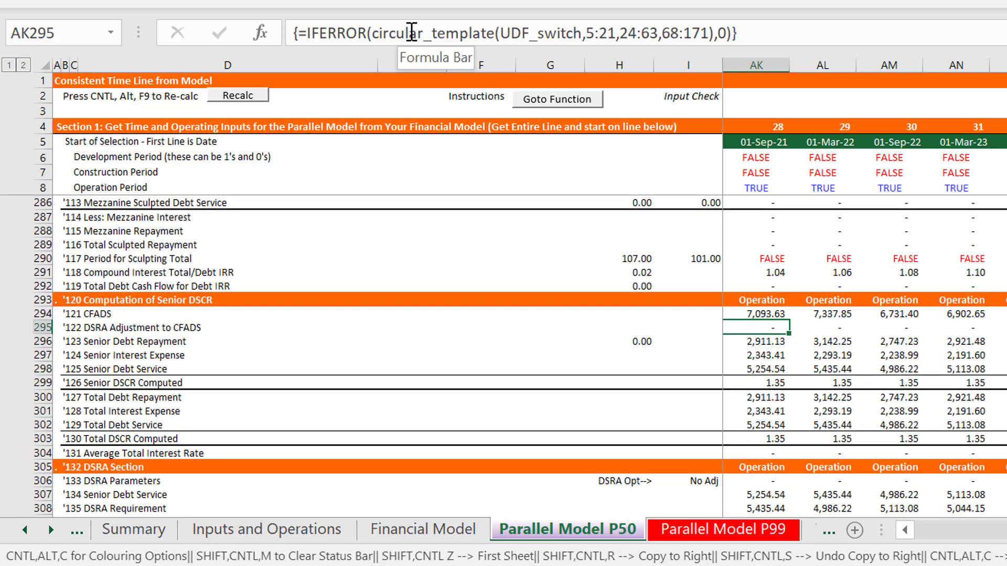
Examine the Computation of Senior DSCR section in column AK from row 295 down to Total DSCR Computed in row 303
{"action": "key", "text": "Down"}
{"action": "key", "text": "Down"}
{"action": "key", "text": "Down"}
{"action": "key", "text": "Down"}
{"action": "key", "text": "Down"}
{"action": "key", "text": "Down"}
{"action": "key", "text": "Down"}
{"action": "key", "text": "Down"}
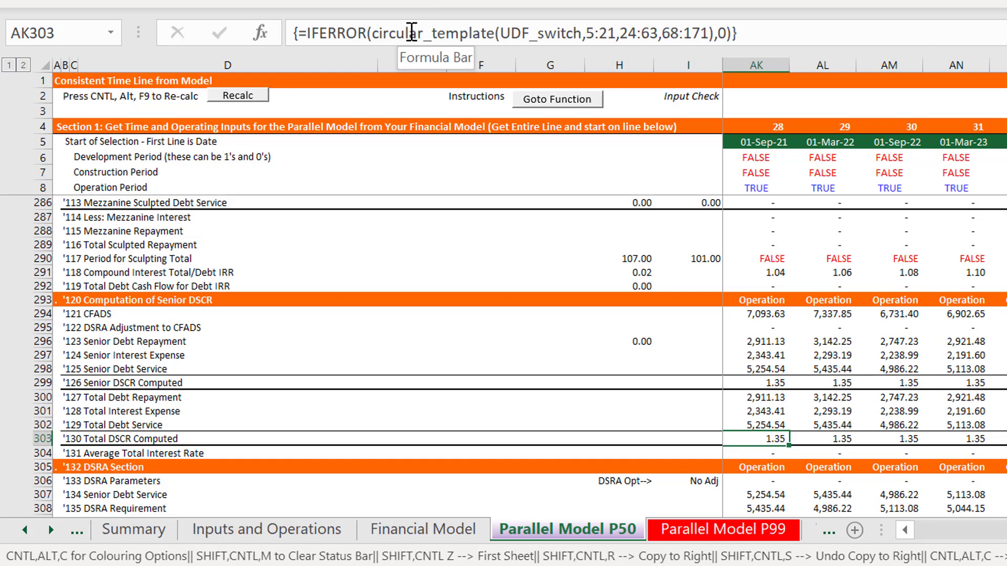
Return to the Section 1 operating inputs and examine the Financial Model link for Capital Expenditures in AK10
{"action": "key", "text": "Page_Up"}
{"action": "key", "text": "Page_Up"}
{"action": "key", "text": "Page_Up"}
{"action": "key", "text": "Page_Up"}
{"action": "key", "text": "Page_Up"}
{"action": "key", "text": "Page_Up"}
{"action": "key", "text": "Page_Up"}
{"action": "key", "text": "Page_Up"}
{"action": "key", "text": "Page_Up"}
{"action": "key", "text": "Page_Up"}
{"action": "key", "text": "Page_Up"}
{"action": "key", "text": "Page_Up"}
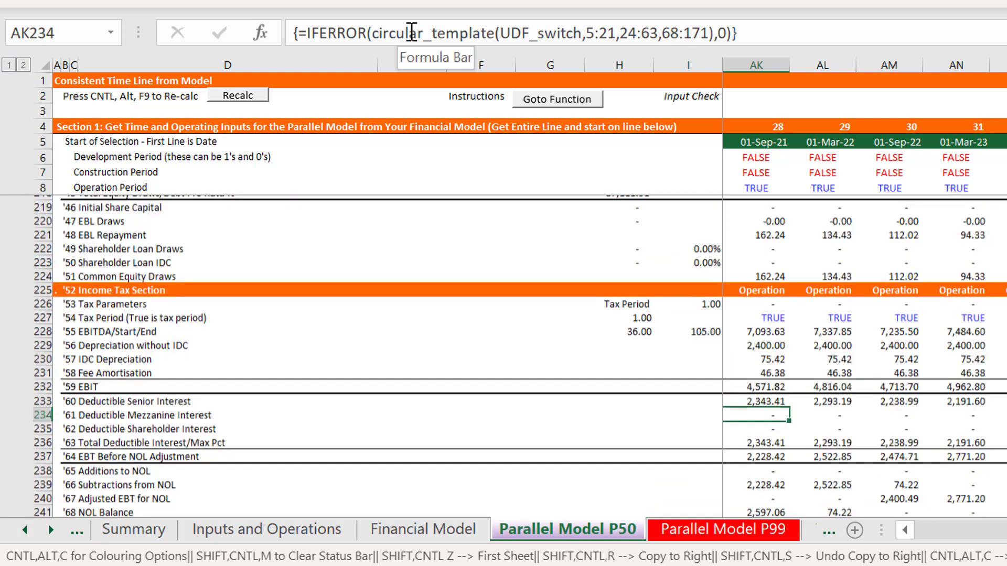
{"action": "key", "text": "Up"}
{"action": "key", "text": "Up"}
{"action": "key", "text": "Up"}
{"action": "key", "text": "Up"}
{"action": "key", "text": "Up"}
{"action": "key", "text": "Up"}
{"action": "key", "text": "Up"}
{"action": "key", "text": "Up"}
{"action": "key", "text": "Up"}
{"action": "key", "text": "Up"}
{"action": "key", "text": "Up"}
{"action": "key", "text": "Up"}
{"action": "key", "text": "Up"}
{"action": "key", "text": "Up"}
{"action": "key", "text": "Up"}
{"action": "key", "text": "Up"}
{"action": "key", "text": "Up"}
{"action": "key", "text": "Up"}
{"action": "key", "text": "Up"}
{"action": "key", "text": "Up"}
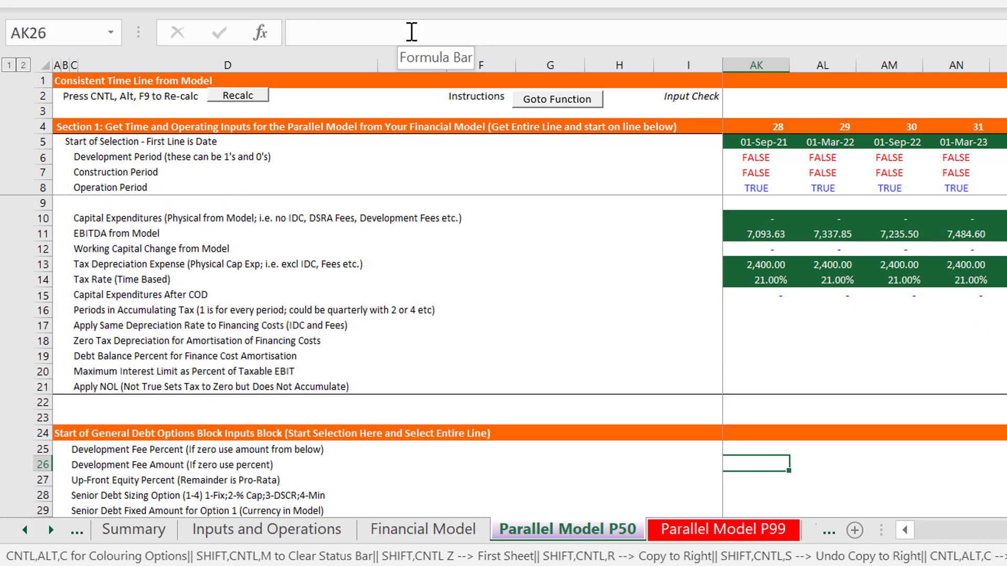
{"action": "key", "text": "Up"}
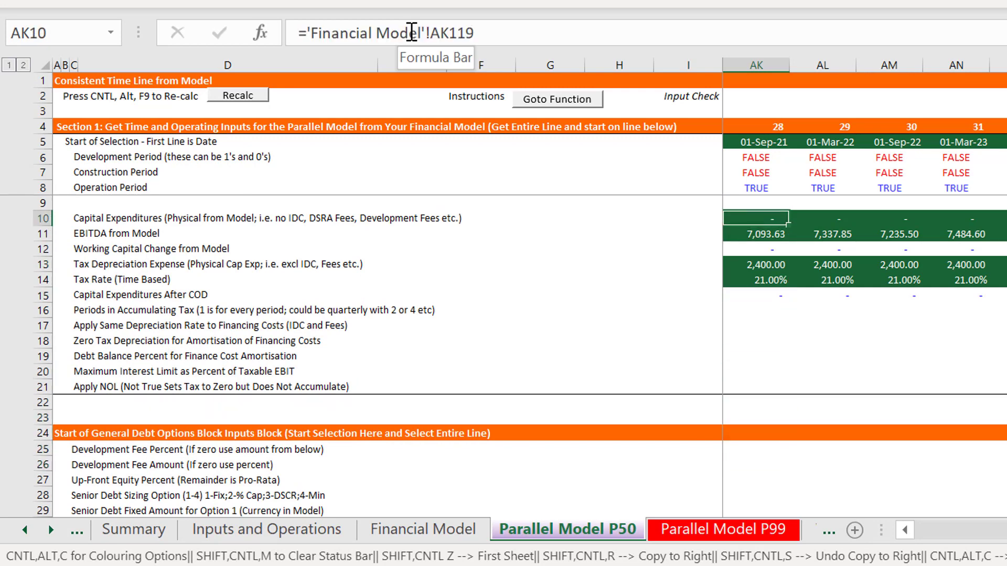
Examine the Section 1 input links in column AK from EBITDA through Tax Depreciation Expense to Tax Rate in row 14
{"action": "key", "text": "Down"}
{"action": "key", "text": "Down"}
{"action": "key", "text": "Down"}
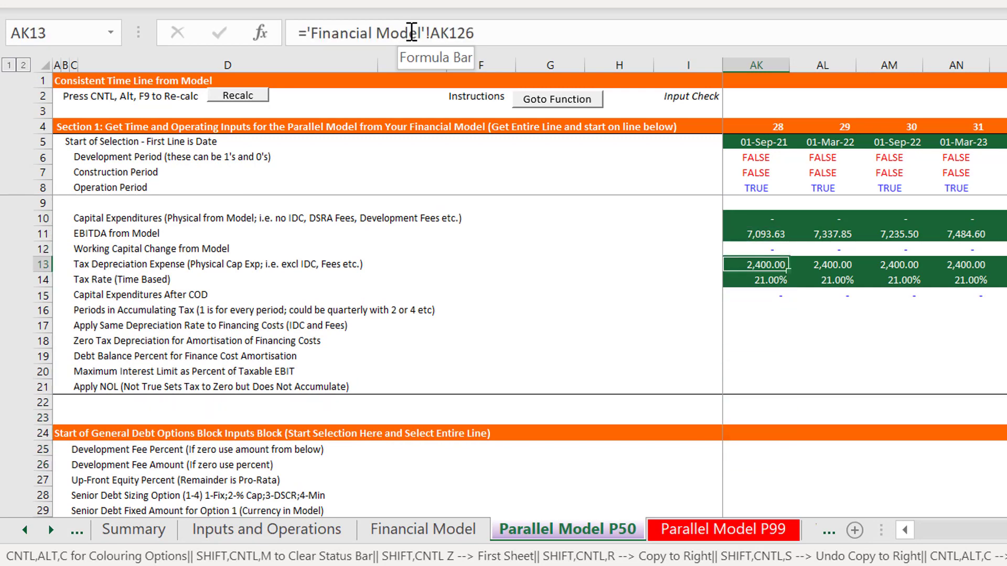
{"action": "key", "text": "Down"}
Look through the general debt options and issue-by-issue debt inputs, down to the Re-financing Issue inputs at row 163
{"action": "key", "text": "Page_Down"}
{"action": "key", "text": "Page_Down"}
{"action": "key", "text": "Page_Down"}
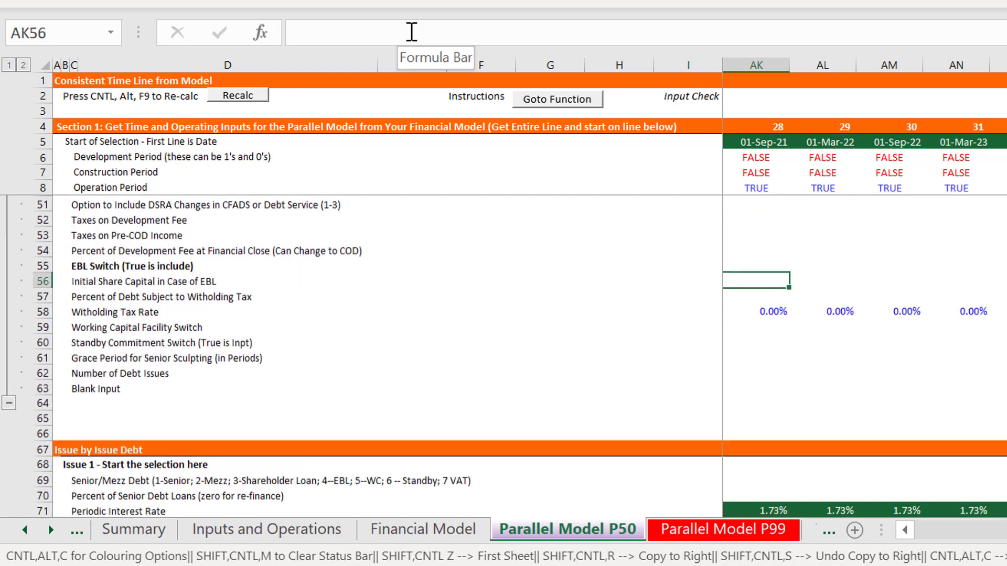
{"action": "key", "text": "Page_Down"}
{"action": "key", "text": "Page_Down"}
{"action": "key", "text": "Page_Down"}
{"action": "key", "text": "Page_Down"}
{"action": "key", "text": "Page_Down"}
{"action": "key", "text": "Page_Down"}
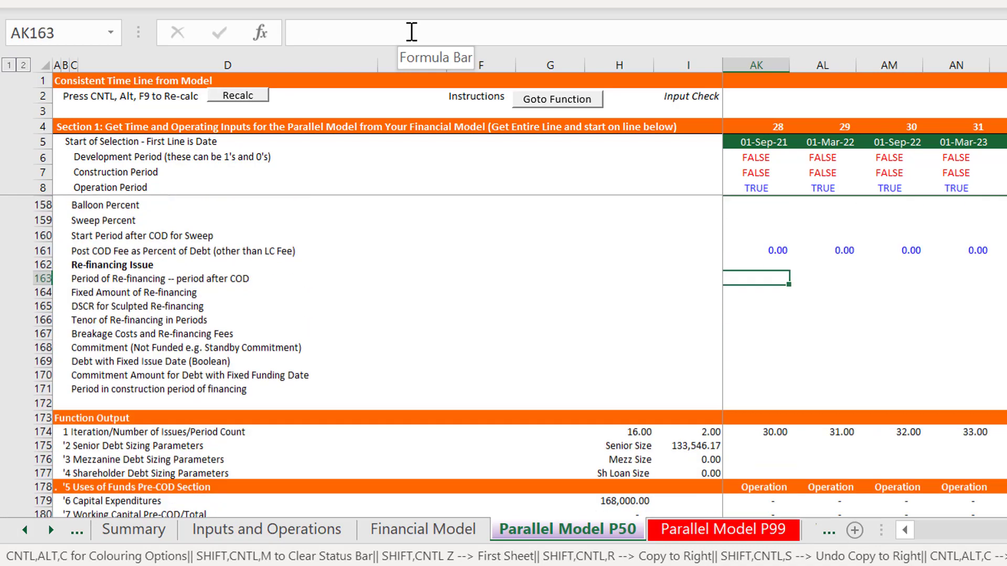
Skim the Function Output sections down to the Cash Flow Waterfall Section in row 323
{"action": "key", "text": "Page_Down"}
{"action": "key", "text": "Page_Down"}
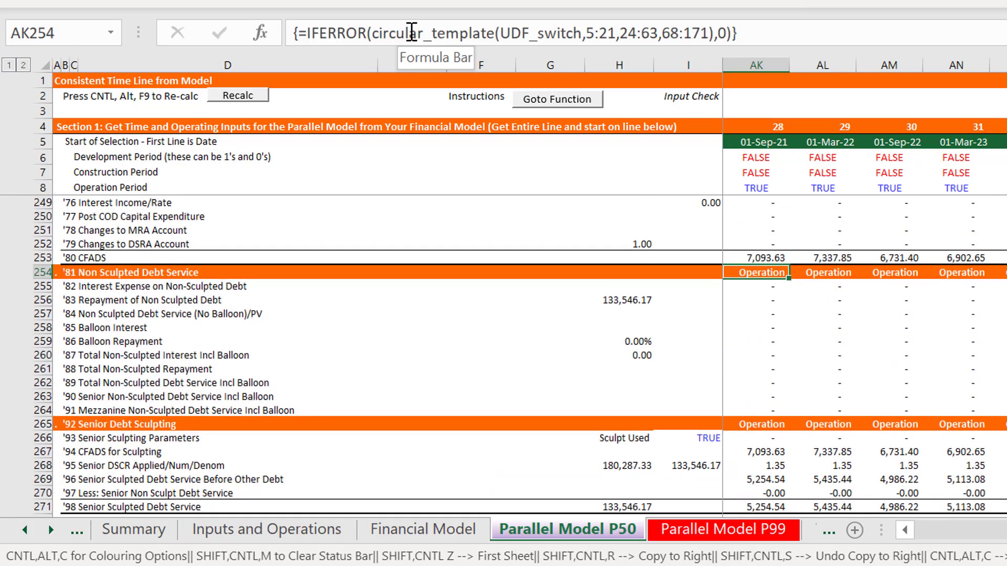
{"action": "key", "text": "Page_Down"}
{"action": "key", "text": "Page_Down"}
{"action": "key", "text": "Page_Down"}
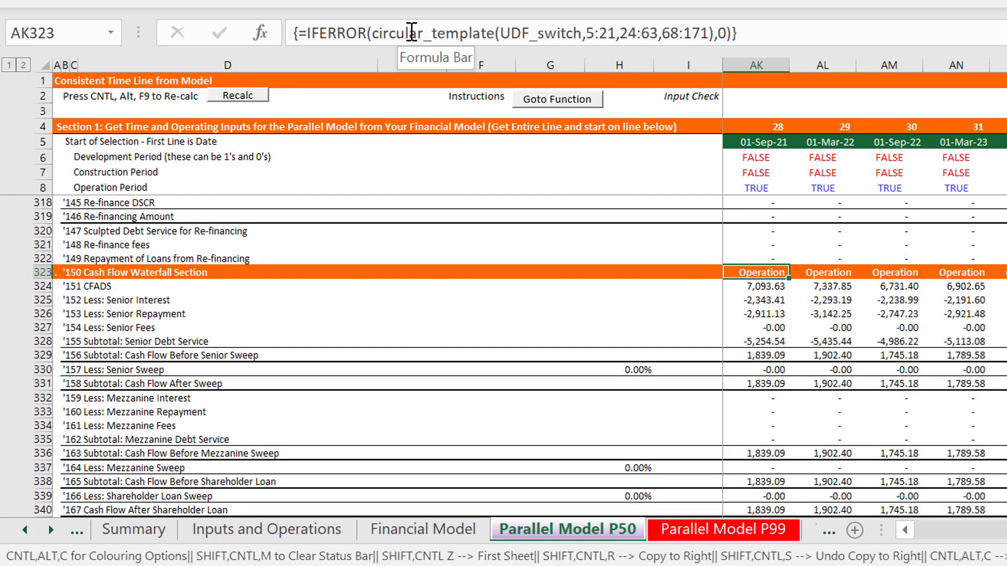
{"action": "key", "text": "Page_Down"}
{"action": "key", "text": "Page_Up"}
Examine the waterfall lines in column AK from CFADS through Senior Interest and Repayment to Senior Fees in row 327
{"action": "key", "text": "Down"}
{"action": "key", "text": "Down"}
{"action": "key", "text": "Down"}
{"action": "key", "text": "Down"}
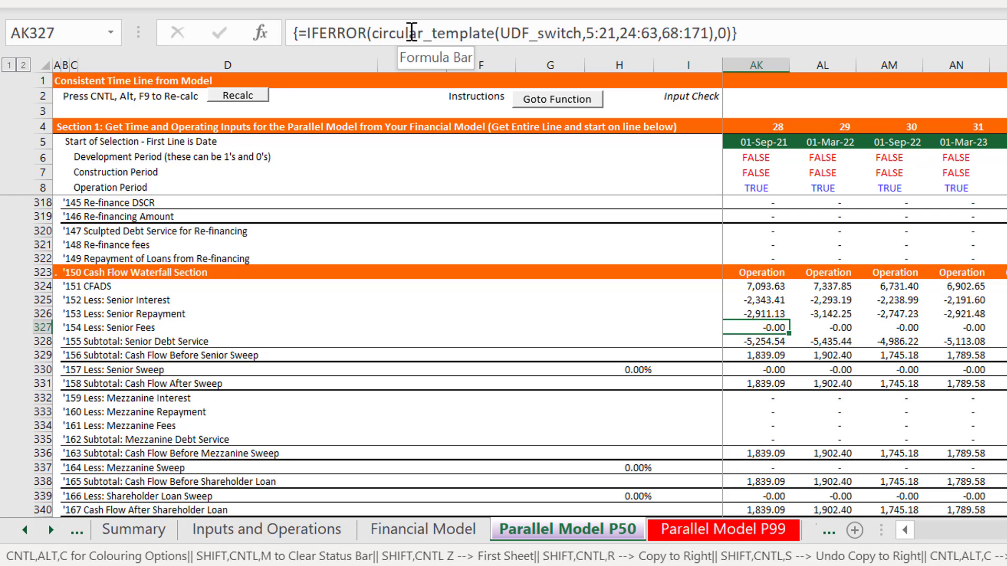
Look through the senior sweep and mezzanine waterfall lines in column AK down to Cash Flow Before Shareholder Loan in row 338
{"action": "key", "text": "Down"}
{"action": "key", "text": "Down"}
{"action": "key", "text": "Down"}
{"action": "key", "text": "Down"}
{"action": "key", "text": "Down"}
{"action": "key", "text": "Down"}
{"action": "key", "text": "Down"}
{"action": "key", "text": "Down"}
{"action": "key", "text": "Down"}
{"action": "key", "text": "Down"}
{"action": "key", "text": "Down"}
{"action": "key", "text": "Down"}
{"action": "key", "text": "Down"}
{"action": "key", "text": "Down"}
{"action": "key", "text": "Down"}
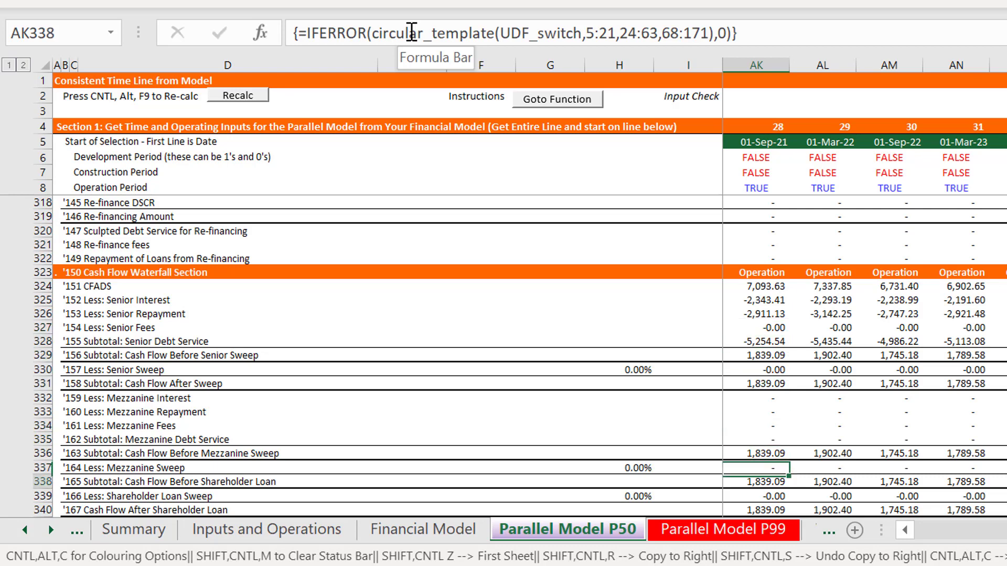
Look through the rest of the waterfall and the Balance Sheet Section in column AK, on to Pre tax DSRA Cash in row 367
{"action": "key", "text": "Down"}
{"action": "key", "text": "Down"}
{"action": "key", "text": "Down"}
{"action": "key", "text": "Down"}
{"action": "key", "text": "Down"}
{"action": "key", "text": "Down"}
{"action": "key", "text": "Down"}
{"action": "key", "text": "Down"}
{"action": "key", "text": "Down"}
{"action": "key", "text": "Down"}
{"action": "key", "text": "Down"}
{"action": "key", "text": "Down"}
{"action": "key", "text": "Down"}
{"action": "key", "text": "Down"}
{"action": "key", "text": "Down"}
{"action": "key", "text": "Down"}
{"action": "key", "text": "Down"}
{"action": "key", "text": "Down"}
{"action": "key", "text": "Down"}
{"action": "key", "text": "Down"}
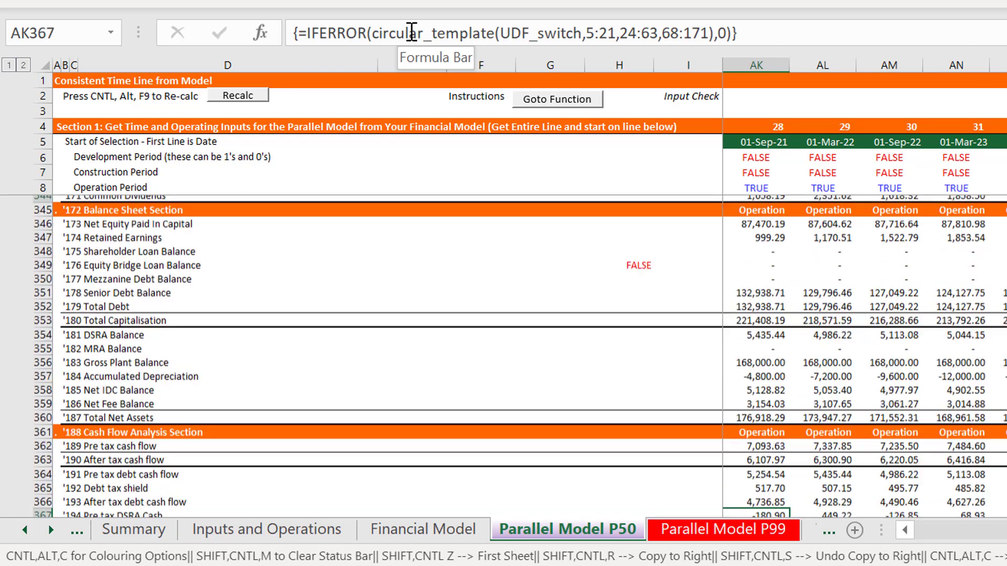
Review the remaining Cash Flow Analysis rows and the Issue by Issue Section in column AK, down to Less: Cash Sweep - Issue 1 in row 390
{"action": "key", "text": "Down"}
{"action": "key", "text": "Down"}
{"action": "key", "text": "Down"}
{"action": "key", "text": "Down"}
{"action": "key", "text": "Down"}
{"action": "key", "text": "Down"}
{"action": "key", "text": "Down"}
{"action": "key", "text": "Down"}
{"action": "key", "text": "Down"}
{"action": "key", "text": "Down"}
{"action": "key", "text": "Down"}
{"action": "key", "text": "Down"}
{"action": "key", "text": "Down"}
{"action": "key", "text": "Down"}
{"action": "key", "text": "Down"}
{"action": "key", "text": "Down"}
{"action": "key", "text": "Down"}
{"action": "key", "text": "Down"}
{"action": "key", "text": "Down"}
{"action": "key", "text": "Down"}
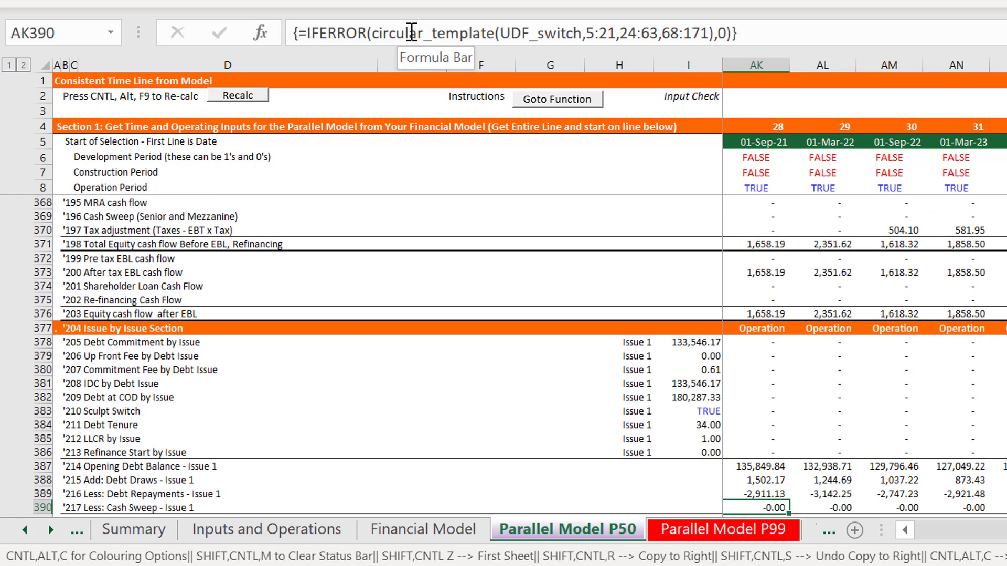
Examine the issue-level debt rows in column AK from Closing Balance - Issue 1 through Interest Rate - Issue 4 in row 413
{"action": "key", "text": "Down"}
{"action": "key", "text": "Down"}
{"action": "key", "text": "Down"}
{"action": "key", "text": "Down"}
{"action": "key", "text": "Down"}
{"action": "key", "text": "Down"}
{"action": "key", "text": "Down"}
{"action": "key", "text": "Down"}
{"action": "key", "text": "Down"}
{"action": "key", "text": "Down"}
{"action": "key", "text": "Down"}
{"action": "key", "text": "Down"}
{"action": "key", "text": "Down"}
{"action": "key", "text": "Down"}
{"action": "key", "text": "Down"}
{"action": "key", "text": "Down"}
{"action": "key", "text": "Down"}
{"action": "key", "text": "Down"}
{"action": "key", "text": "Down"}
{"action": "key", "text": "Down"}
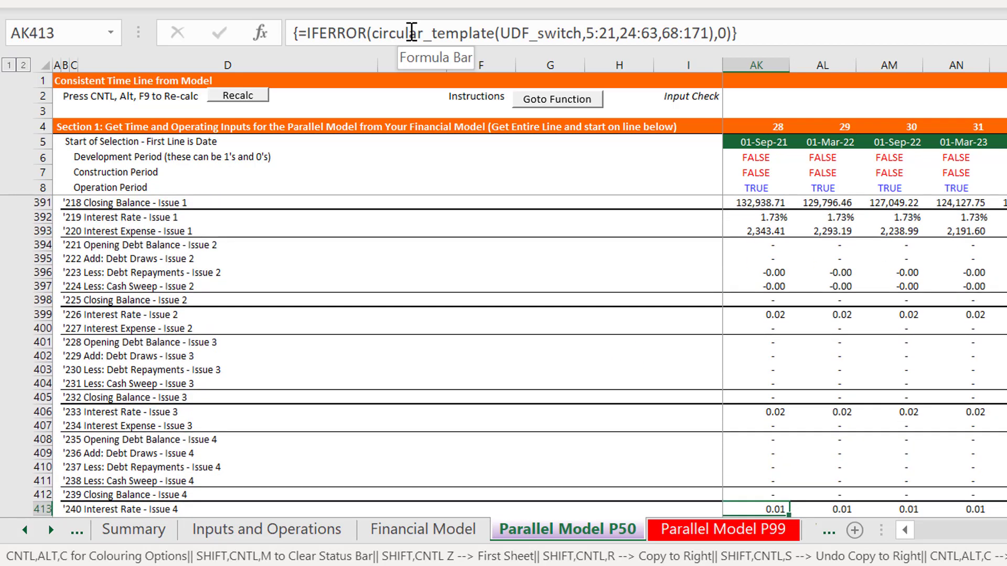
Examine the Issue 5, EBL, Shareholder Loan and Other Outputs rows in column AK down to LLCR for sculpting and row 436
{"action": "key", "text": "Down"}
{"action": "key", "text": "Down"}
{"action": "key", "text": "Down"}
{"action": "key", "text": "Down"}
{"action": "key", "text": "Down"}
{"action": "key", "text": "Down"}
{"action": "key", "text": "Down"}
{"action": "key", "text": "Down"}
{"action": "key", "text": "Down"}
{"action": "key", "text": "Down"}
{"action": "key", "text": "Down"}
{"action": "key", "text": "Down"}
{"action": "key", "text": "Down"}
{"action": "key", "text": "Down"}
{"action": "key", "text": "Down"}
{"action": "key", "text": "Down"}
{"action": "key", "text": "Down"}
{"action": "key", "text": "Down"}
{"action": "key", "text": "Down"}
{"action": "key", "text": "Down"}
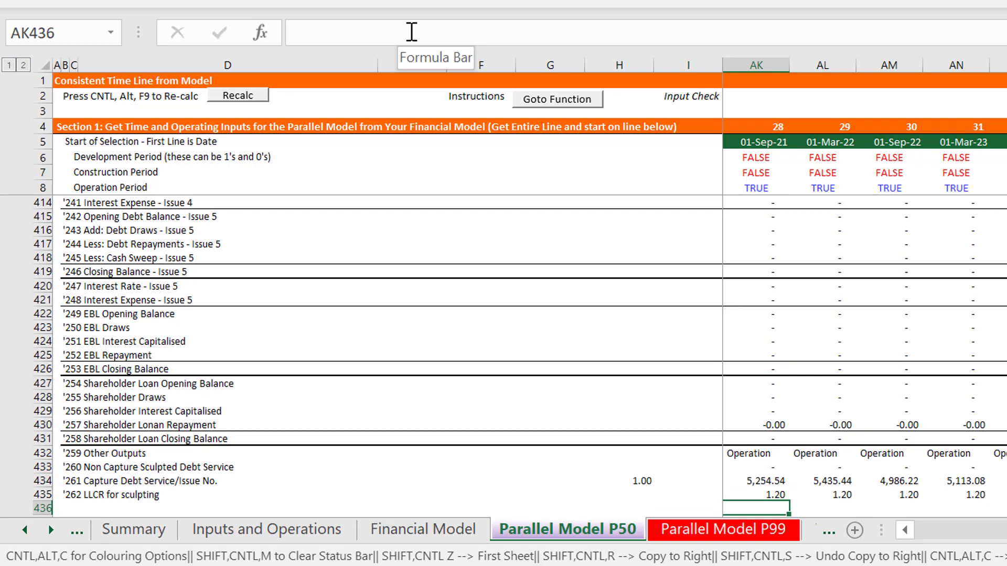
Check column AK below the last output row, and go back up to Less: Cash Sweep - Issue 1 in row 390
{"action": "key", "text": "Down"}
{"action": "key", "text": "Down"}
{"action": "key", "text": "Down"}
{"action": "key", "text": "Down"}
{"action": "key", "text": "Down"}
{"action": "key", "text": "Down"}
{"action": "key", "text": "Down"}
{"action": "key", "text": "Down"}
{"action": "key", "text": "Down"}
{"action": "key", "text": "Down"}
{"action": "key", "text": "Down"}
{"action": "key", "text": "Down"}
{"action": "key", "text": "Down"}
{"action": "key", "text": "Down"}
{"action": "key", "text": "Down"}
{"action": "key", "text": "Down"}
{"action": "key", "text": "Down"}
{"action": "key", "text": "Down"}
{"action": "key", "text": "Down"}
{"action": "key", "text": "Down"}
{"action": "key", "text": "Up"}
{"action": "key", "text": "Up"}
{"action": "key", "text": "Up"}
{"action": "key", "text": "Up"}
{"action": "key", "text": "Up"}
{"action": "key", "text": "Up"}
{"action": "key", "text": "Up"}
{"action": "key", "text": "Up"}
{"action": "key", "text": "Up"}
{"action": "key", "text": "Up"}
{"action": "key", "text": "Up"}
{"action": "key", "text": "Up"}
{"action": "key", "text": "Up"}
{"action": "key", "text": "Up"}
{"action": "key", "text": "Up"}
{"action": "key", "text": "Up"}
{"action": "key", "text": "Up"}
{"action": "key", "text": "Up"}
{"action": "key", "text": "Up"}
{"action": "key", "text": "Up"}
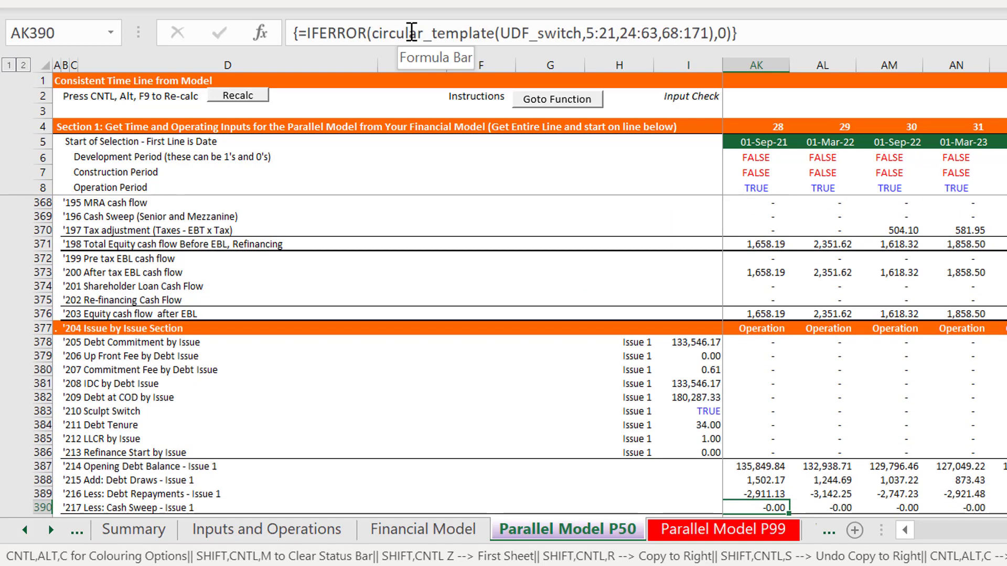
Return to Senior Debt Service in row 298 and compare the September 2021 period with the March 2021 period in column AJ
{"action": "key", "text": "Page_Up"}
{"action": "key", "text": "Page_Up"}
{"action": "key", "text": "Page_Up"}
{"action": "key", "text": "Page_Up"}
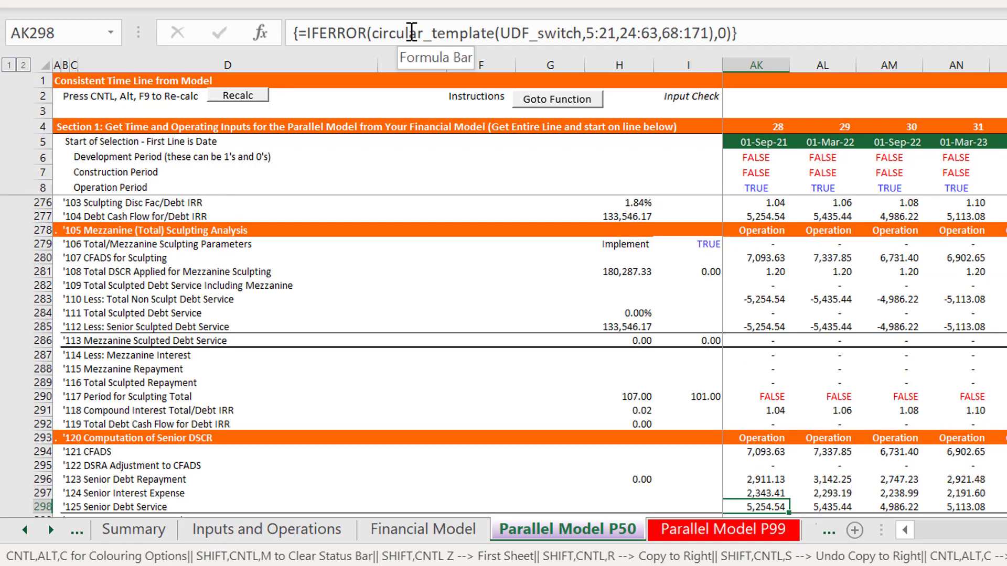
{"action": "key", "text": "Left"}
{"action": "key", "text": "Right"}
{"action": "key", "text": "Left"}
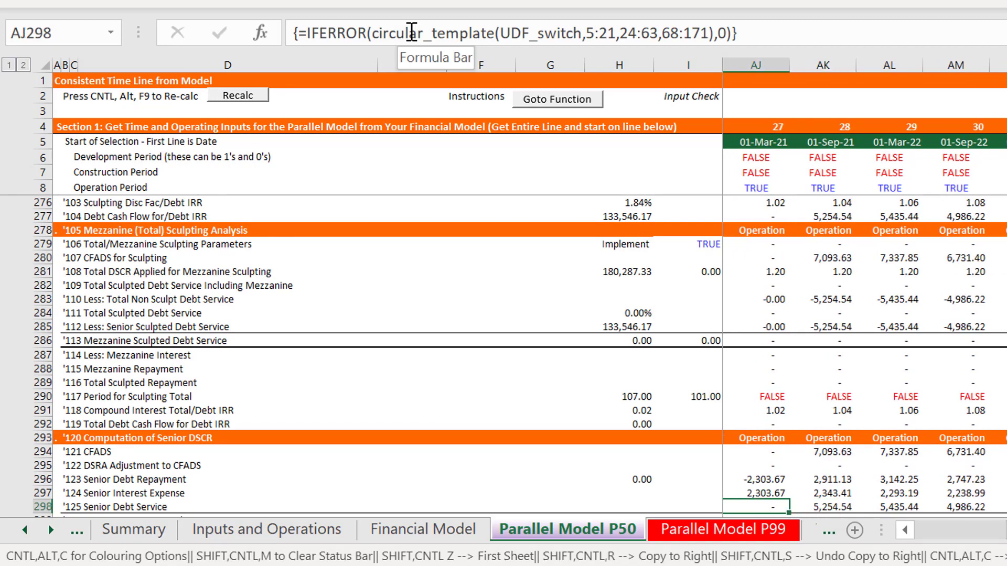
{"action": "key", "text": "Right"}
Look back over the CFADS Section, Non Sculpted Debt Service and Senior Debt Sculpting rows around column AK
{"action": "key", "text": "Page_Up"}
{"action": "key", "text": "Page_Up"}
{"action": "key", "text": "Page_Down"}
{"action": "key", "text": "Page_Down"}
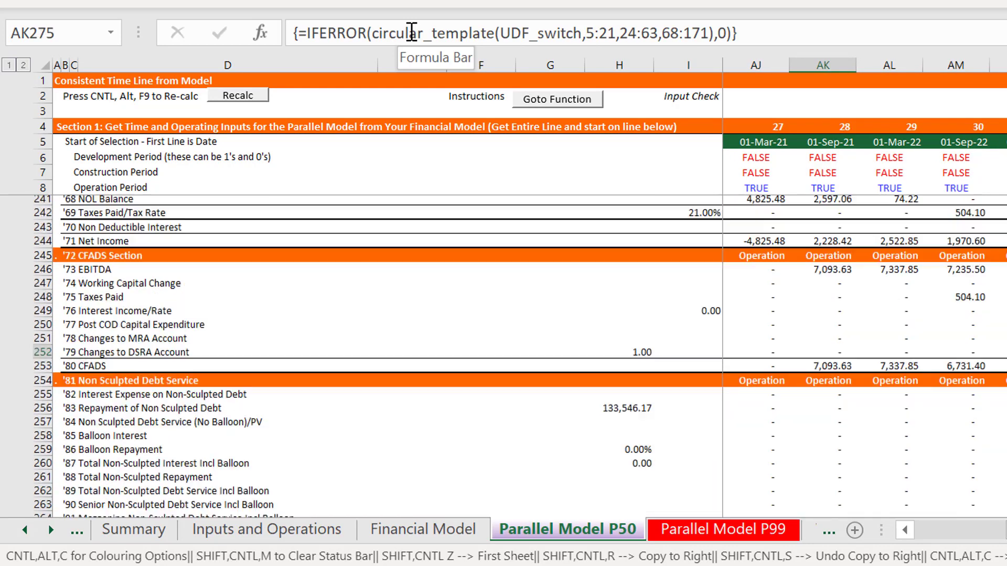
{"action": "key", "text": "Page_Down"}
{"action": "key", "text": "Page_Up"}
{"action": "key", "text": "Page_Up"}
{"action": "key", "text": "Page_Up"}
{"action": "key", "text": "Page_Up"}
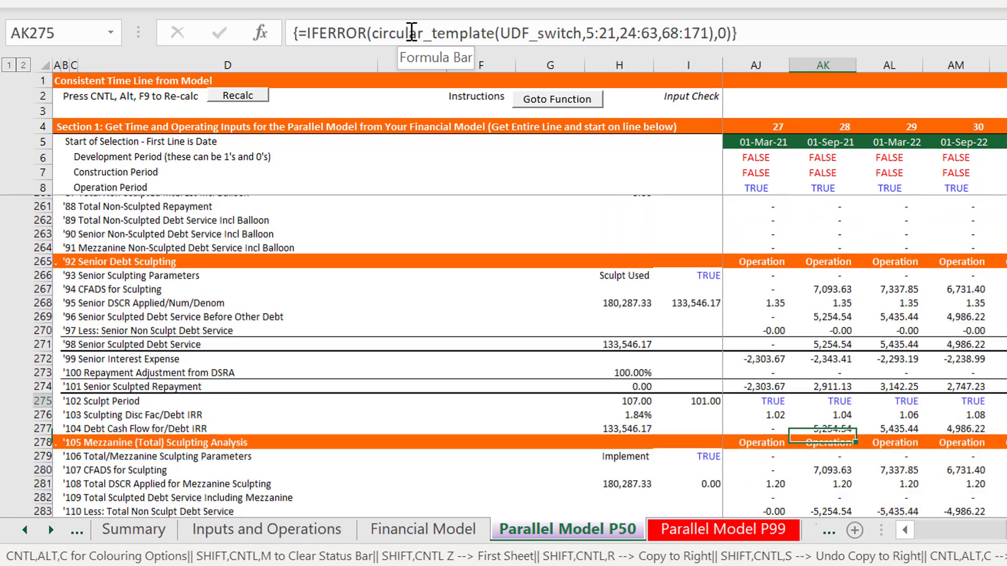
Review the input blocks from the time and operating inputs down to Issue 4's Repayment Percent Input in row 157, and switch away from the workbook
{"action": "key", "text": "Page_Up"}
{"action": "key", "text": "Page_Up"}
{"action": "key", "text": "Page_Up"}
{"action": "key", "text": "Page_Up"}
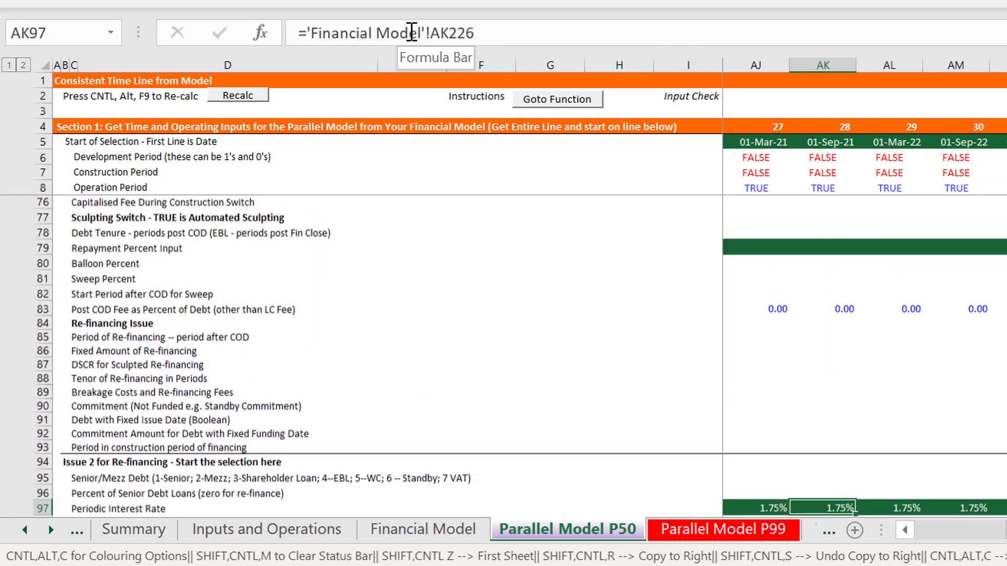
{"action": "key", "text": "Page_Up"}
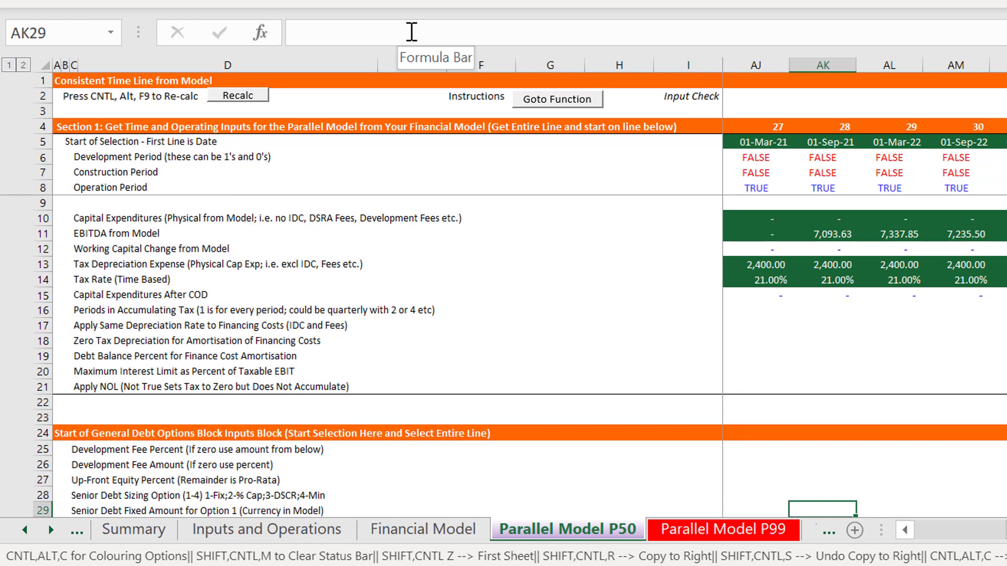
{"action": "key", "text": "Page_Down"}
{"action": "key", "text": "Page_Down"}
{"action": "key", "text": "Page_Down"}
{"action": "key", "text": "Page_Down"}
{"action": "key", "text": "Page_Down"}
{"action": "key", "text": "Page_Down"}
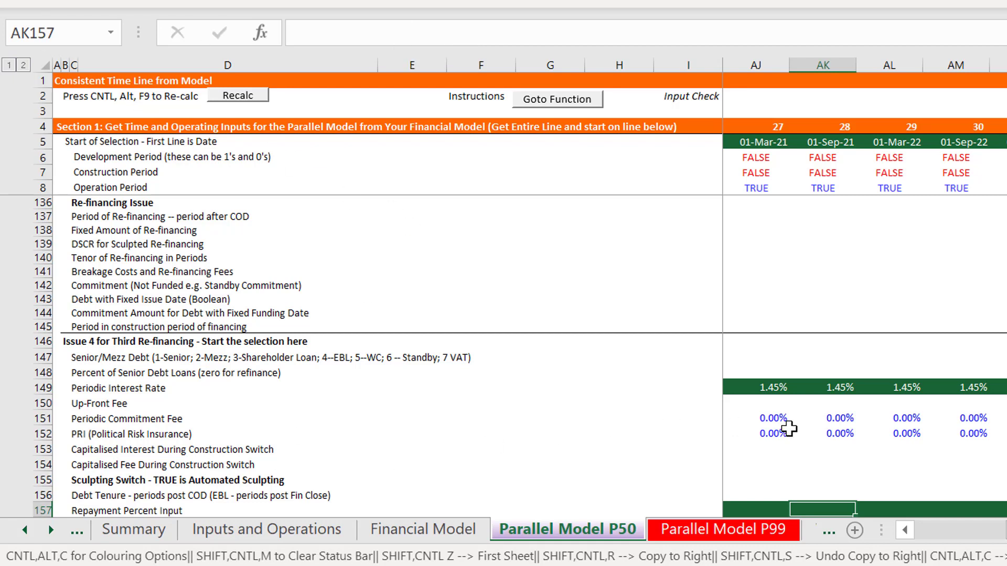
{"action": "key", "text": "alt+Tab"}
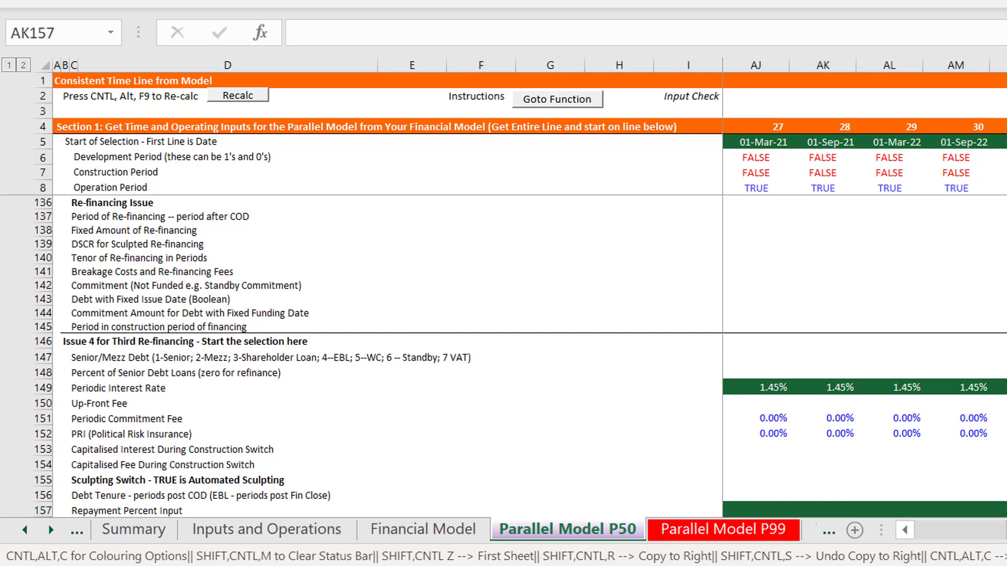